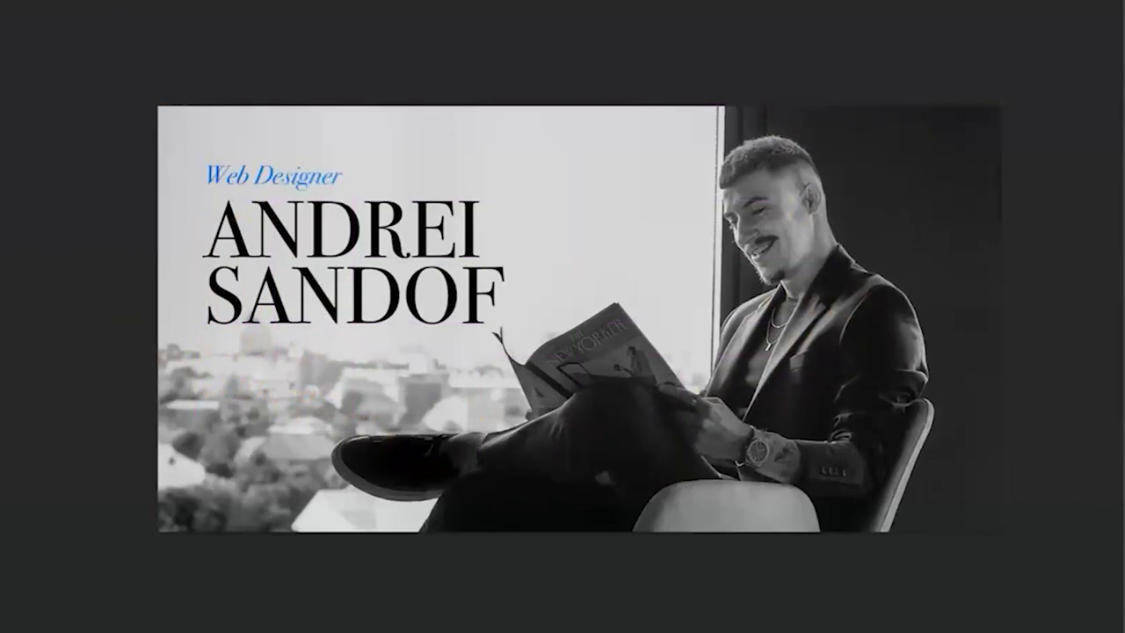
{"action": "left_click_drag", "start_coordinate": [211, 331], "coordinate": [761, 332]}
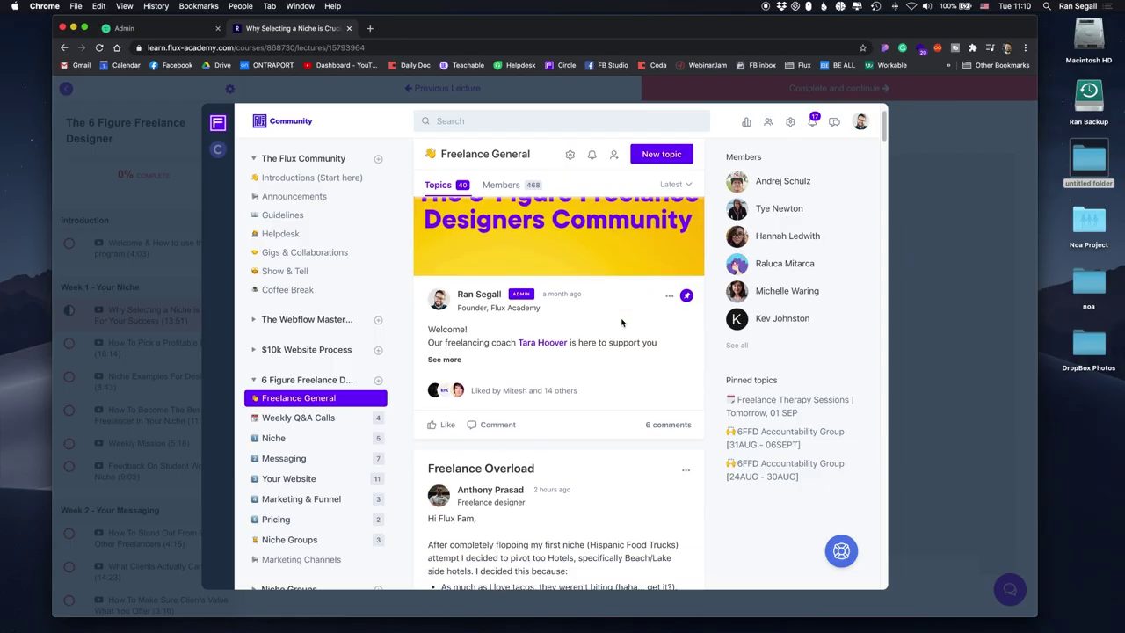
{"action": "scroll", "coordinate": [622, 322], "scroll_direction": "down", "scroll_amount": 3}
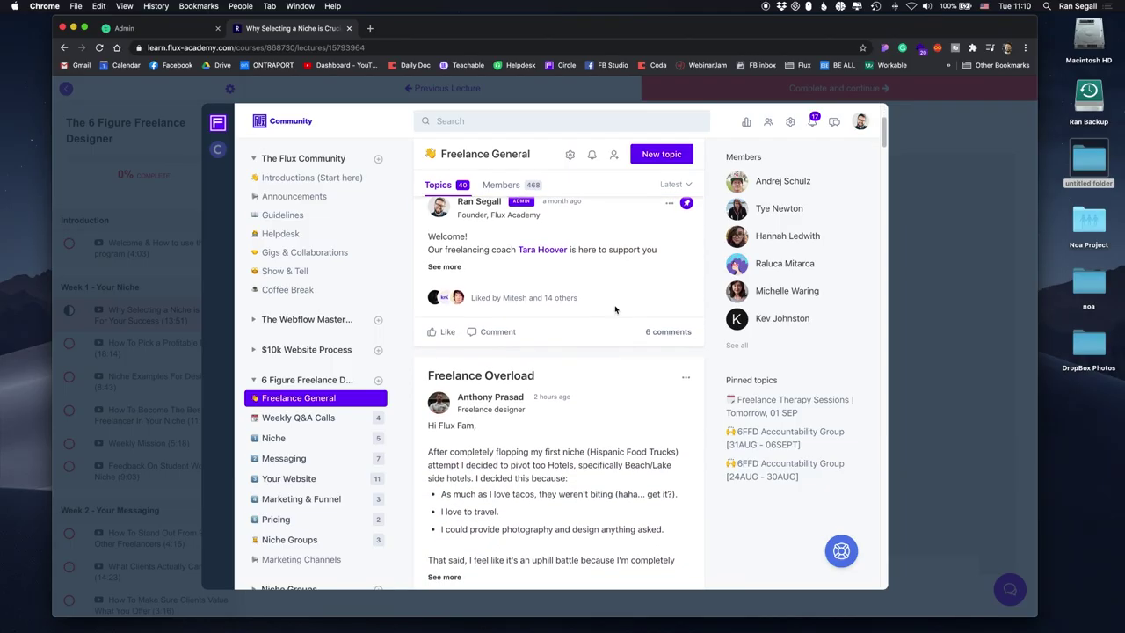
{"action": "scroll", "coordinate": [522, 275], "scroll_direction": "down", "scroll_amount": 3}
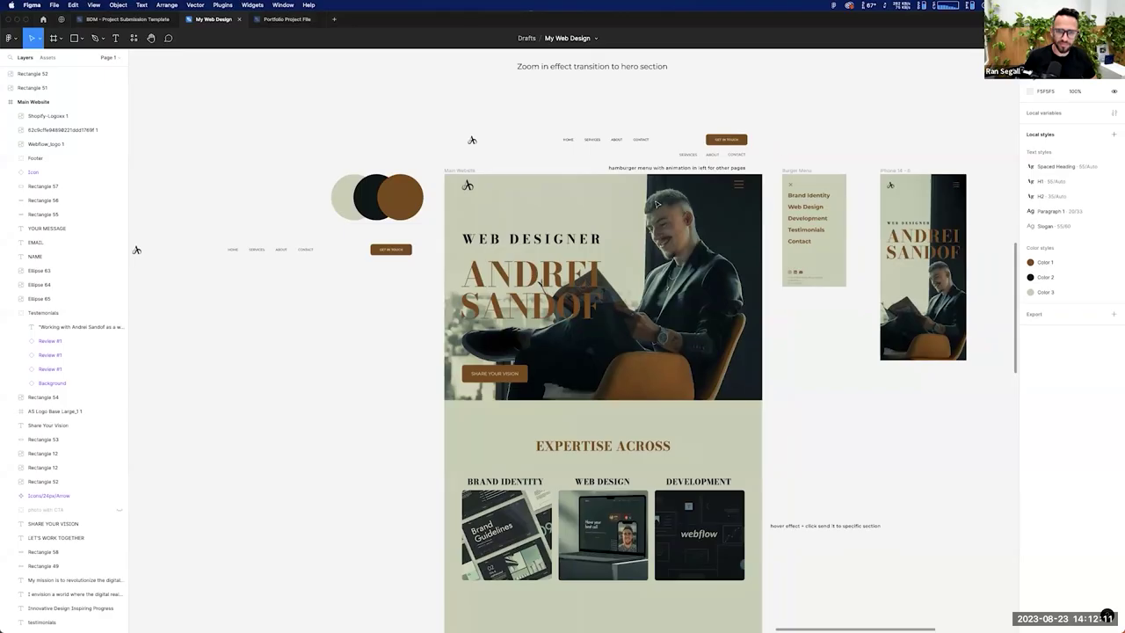
Step: Review the page frames on the canvas and examine the Main Website hero section with its headline, portrait and call-to-action
{"action": "scroll", "coordinate": [454, 284], "scroll_direction": "down", "scroll_amount": 6}
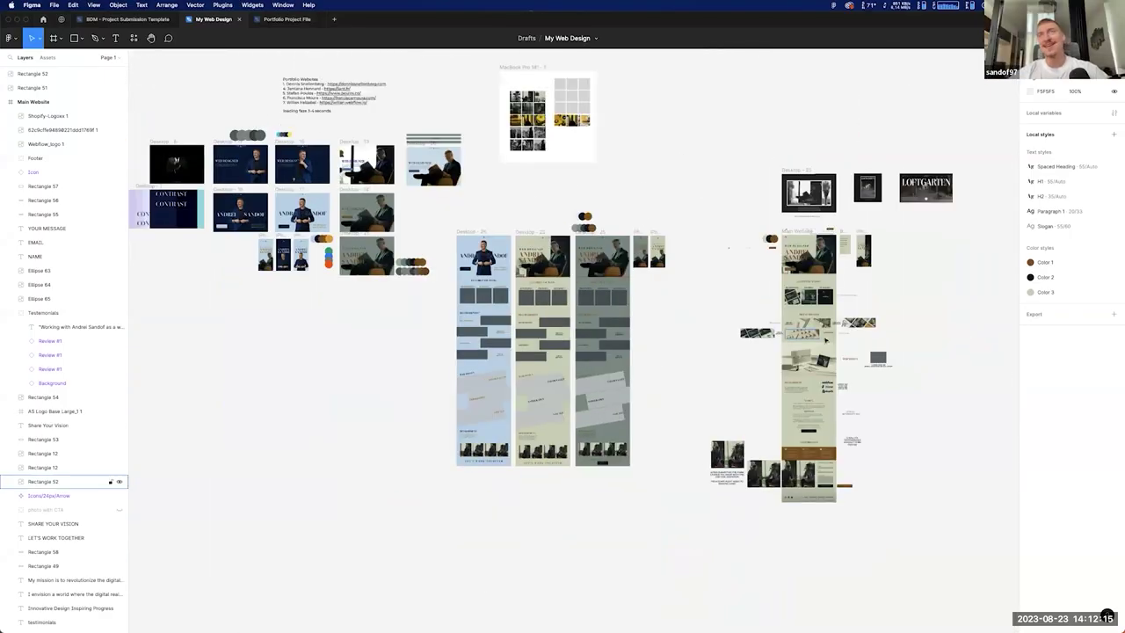
{"action": "scroll", "coordinate": [854, 320], "scroll_direction": "up", "scroll_amount": 3}
{"action": "scroll", "coordinate": [857, 324], "scroll_direction": "up", "scroll_amount": 5}
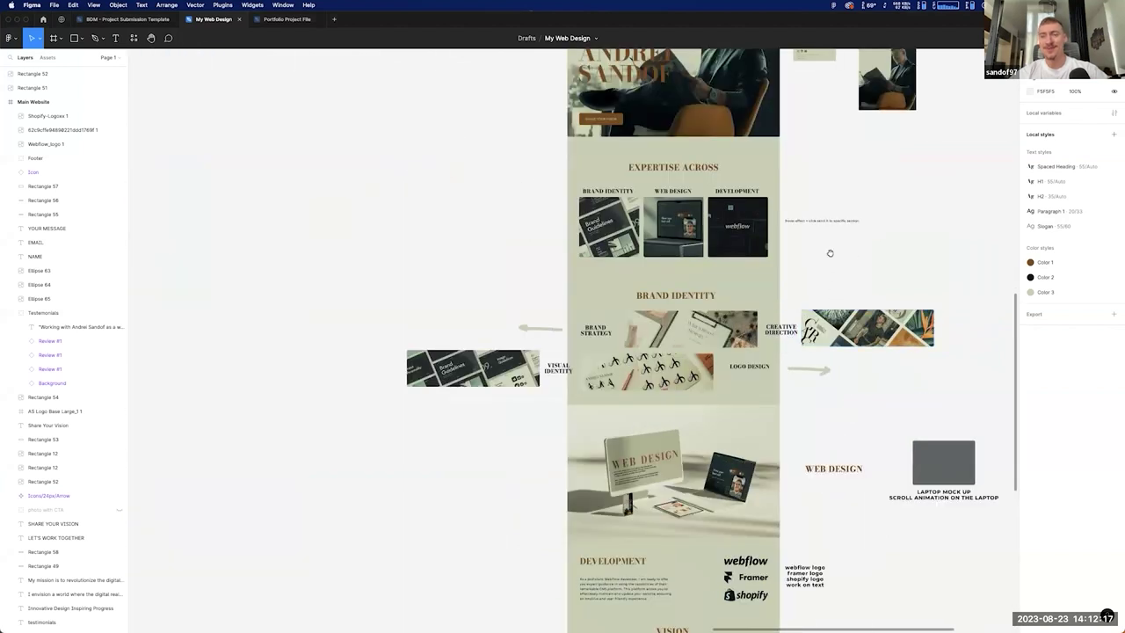
{"action": "scroll", "coordinate": [830, 255], "scroll_direction": "up", "scroll_amount": 2}
{"action": "scroll", "coordinate": [364, 91], "scroll_direction": "up", "scroll_amount": 1}
{"action": "scroll", "coordinate": [885, 406], "scroll_direction": "up", "scroll_amount": 5}
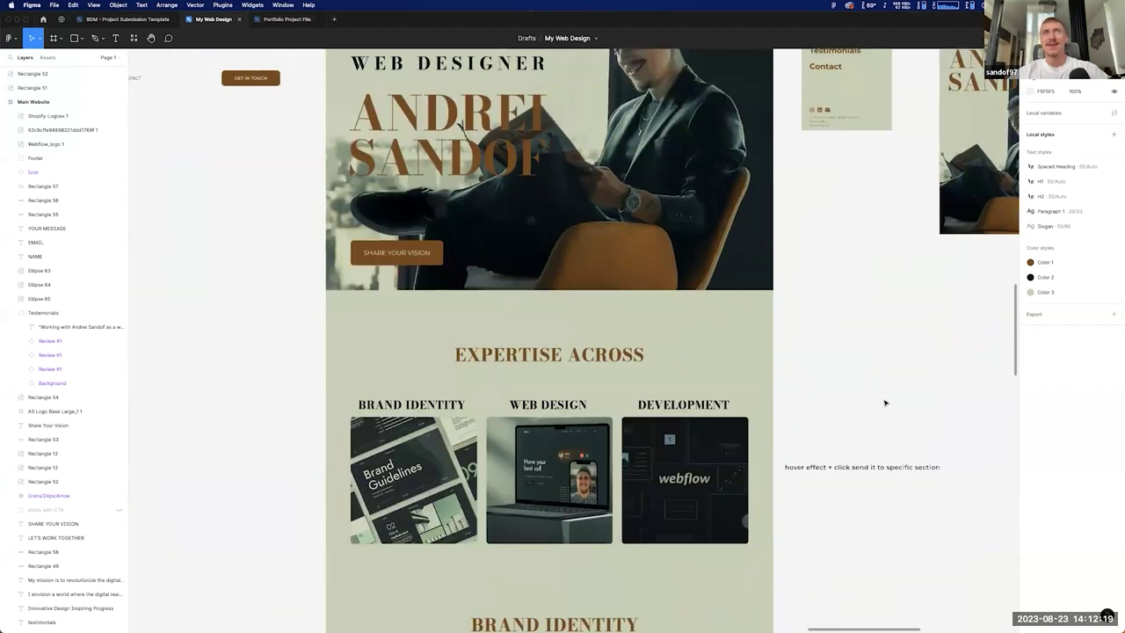
{"action": "scroll", "coordinate": [864, 369], "scroll_direction": "up", "scroll_amount": 2}
{"action": "scroll", "coordinate": [957, 492], "scroll_direction": "up", "scroll_amount": 3}
{"action": "scroll", "coordinate": [957, 492], "scroll_direction": "up", "scroll_amount": 2}
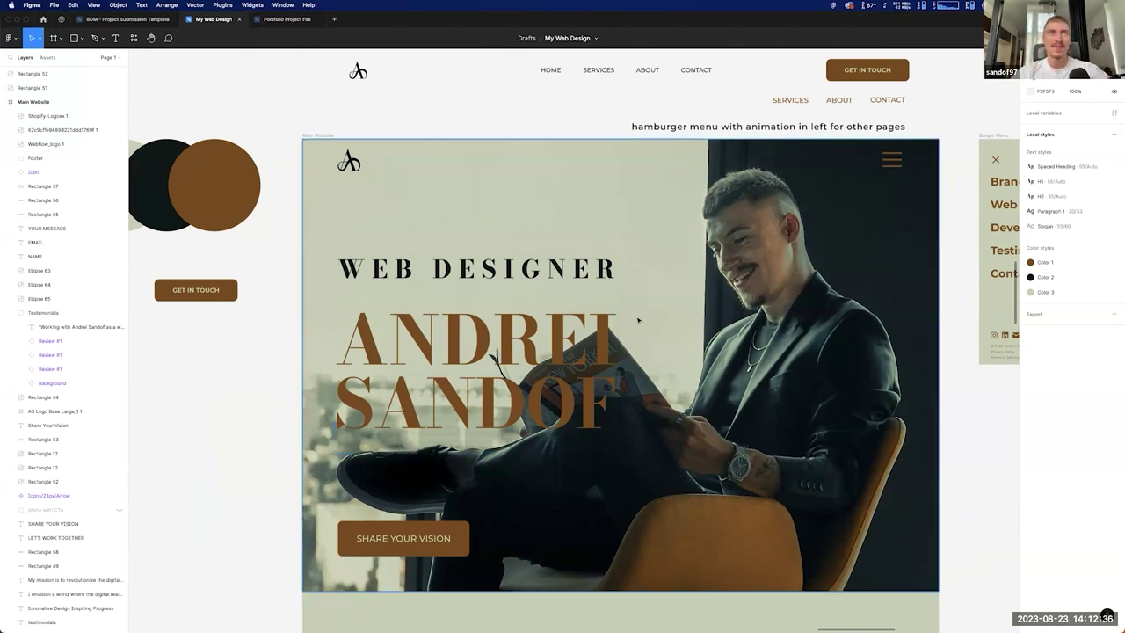
{"action": "scroll", "coordinate": [641, 318], "scroll_direction": "down", "scroll_amount": 1}
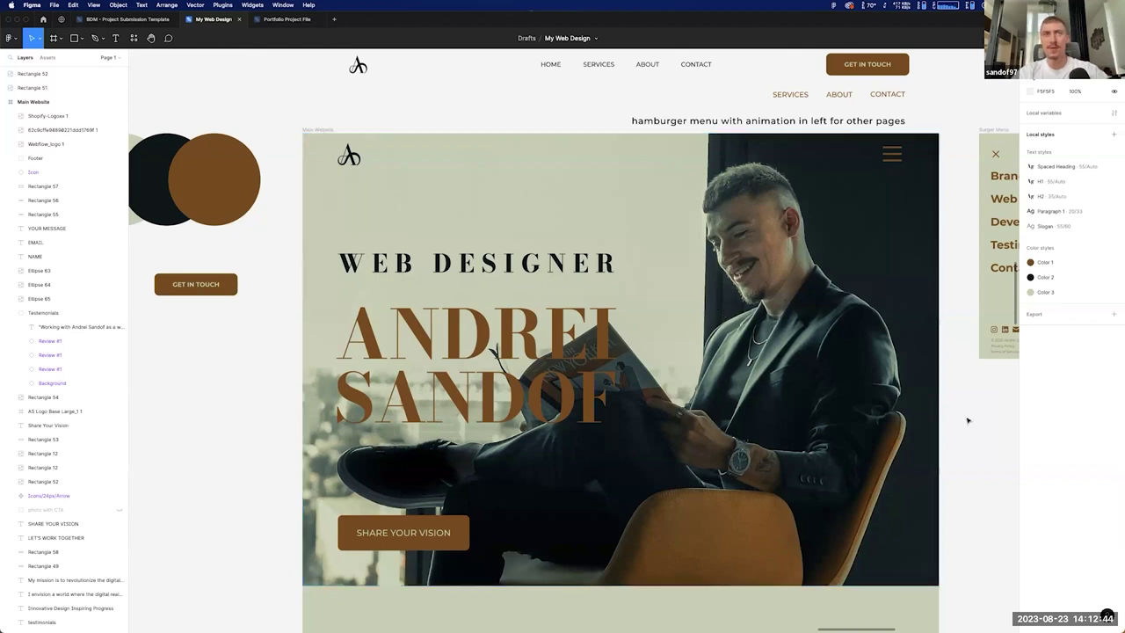
{"action": "scroll", "coordinate": [967, 420], "scroll_direction": "down", "scroll_amount": 5}
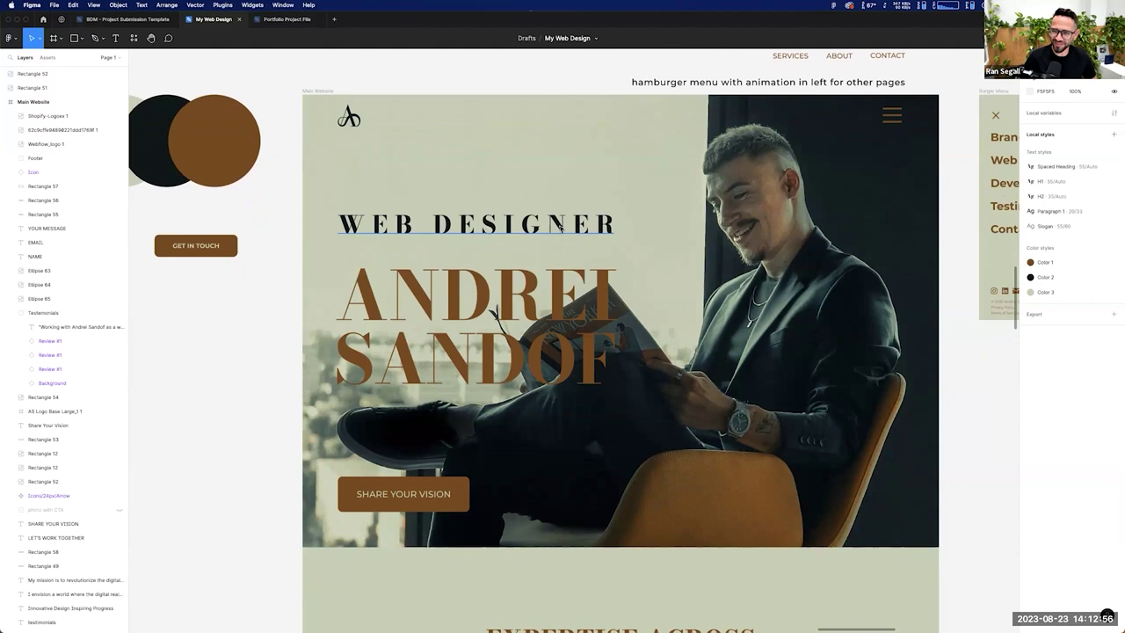
{"action": "scroll", "coordinate": [677, 309], "scroll_direction": "down", "scroll_amount": 5}
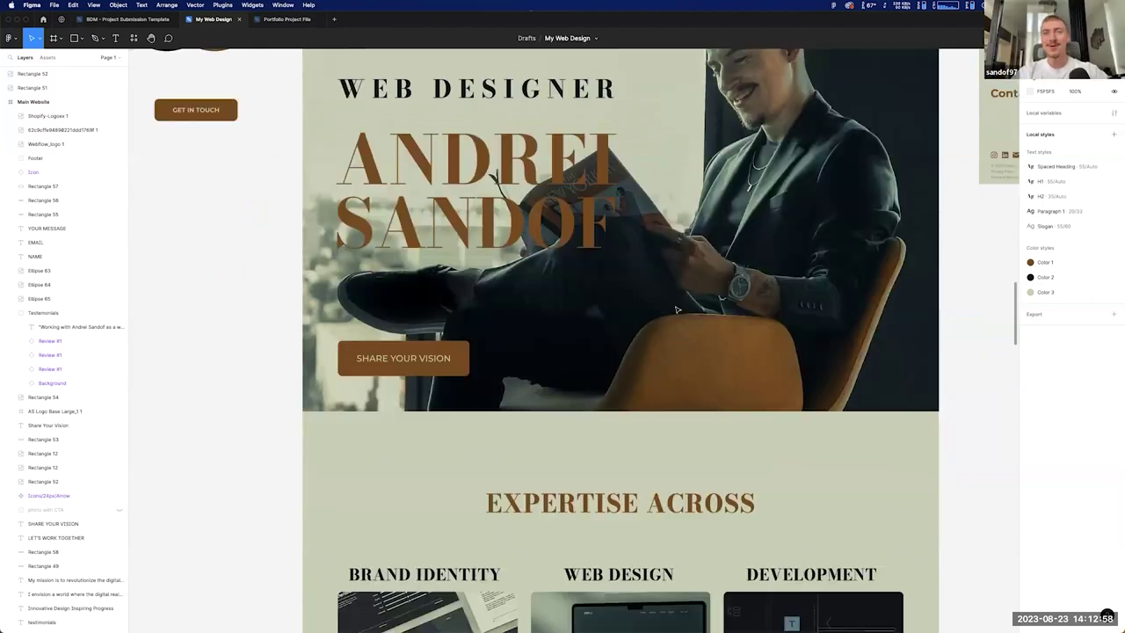
Step: Examine the Expertise Across section with its Brand Identity, Web Design and Development cards and the hover-effect note beside it
{"action": "scroll", "coordinate": [677, 310], "scroll_direction": "down", "scroll_amount": 10}
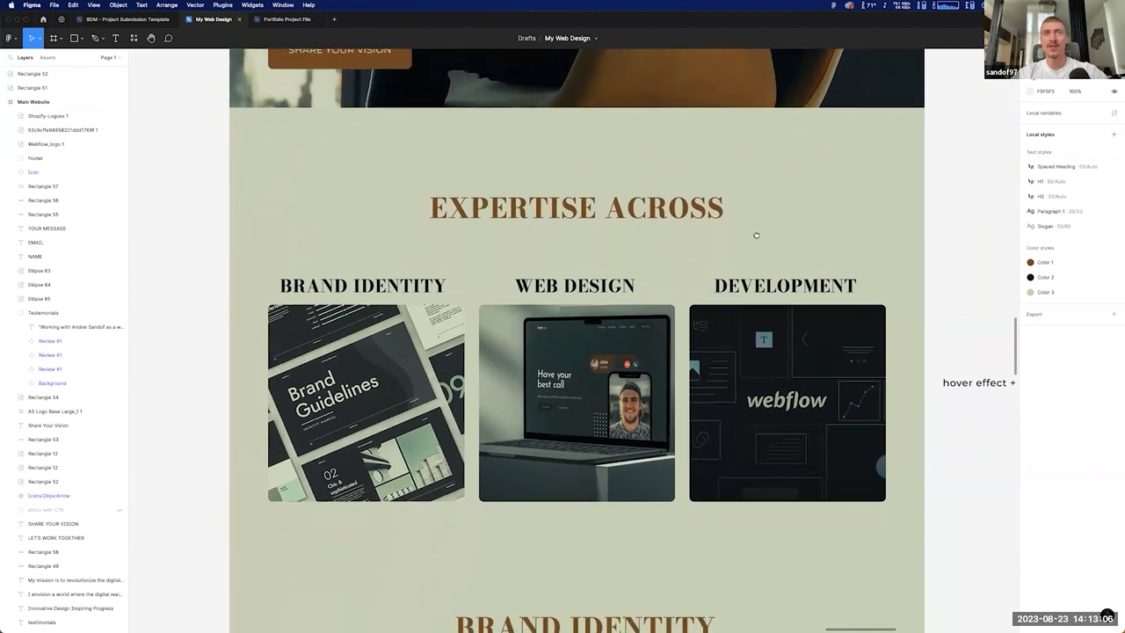
{"action": "scroll", "coordinate": [755, 235], "scroll_direction": "down", "scroll_amount": 1}
{"action": "left_click", "coordinate": [444, 338]}
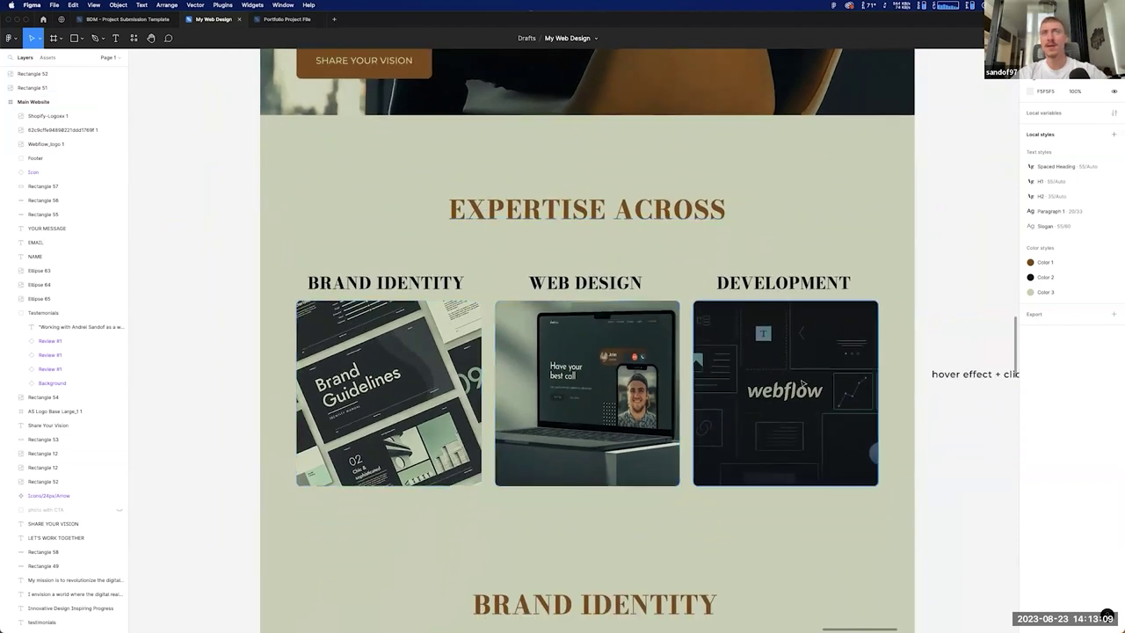
{"action": "key", "text": "Escape"}
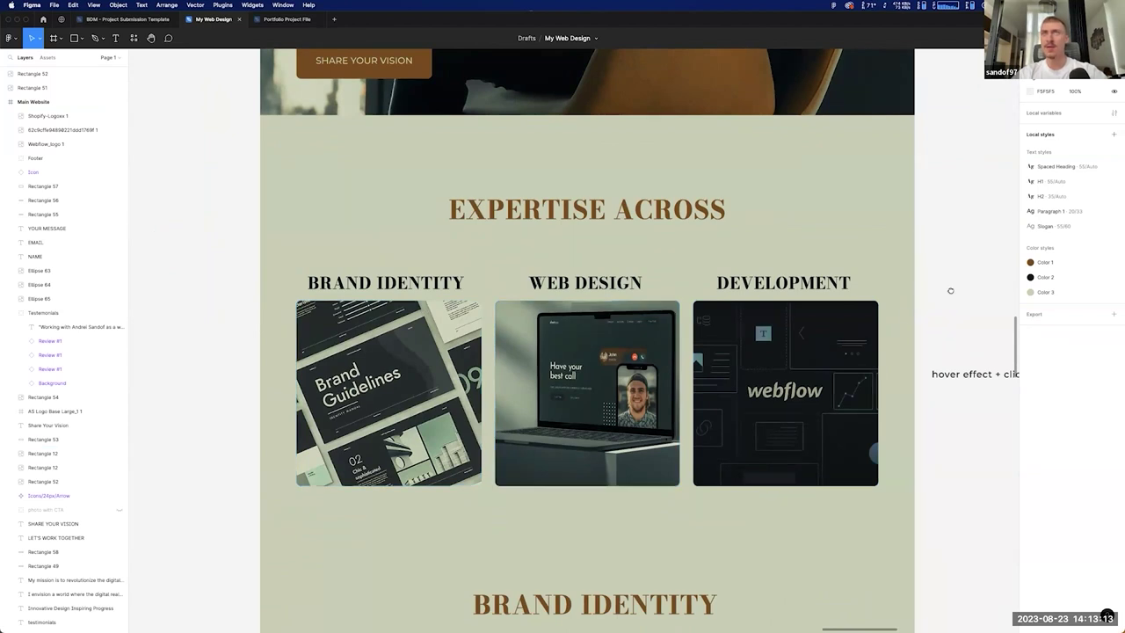
{"action": "scroll", "coordinate": [949, 290], "scroll_direction": "right", "scroll_amount": 2}
{"action": "scroll", "coordinate": [916, 290], "scroll_direction": "down", "scroll_amount": 1}
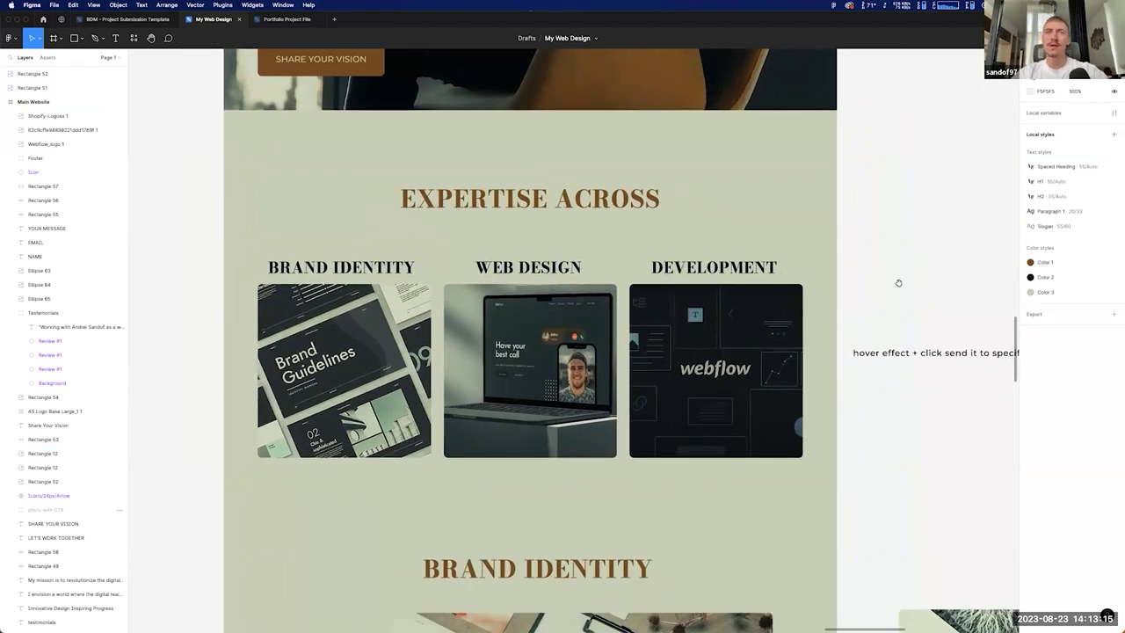
{"action": "scroll", "coordinate": [920, 281], "scroll_direction": "left", "scroll_amount": 1}
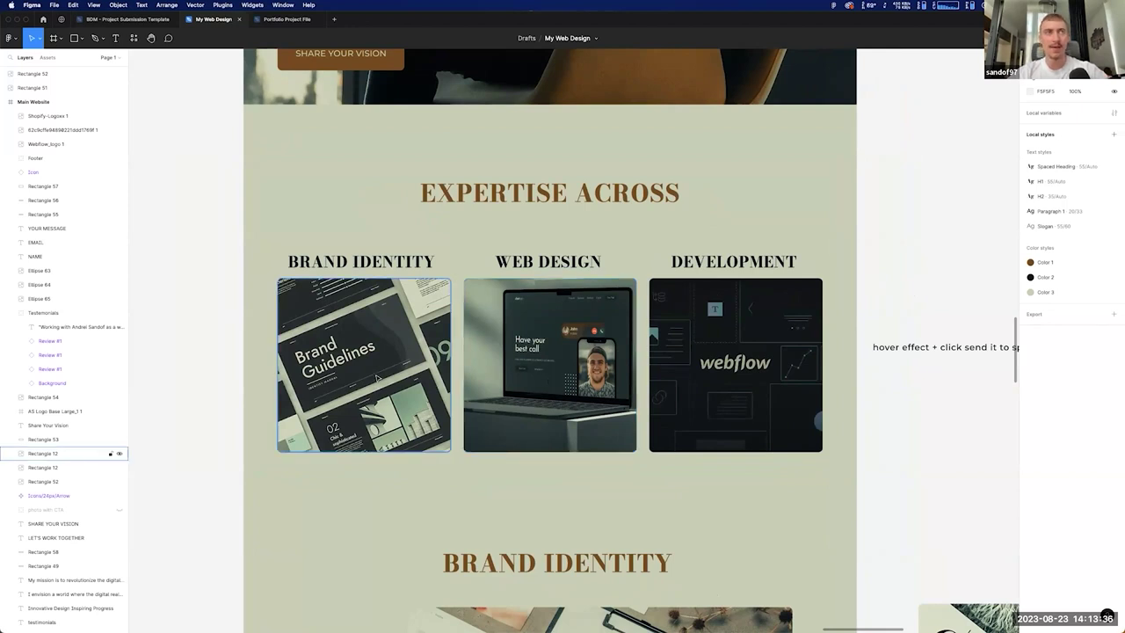
Step: Examine the Brand Identity section's image strips, including the off-frame Creative Direction and Visual Identity parts and the scroll-direction arrows
{"action": "scroll", "coordinate": [376, 377], "scroll_direction": "down", "scroll_amount": 4}
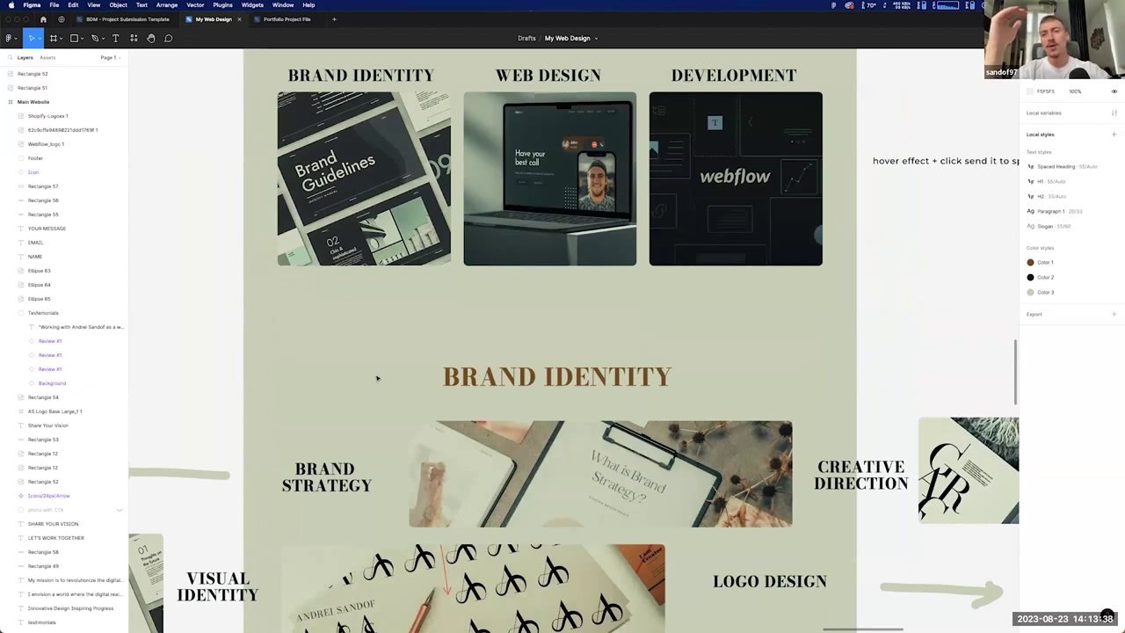
{"action": "scroll", "coordinate": [380, 376], "scroll_direction": "down", "scroll_amount": 1}
{"action": "scroll", "coordinate": [381, 376], "scroll_direction": "down", "scroll_amount": 3}
{"action": "scroll", "coordinate": [455, 352], "scroll_direction": "up", "scroll_amount": 3}
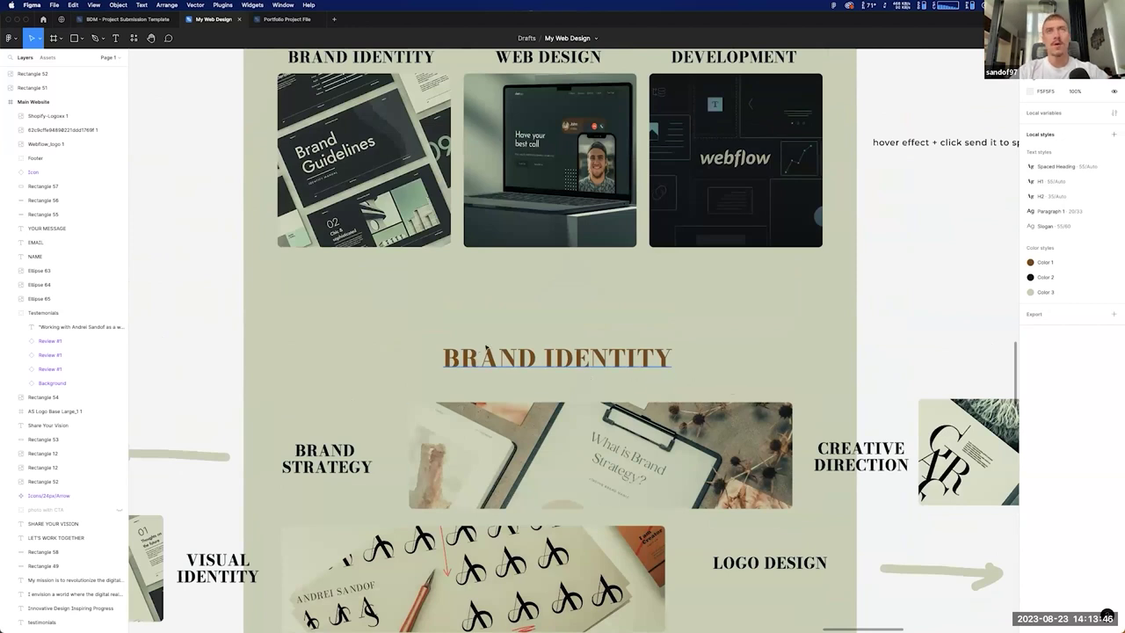
{"action": "scroll", "coordinate": [641, 362], "scroll_direction": "down", "scroll_amount": 3}
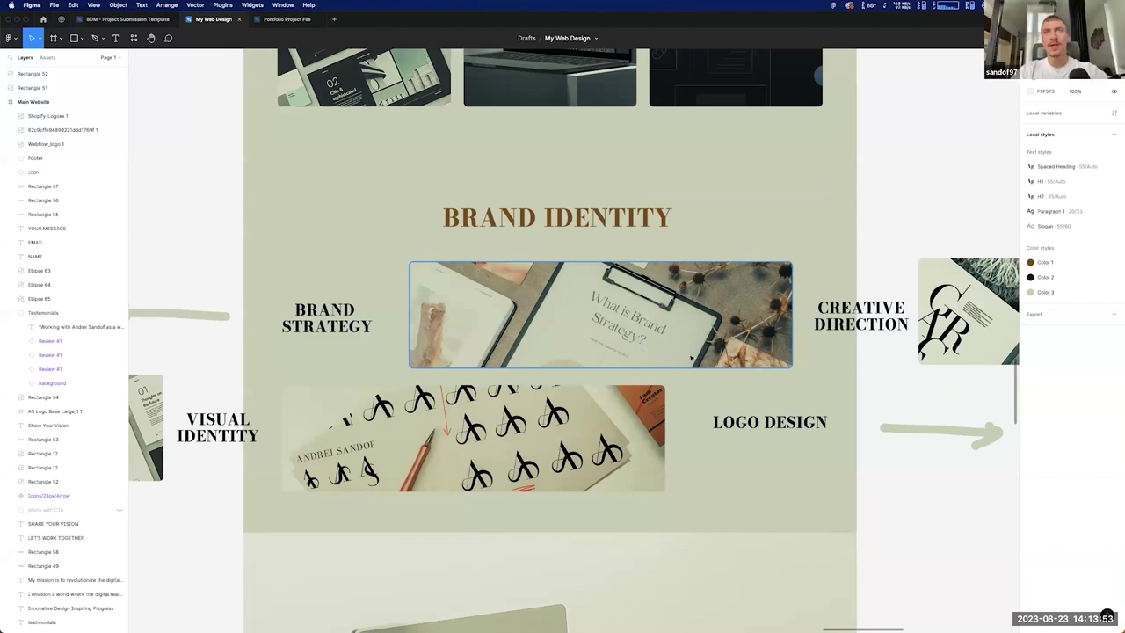
{"action": "scroll", "coordinate": [692, 358], "scroll_direction": "down", "scroll_amount": 1}
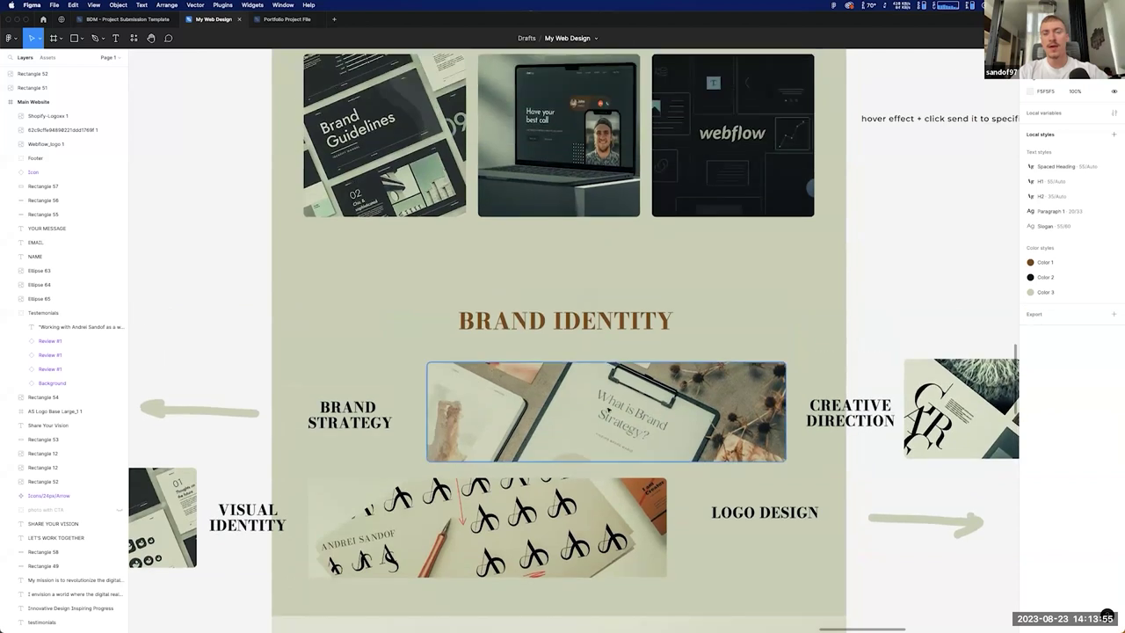
{"action": "scroll", "coordinate": [602, 434], "scroll_direction": "down", "scroll_amount": 2}
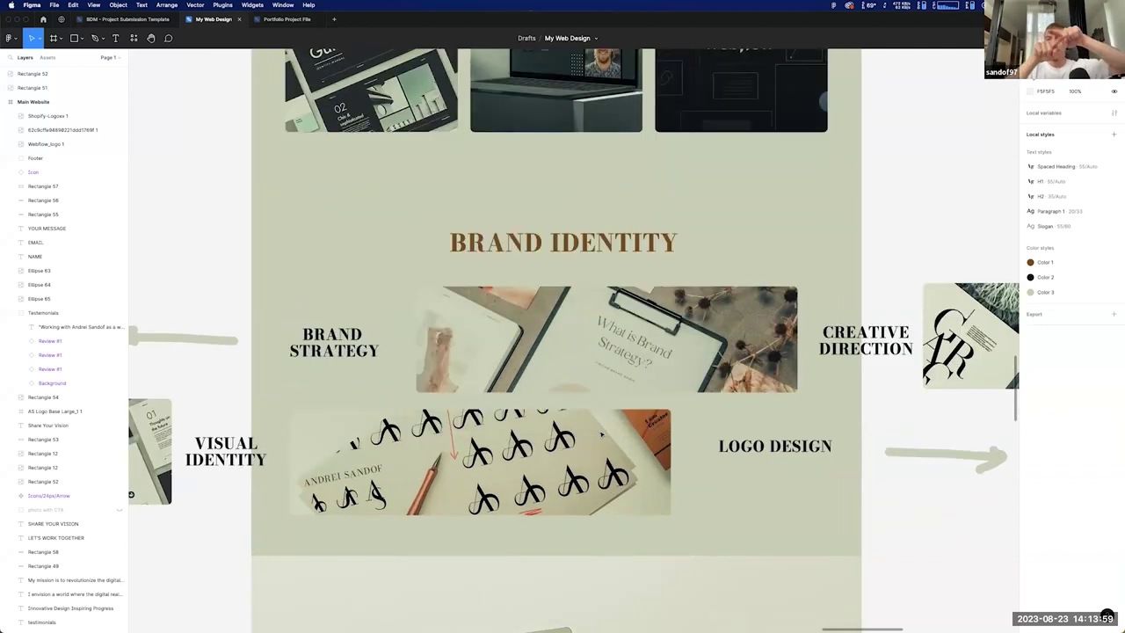
{"action": "scroll", "coordinate": [484, 355], "scroll_direction": "down", "scroll_amount": 2}
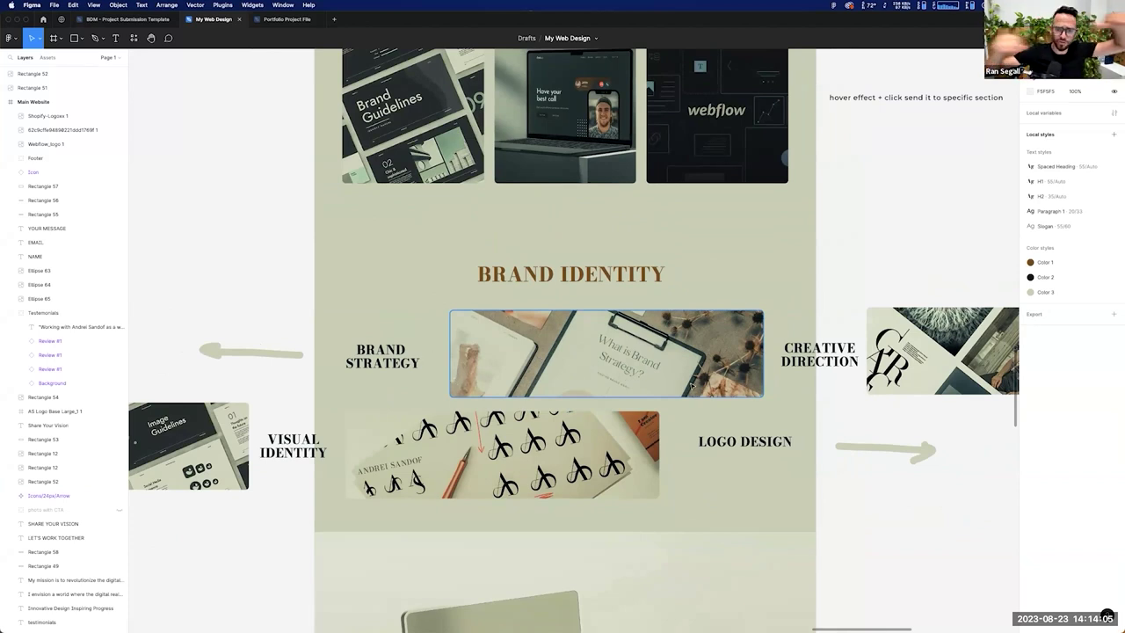
{"action": "scroll", "coordinate": [691, 384], "scroll_direction": "down", "scroll_amount": 2}
{"action": "scroll", "coordinate": [691, 384], "scroll_direction": "down", "scroll_amount": 5}
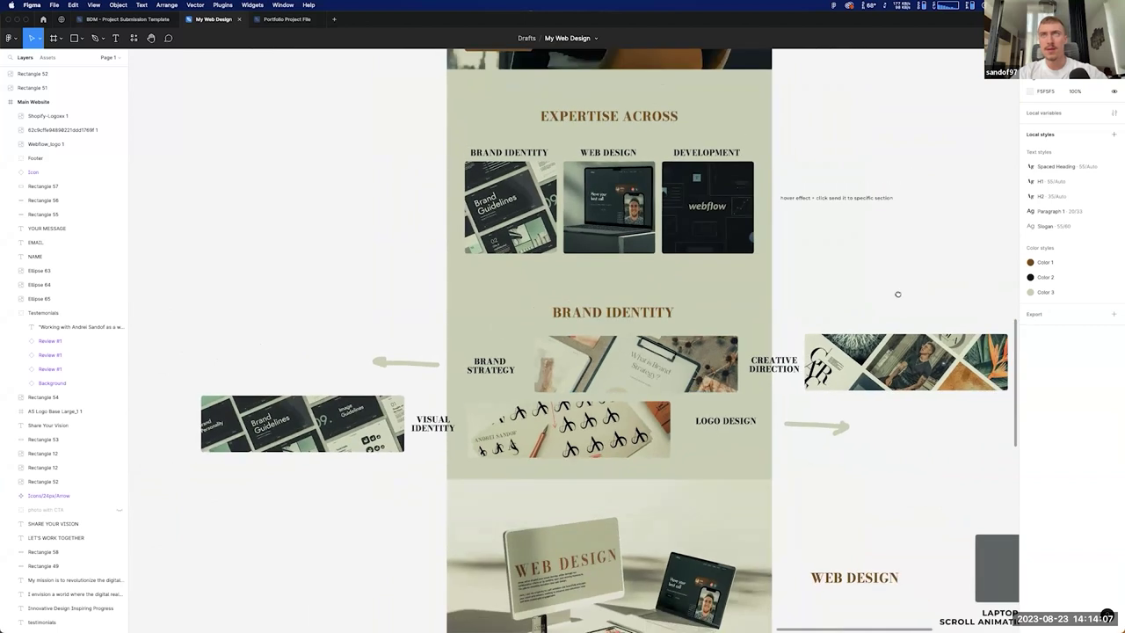
{"action": "scroll", "coordinate": [854, 271], "scroll_direction": "down", "scroll_amount": 1}
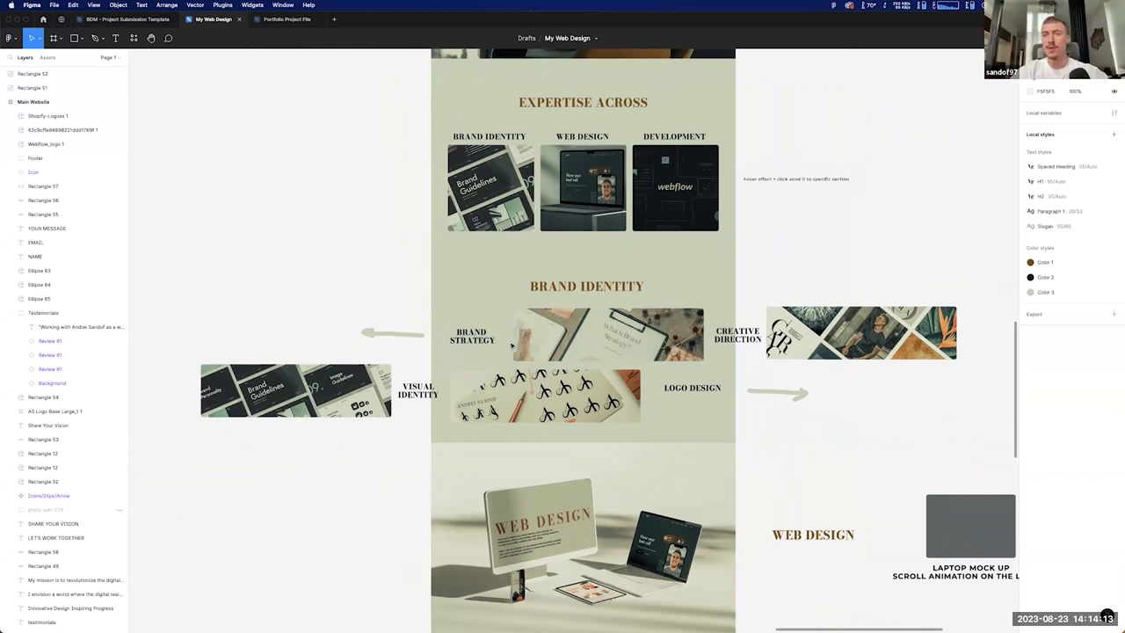
Step: Examine the Web Design device mockup, then the Development, Vision and Mission text sections of the Main Website frame
{"action": "scroll", "coordinate": [544, 395], "scroll_direction": "down", "scroll_amount": 3}
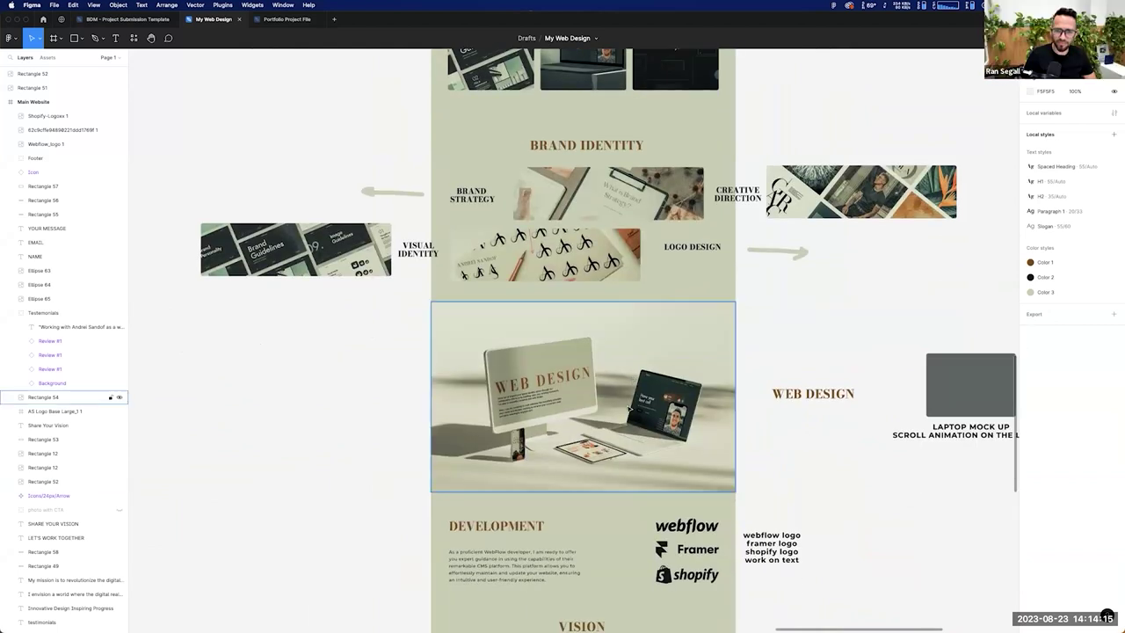
{"action": "scroll", "coordinate": [628, 408], "scroll_direction": "up", "scroll_amount": 5}
{"action": "scroll", "coordinate": [627, 409], "scroll_direction": "down", "scroll_amount": 2}
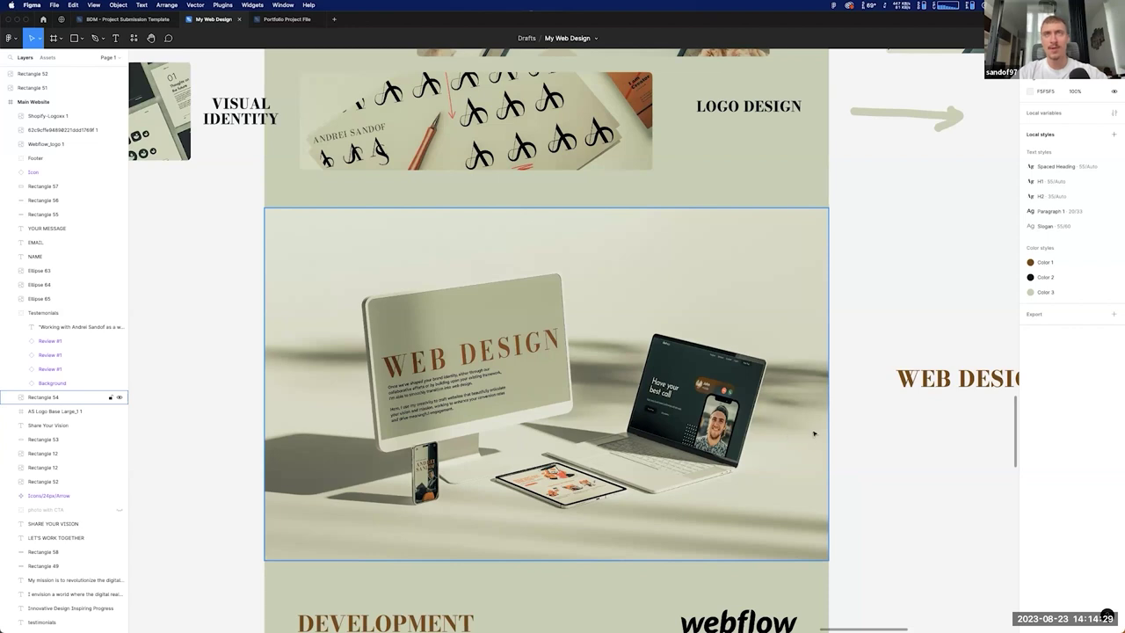
{"action": "scroll", "coordinate": [538, 466], "scroll_direction": "up", "scroll_amount": 2}
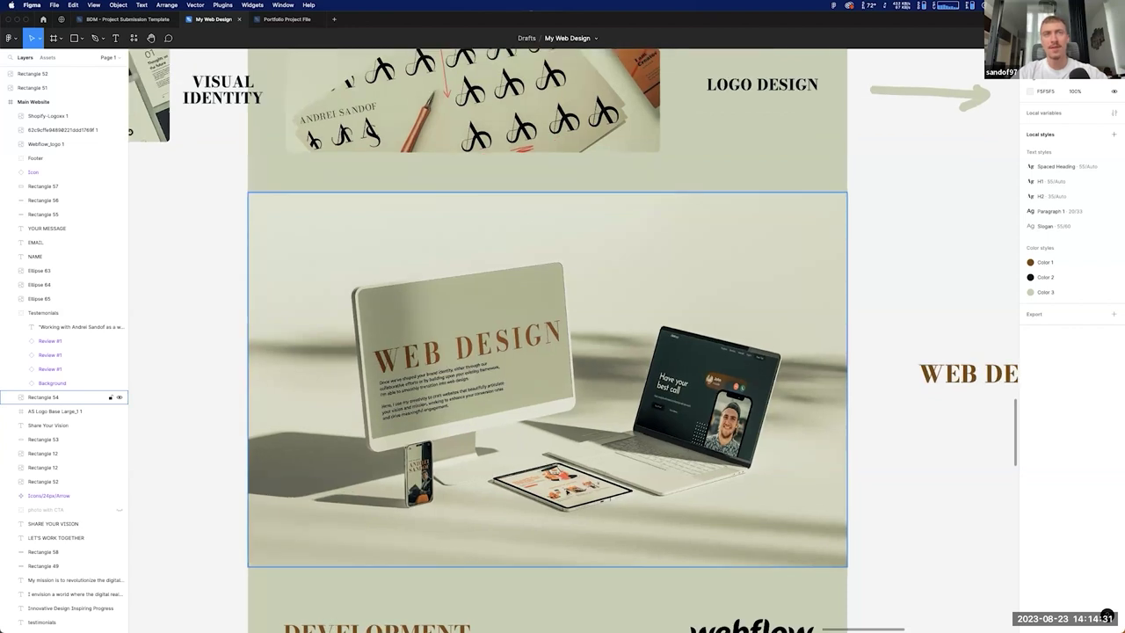
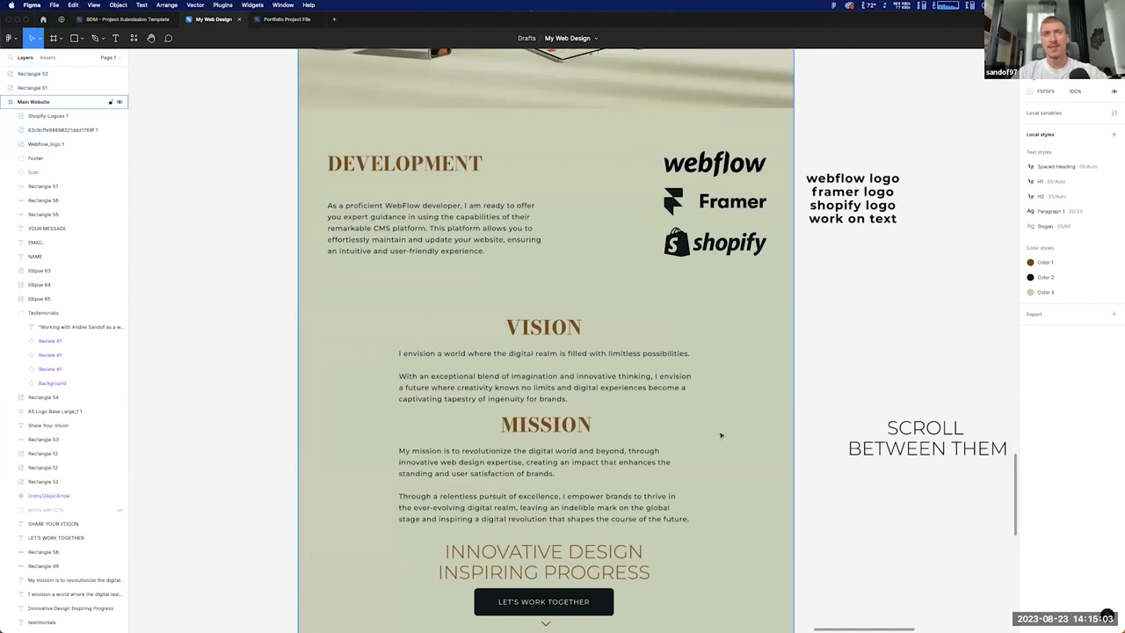
{"action": "left_click_drag", "start_coordinate": [690, 423], "coordinate": [756, 387]}
{"action": "scroll", "coordinate": [757, 387], "scroll_direction": "left", "scroll_amount": 1}
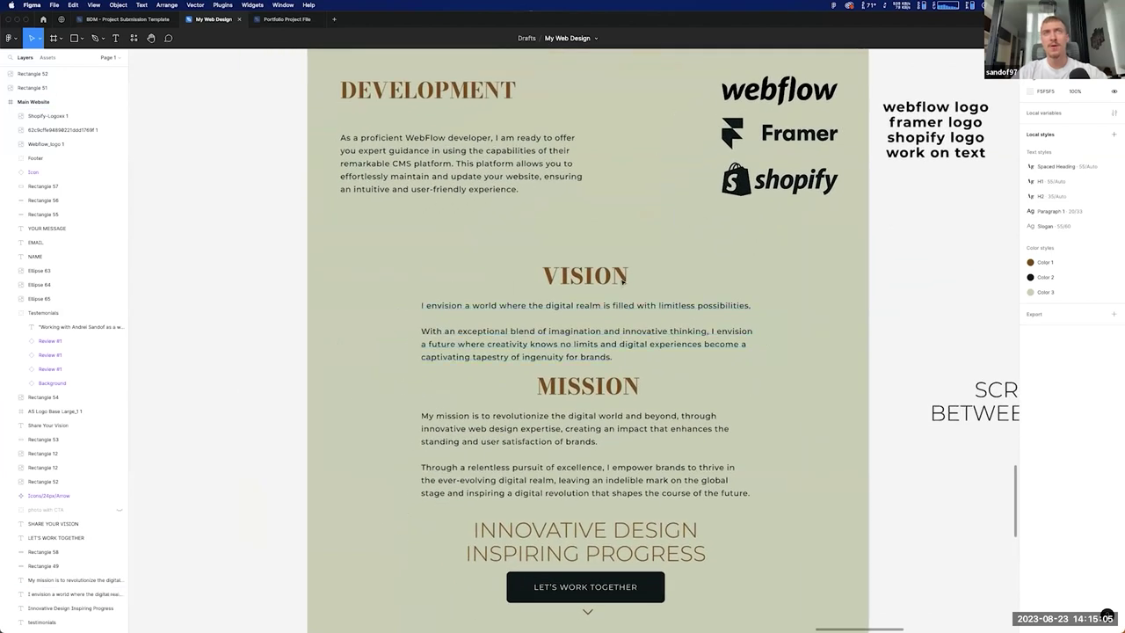
{"action": "scroll", "coordinate": [747, 457], "scroll_direction": "down", "scroll_amount": 3}
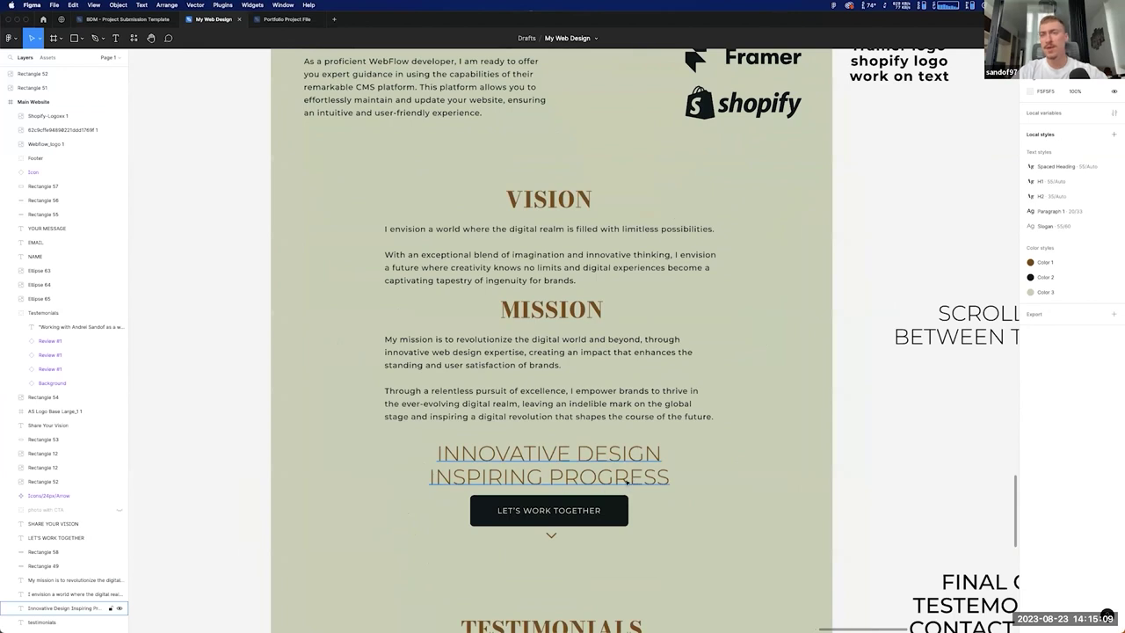
{"action": "scroll", "coordinate": [710, 347], "scroll_direction": "up", "scroll_amount": 2}
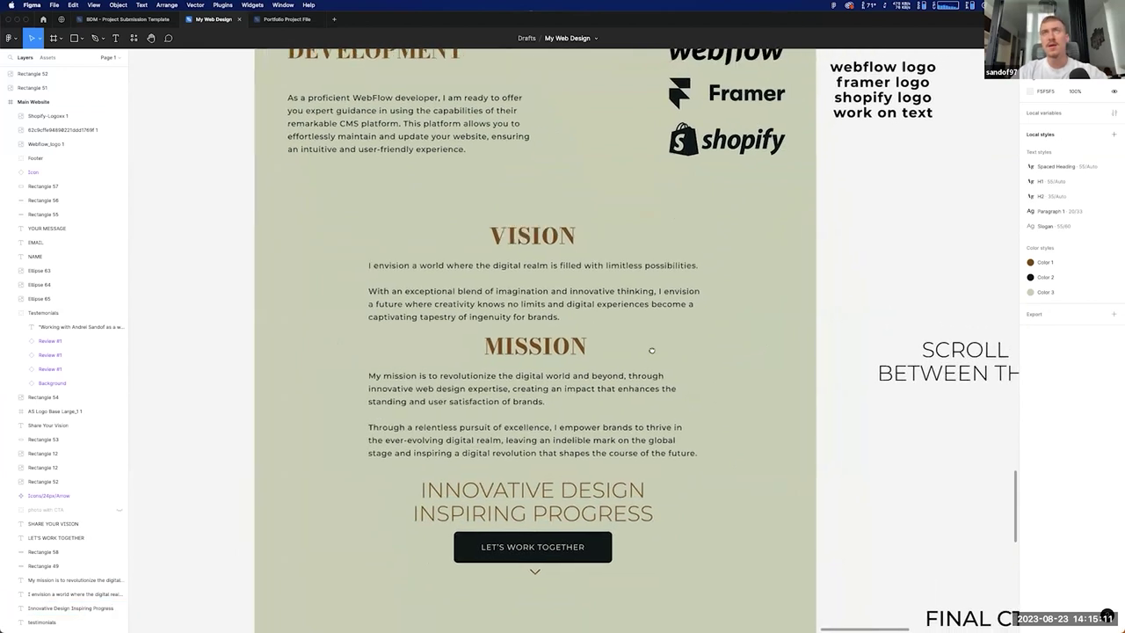
{"action": "scroll", "coordinate": [598, 365], "scroll_direction": "right", "scroll_amount": 3}
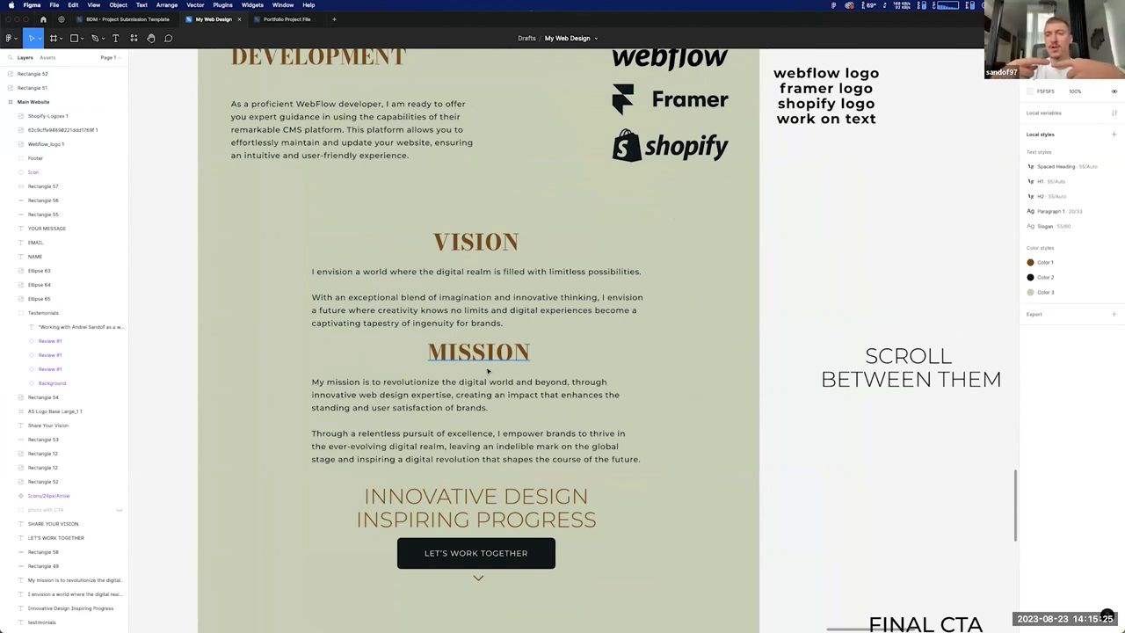
Step: Examine the Testimonials section and the Contact Form beneath it in the Main Website frame
{"action": "scroll", "coordinate": [488, 370], "scroll_direction": "down", "scroll_amount": 4}
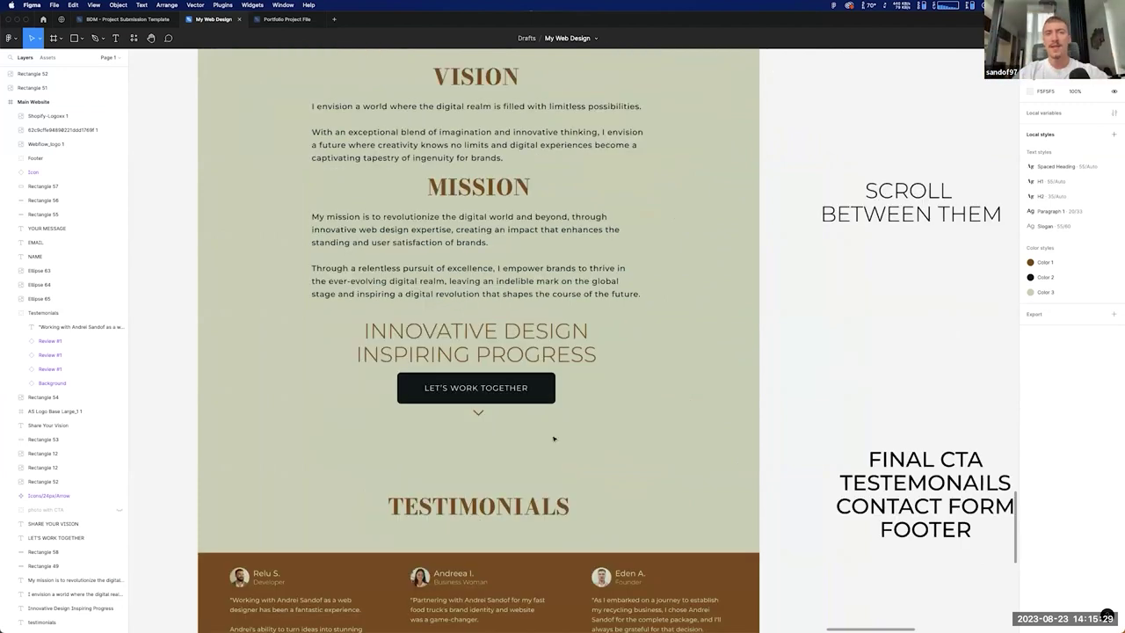
{"action": "scroll", "coordinate": [553, 440], "scroll_direction": "down", "scroll_amount": 3}
{"action": "scroll", "coordinate": [596, 410], "scroll_direction": "down", "scroll_amount": 6}
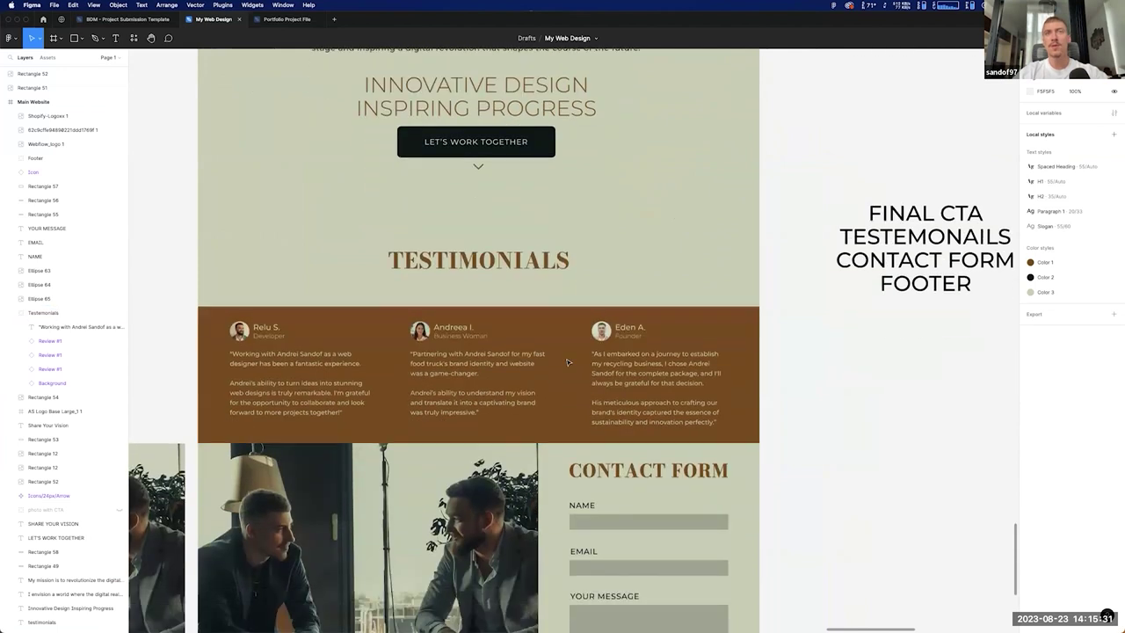
{"action": "scroll", "coordinate": [568, 361], "scroll_direction": "up", "scroll_amount": 2}
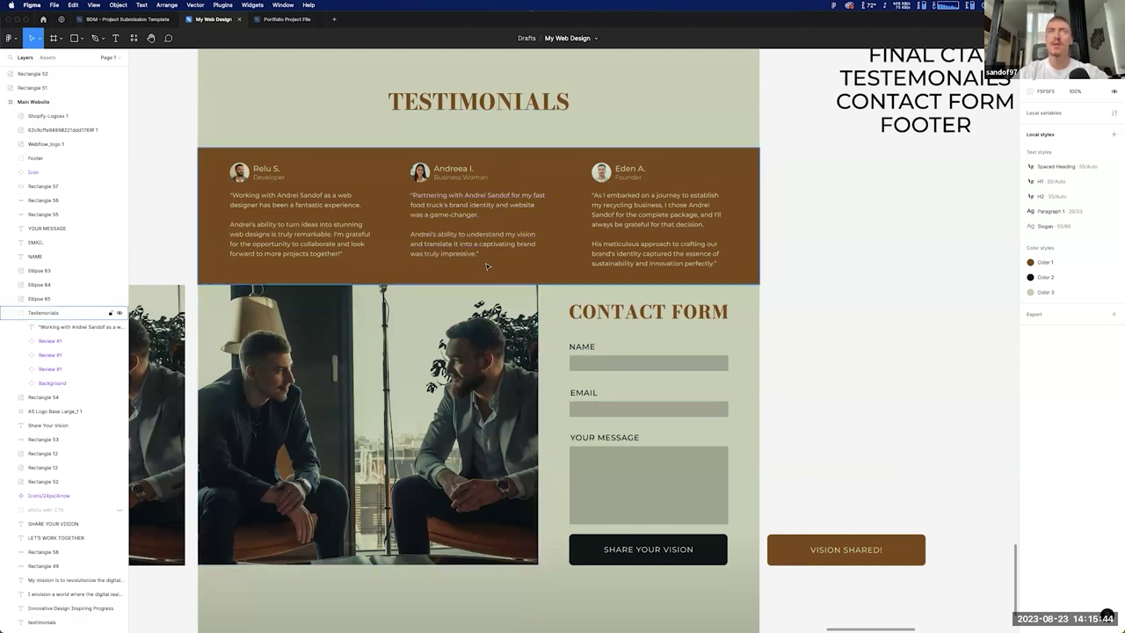
{"action": "scroll", "coordinate": [465, 251], "scroll_direction": "down", "scroll_amount": 2}
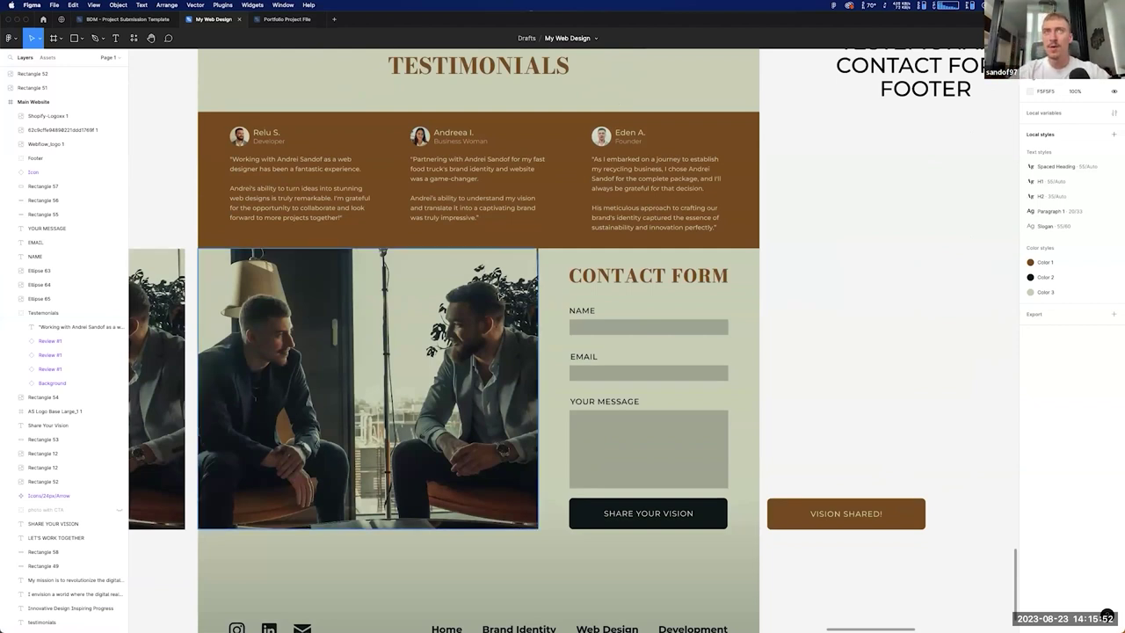
Step: Examine the Development, Vision, Mission and Testimonials sections again, then the Contact Form with the VISION SHARED! button beside it
{"action": "scroll", "coordinate": [498, 304], "scroll_direction": "up", "scroll_amount": 10}
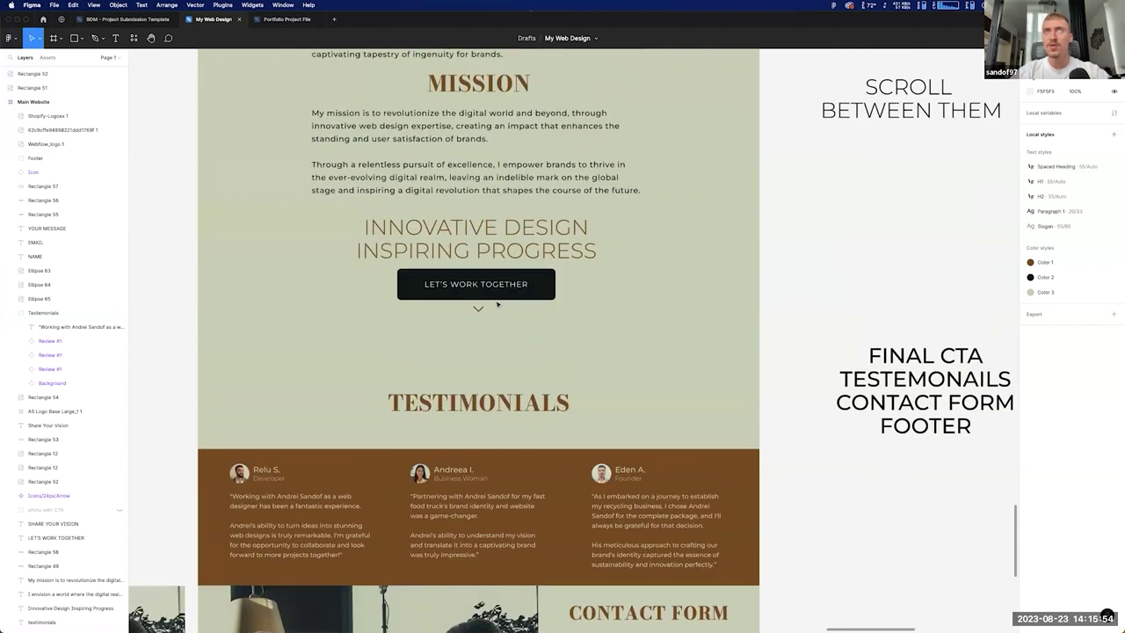
{"action": "scroll", "coordinate": [498, 304], "scroll_direction": "up", "scroll_amount": 5}
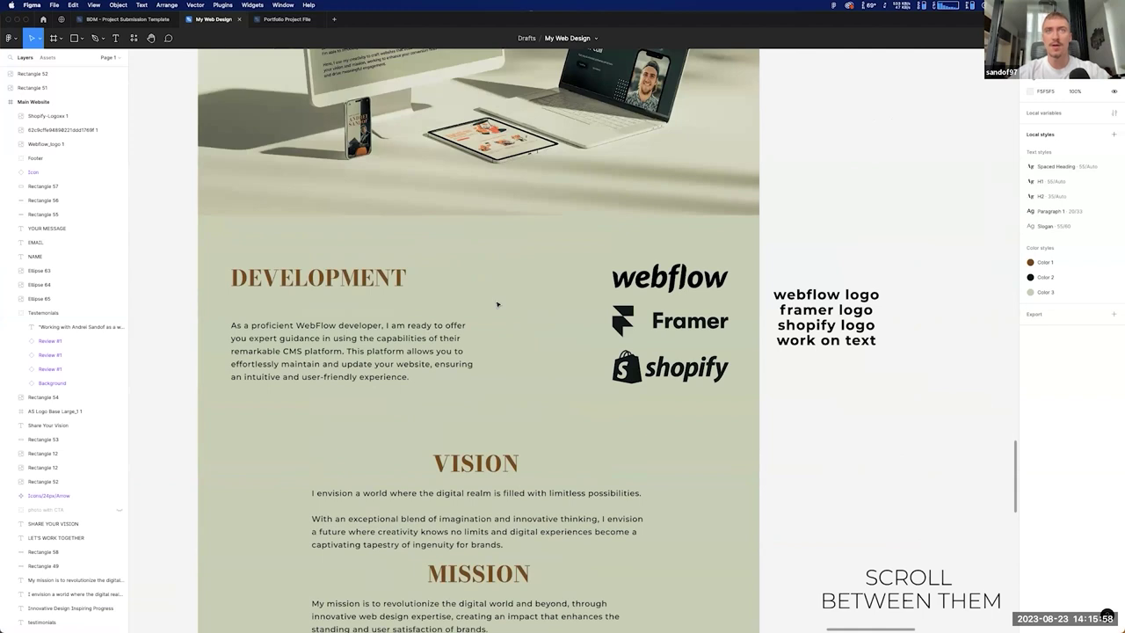
{"action": "scroll", "coordinate": [498, 304], "scroll_direction": "down", "scroll_amount": 7}
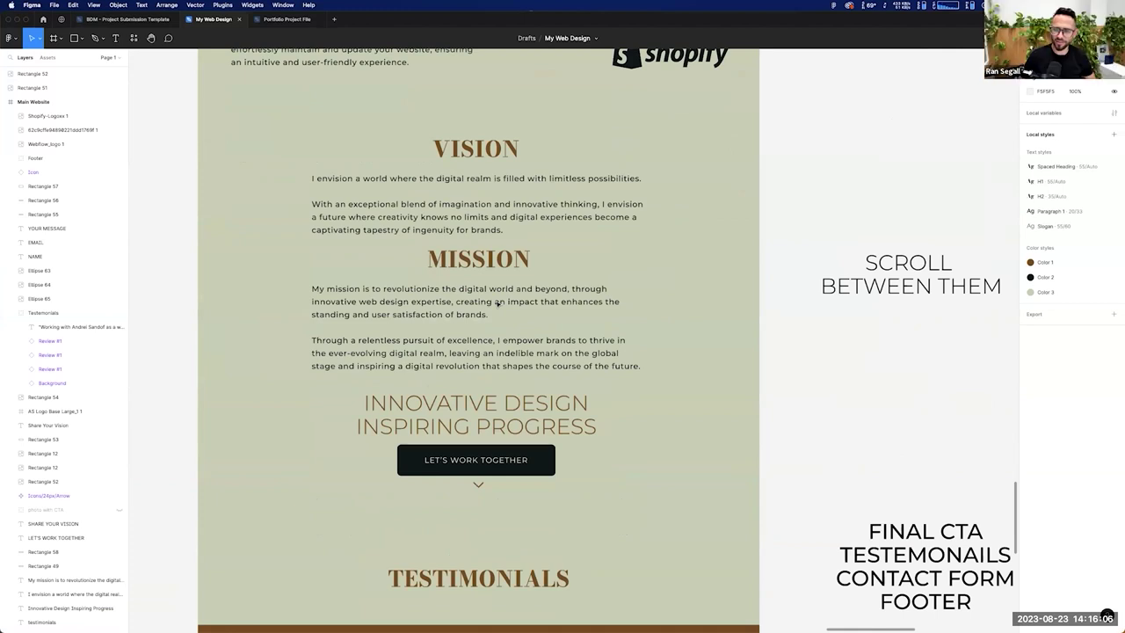
{"action": "scroll", "coordinate": [497, 303], "scroll_direction": "down", "scroll_amount": 10}
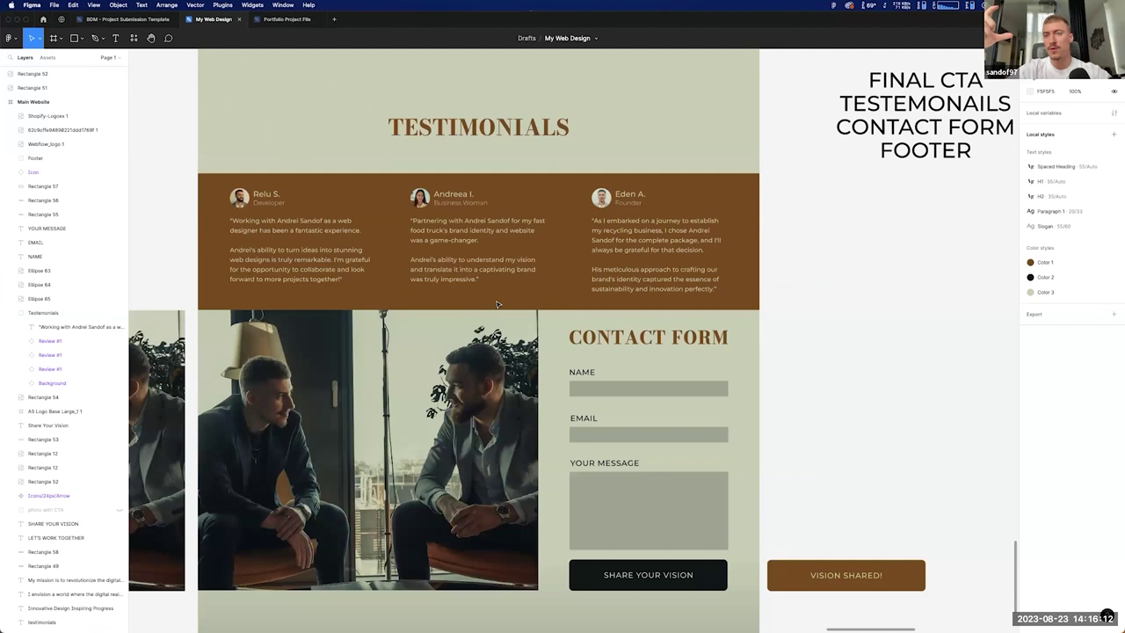
{"action": "scroll", "coordinate": [792, 274], "scroll_direction": "down", "scroll_amount": 1}
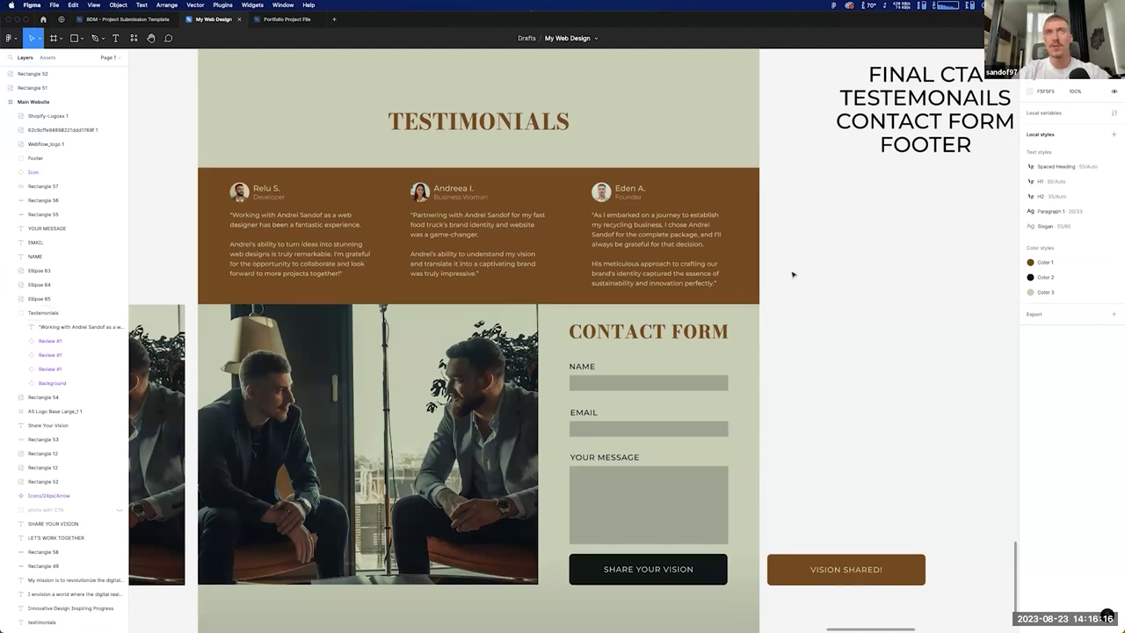
{"action": "scroll", "coordinate": [873, 386], "scroll_direction": "down", "scroll_amount": 2}
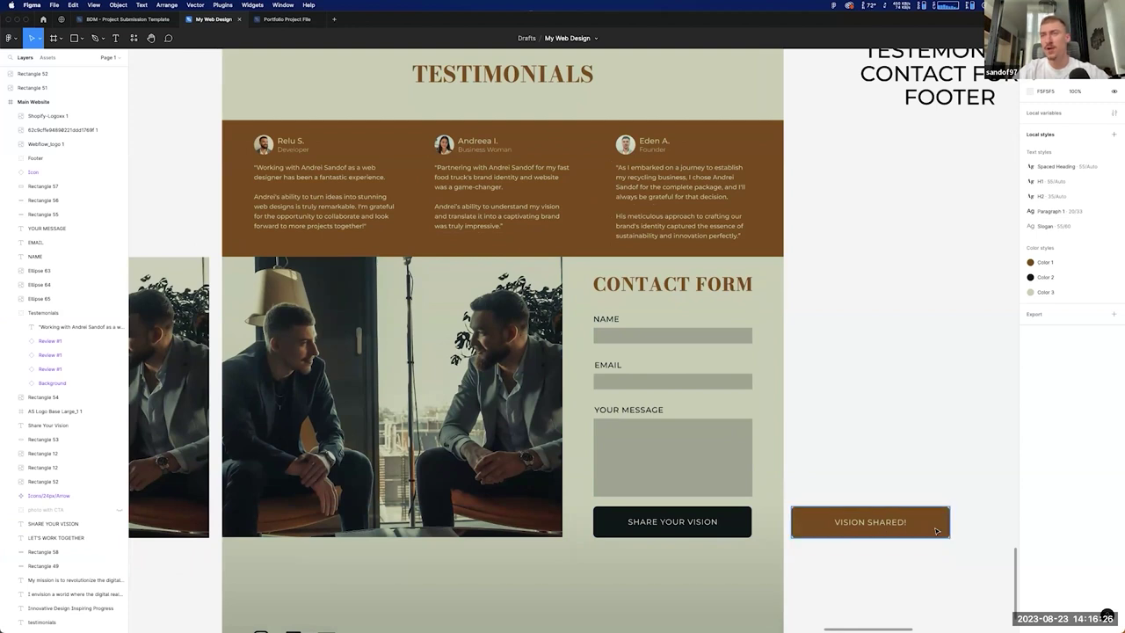
Step: Try the handshake photo over the seated photo beside the Contact Form, then undo the placement
{"action": "scroll", "coordinate": [867, 459], "scroll_direction": "left", "scroll_amount": 5}
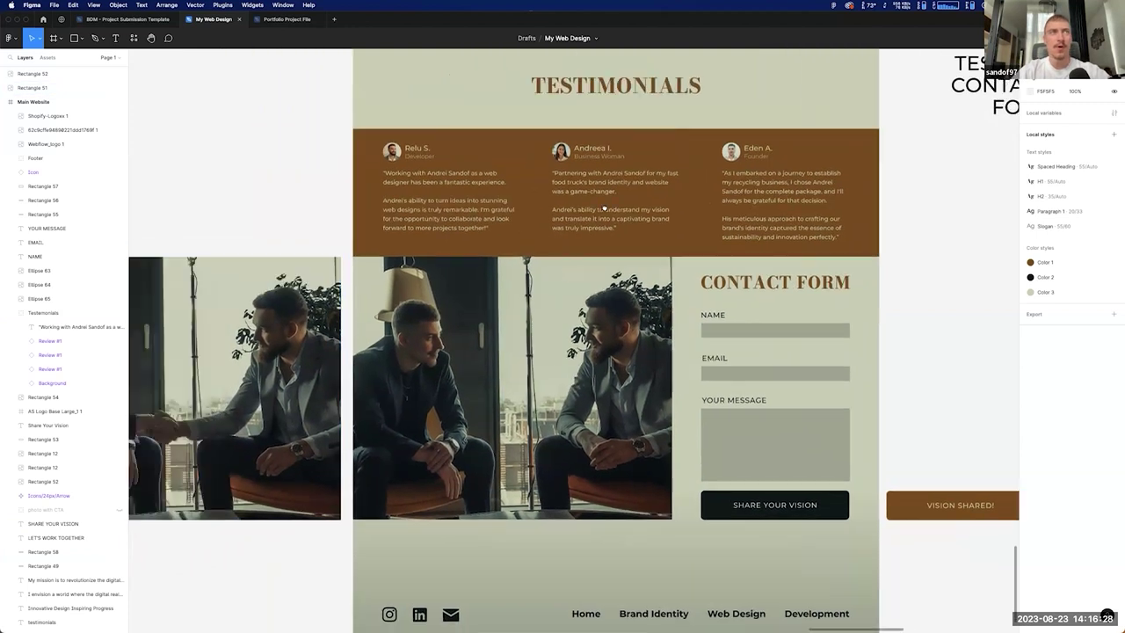
{"action": "scroll", "coordinate": [604, 208], "scroll_direction": "left", "scroll_amount": 8}
{"action": "scroll", "coordinate": [492, 361], "scroll_direction": "right", "scroll_amount": 2}
{"action": "left_click_drag", "start_coordinate": [456, 374], "coordinate": [789, 371]}
{"action": "scroll", "coordinate": [657, 381], "scroll_direction": "right", "scroll_amount": 5}
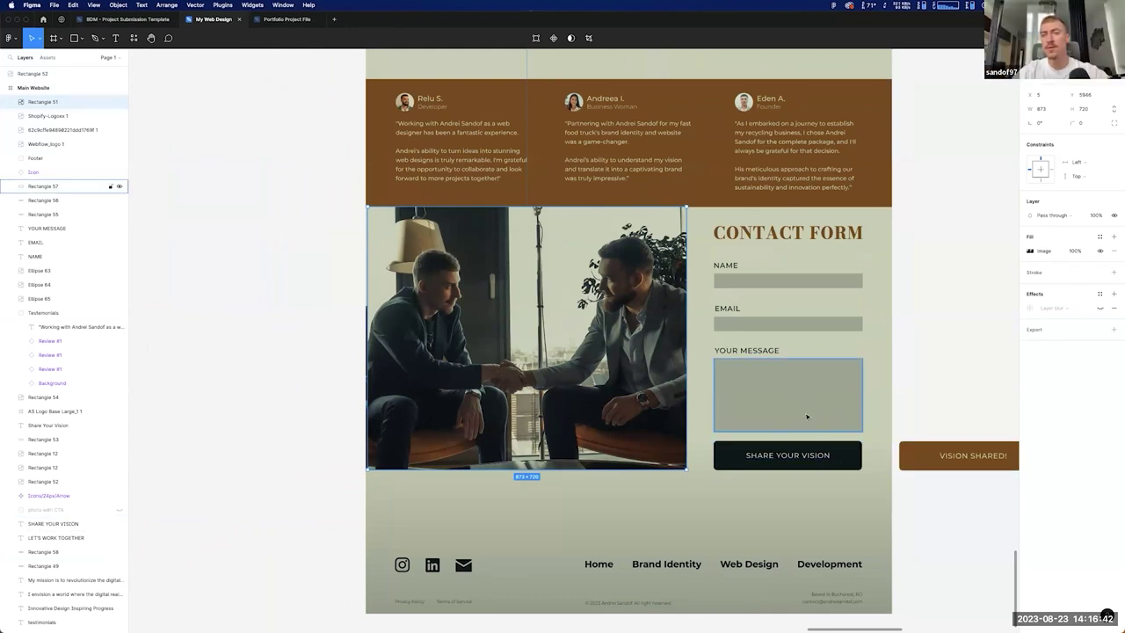
{"action": "key", "text": "super+z"}
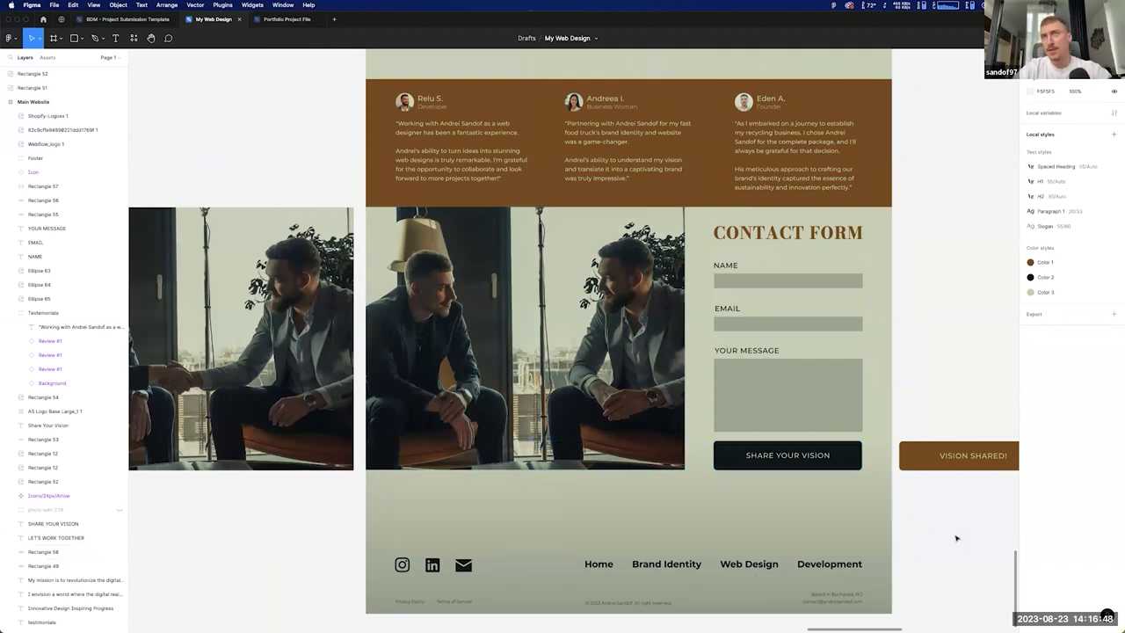
Step: Look over the Contact Form, footer and form-submission note, then the Main Website frame as a whole
{"action": "scroll", "coordinate": [803, 534], "scroll_direction": "right", "scroll_amount": 2}
{"action": "scroll", "coordinate": [853, 367], "scroll_direction": "down", "scroll_amount": 2}
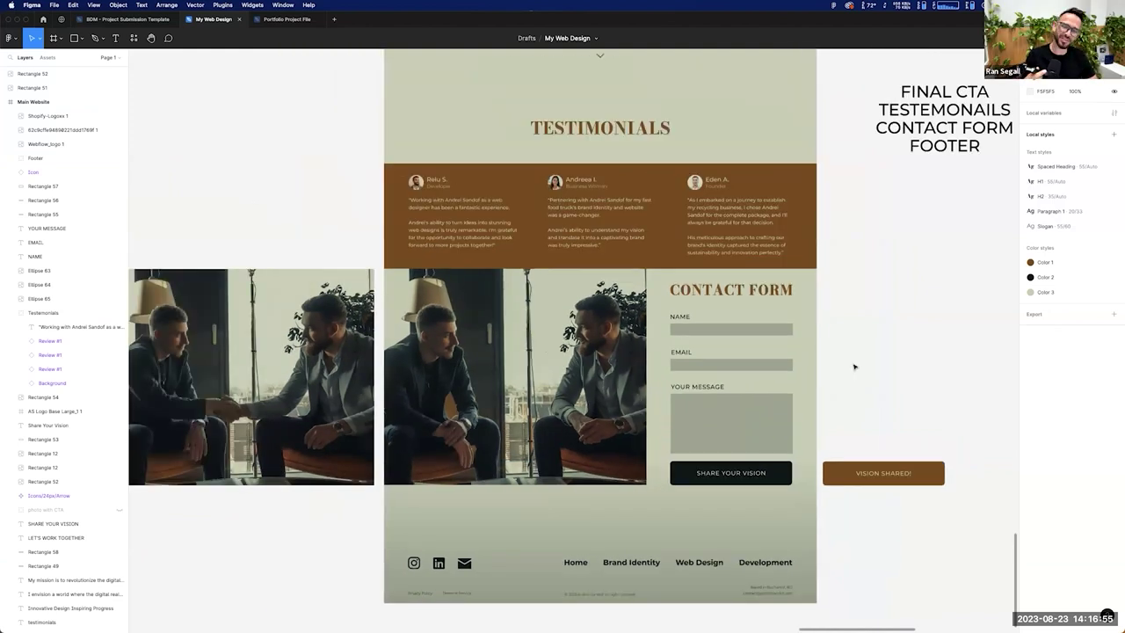
{"action": "scroll", "coordinate": [854, 360], "scroll_direction": "down", "scroll_amount": 2}
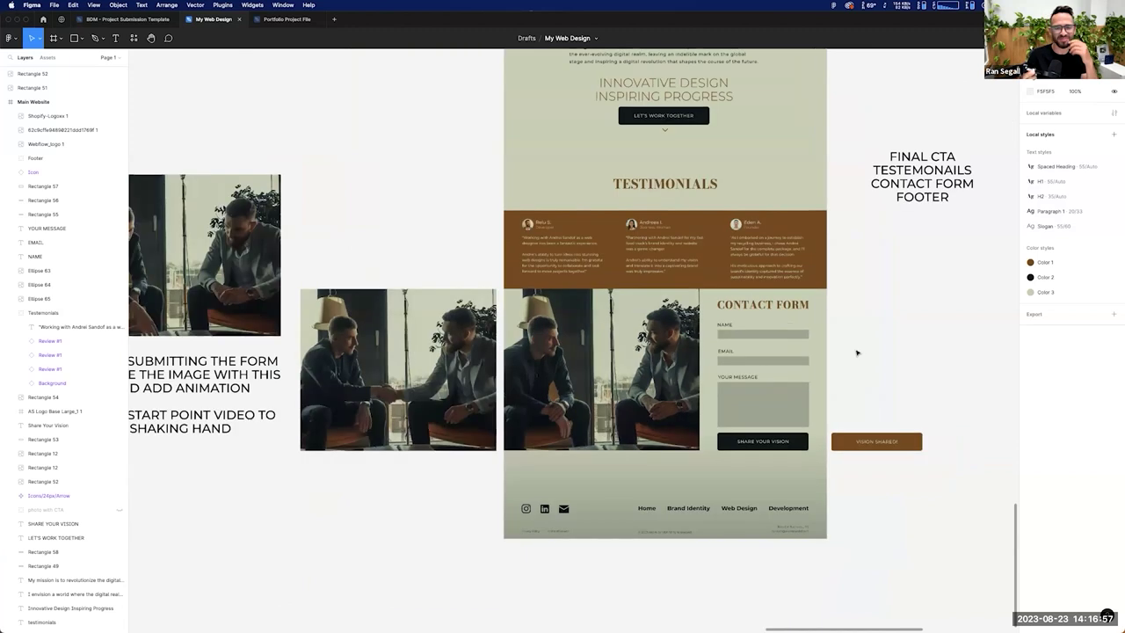
{"action": "scroll", "coordinate": [858, 370], "scroll_direction": "up", "scroll_amount": 1}
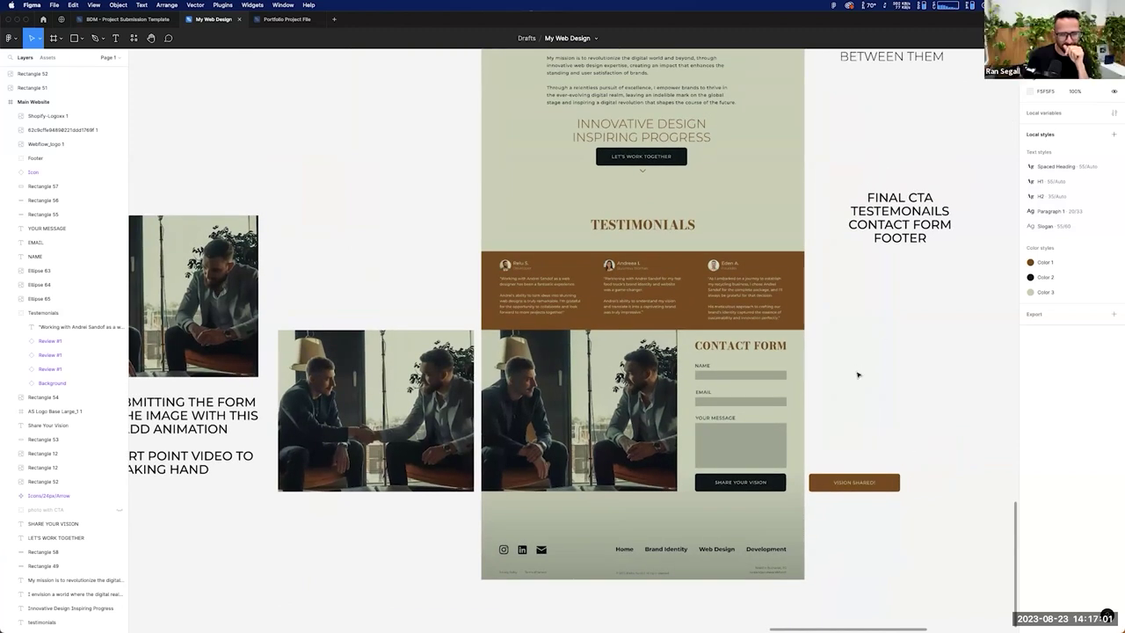
{"action": "scroll", "coordinate": [768, 333], "scroll_direction": "up", "scroll_amount": 10}
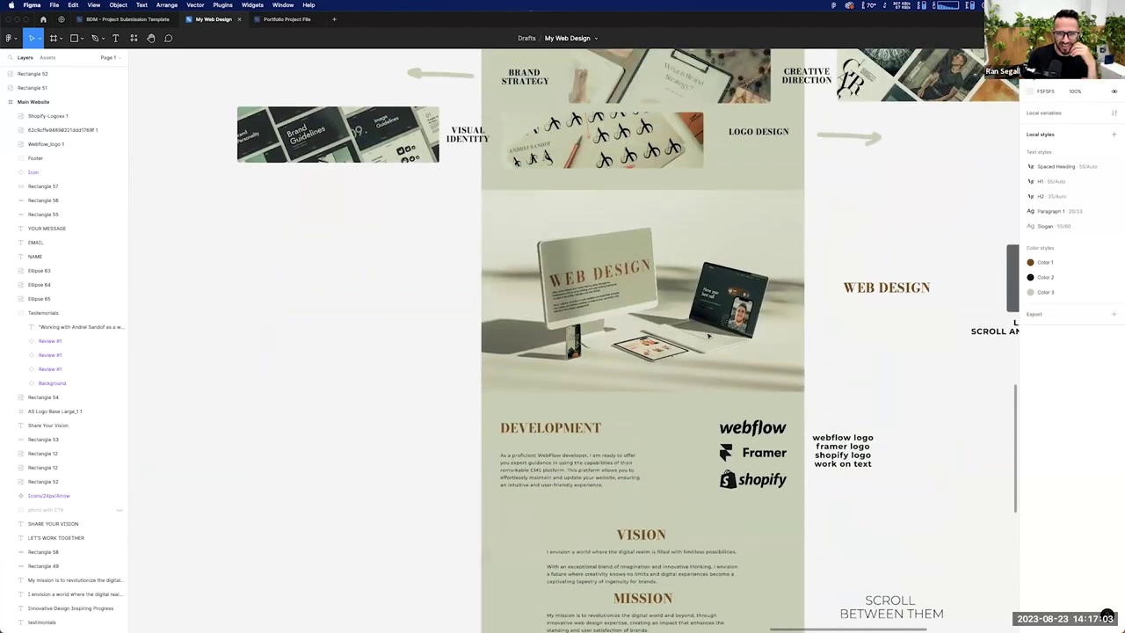
{"action": "scroll", "coordinate": [708, 336], "scroll_direction": "down", "scroll_amount": 2}
{"action": "scroll", "coordinate": [708, 335], "scroll_direction": "down", "scroll_amount": 5}
{"action": "scroll", "coordinate": [712, 290], "scroll_direction": "right", "scroll_amount": 3}
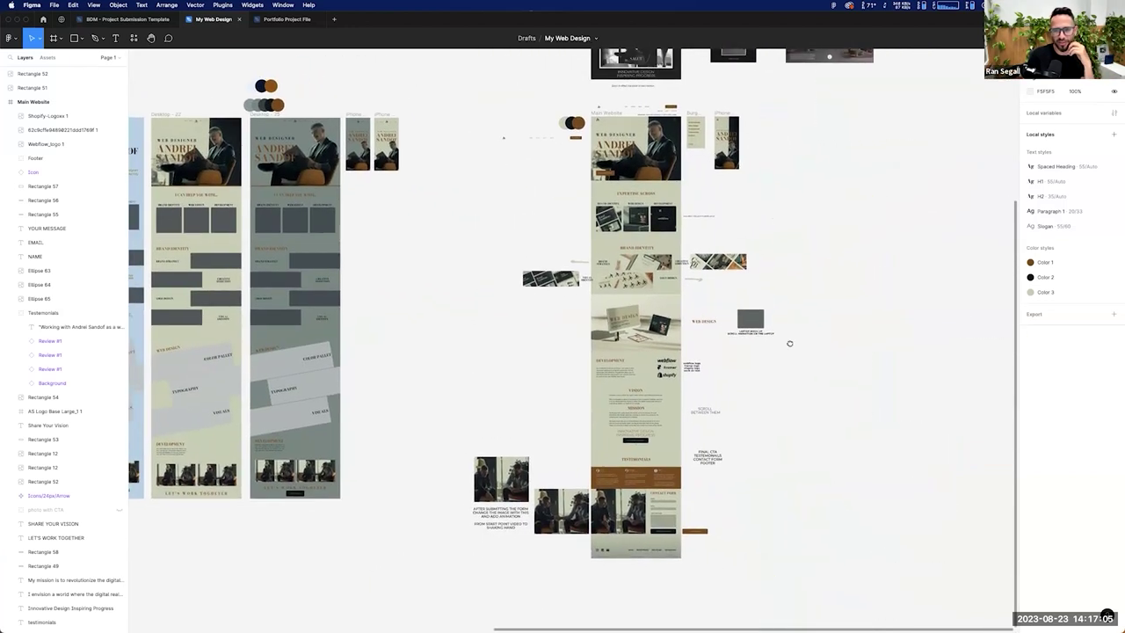
Step: Inspect the hero section of the Main Website frame and the large name lettering group on its photo
{"action": "scroll", "coordinate": [717, 236], "scroll_direction": "up", "scroll_amount": 5}
{"action": "scroll", "coordinate": [735, 354], "scroll_direction": "up", "scroll_amount": 3}
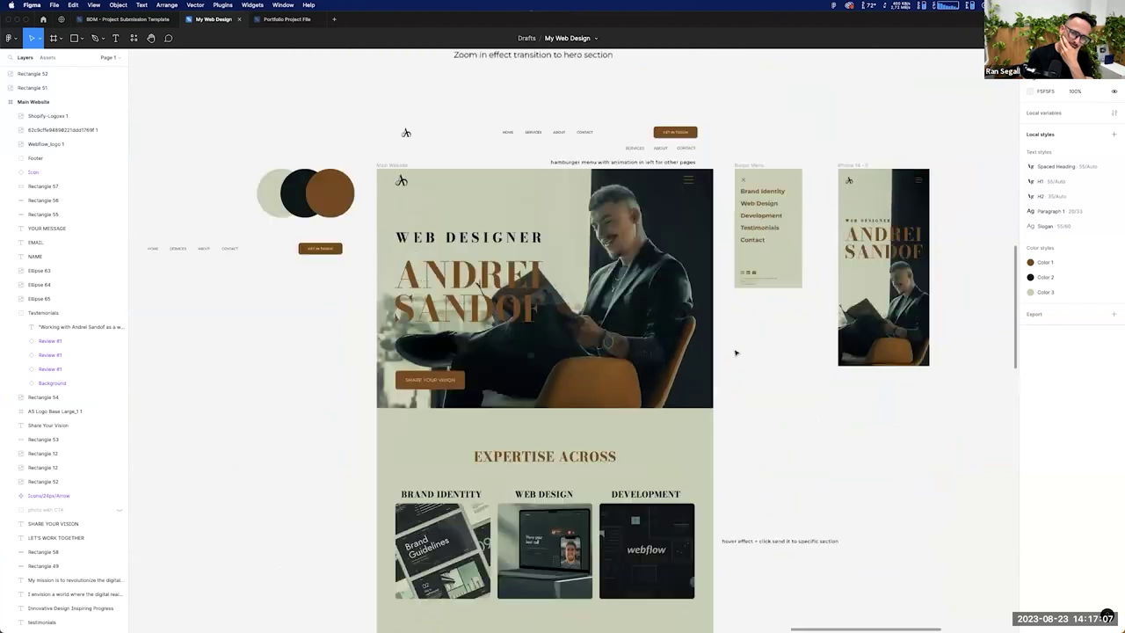
{"action": "scroll", "coordinate": [725, 356], "scroll_direction": "up", "scroll_amount": 3}
{"action": "left_click_drag", "start_coordinate": [724, 357], "coordinate": [864, 379]}
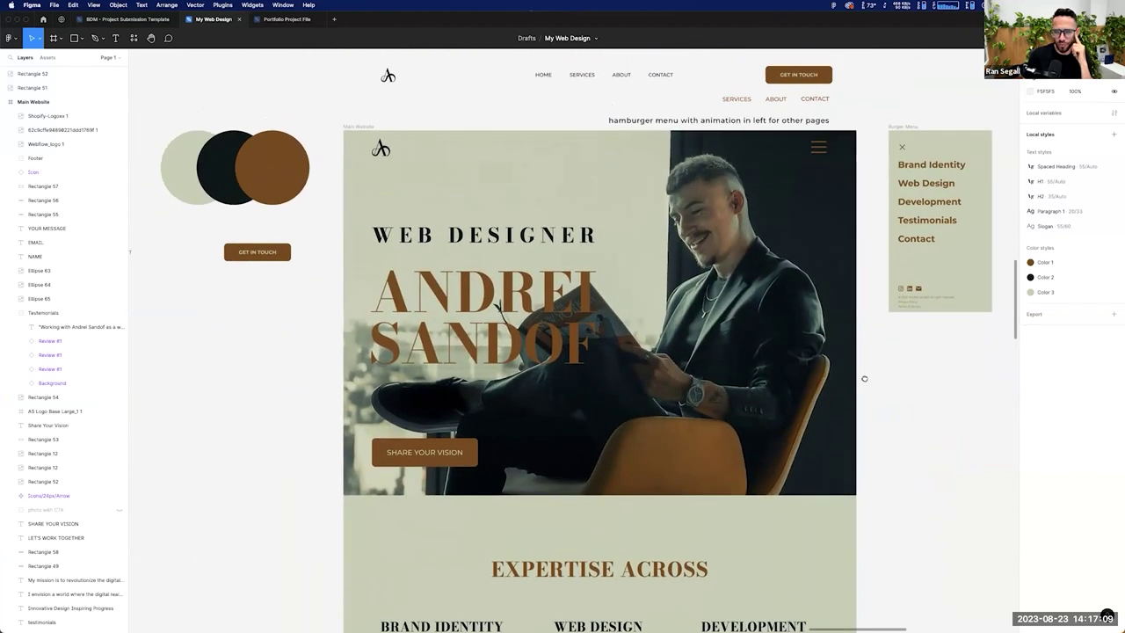
{"action": "scroll", "coordinate": [861, 377], "scroll_direction": "down", "scroll_amount": 1}
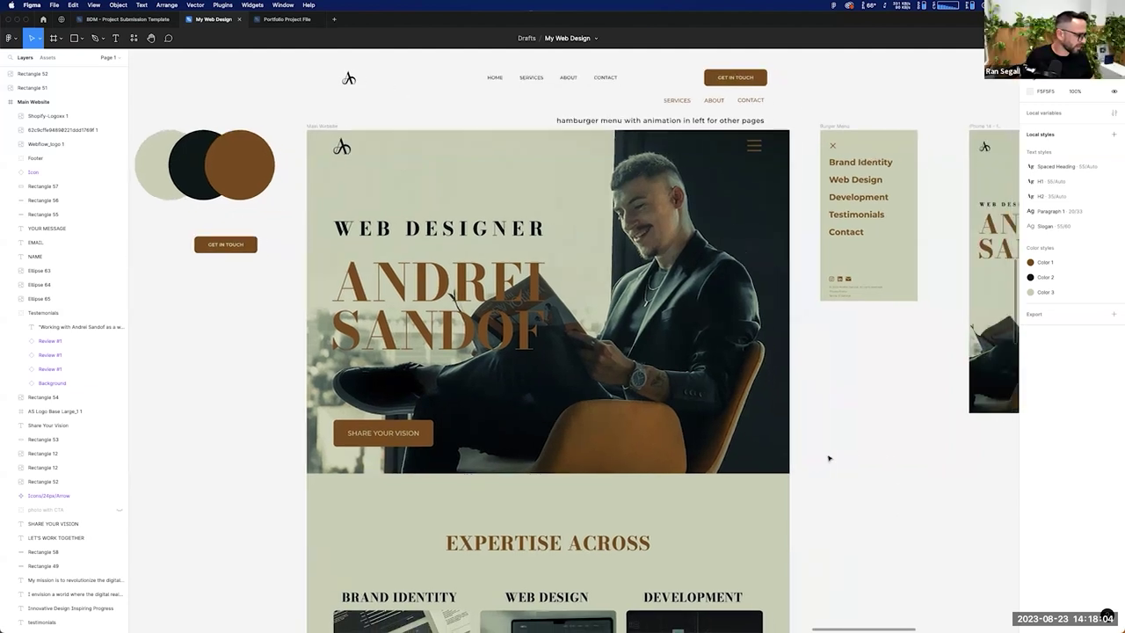
{"action": "left_click_drag", "start_coordinate": [918, 481], "coordinate": [829, 460]}
{"action": "left_click", "coordinate": [489, 314]}
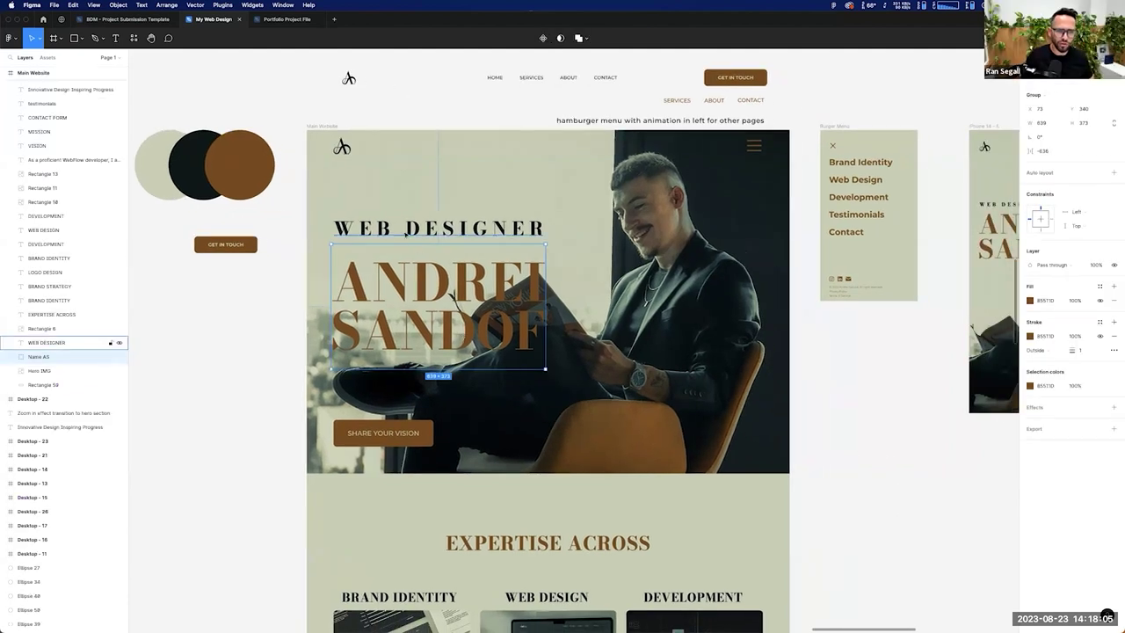
Step: Duplicate the EXPERTISE ACROSS heading just above the original and change the copy's text to VOUGE
{"action": "scroll", "coordinate": [489, 324], "scroll_direction": "down", "scroll_amount": 3}
{"action": "left_click", "coordinate": [556, 399]}
{"action": "left_click_drag", "start_coordinate": [555, 400], "coordinate": [550, 360]}
{"action": "double_click", "coordinate": [550, 360]}
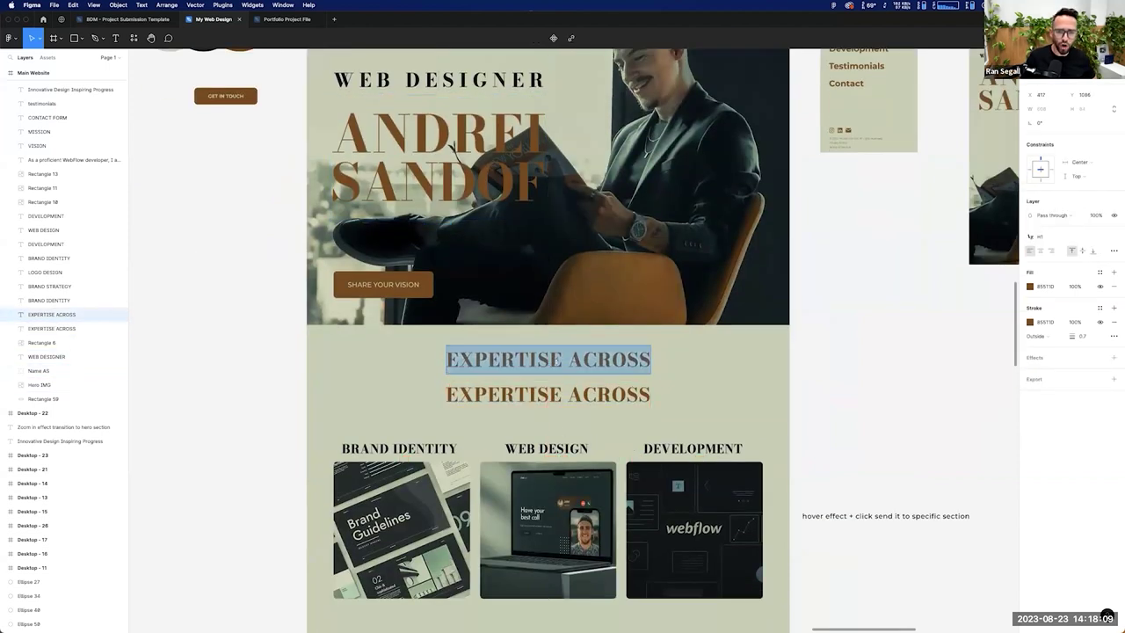
{"action": "type", "text": "VOUGE"}
{"action": "key", "text": "Escape"}
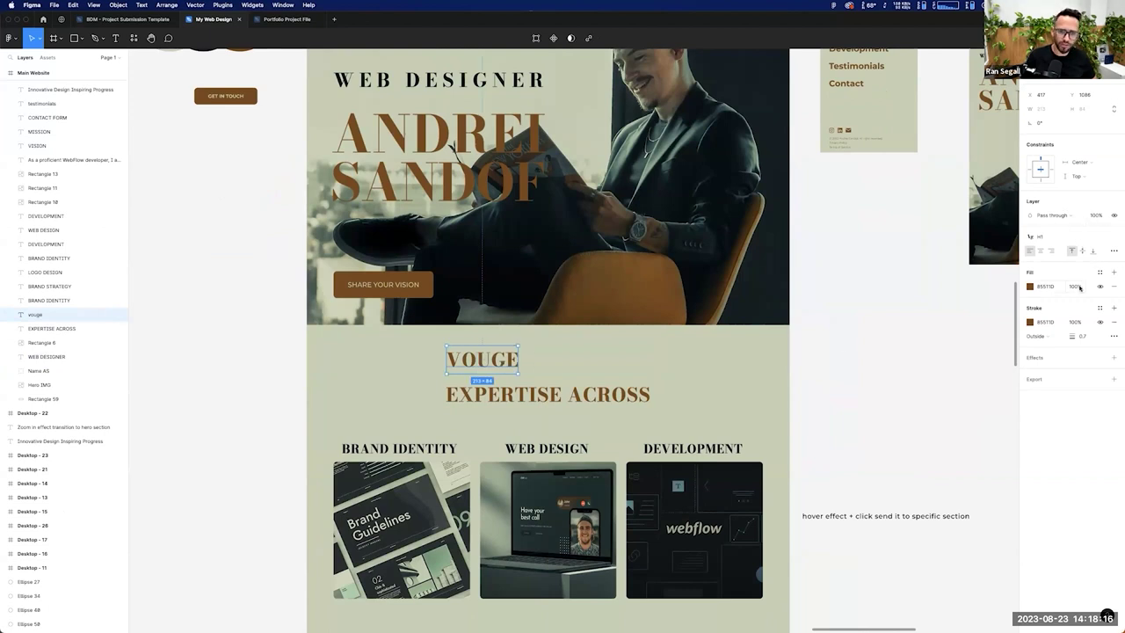
Step: Delete the VOUGE heading above EXPERTISE ACROSS
{"action": "left_click", "coordinate": [588, 371]}
{"action": "left_click", "coordinate": [512, 364]}
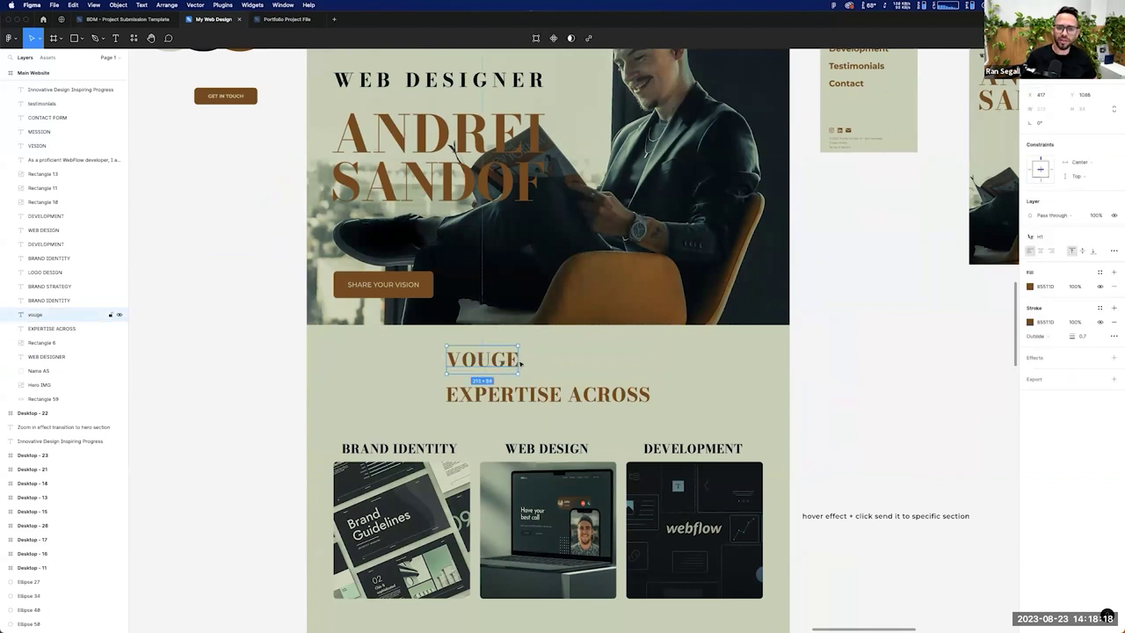
{"action": "key", "text": "Delete"}
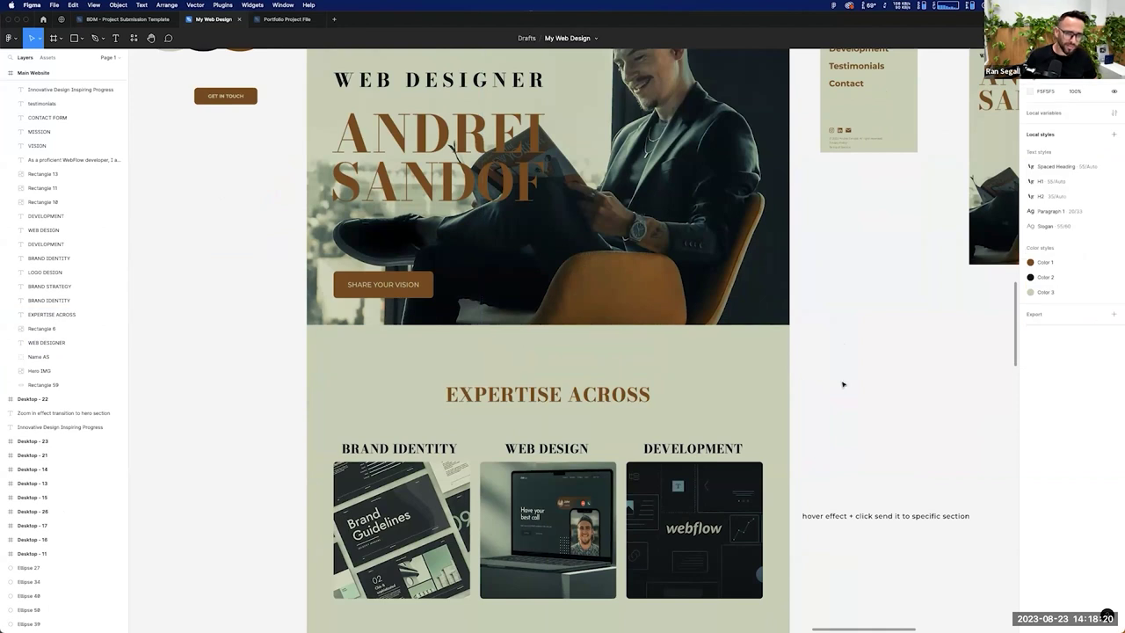
Step: Examine how the large name lettering overlaps the photo in the hero section
{"action": "scroll", "coordinate": [841, 384], "scroll_direction": "up", "scroll_amount": 5}
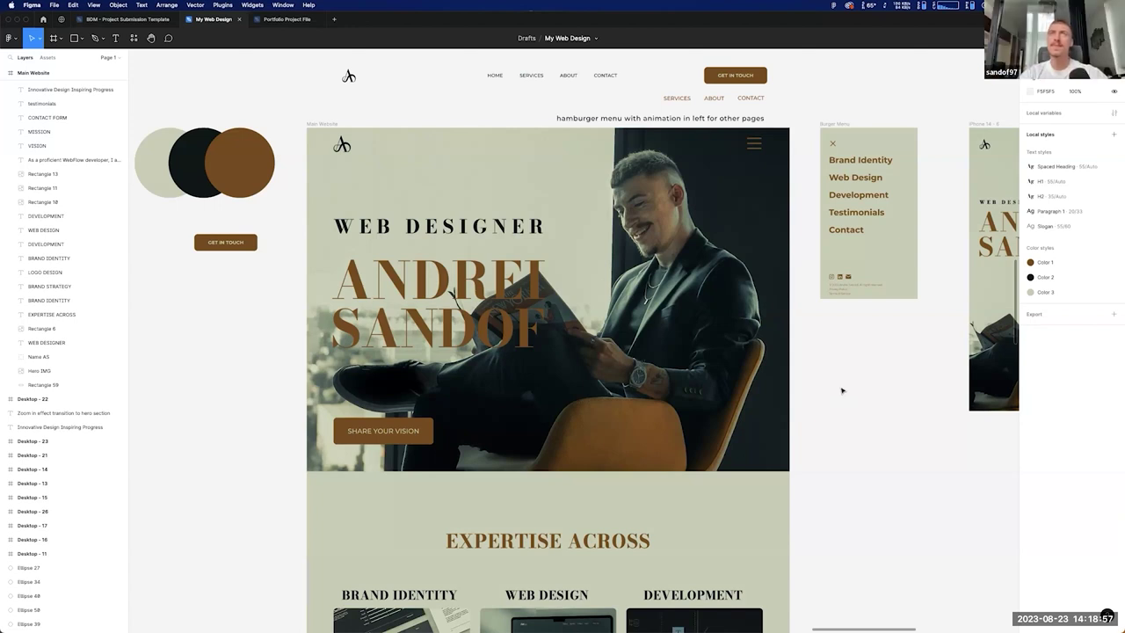
{"action": "scroll", "coordinate": [852, 380], "scroll_direction": "left", "scroll_amount": 3}
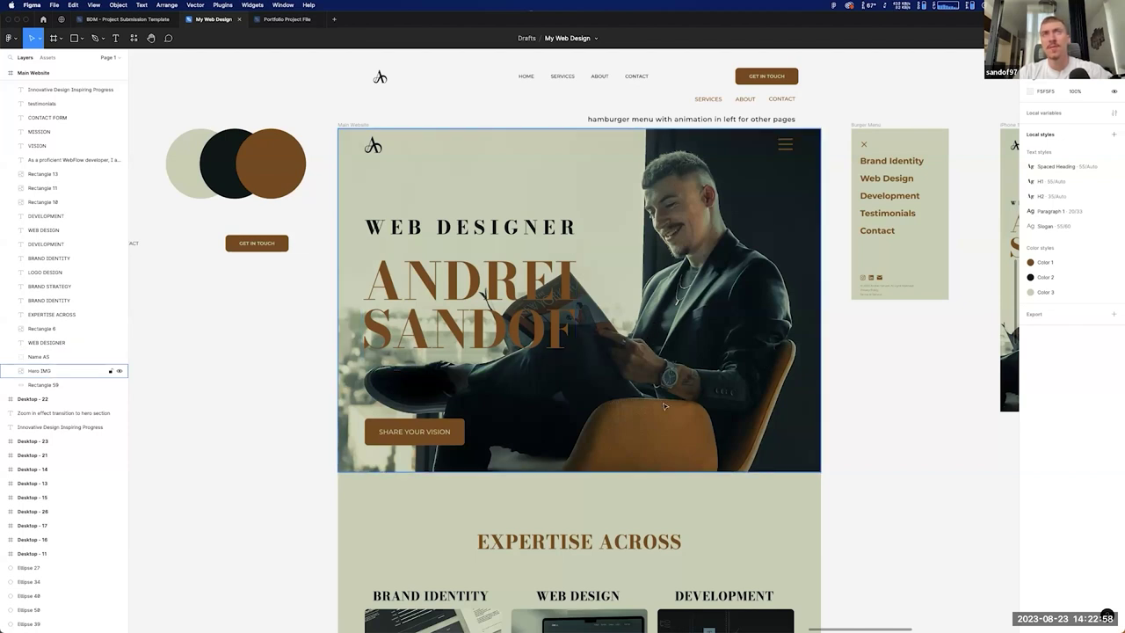
{"action": "left_click", "coordinate": [562, 325]}
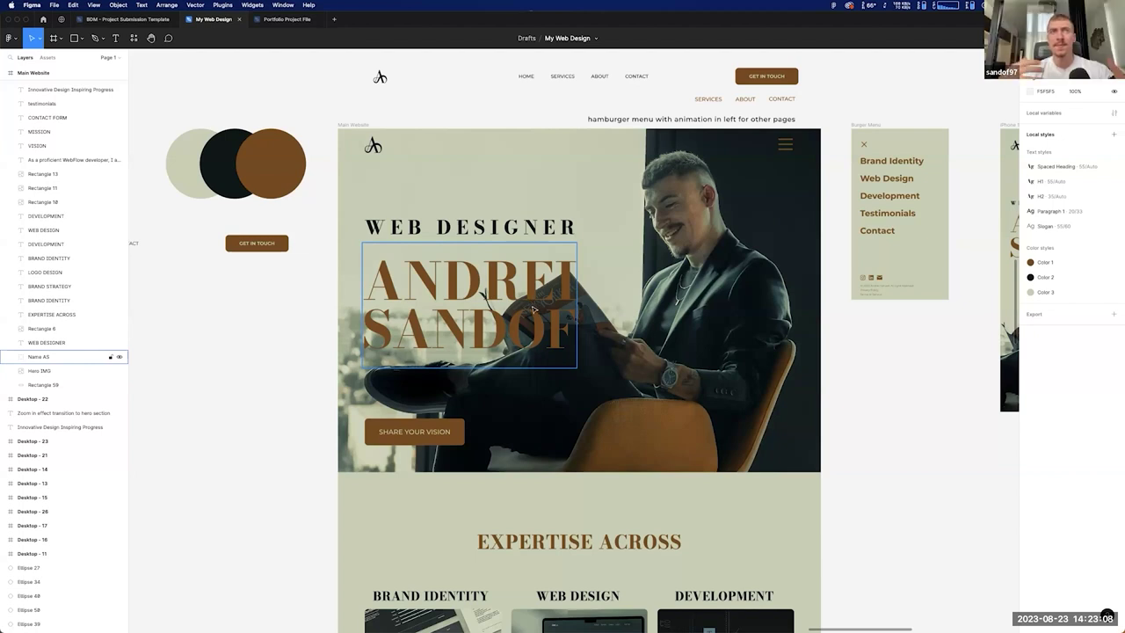
{"action": "left_click", "coordinate": [668, 318]}
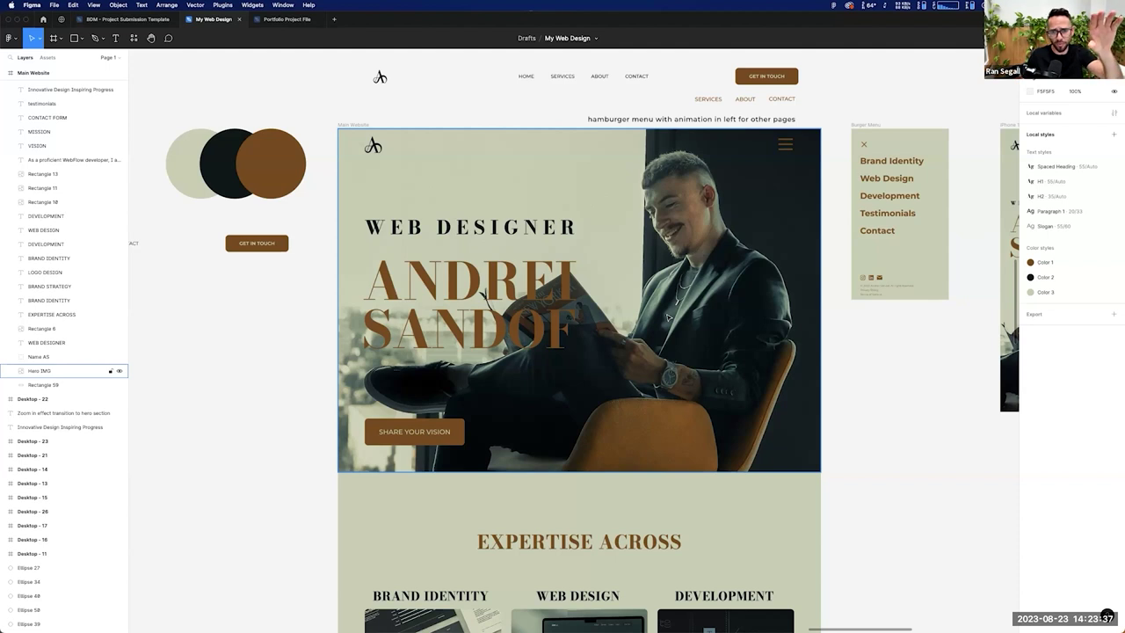
Step: Duplicate the Hero IMG layer in the Main Website frame and hide the original layer
{"action": "left_click", "coordinate": [67, 373]}
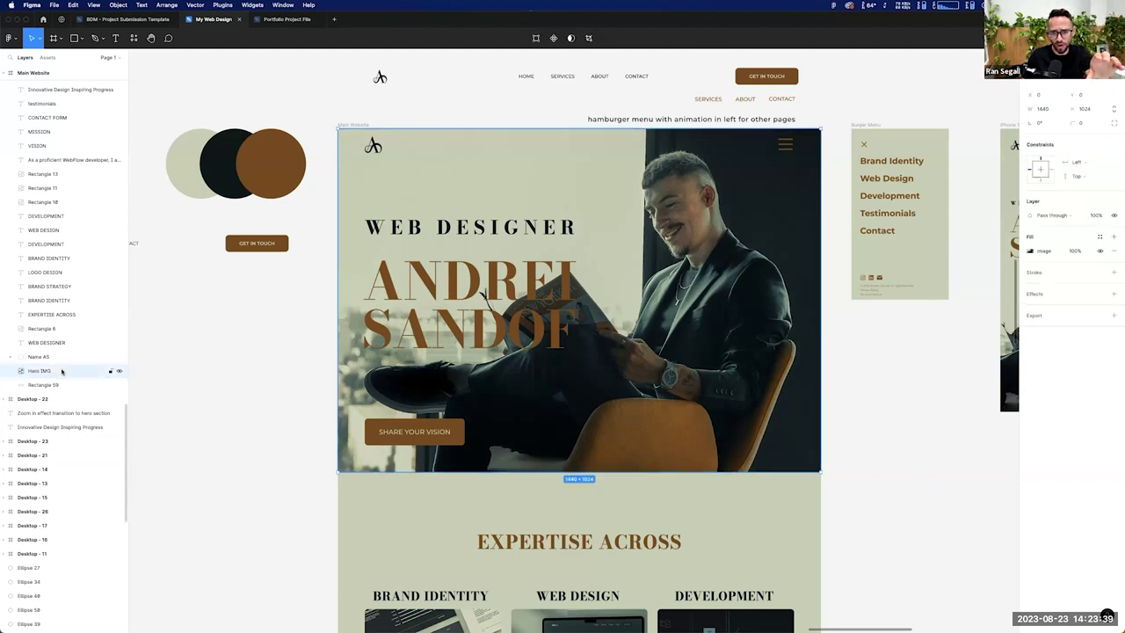
{"action": "key", "text": "super+d"}
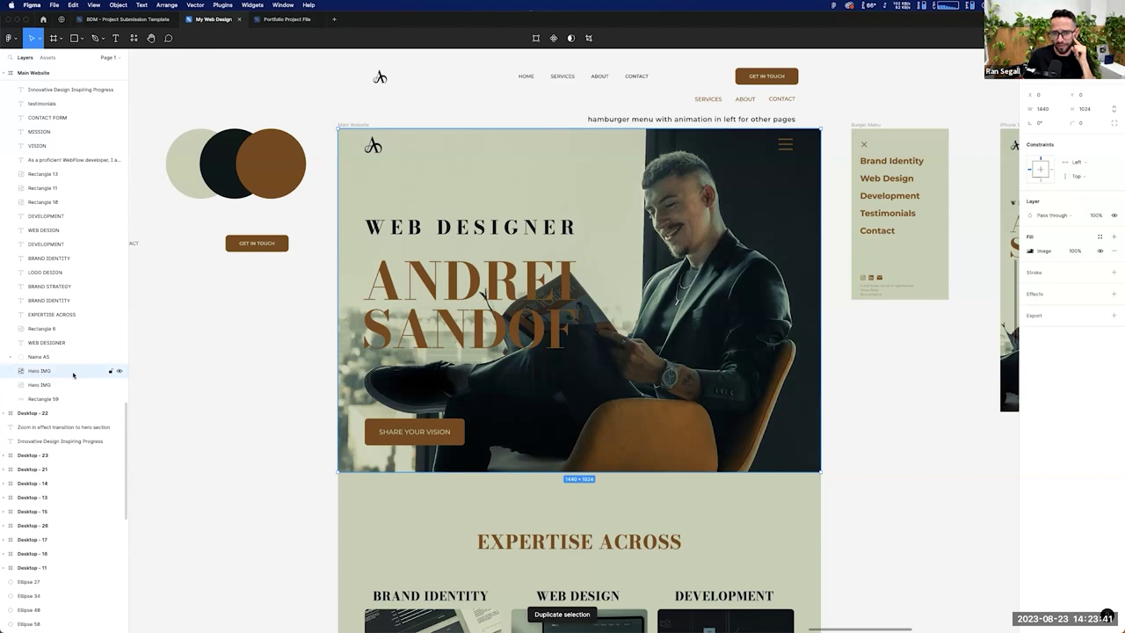
{"action": "left_click", "coordinate": [118, 385]}
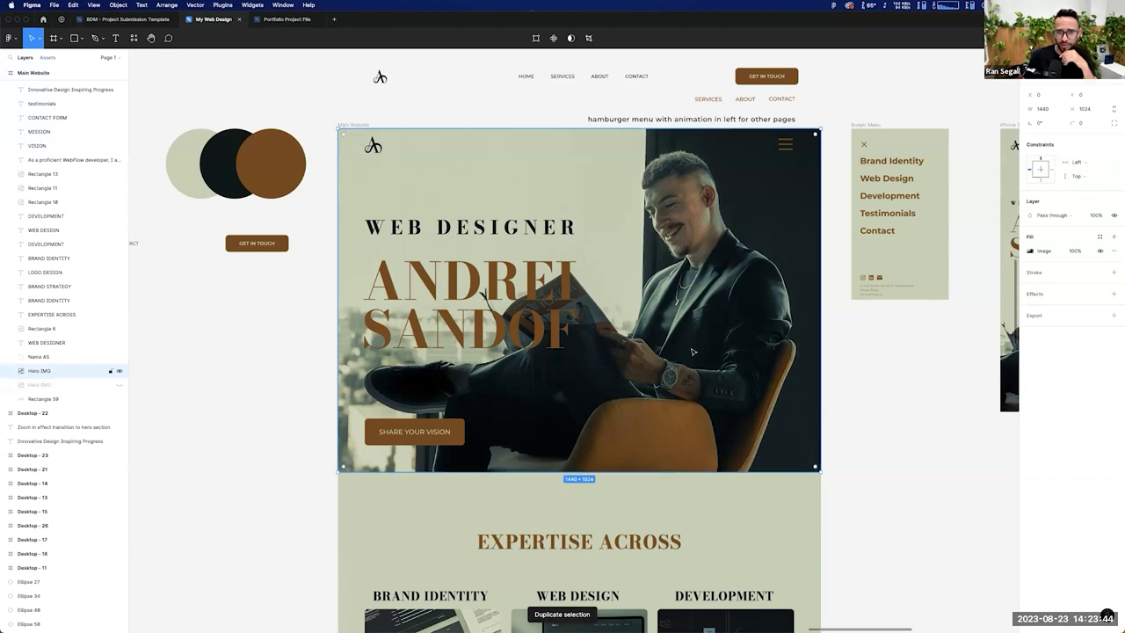
Step: Shift the duplicated hero photo down and slightly right within its crop, moving the magazine below the name lettering
{"action": "double_click", "coordinate": [772, 399]}
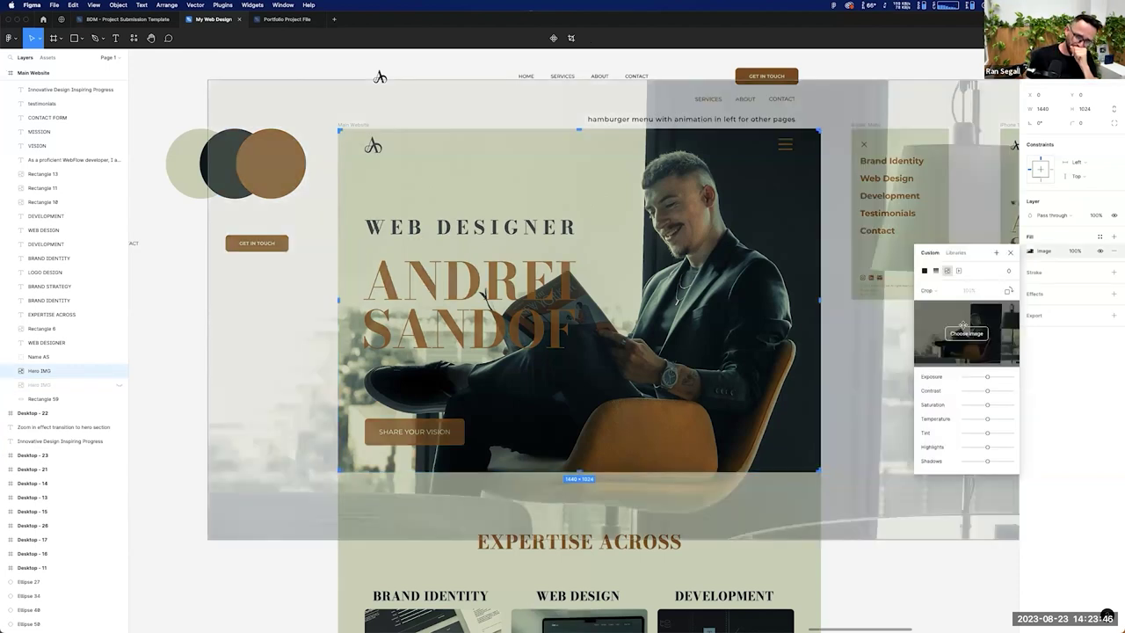
{"action": "left_click_drag", "start_coordinate": [712, 366], "coordinate": [710, 420]}
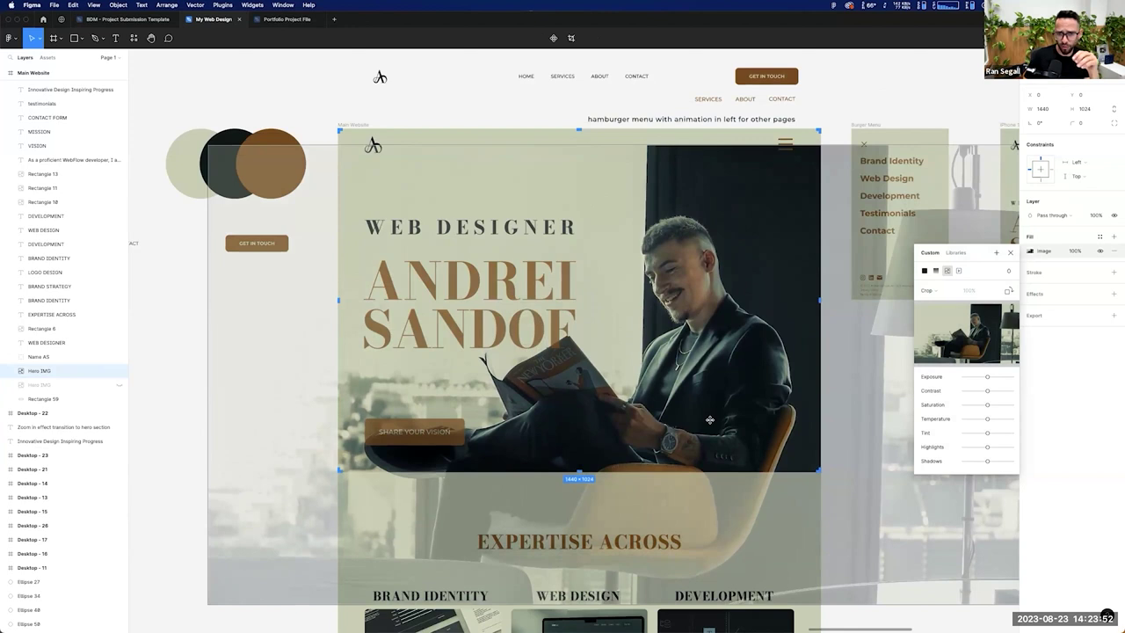
{"action": "left_click_drag", "start_coordinate": [675, 275], "coordinate": [679, 278]}
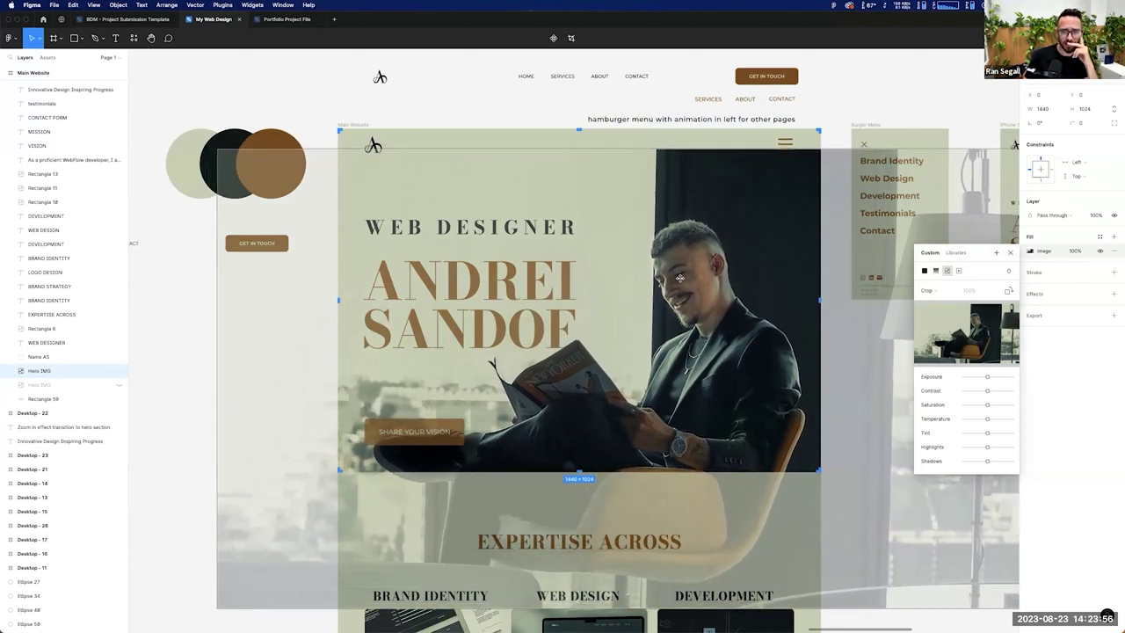
{"action": "left_click", "coordinate": [187, 287]}
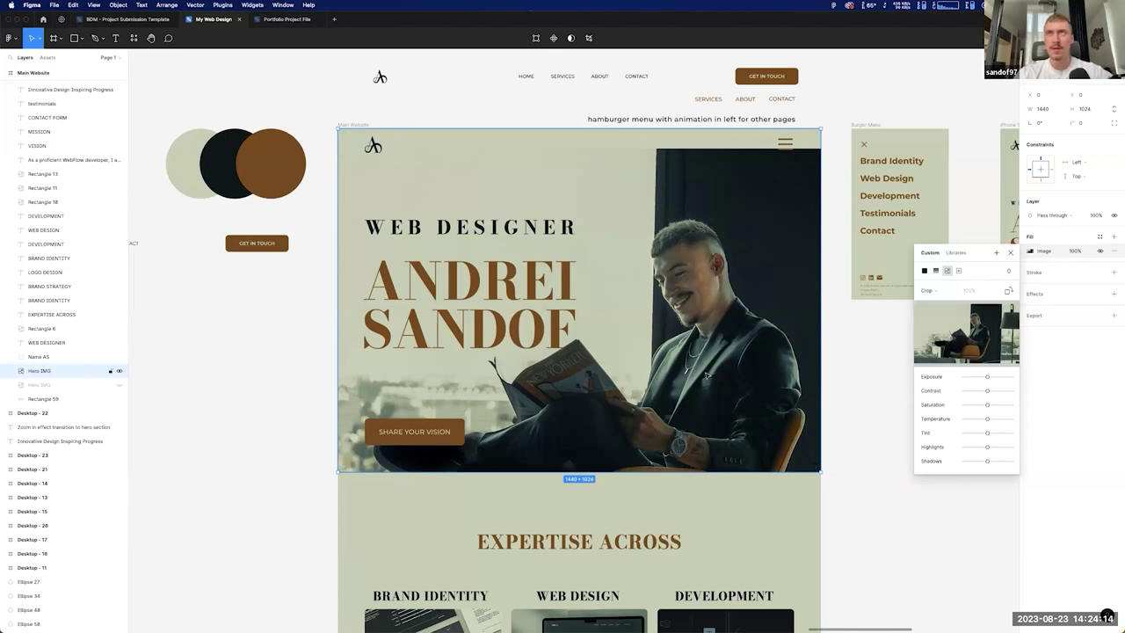
Step: Try another crop position for the duplicated hero photo, then undo all its crop shifts and leave crop editing
{"action": "double_click", "coordinate": [679, 358]}
{"action": "left_click_drag", "start_coordinate": [690, 373], "coordinate": [671, 352]}
{"action": "key", "text": "super+z"}
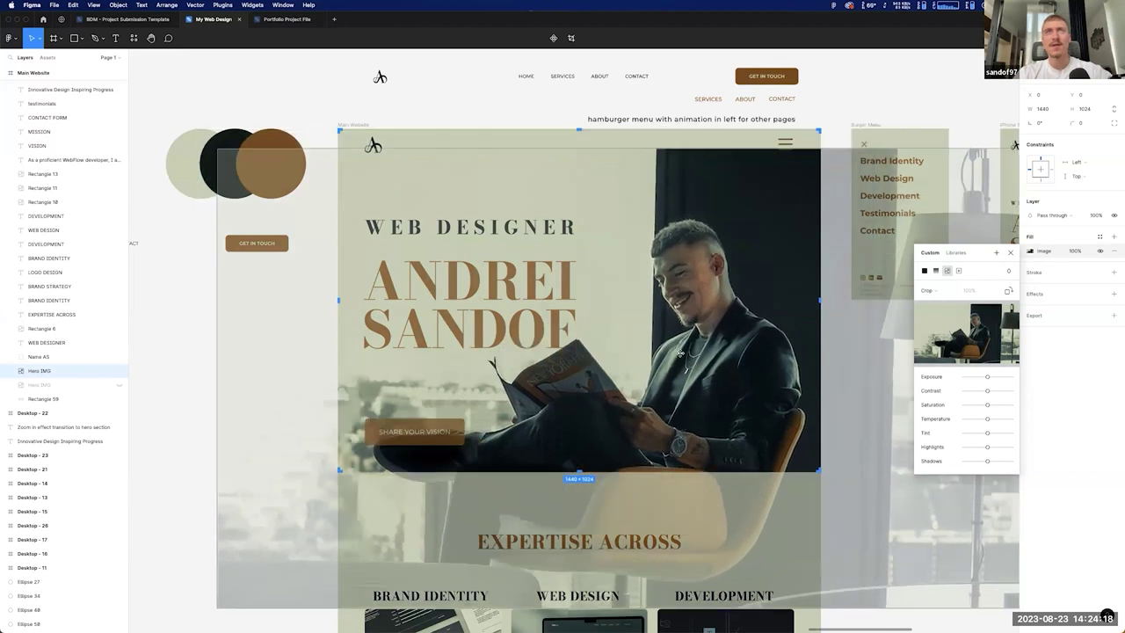
{"action": "key", "text": "super+z"}
{"action": "key", "text": "Escape"}
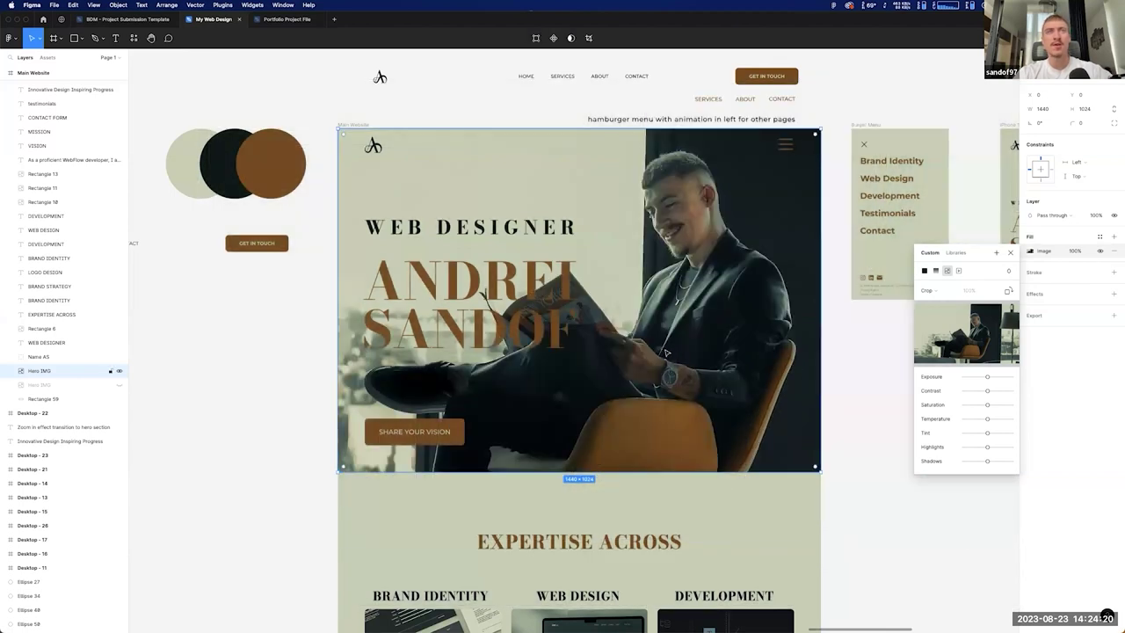
Step: Undo one more change so that the Brand Identity heading in the Expertise Across section is hidden again
{"action": "key", "text": "super+z"}
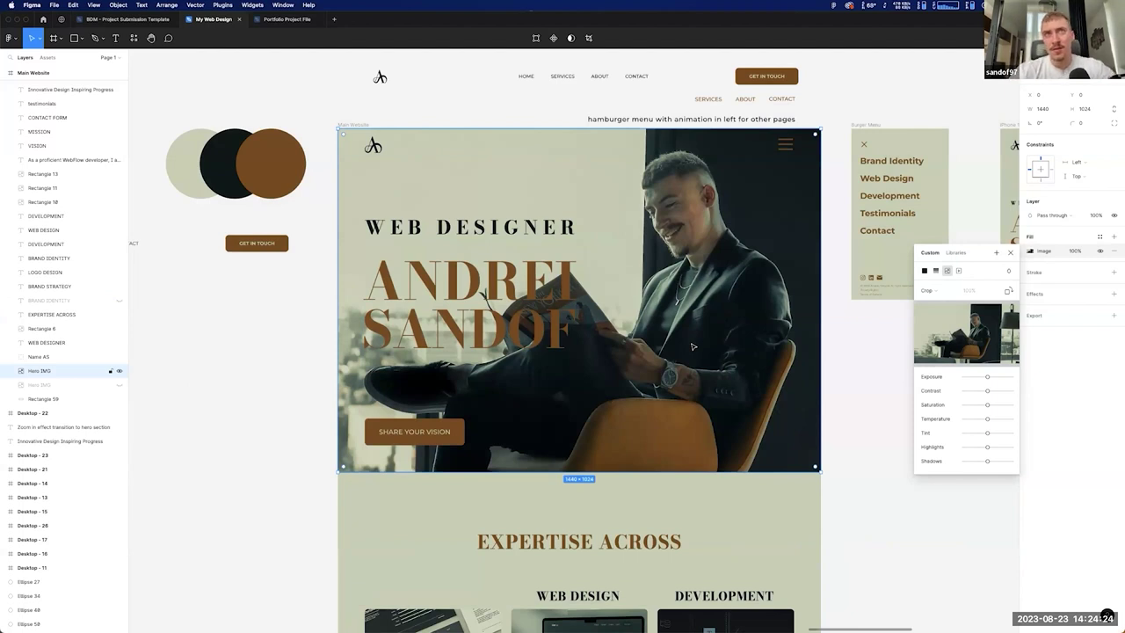
Step: Examine the hero section up close, comparing the large name lettering with the magazine, figure and chair in the photo
{"action": "scroll", "coordinate": [429, 395], "scroll_direction": "up", "scroll_amount": 3}
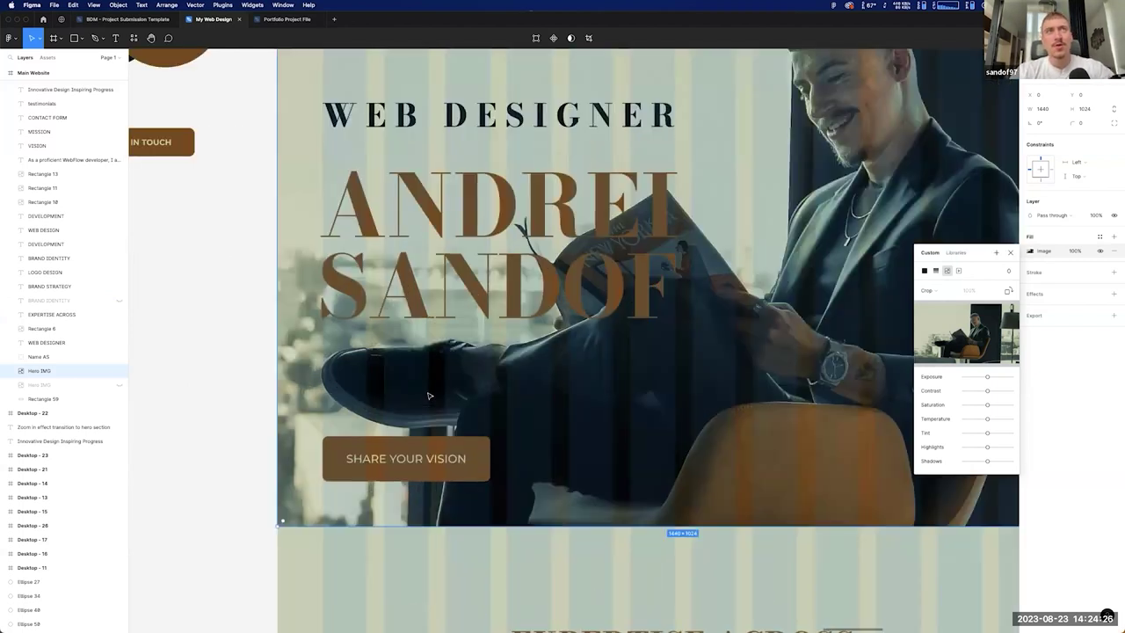
{"action": "scroll", "coordinate": [342, 378], "scroll_direction": "down", "scroll_amount": 1}
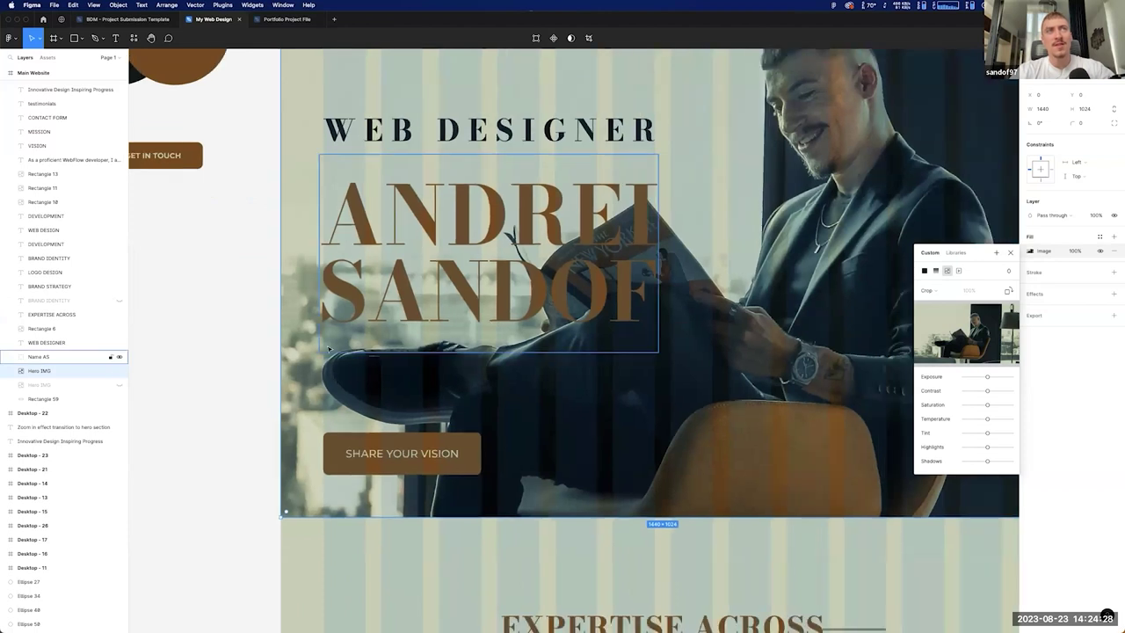
{"action": "scroll", "coordinate": [694, 365], "scroll_direction": "right", "scroll_amount": 5}
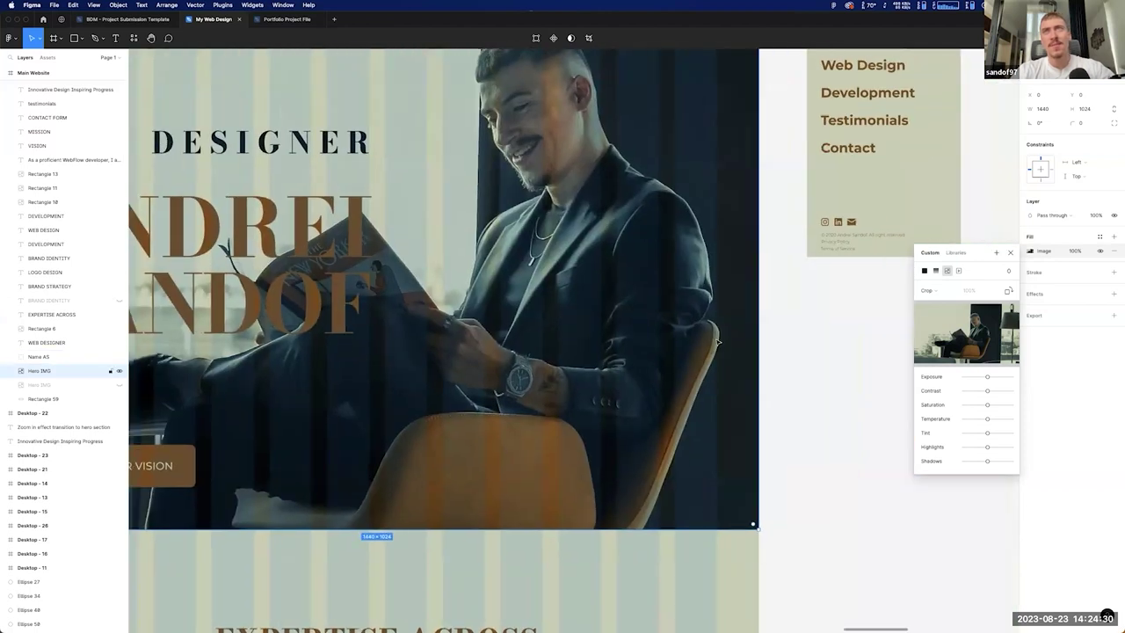
{"action": "scroll", "coordinate": [715, 330], "scroll_direction": "up", "scroll_amount": 3}
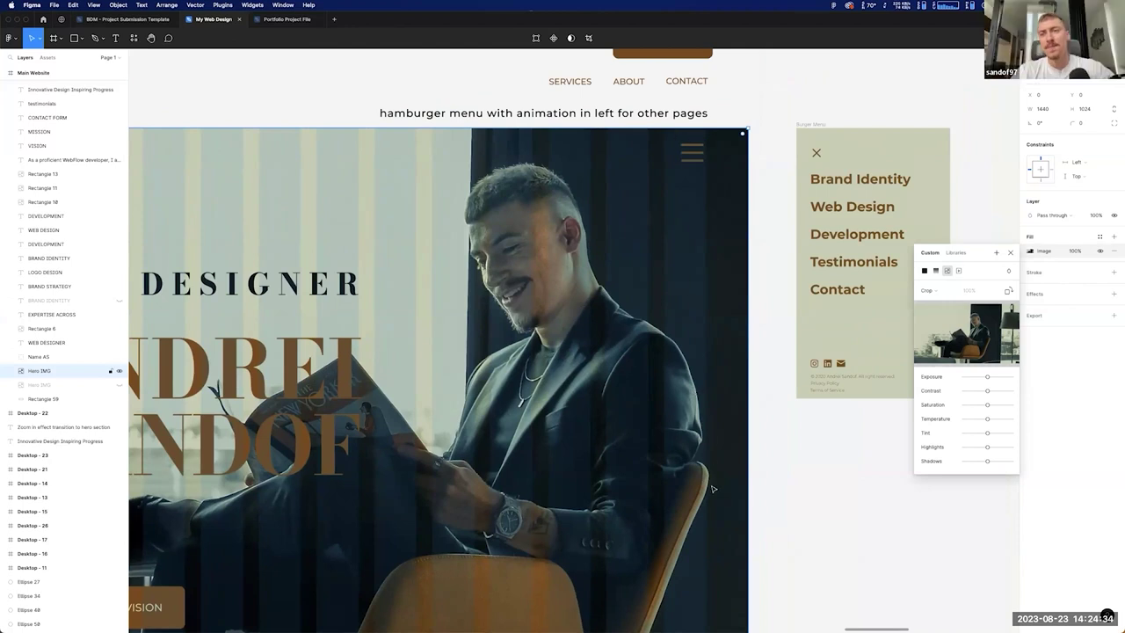
{"action": "scroll", "coordinate": [709, 398], "scroll_direction": "up", "scroll_amount": 5}
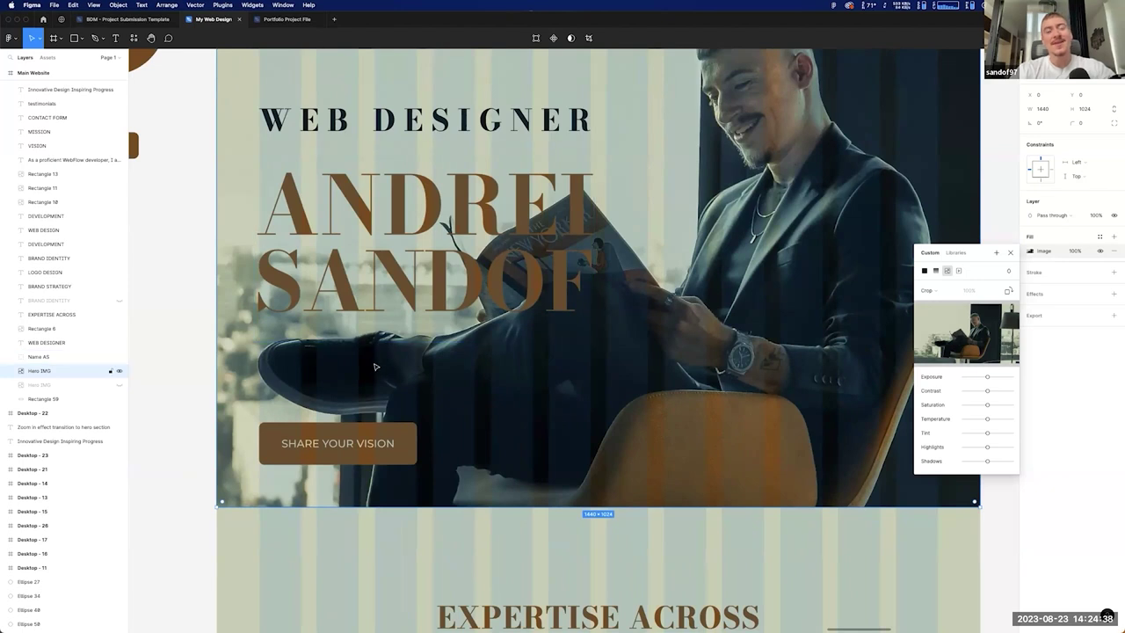
{"action": "left_click_drag", "start_coordinate": [780, 446], "coordinate": [606, 455]}
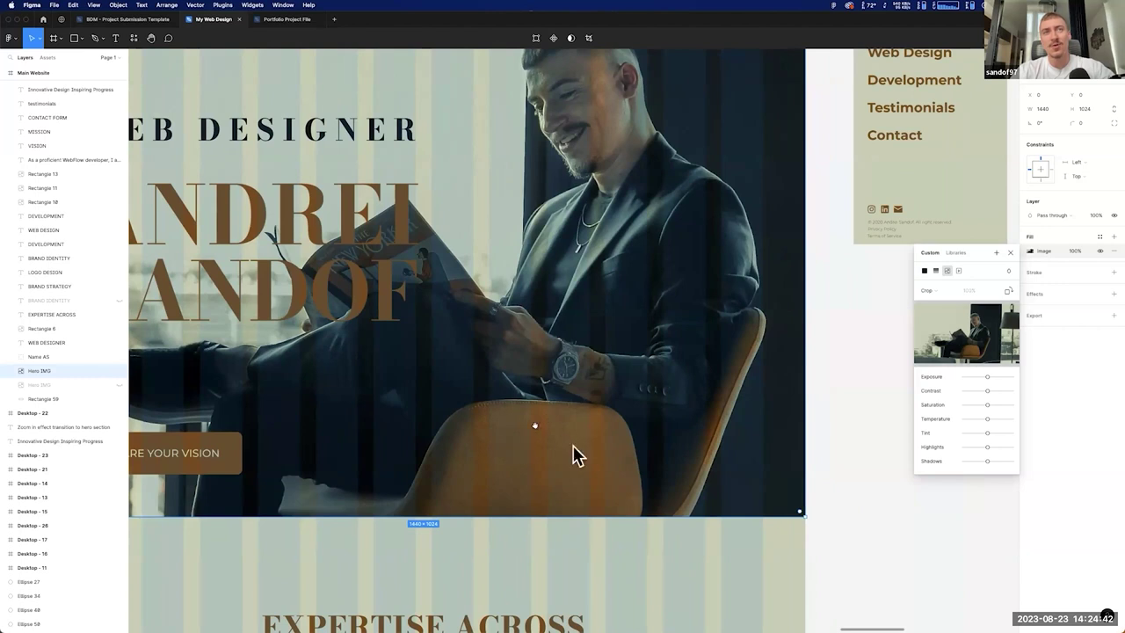
{"action": "scroll", "coordinate": [615, 457], "scroll_direction": "left", "scroll_amount": 5}
{"action": "scroll", "coordinate": [631, 450], "scroll_direction": "left", "scroll_amount": 2}
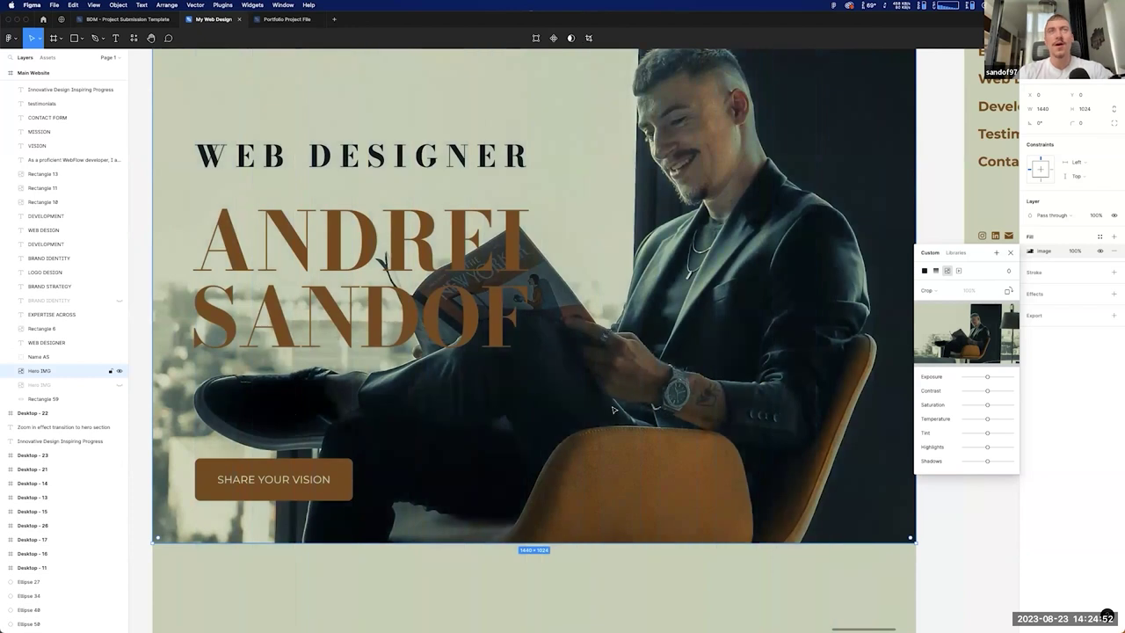
{"action": "scroll", "coordinate": [607, 411], "scroll_direction": "down", "scroll_amount": 2}
{"action": "scroll", "coordinate": [603, 412], "scroll_direction": "up", "scroll_amount": 3}
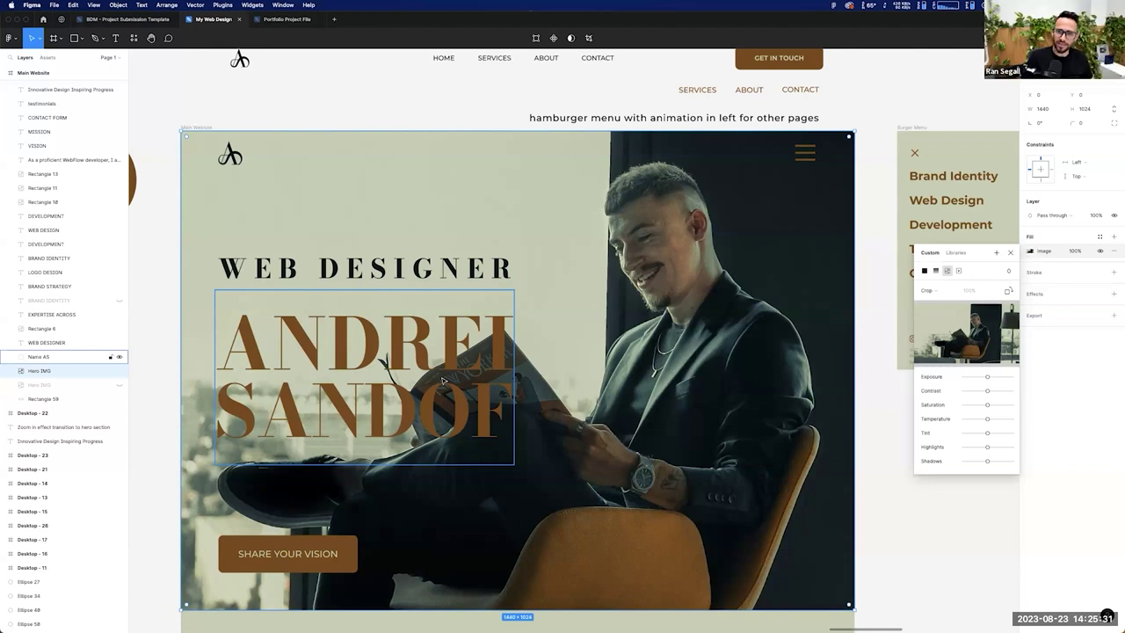
Step: Deselect the hero photo and review the whole hero section together with the start of the Expertise Across section
{"action": "scroll", "coordinate": [442, 379], "scroll_direction": "down", "scroll_amount": 5}
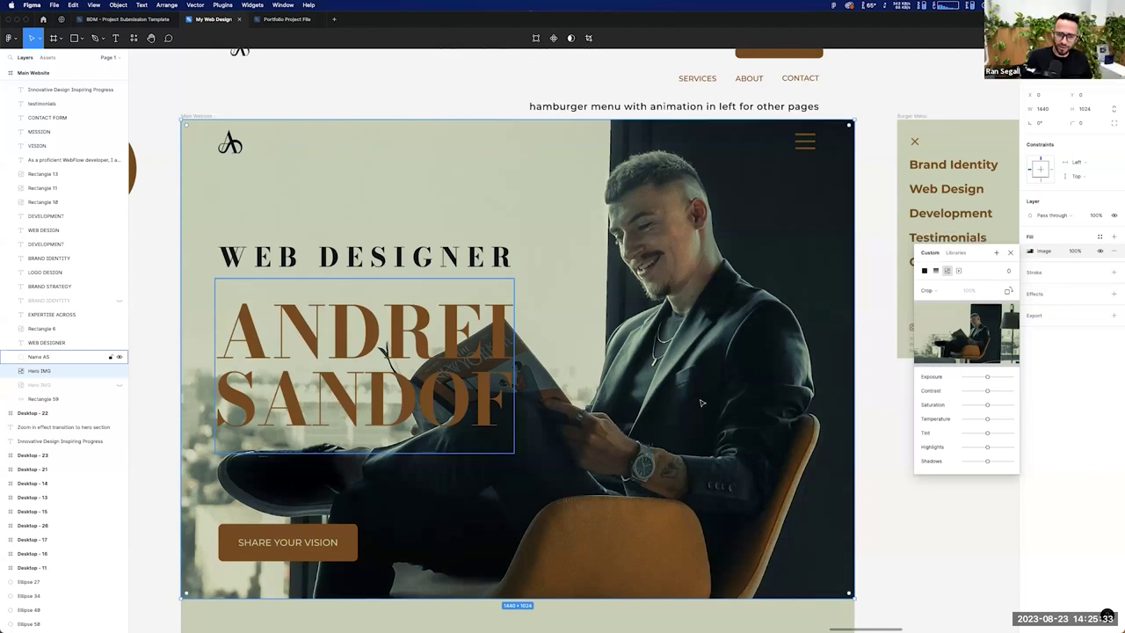
{"action": "left_click", "coordinate": [906, 490]}
{"action": "scroll", "coordinate": [901, 478], "scroll_direction": "down", "scroll_amount": 2}
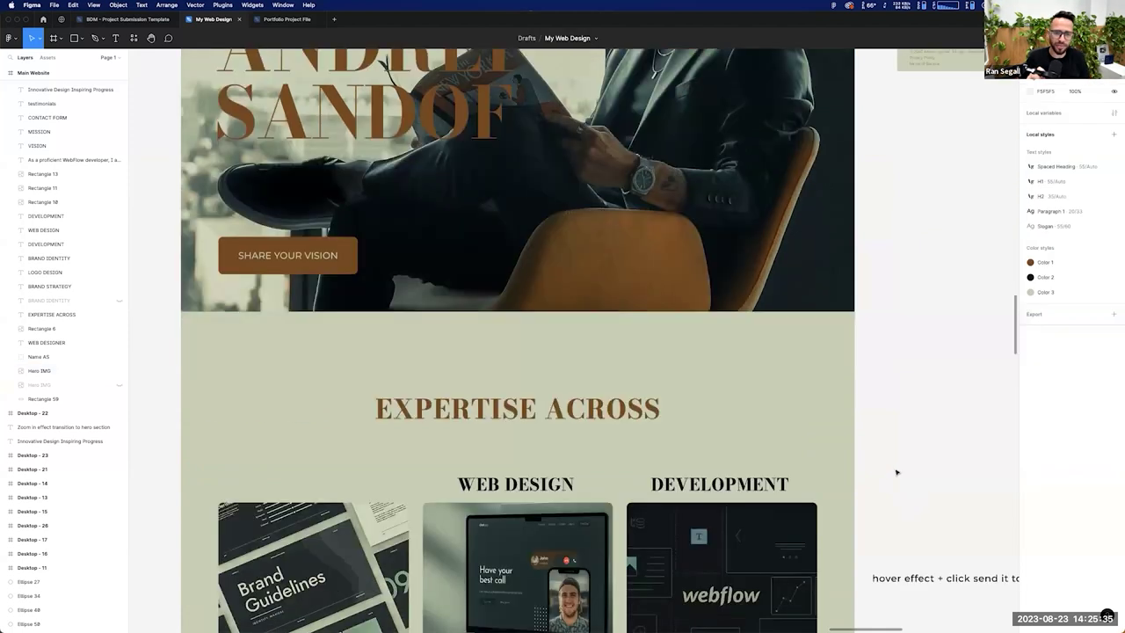
{"action": "scroll", "coordinate": [896, 470], "scroll_direction": "up", "scroll_amount": 6}
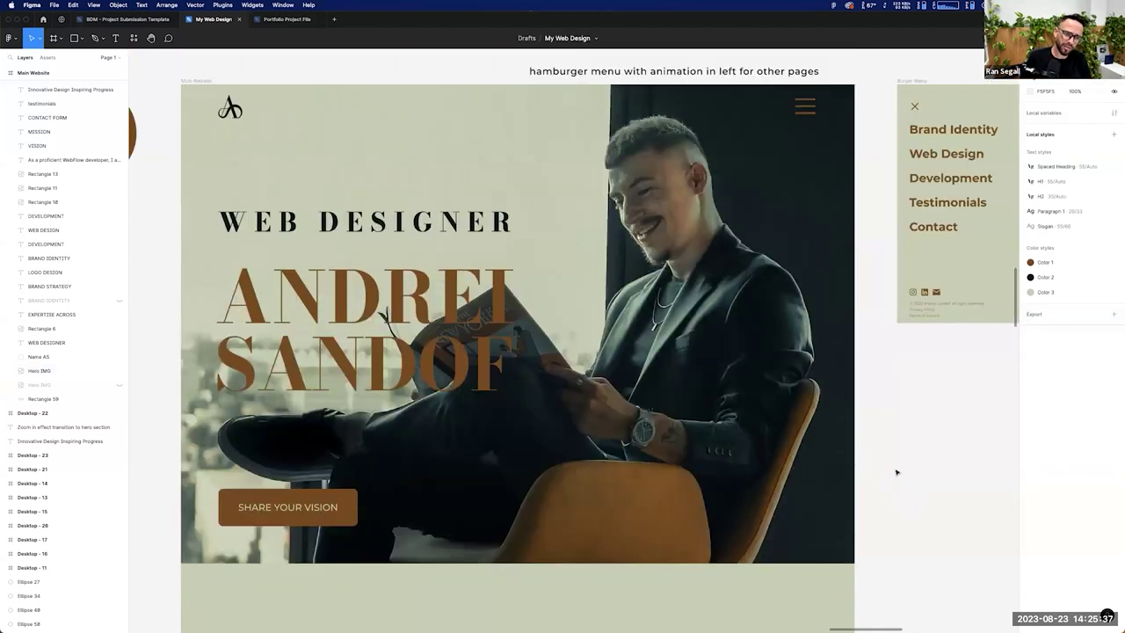
{"action": "scroll", "coordinate": [897, 472], "scroll_direction": "down", "scroll_amount": 1}
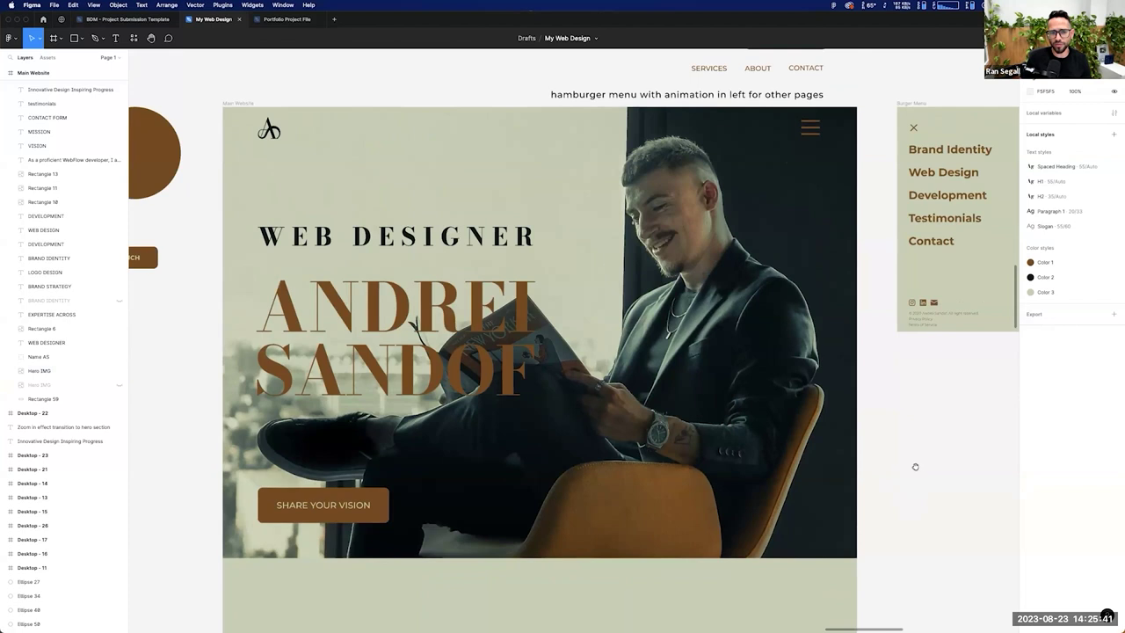
{"action": "scroll", "coordinate": [899, 471], "scroll_direction": "right", "scroll_amount": 2}
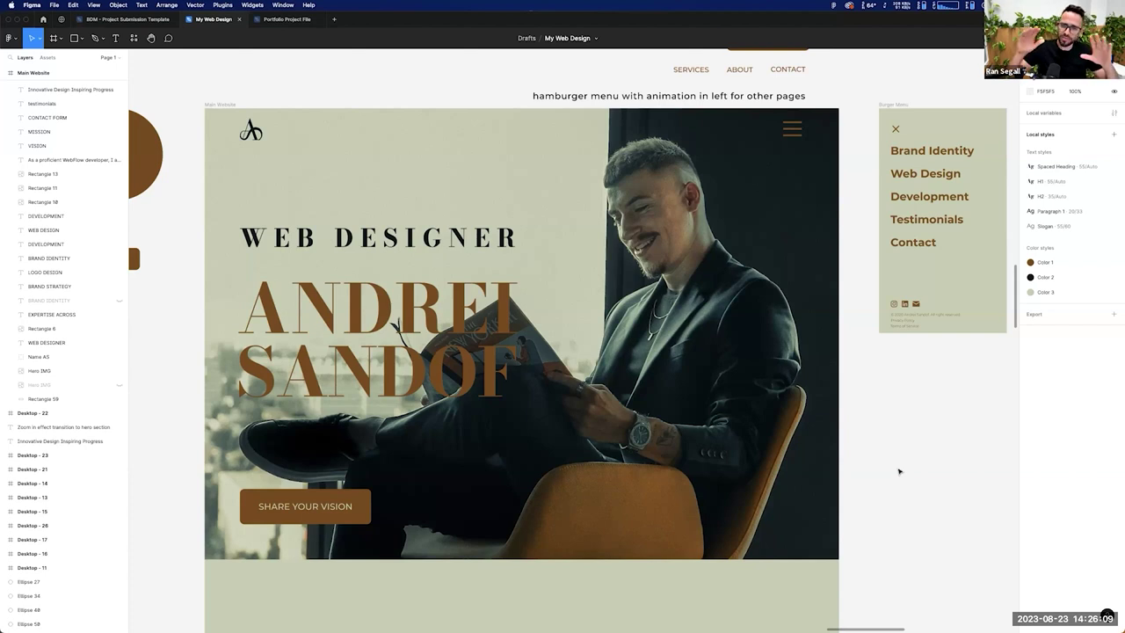
Step: Review the Main Website page down to the Web Design mockup section and back up to the SALUT intro frame
{"action": "scroll", "coordinate": [898, 471], "scroll_direction": "down", "scroll_amount": 15}
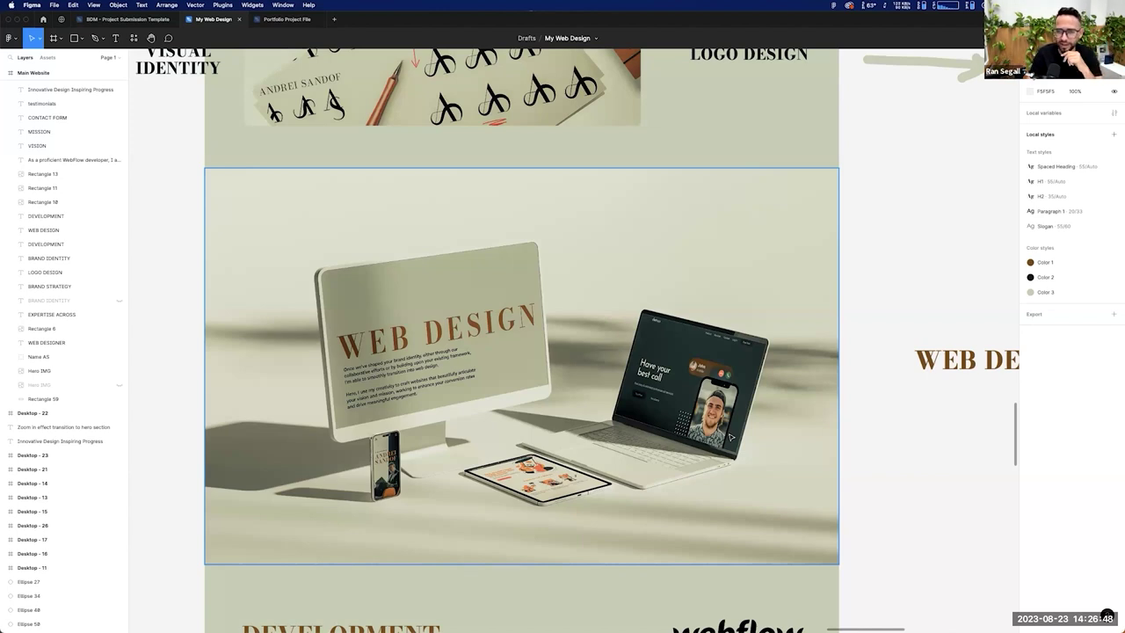
{"action": "scroll", "coordinate": [730, 437], "scroll_direction": "down", "scroll_amount": 1}
{"action": "scroll", "coordinate": [704, 448], "scroll_direction": "up", "scroll_amount": 15}
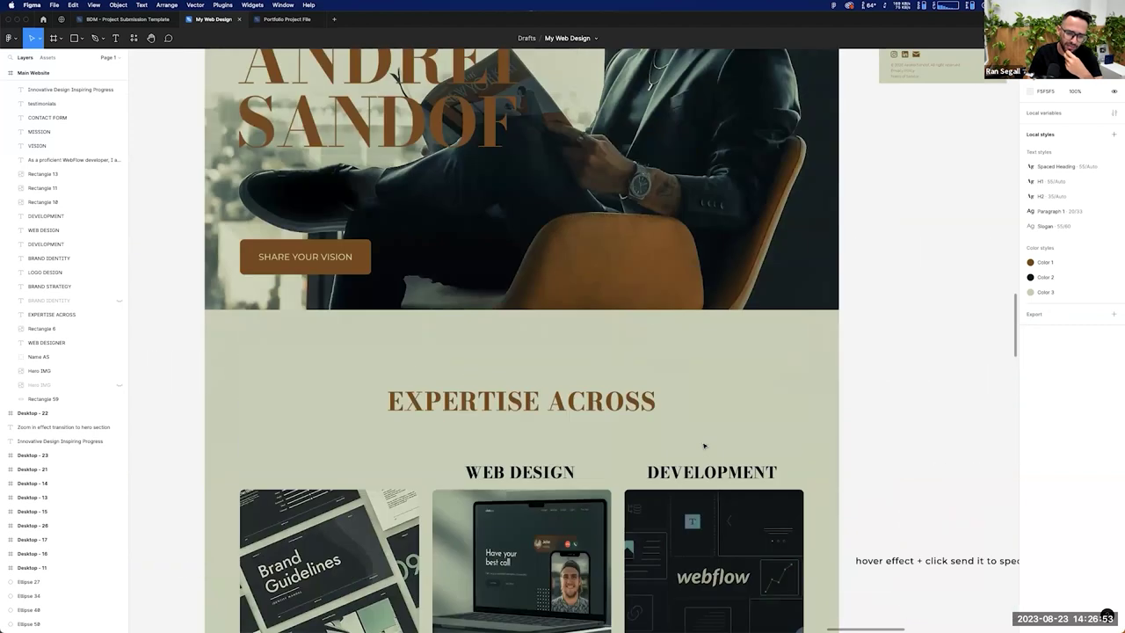
{"action": "scroll", "coordinate": [704, 446], "scroll_direction": "up", "scroll_amount": 5}
{"action": "scroll", "coordinate": [703, 446], "scroll_direction": "down", "scroll_amount": 3}
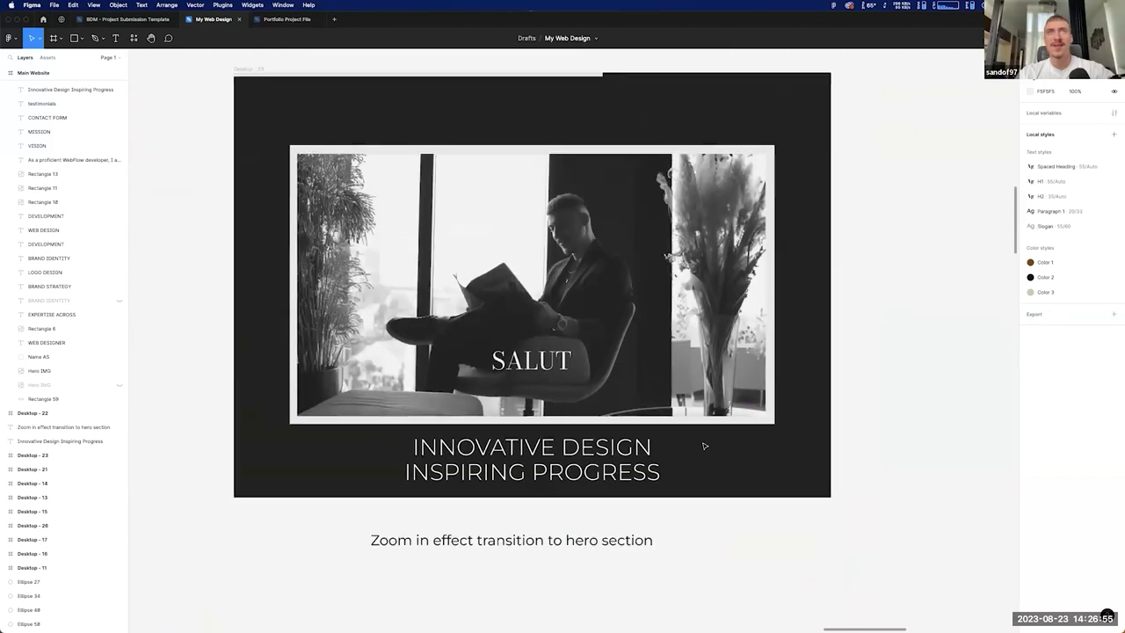
Step: Compare the SALUT intro frame and its zoom-in note with the two LOFTGARTEN reference screens beside it
{"action": "scroll", "coordinate": [677, 299], "scroll_direction": "down", "scroll_amount": 3}
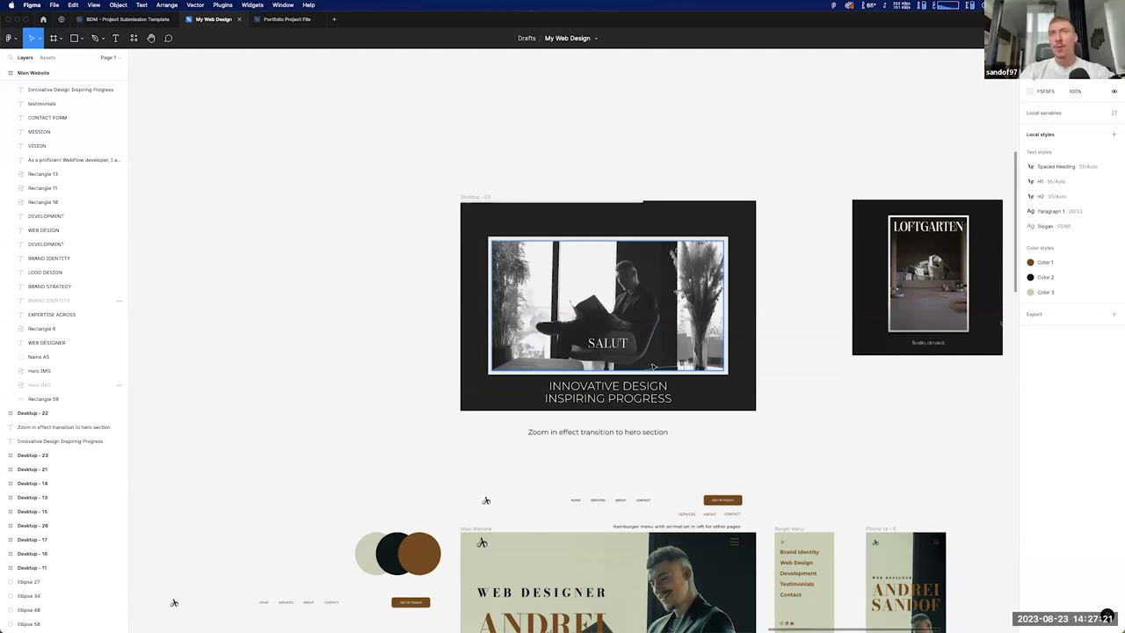
{"action": "scroll", "coordinate": [679, 350], "scroll_direction": "down", "scroll_amount": 3}
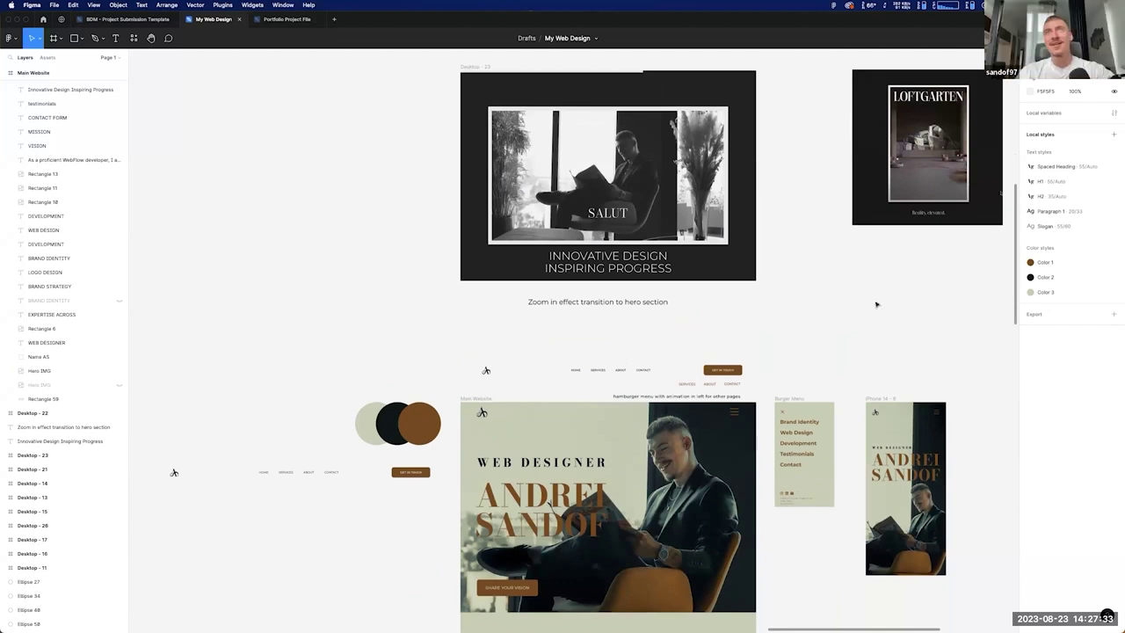
{"action": "scroll", "coordinate": [876, 302], "scroll_direction": "right", "scroll_amount": 5}
{"action": "scroll", "coordinate": [604, 343], "scroll_direction": "right", "scroll_amount": 2}
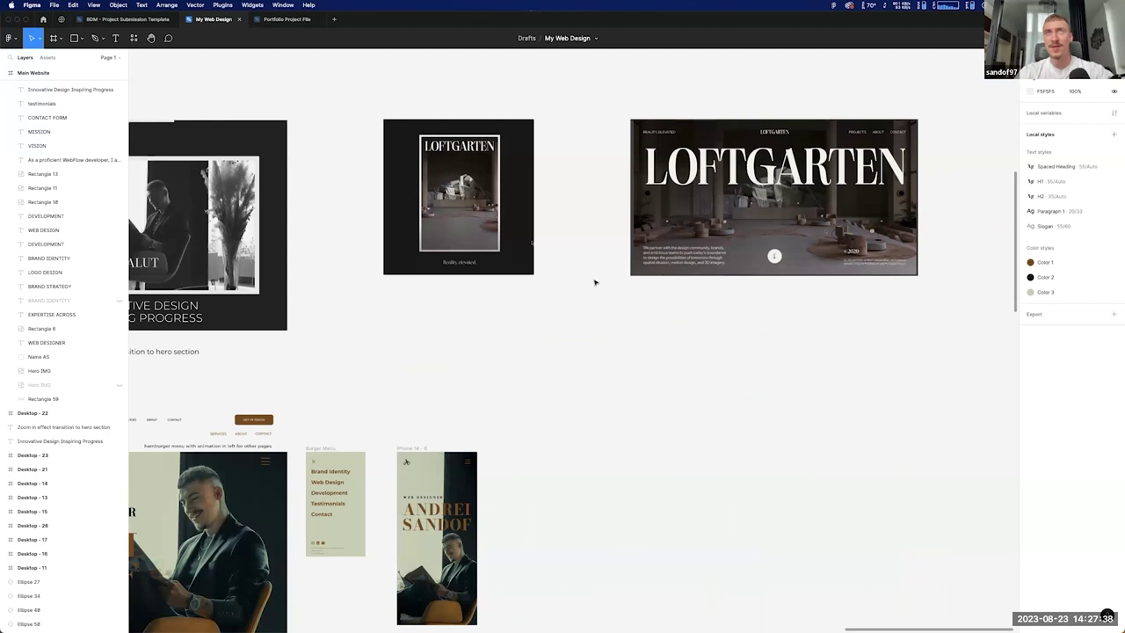
{"action": "scroll", "coordinate": [597, 294], "scroll_direction": "up", "scroll_amount": 1}
{"action": "scroll", "coordinate": [598, 295], "scroll_direction": "left", "scroll_amount": 1}
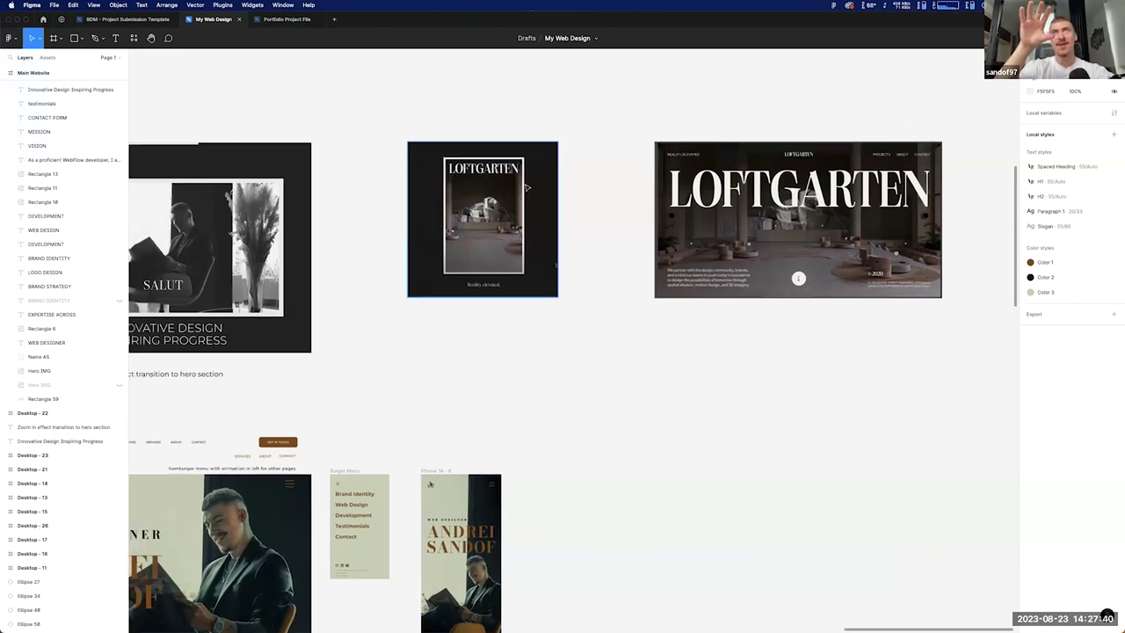
{"action": "scroll", "coordinate": [717, 311], "scroll_direction": "left", "scroll_amount": 5}
{"action": "scroll", "coordinate": [717, 311], "scroll_direction": "down", "scroll_amount": 1}
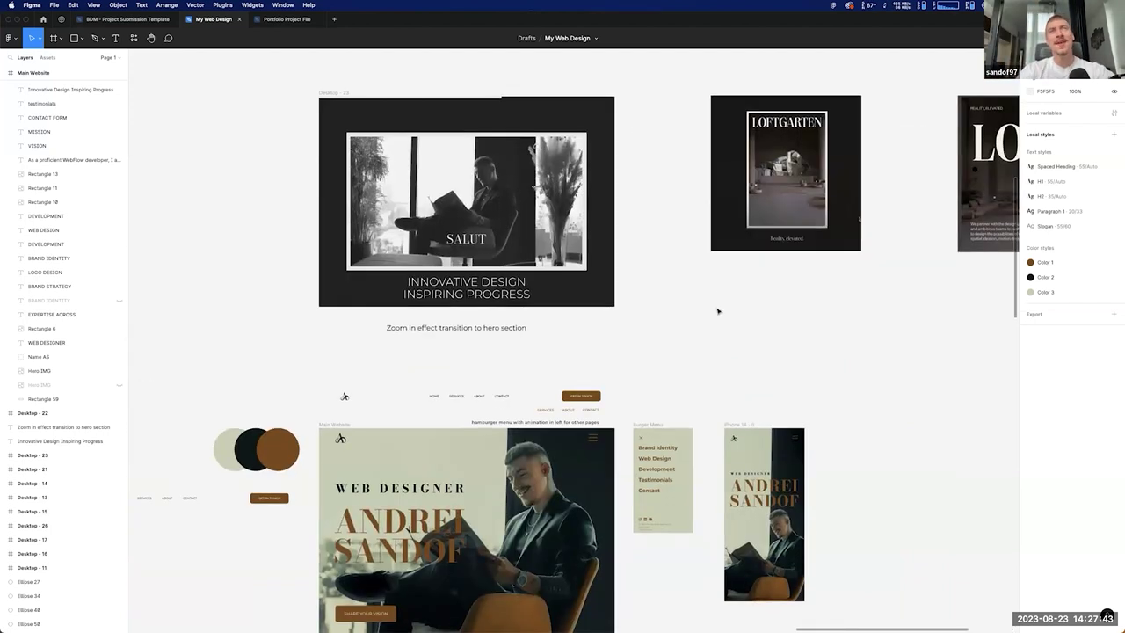
{"action": "scroll", "coordinate": [719, 309], "scroll_direction": "left", "scroll_amount": 1}
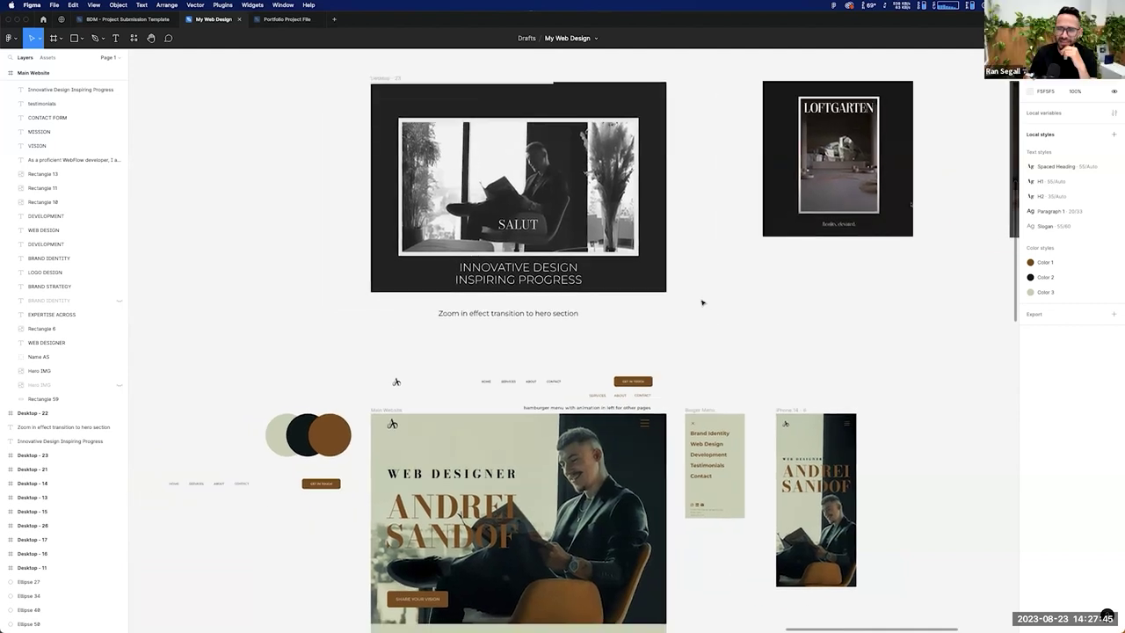
Step: Examine how the black-and-white intro frame relates to the coloured hero section of the Main Website below it
{"action": "scroll", "coordinate": [694, 312], "scroll_direction": "right", "scroll_amount": 2}
{"action": "scroll", "coordinate": [694, 312], "scroll_direction": "up", "scroll_amount": 2}
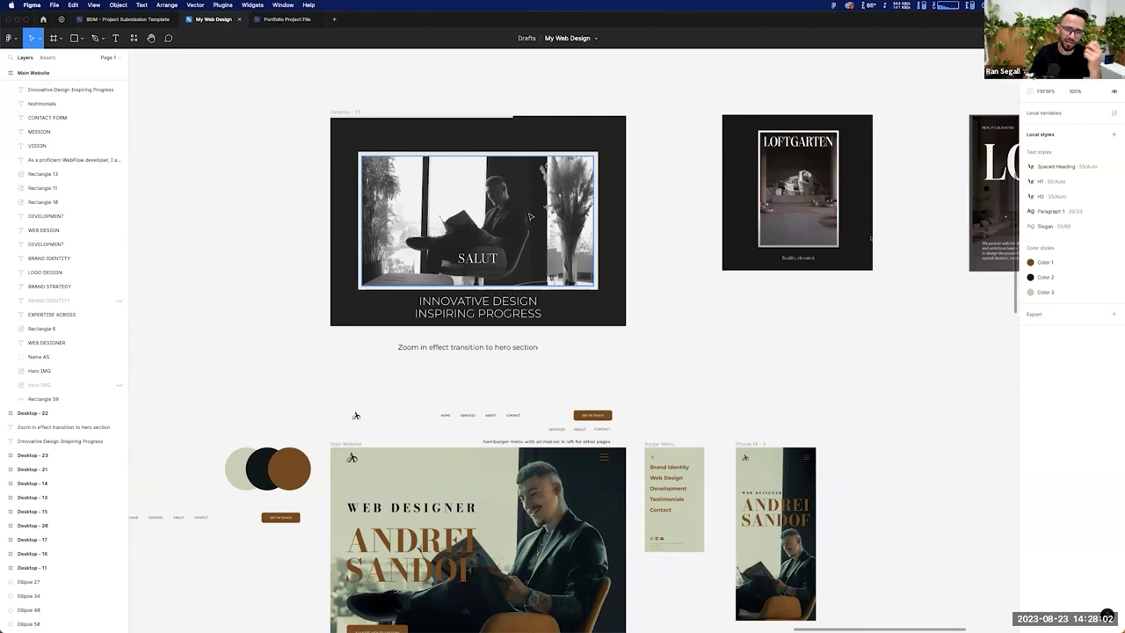
{"action": "scroll", "coordinate": [595, 355], "scroll_direction": "left", "scroll_amount": 1}
{"action": "scroll", "coordinate": [595, 355], "scroll_direction": "left", "scroll_amount": 2}
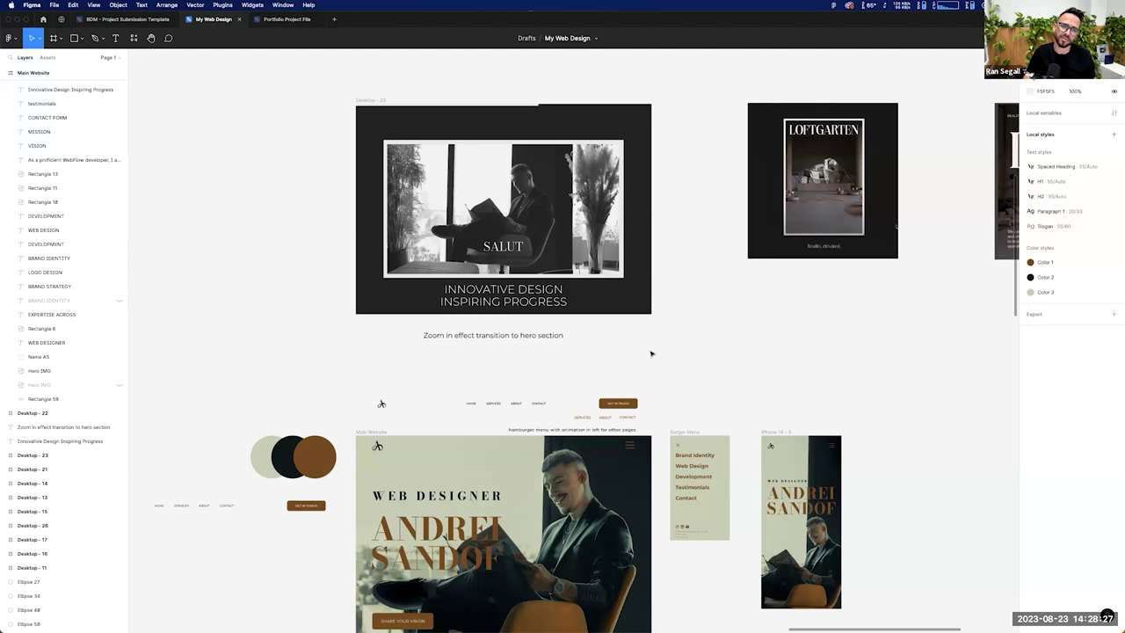
{"action": "scroll", "coordinate": [651, 353], "scroll_direction": "down", "scroll_amount": 2}
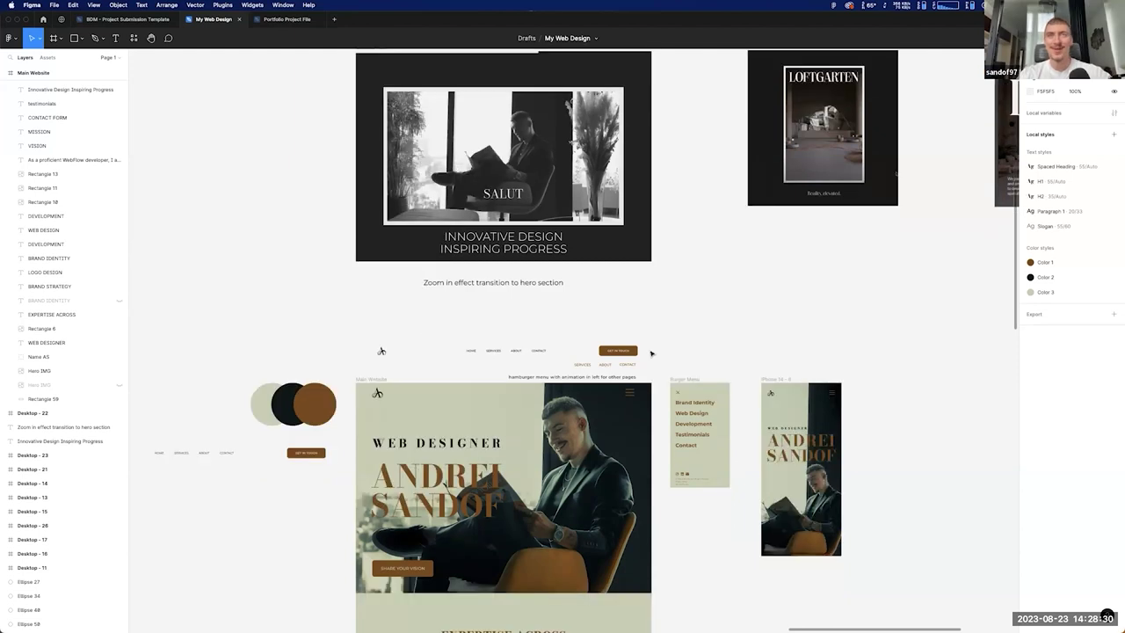
{"action": "scroll", "coordinate": [650, 325], "scroll_direction": "left", "scroll_amount": 2}
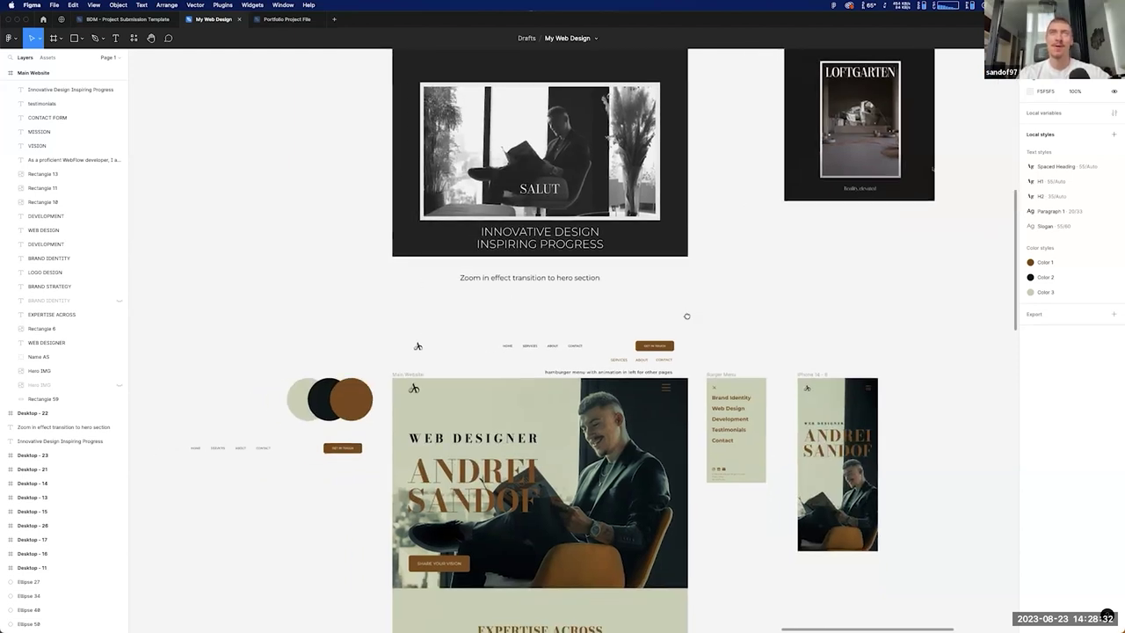
{"action": "scroll", "coordinate": [688, 334], "scroll_direction": "up", "scroll_amount": 2}
{"action": "scroll", "coordinate": [688, 357], "scroll_direction": "down", "scroll_amount": 4}
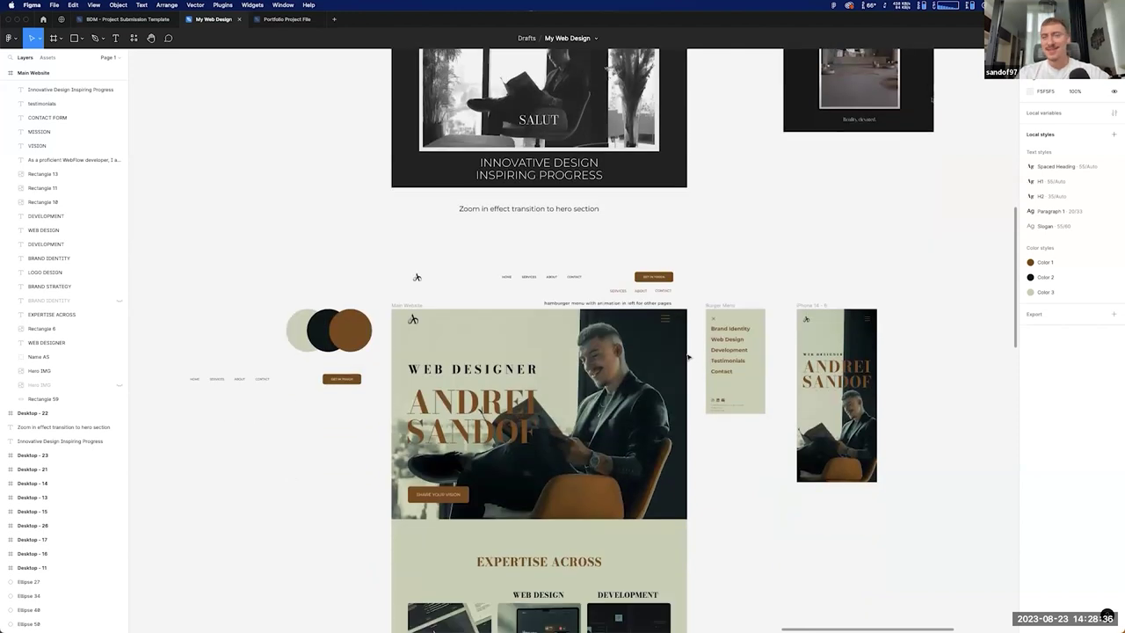
Step: Lower the image fill opacity of the Webflow logo in the Development section to 80%, trying other values too, and deselect it
{"action": "scroll", "coordinate": [688, 357], "scroll_direction": "down", "scroll_amount": 12}
{"action": "scroll", "coordinate": [688, 357], "scroll_direction": "down", "scroll_amount": 12}
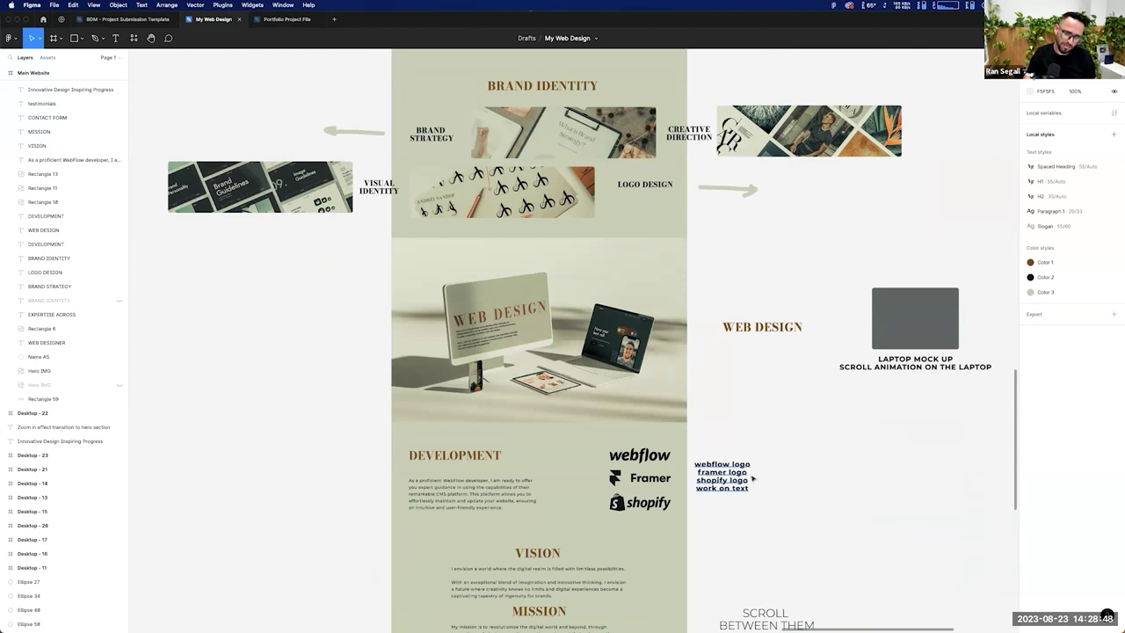
{"action": "scroll", "coordinate": [762, 416], "scroll_direction": "down", "scroll_amount": 1}
{"action": "scroll", "coordinate": [763, 416], "scroll_direction": "down", "scroll_amount": 2}
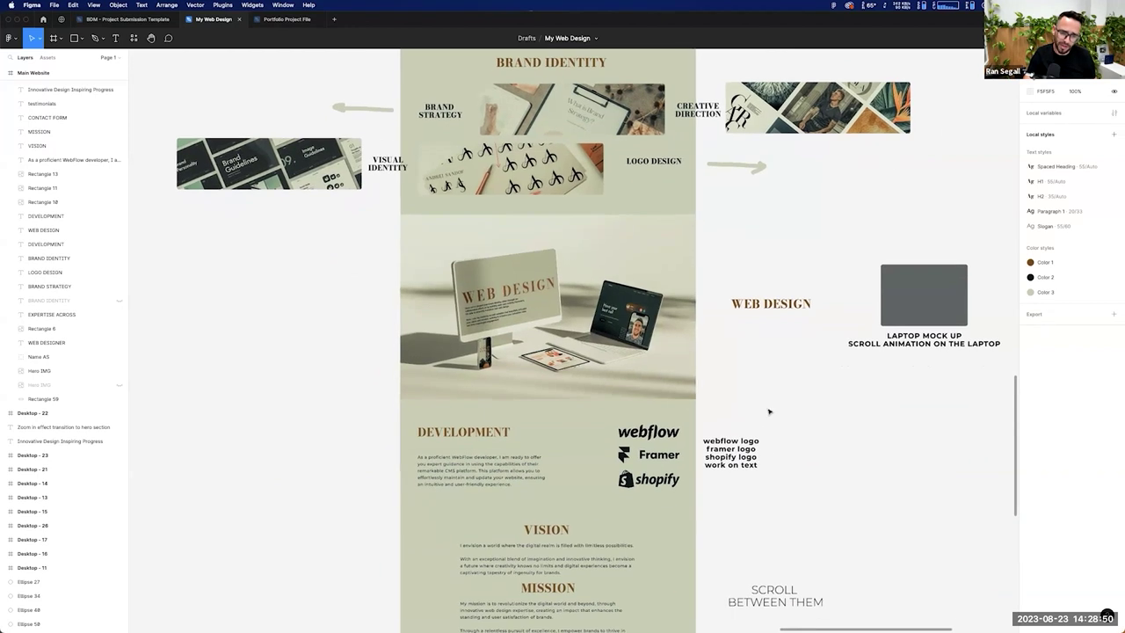
{"action": "left_click", "coordinate": [651, 432]}
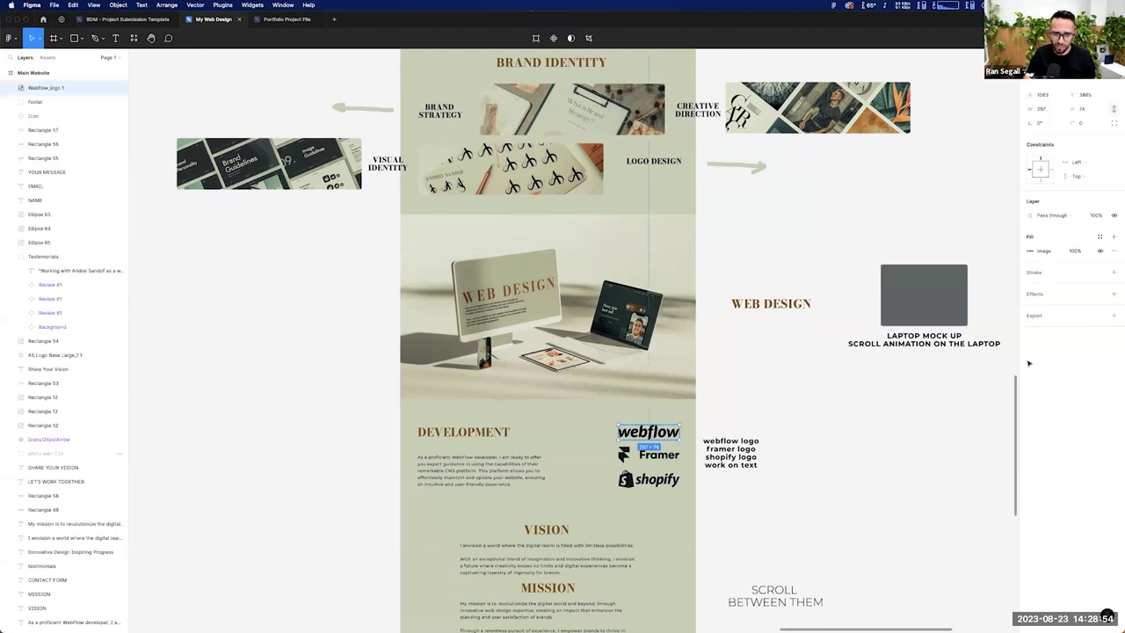
{"action": "left_click", "coordinate": [1075, 252]}
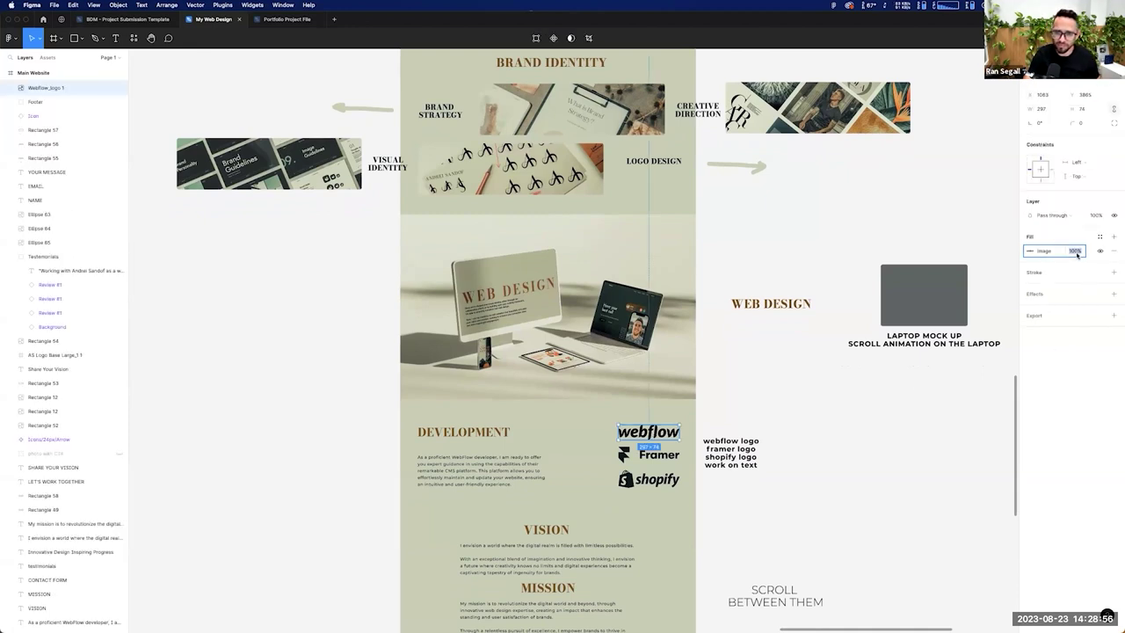
{"action": "type", "text": "80"}
{"action": "key", "text": "Return"}
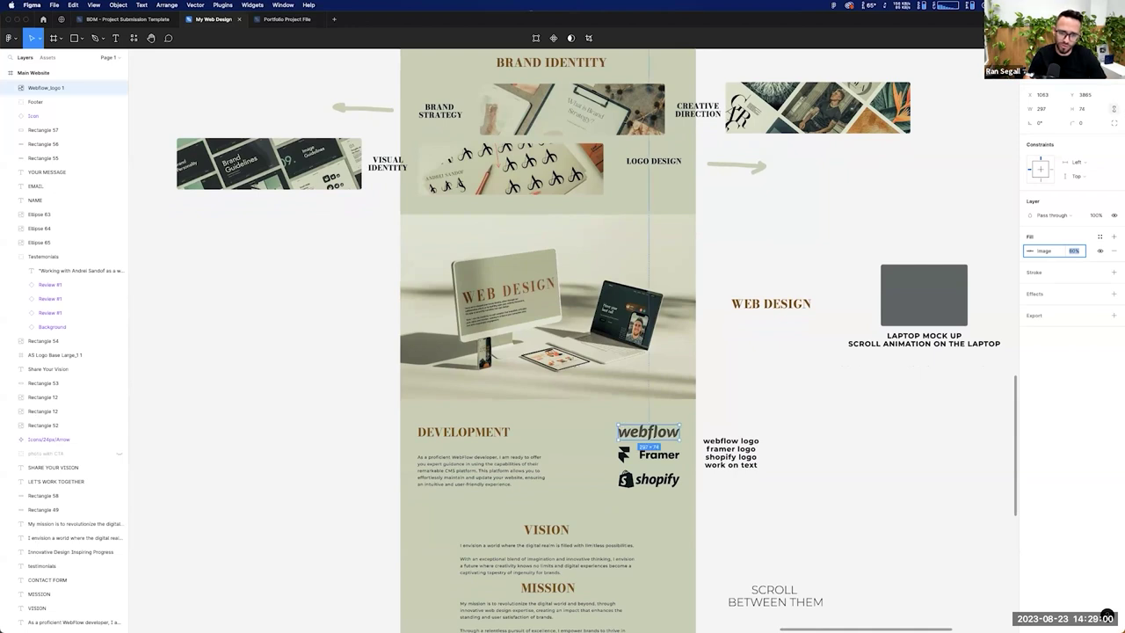
{"action": "type", "text": "10"}
{"action": "key", "text": "Return"}
{"action": "type", "text": "50"}
{"action": "key", "text": "Return"}
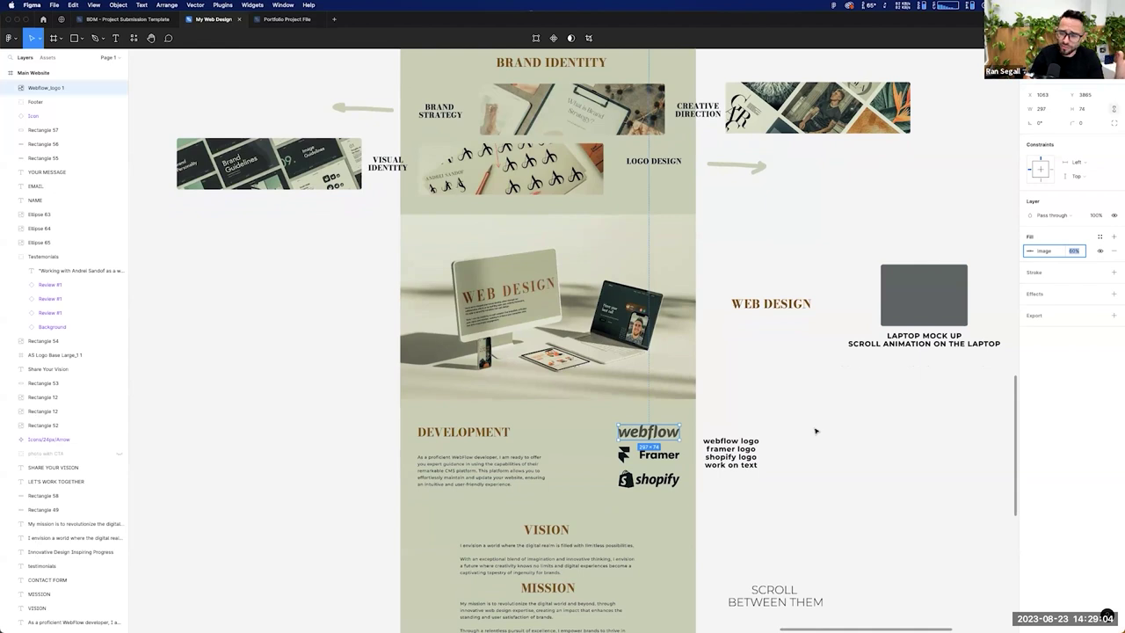
{"action": "left_click", "coordinate": [816, 433]}
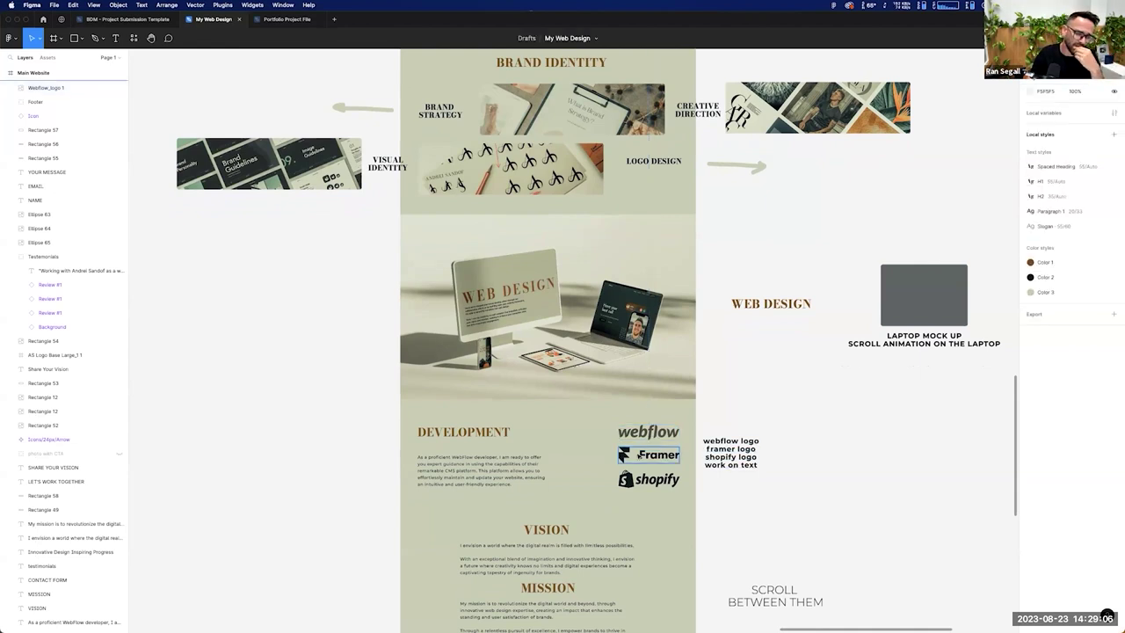
Step: Examine the Development section's text and platform logos together with the Web Design mockup above and the Vision text below
{"action": "scroll", "coordinate": [602, 426], "scroll_direction": "down", "scroll_amount": 1}
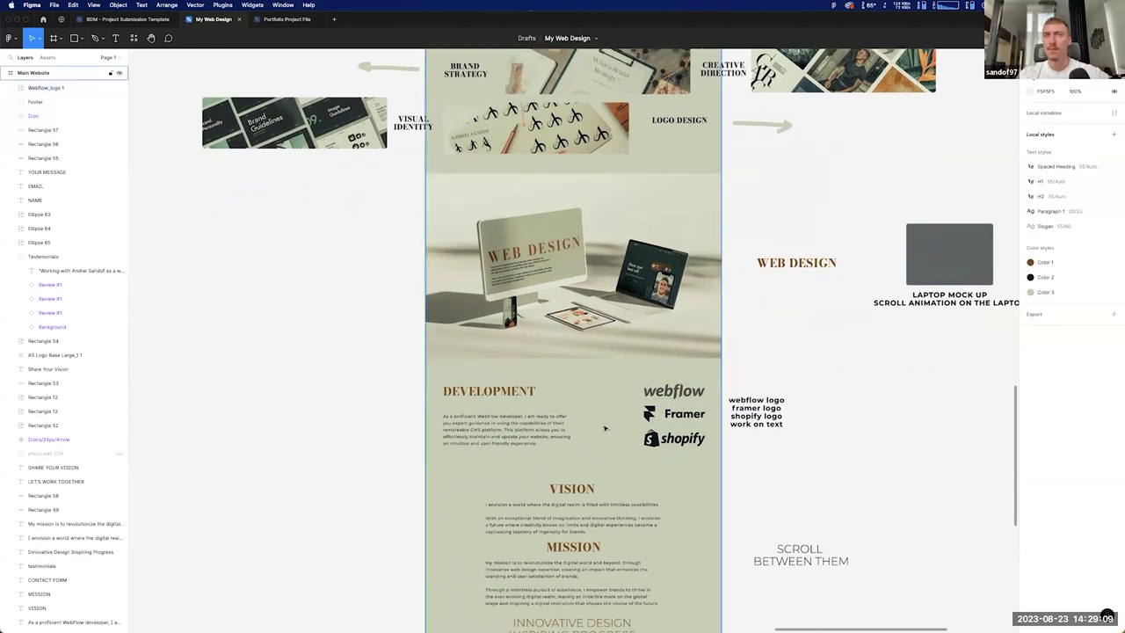
{"action": "scroll", "coordinate": [601, 425], "scroll_direction": "up", "scroll_amount": 5}
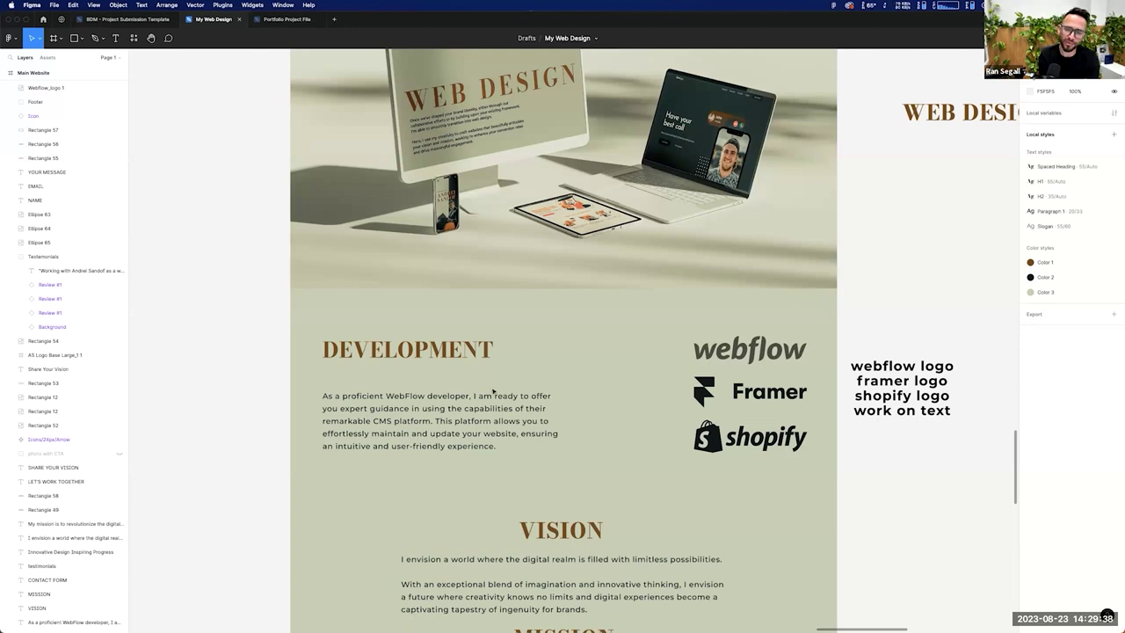
{"action": "scroll", "coordinate": [584, 382], "scroll_direction": "down", "scroll_amount": 1}
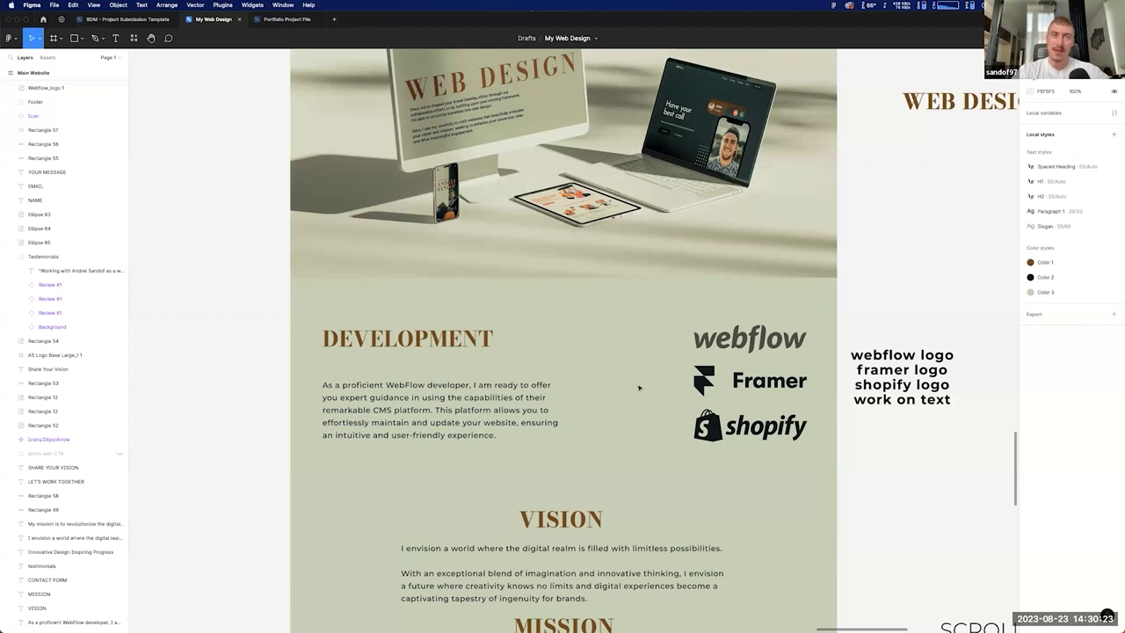
{"action": "scroll", "coordinate": [639, 387], "scroll_direction": "down", "scroll_amount": 3}
{"action": "scroll", "coordinate": [638, 387], "scroll_direction": "down", "scroll_amount": 2}
{"action": "scroll", "coordinate": [638, 386], "scroll_direction": "up", "scroll_amount": 10}
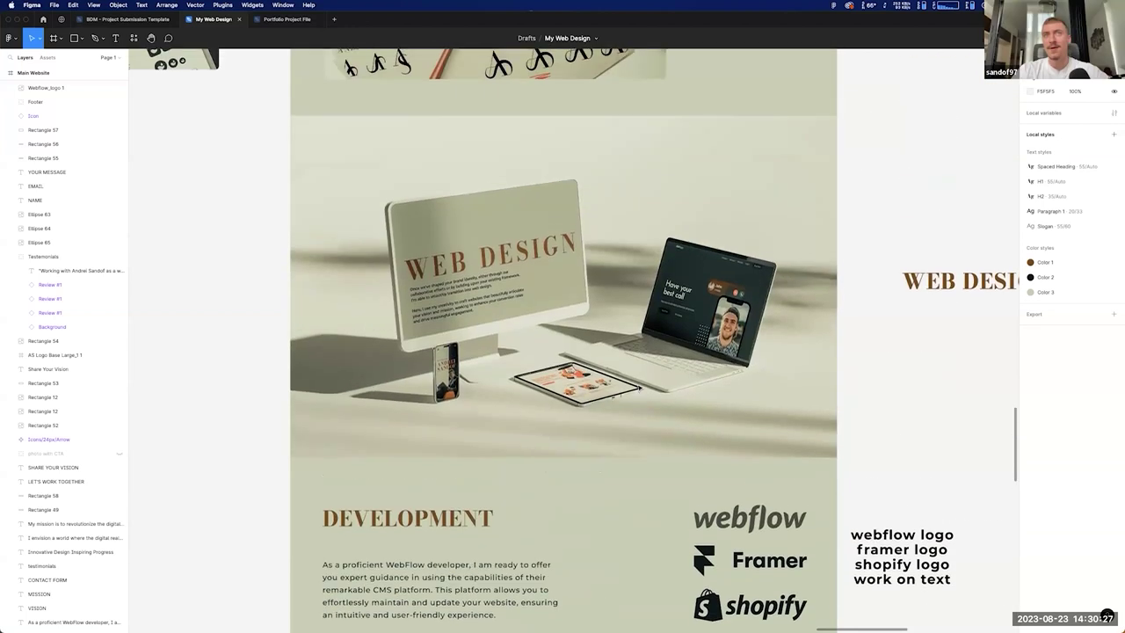
{"action": "scroll", "coordinate": [636, 385], "scroll_direction": "down", "scroll_amount": 3}
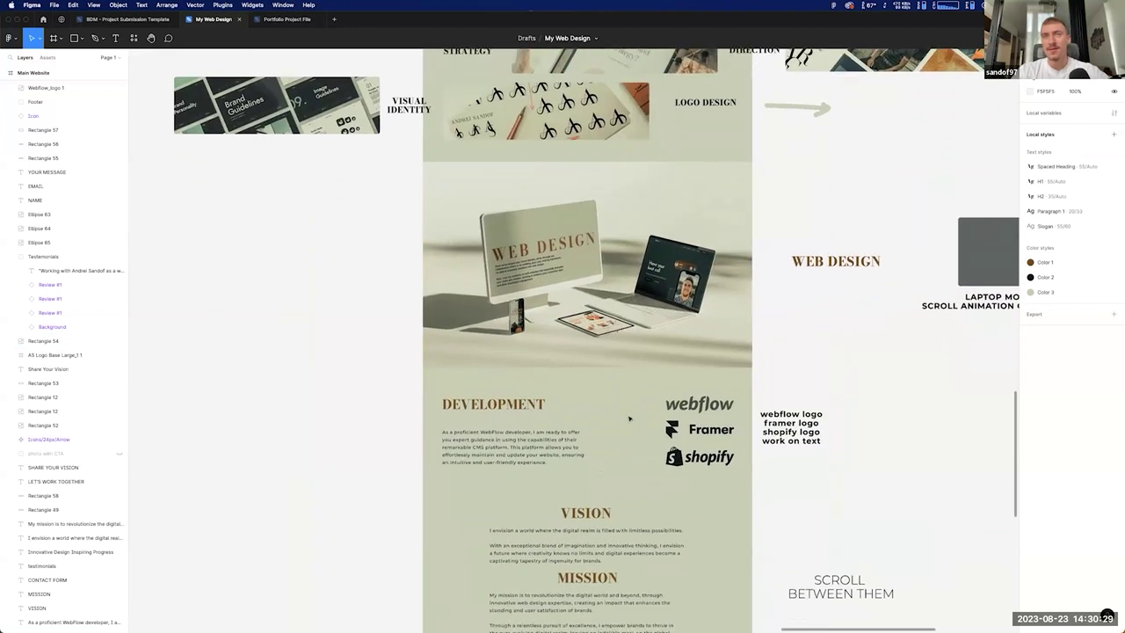
{"action": "scroll", "coordinate": [627, 414], "scroll_direction": "up", "scroll_amount": 3}
{"action": "scroll", "coordinate": [628, 416], "scroll_direction": "down", "scroll_amount": 1}
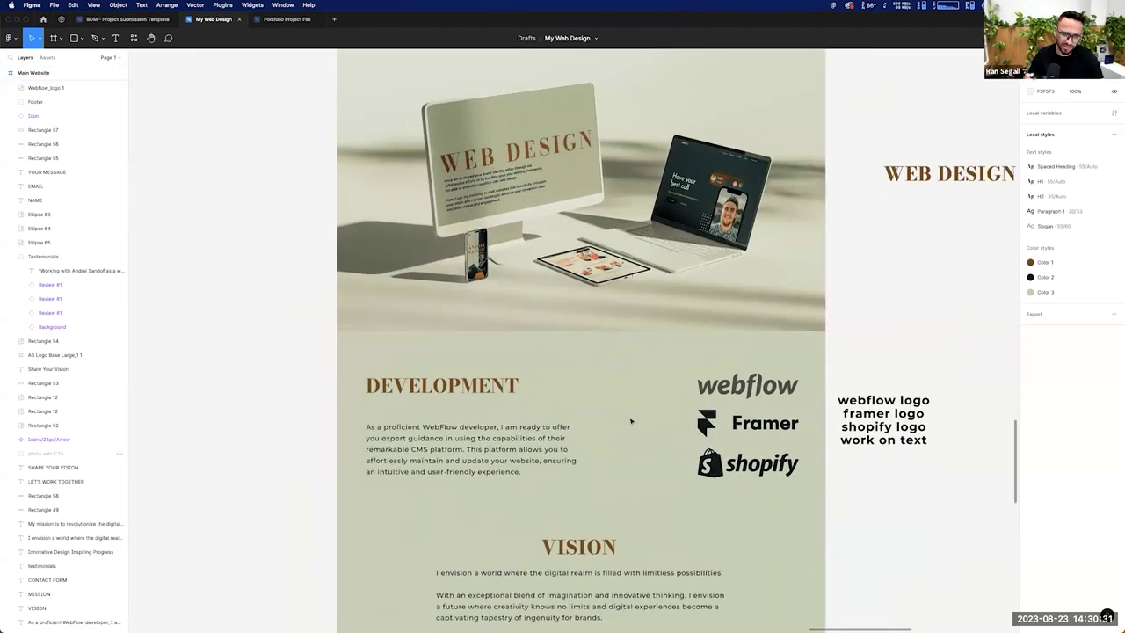
Step: Skim the Main Website page between its testimonials and hero section, and look over the earlier desktop and iPhone colour variants
{"action": "scroll", "coordinate": [629, 421], "scroll_direction": "down", "scroll_amount": 10}
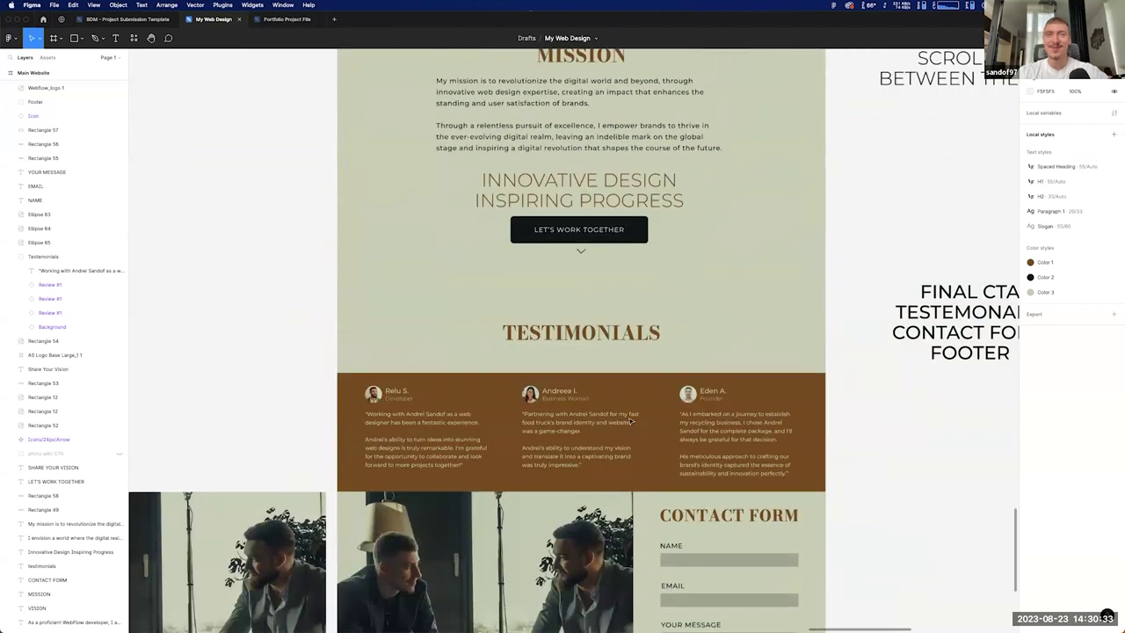
{"action": "scroll", "coordinate": [630, 422], "scroll_direction": "up", "scroll_amount": 20}
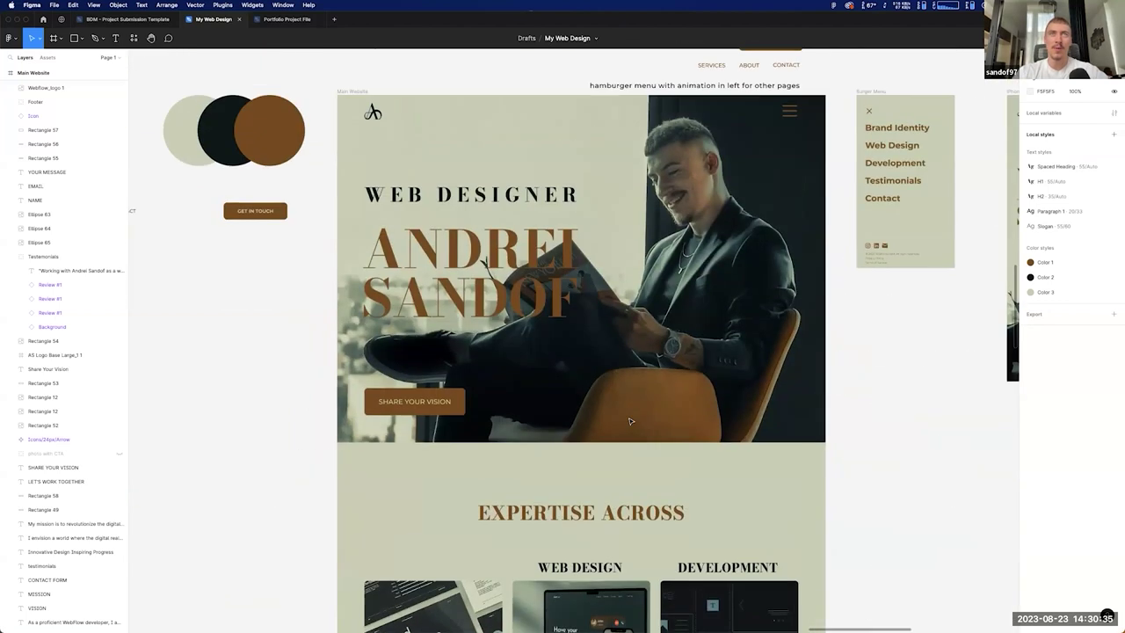
{"action": "scroll", "coordinate": [698, 456], "scroll_direction": "down", "scroll_amount": 10}
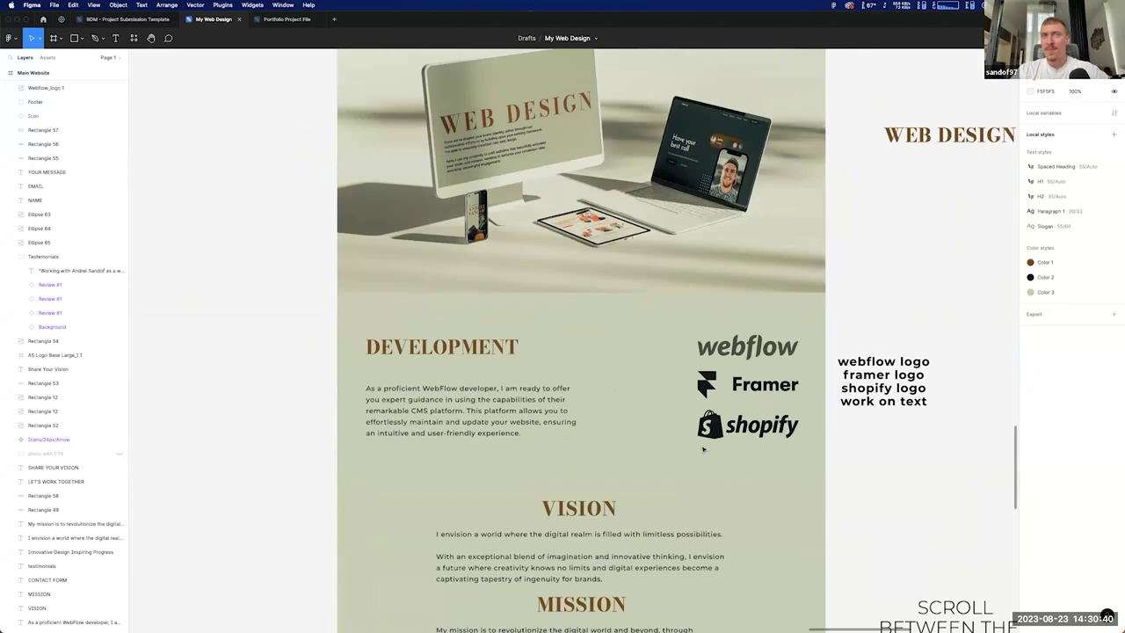
{"action": "scroll", "coordinate": [703, 450], "scroll_direction": "up", "scroll_amount": 12}
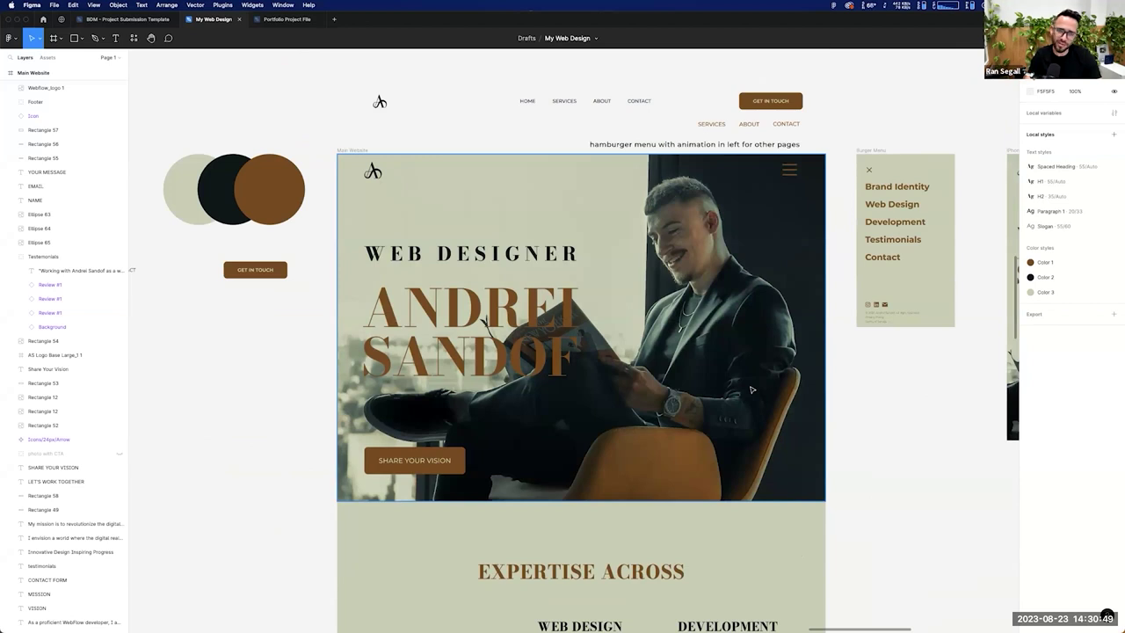
{"action": "scroll", "coordinate": [751, 389], "scroll_direction": "down", "scroll_amount": 6}
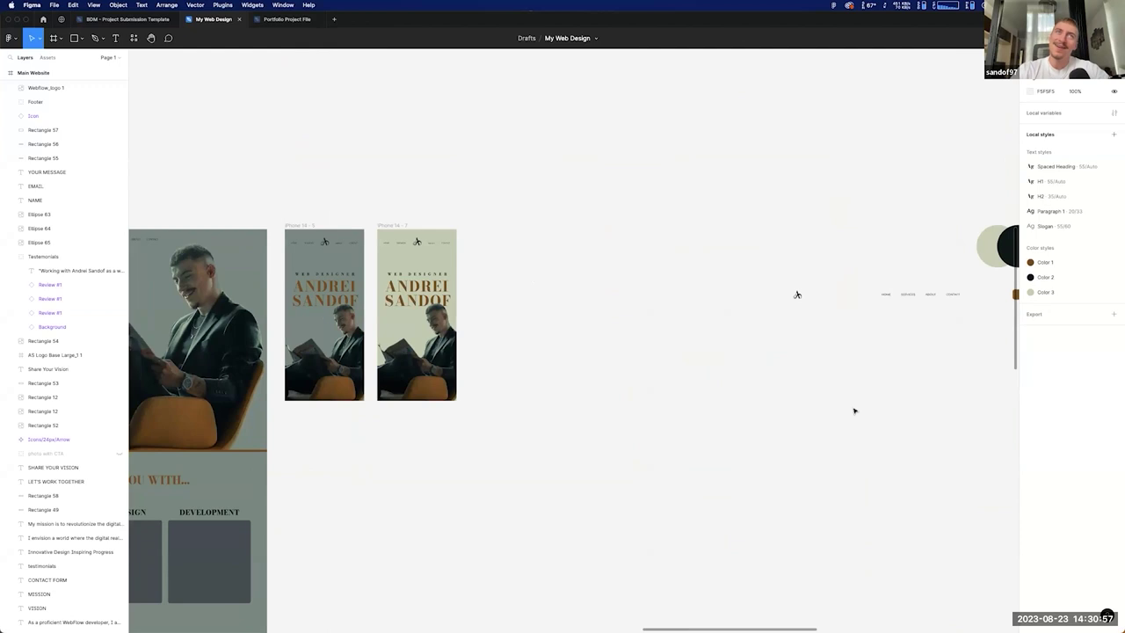
{"action": "scroll", "coordinate": [499, 285], "scroll_direction": "left", "scroll_amount": 5}
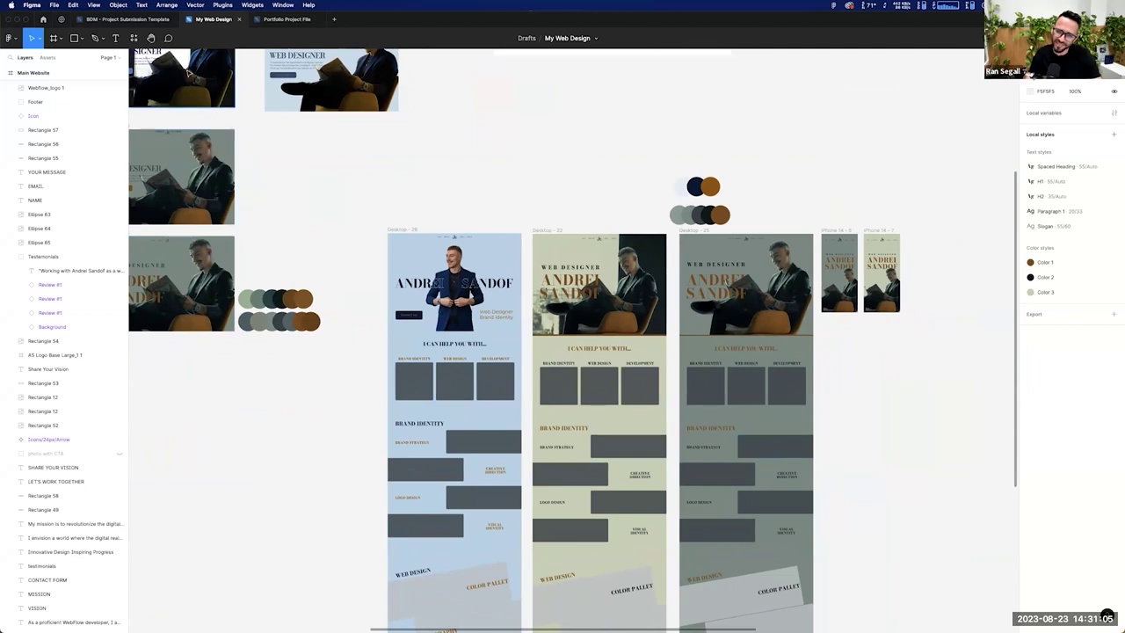
Step: Open the Creative Direction page of the BDM - Project Submission Template file and examine the Moodboard's images and colour swatches
{"action": "left_click", "coordinate": [130, 20]}
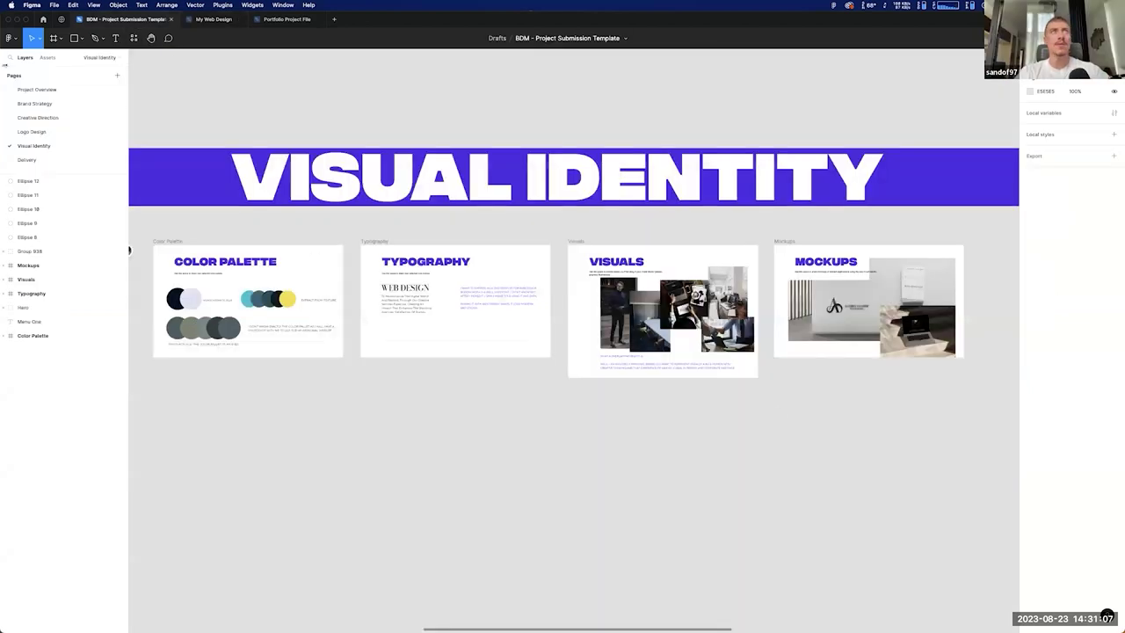
{"action": "left_click", "coordinate": [59, 116]}
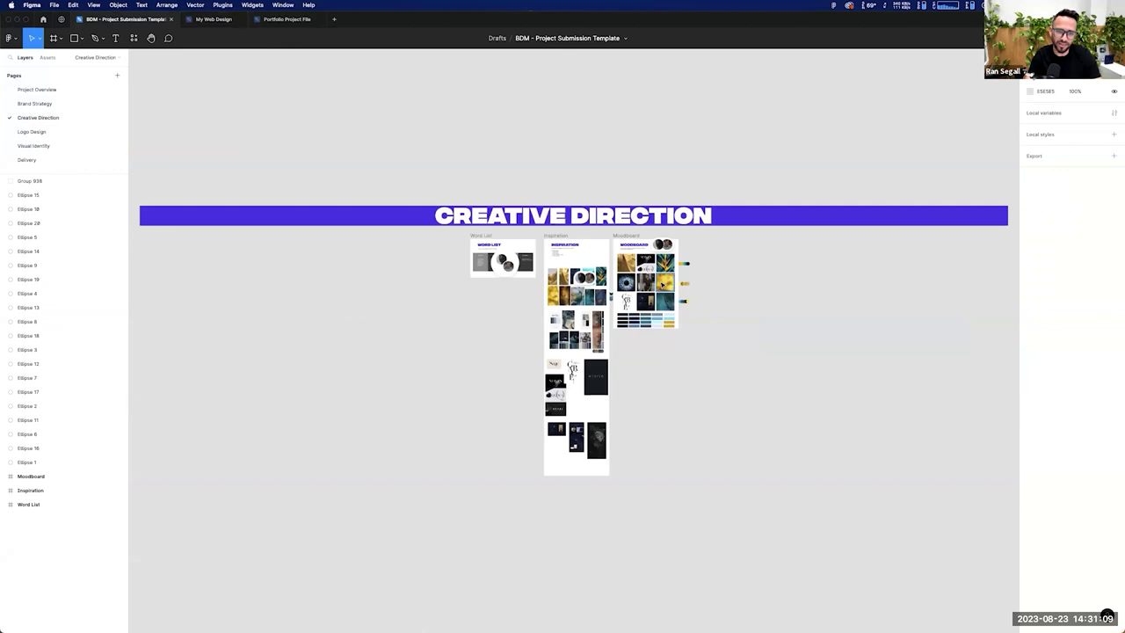
{"action": "scroll", "coordinate": [662, 283], "scroll_direction": "up", "scroll_amount": 5}
{"action": "scroll", "coordinate": [662, 283], "scroll_direction": "up", "scroll_amount": 5}
{"action": "scroll", "coordinate": [818, 334], "scroll_direction": "left", "scroll_amount": 1}
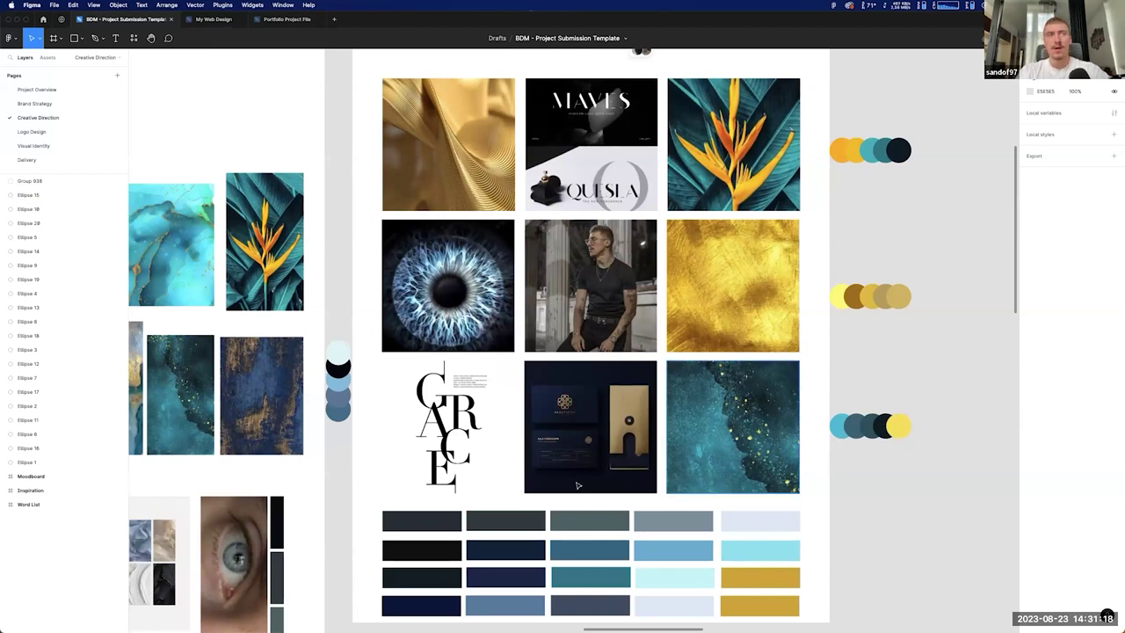
{"action": "scroll", "coordinate": [334, 522], "scroll_direction": "down", "scroll_amount": 5}
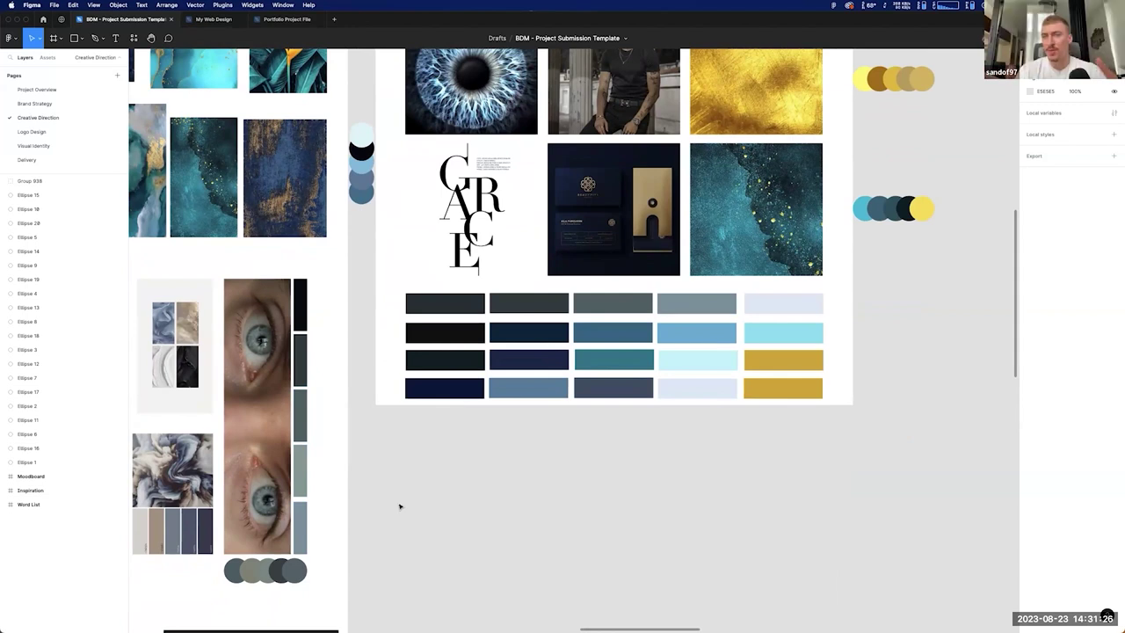
{"action": "scroll", "coordinate": [677, 539], "scroll_direction": "up", "scroll_amount": 5}
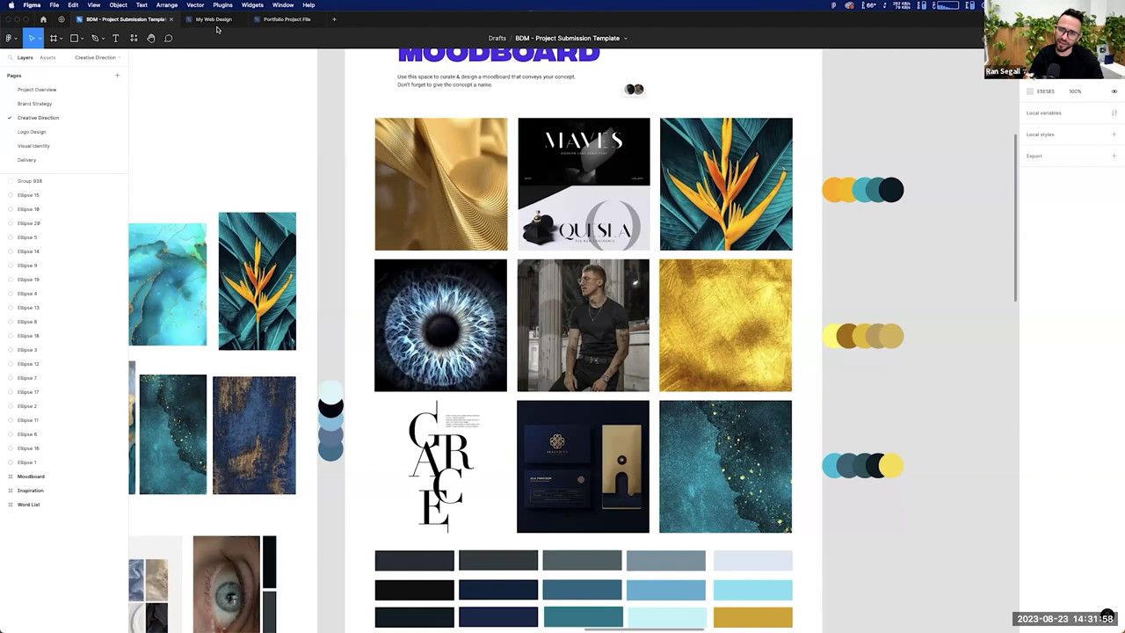
Step: Return to the My Web Design file and look over the desktop colour variants again
{"action": "mouse_move", "coordinate": [218, 26]}
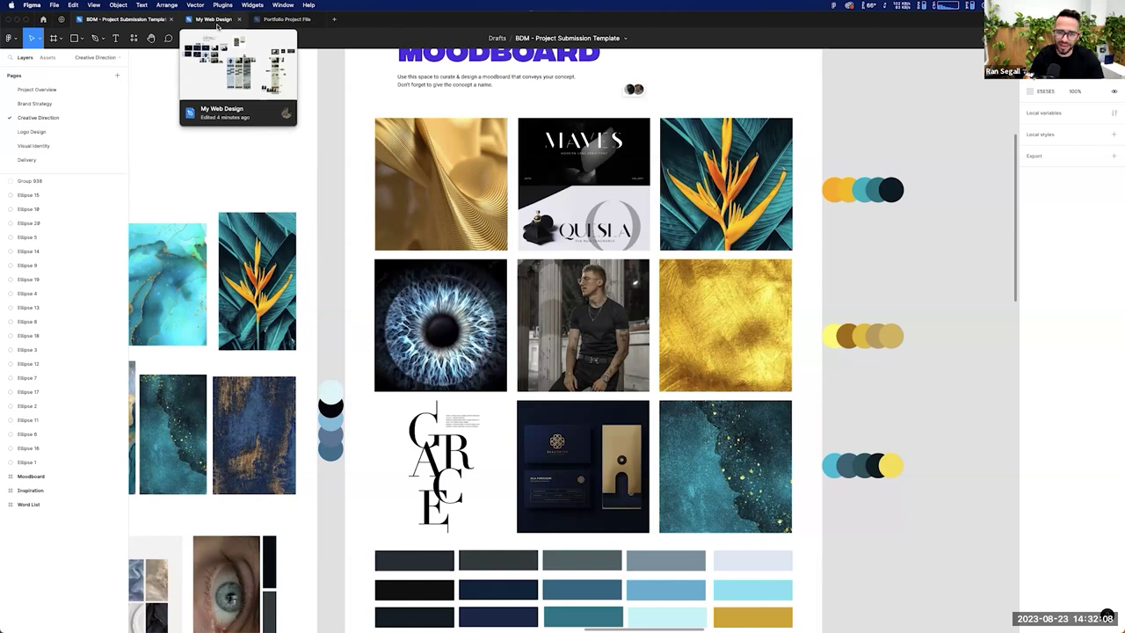
{"action": "left_click", "coordinate": [216, 21]}
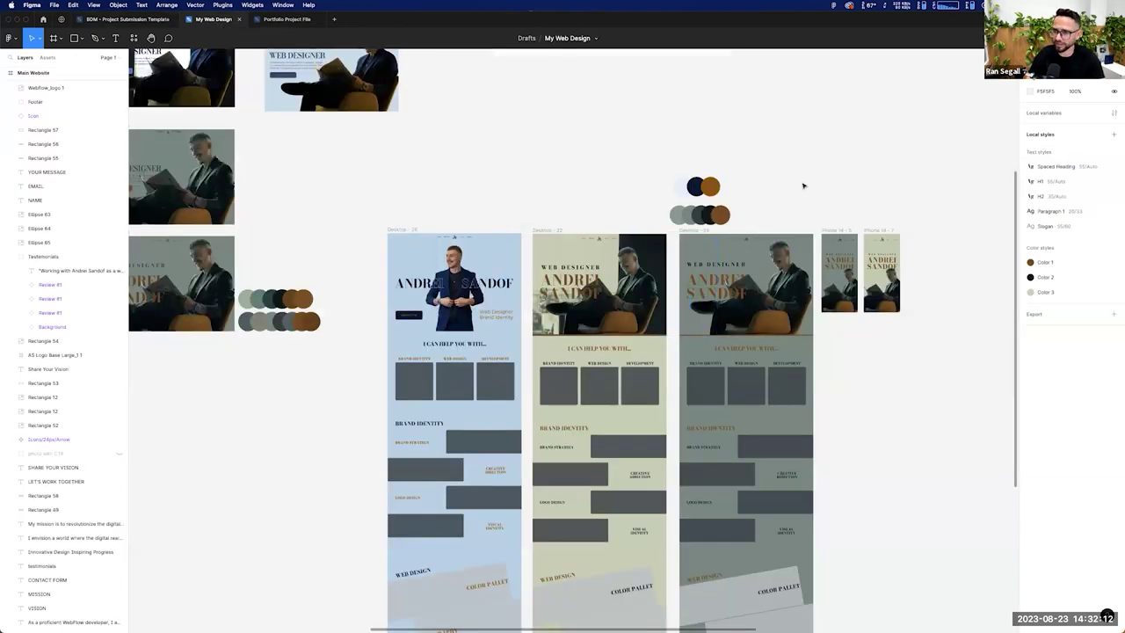
{"action": "scroll", "coordinate": [825, 190], "scroll_direction": "down", "scroll_amount": 5}
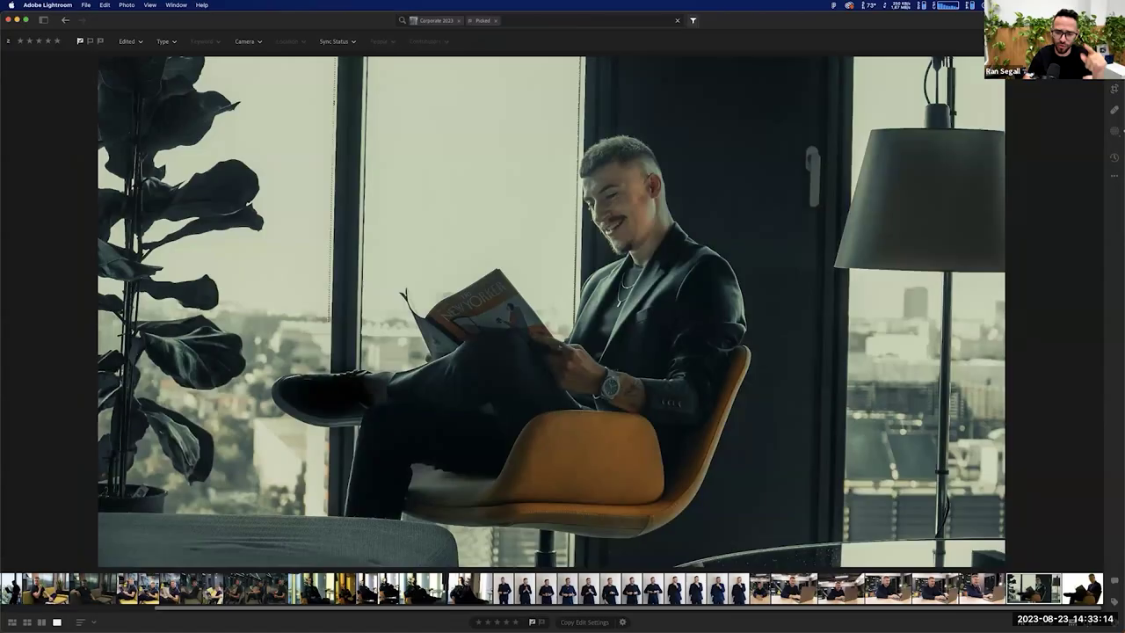
Step: Show the edit settings of the armchair reading photo in Adobe Lightroom and compare the edited version with the original several times
{"action": "key", "text": "e"}
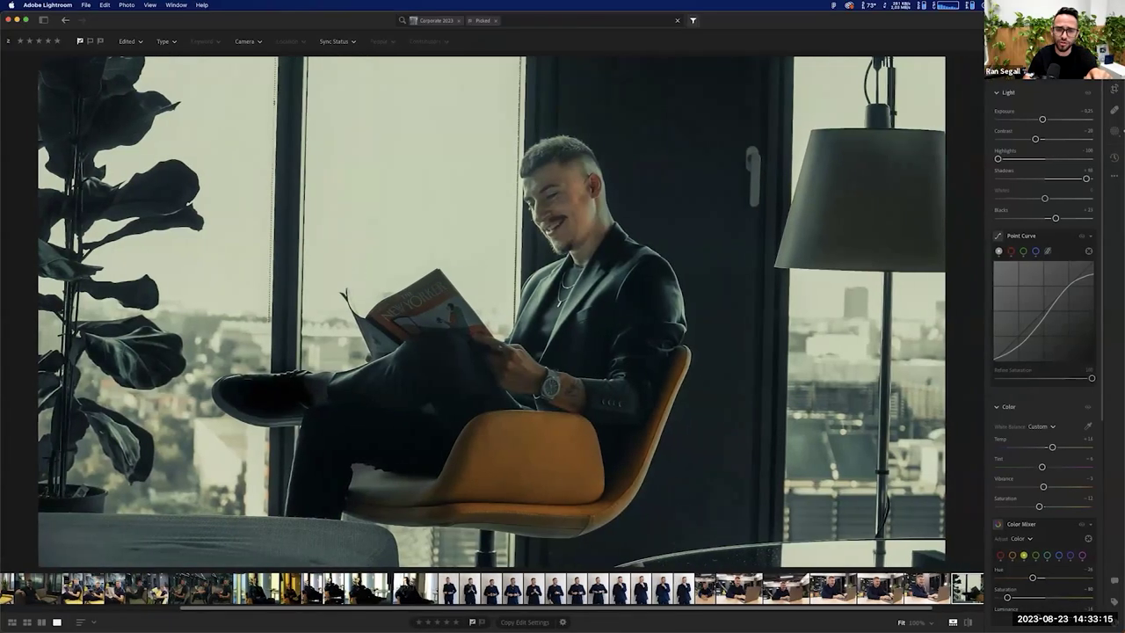
{"action": "key", "text": "backslash"}
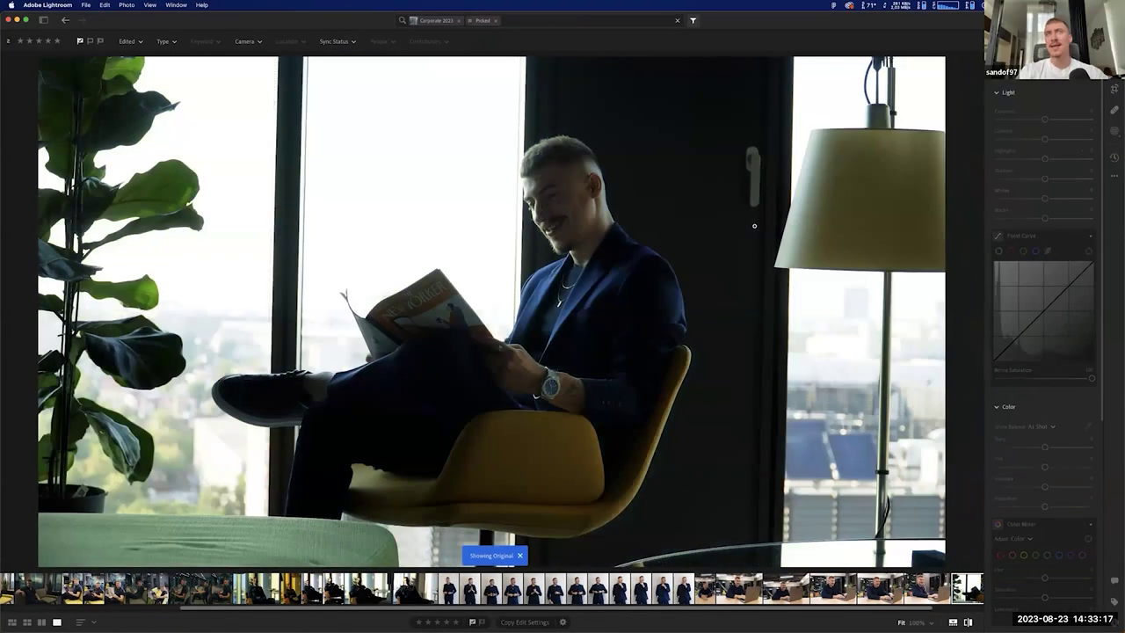
{"action": "key", "text": "backslash"}
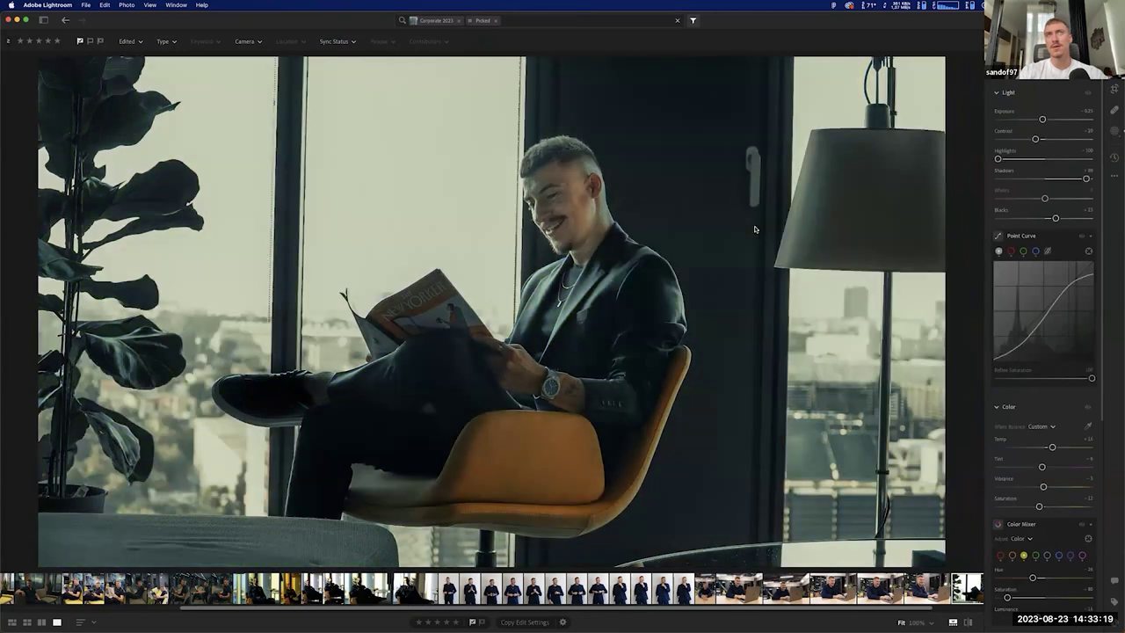
{"action": "key", "text": "backslash"}
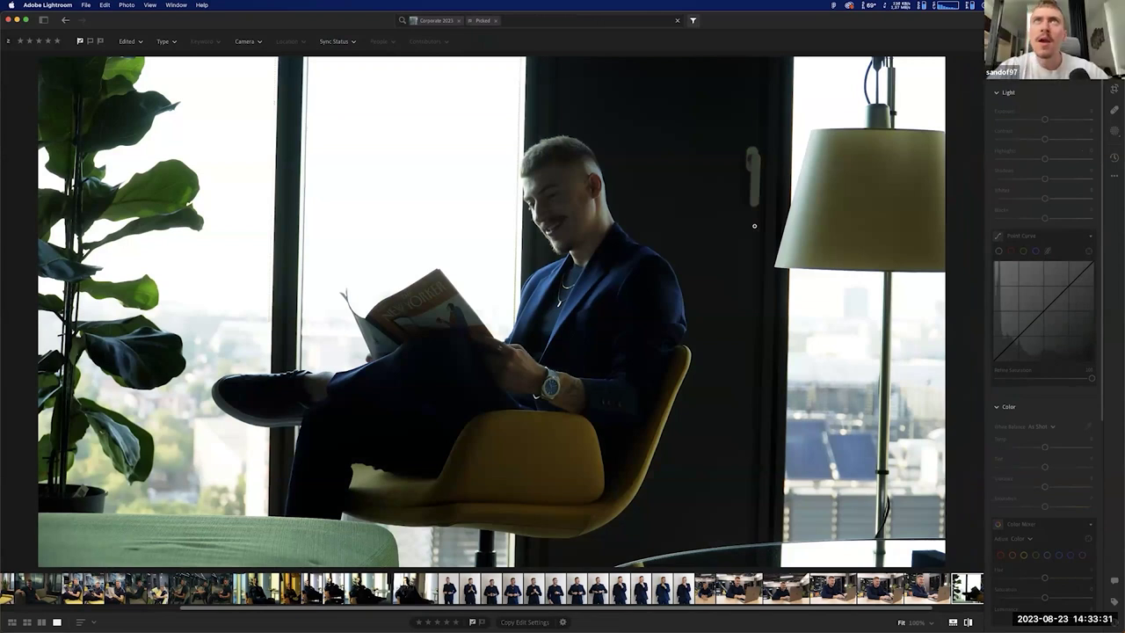
{"action": "key", "text": "backslash"}
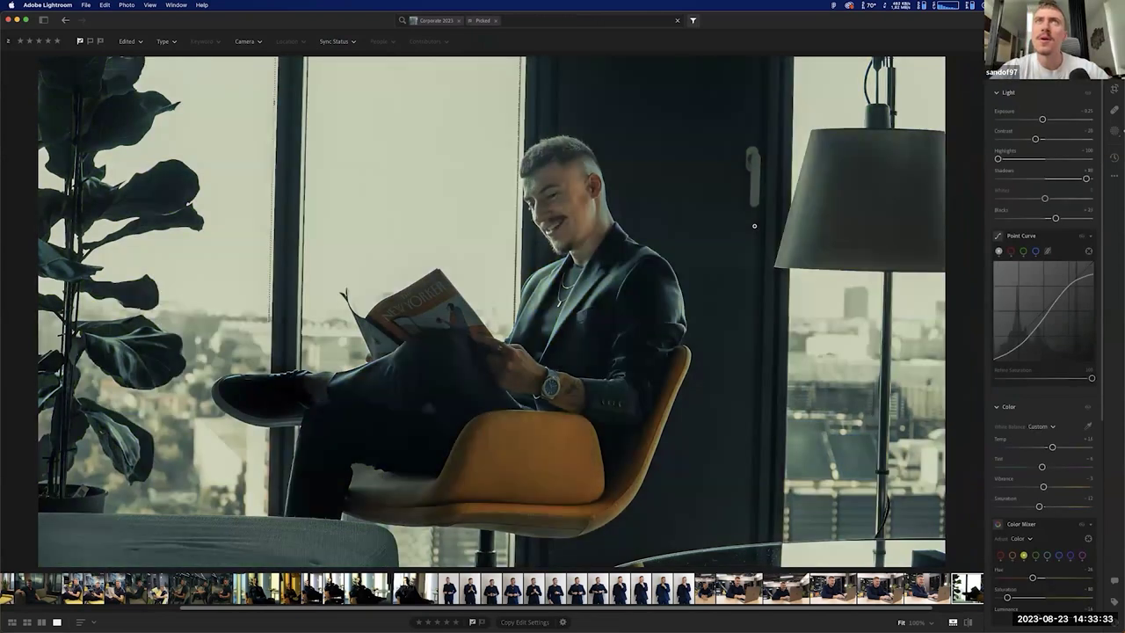
{"action": "key", "text": "backslash"}
{"action": "key", "text": "backslash"}
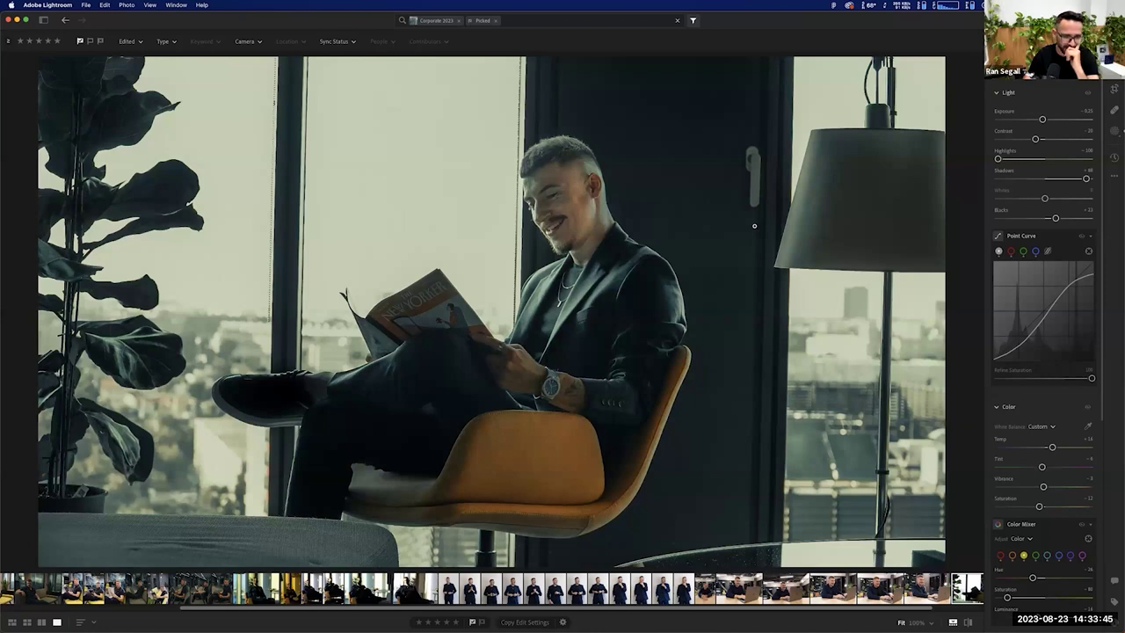
Step: Browse the office table photos, from the portrait with folded hands through the shots of working on a laptop
{"action": "left_click", "coordinate": [706, 588]}
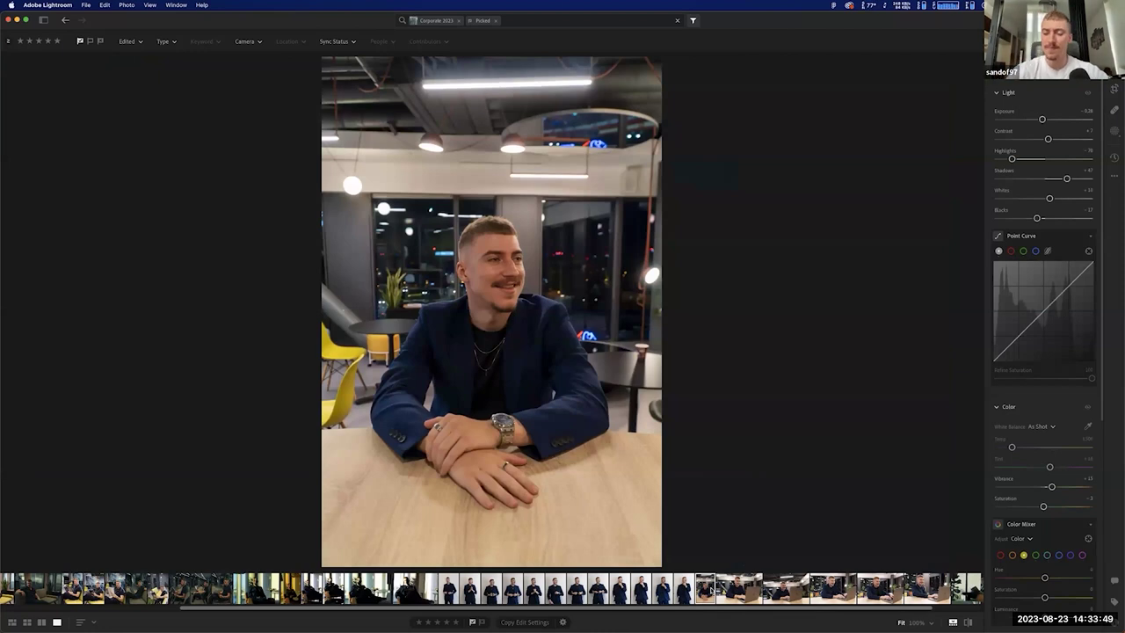
{"action": "key", "text": "Right"}
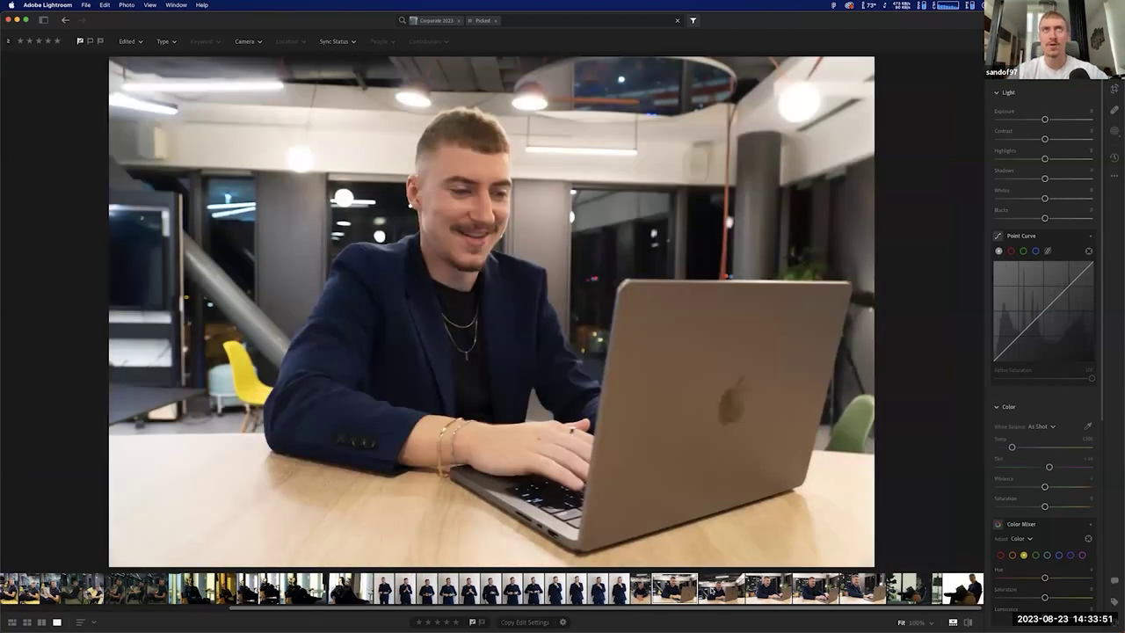
{"action": "key", "text": "Right"}
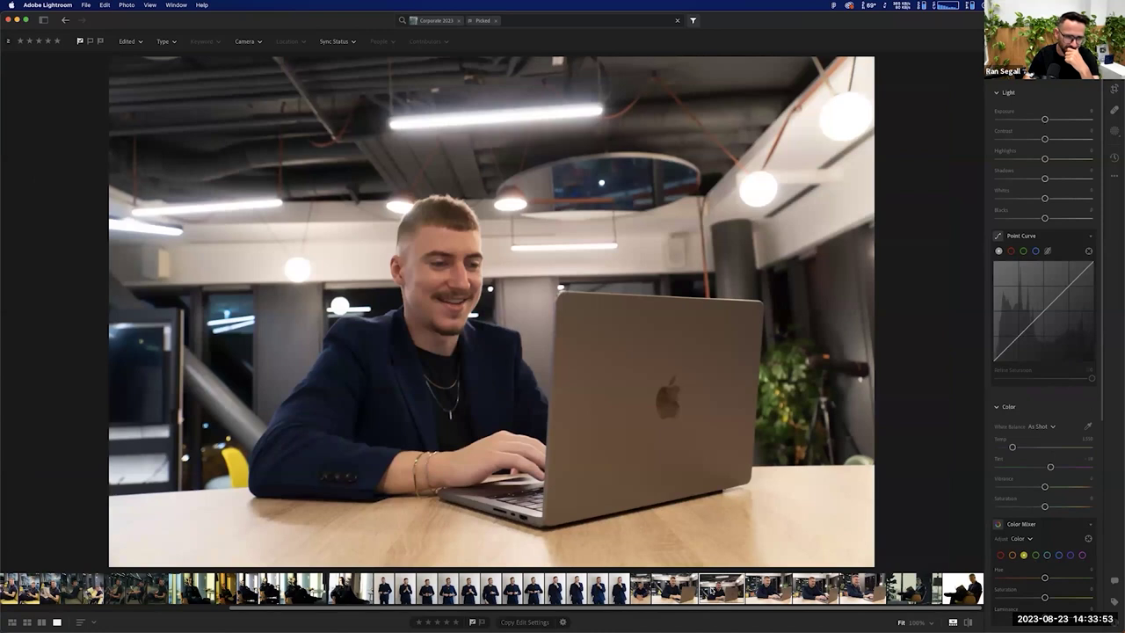
{"action": "key", "text": "Right"}
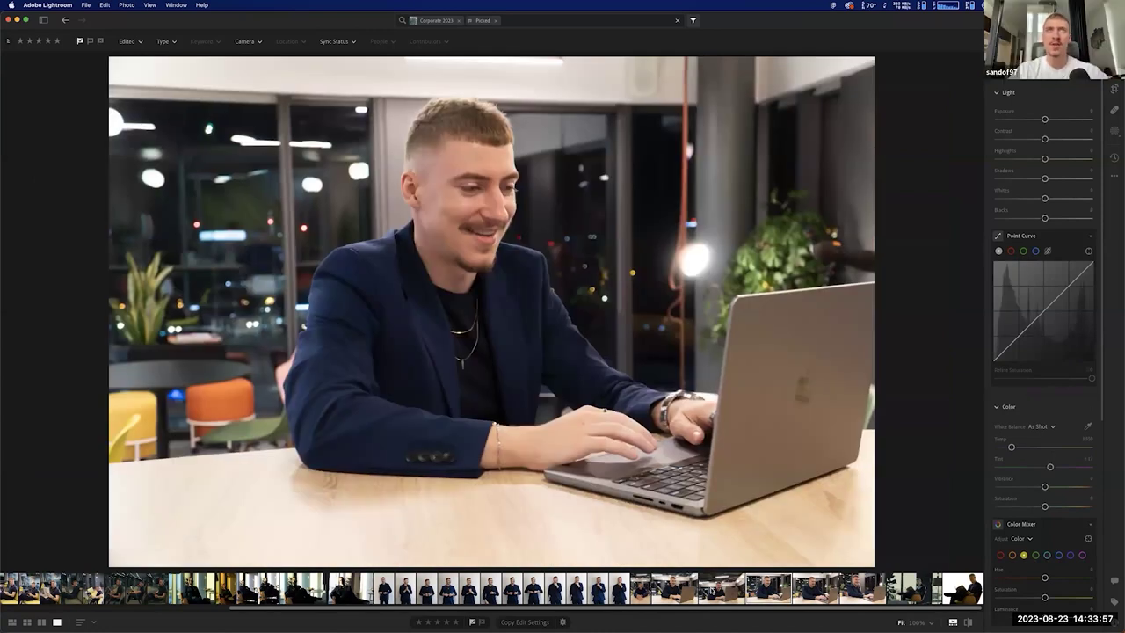
{"action": "key", "text": "Right"}
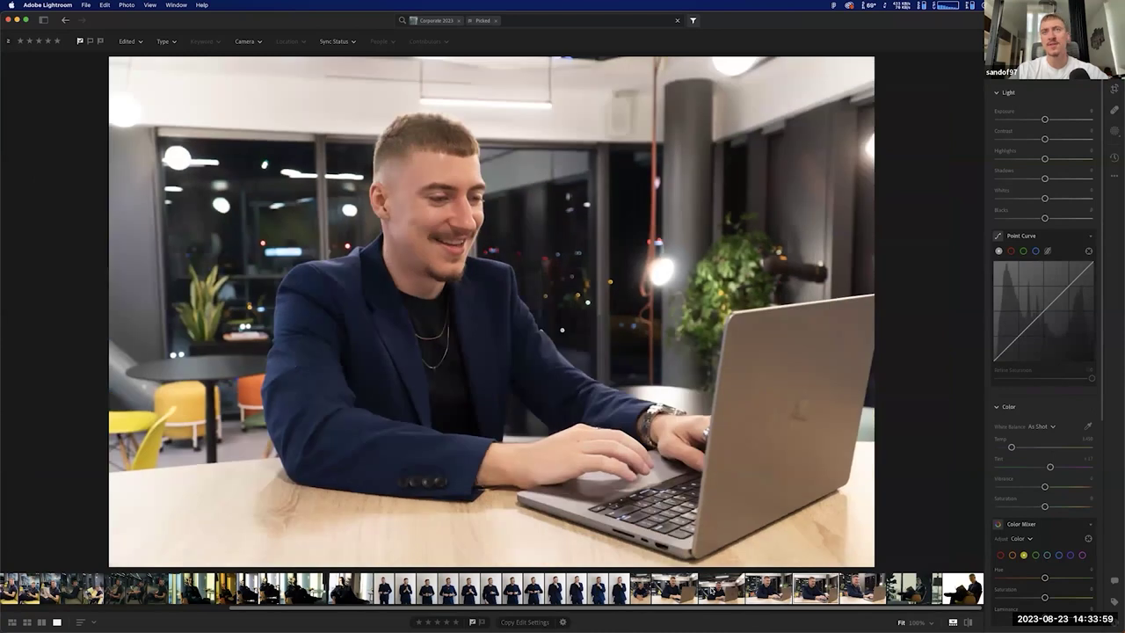
{"action": "key", "text": "Right"}
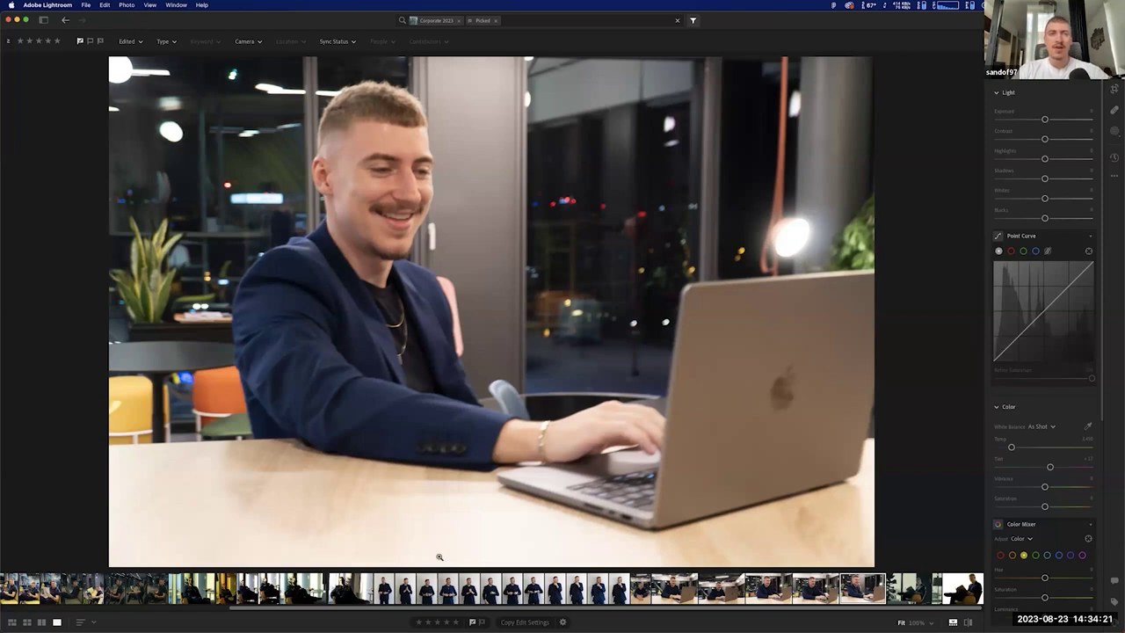
Step: Compare three standing portraits in the blue suit against the white wall
{"action": "left_click", "coordinate": [474, 591]}
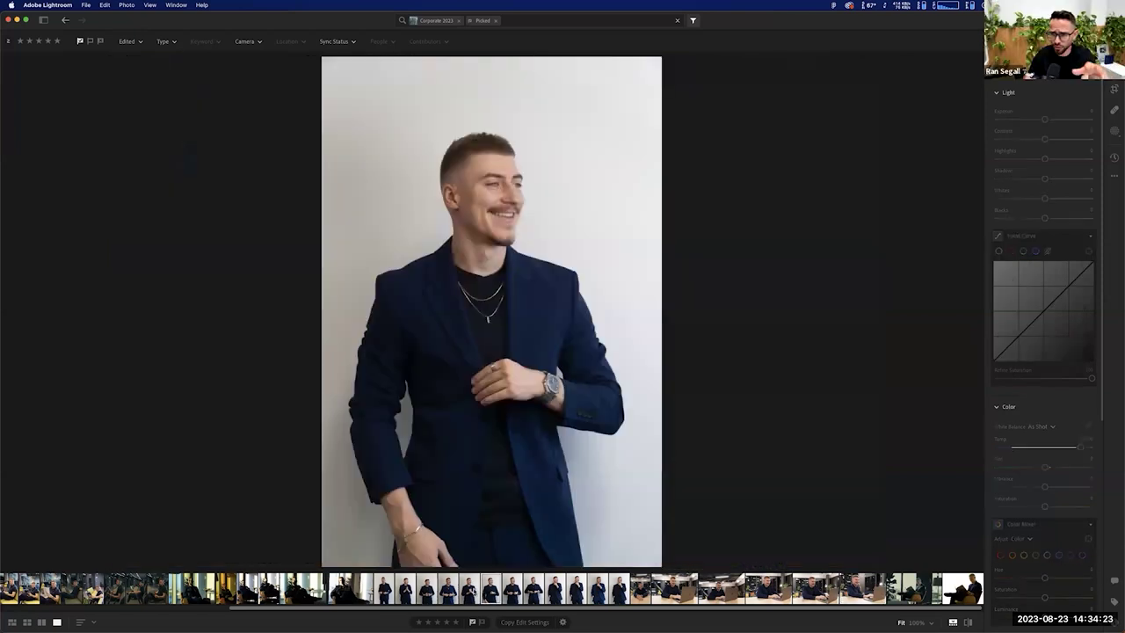
{"action": "left_click", "coordinate": [532, 589]}
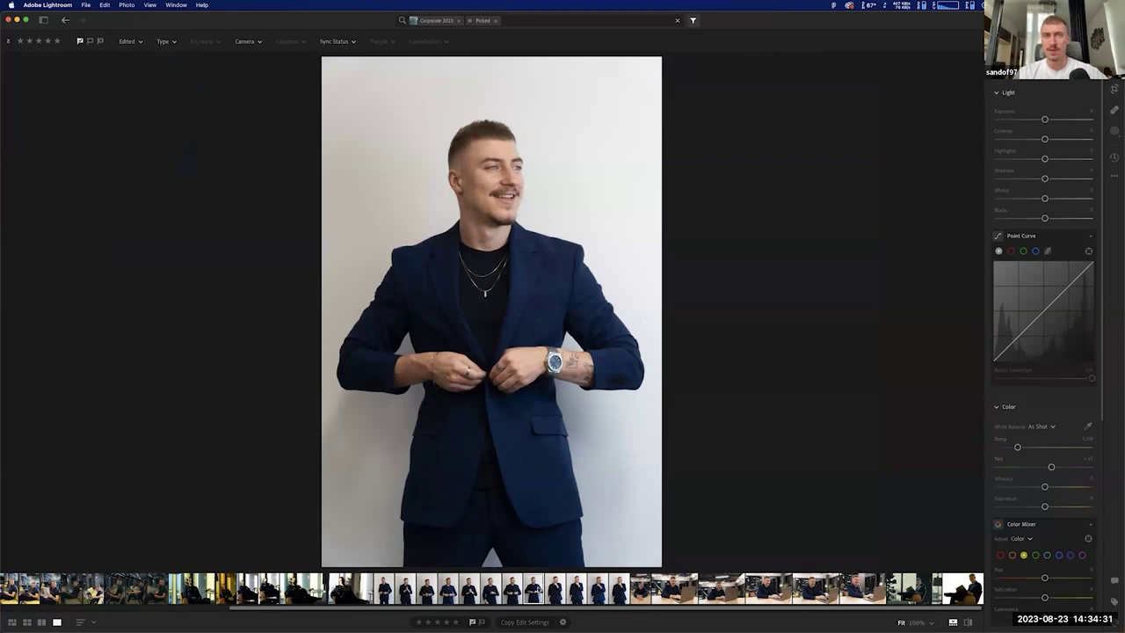
{"action": "left_click", "coordinate": [448, 589]}
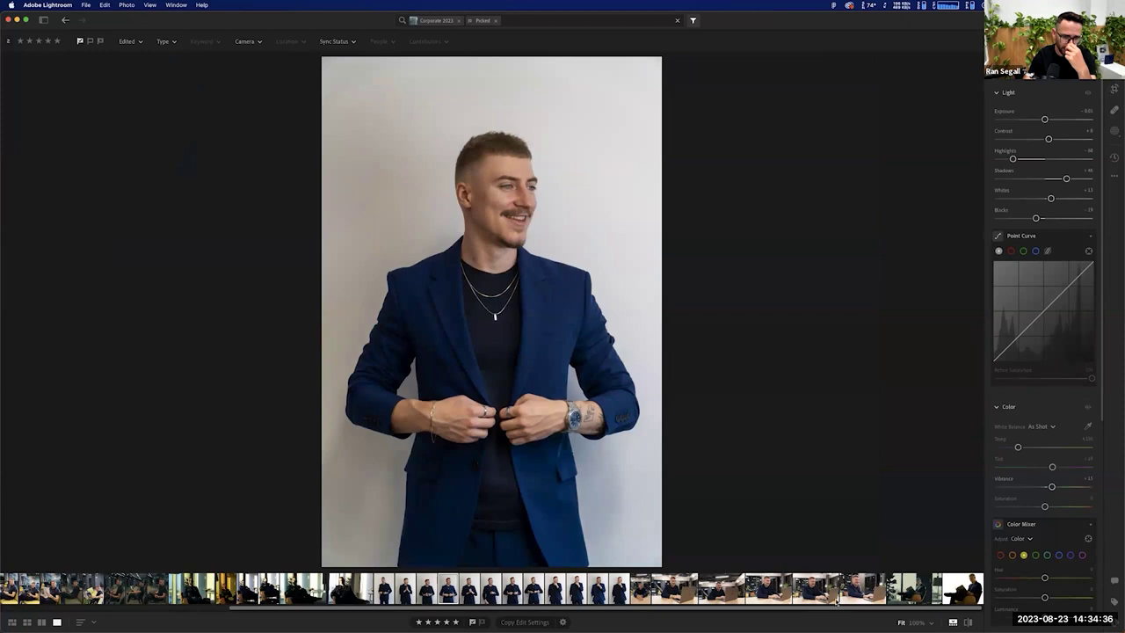
Step: Compare the armchair reading photo with the sunlit armchair portrait and with its own unedited original
{"action": "left_click", "coordinate": [913, 589]}
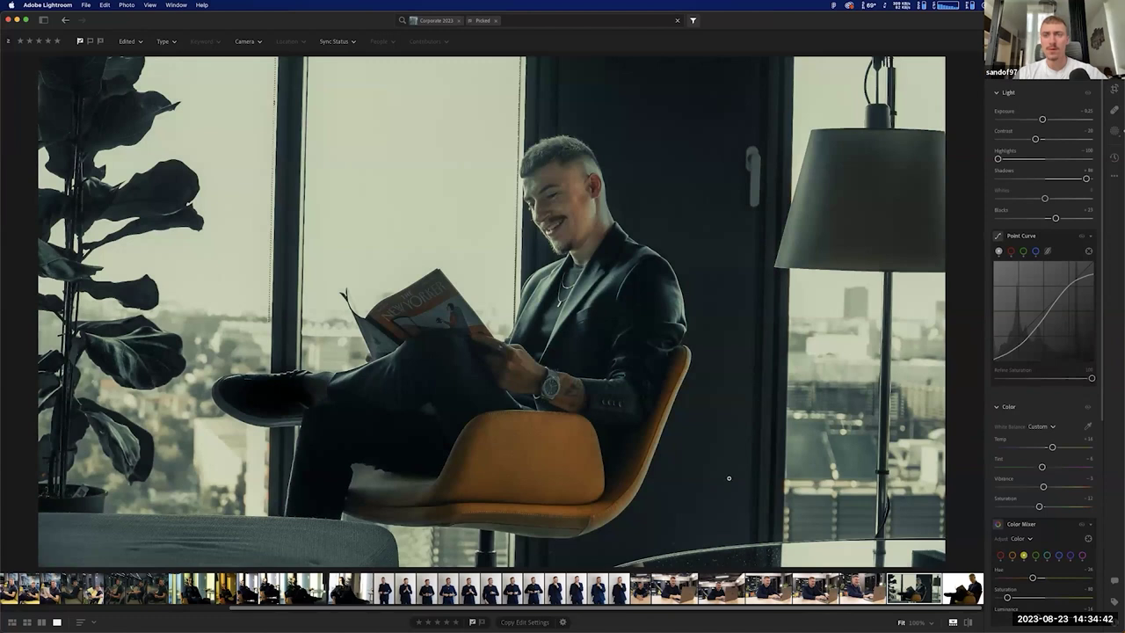
{"action": "scroll", "coordinate": [379, 608], "scroll_direction": "left", "scroll_amount": 1}
{"action": "scroll", "coordinate": [378, 609], "scroll_direction": "left", "scroll_amount": 2}
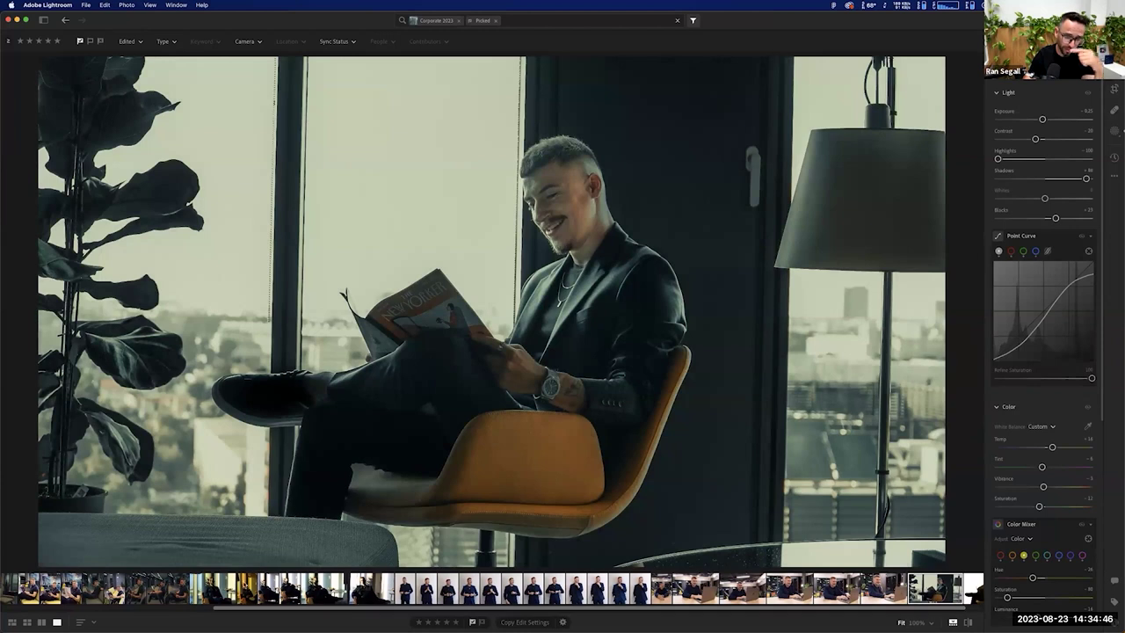
{"action": "left_click", "coordinate": [217, 586]}
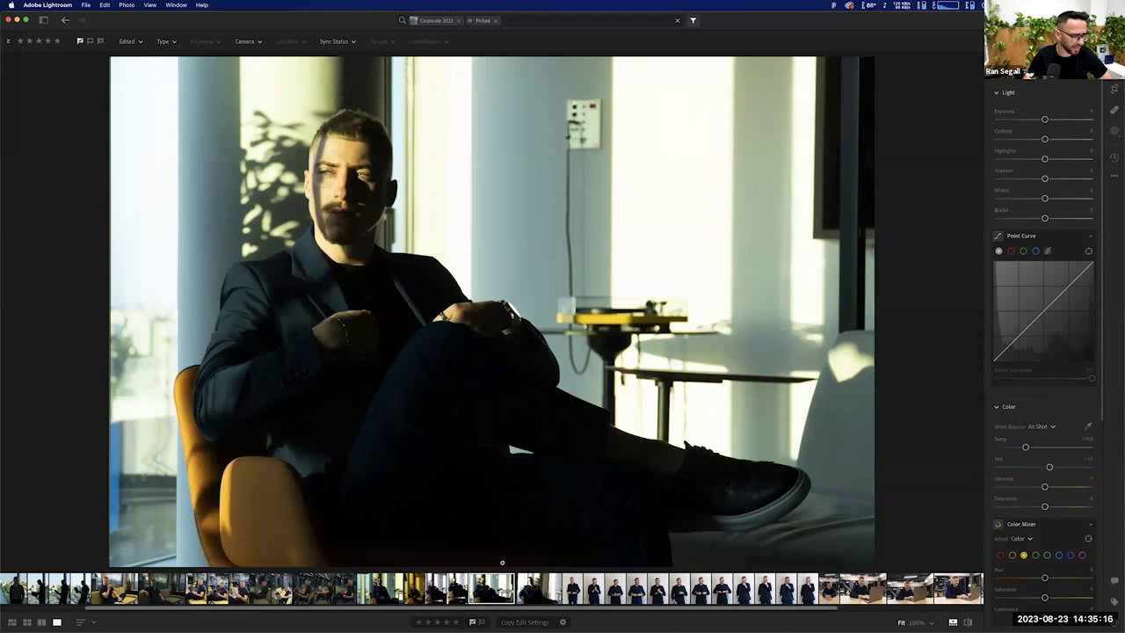
{"action": "left_click_drag", "start_coordinate": [394, 610], "coordinate": [532, 610]}
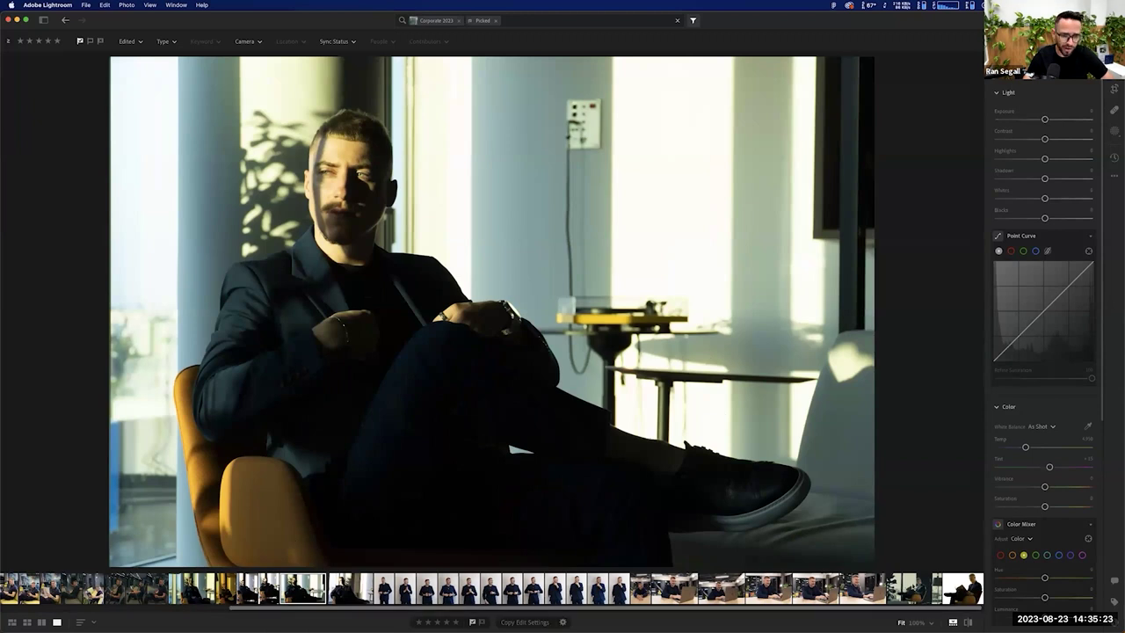
{"action": "left_click", "coordinate": [913, 588]}
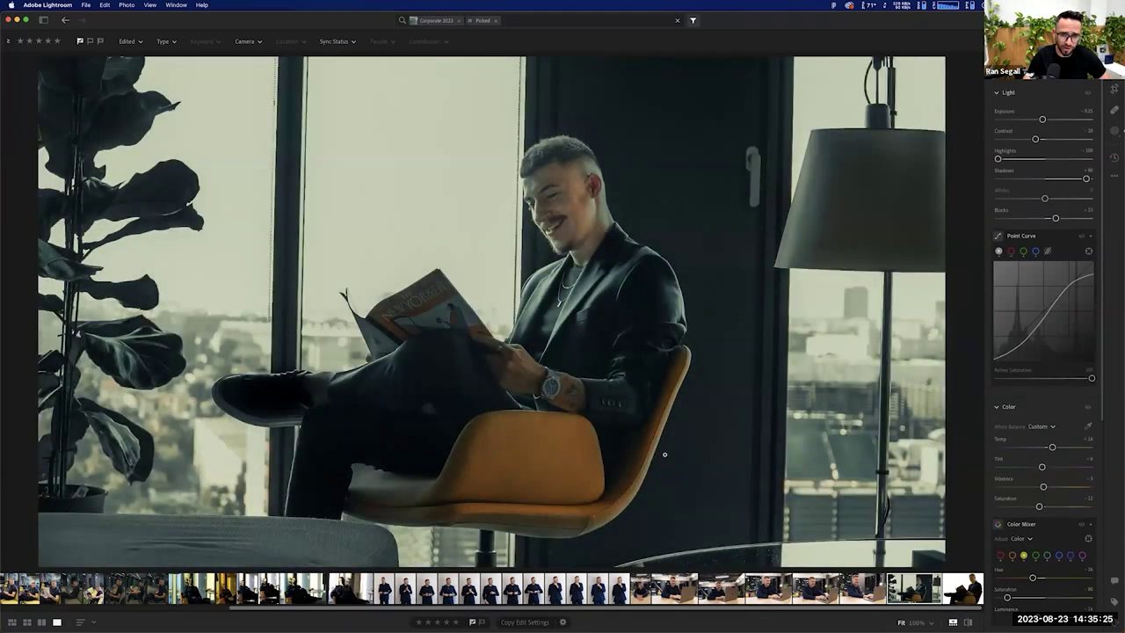
{"action": "key", "text": "backslash"}
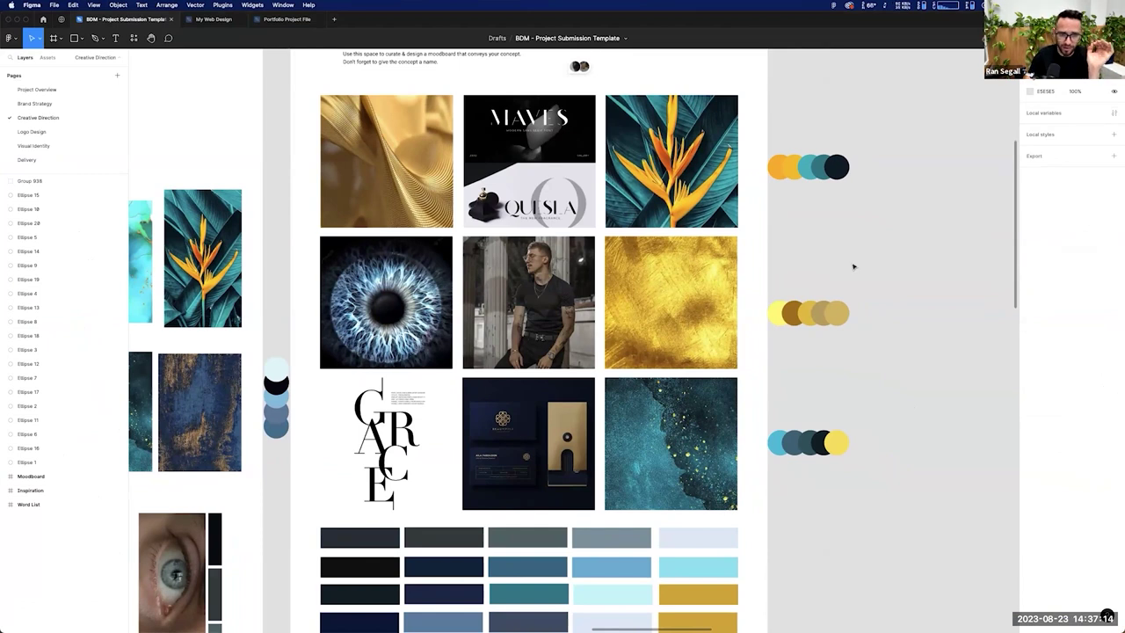
Step: Switch to the moodboard in Figma and examine its images and palettes, singling out the navy and gold branding image
{"action": "scroll", "coordinate": [817, 261], "scroll_direction": "up", "scroll_amount": 2}
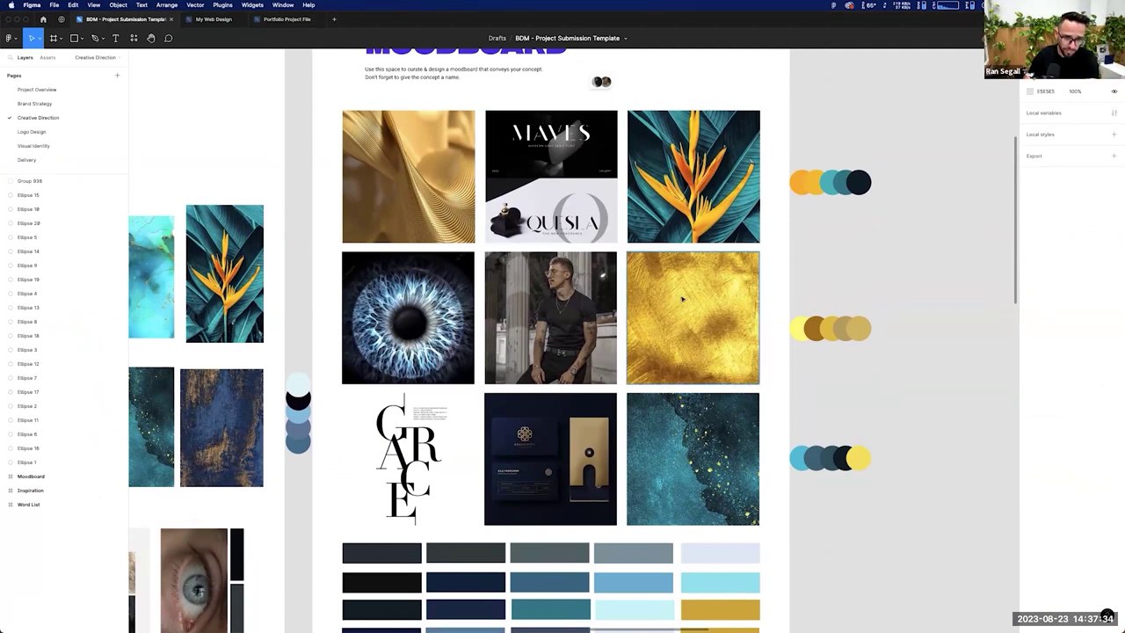
{"action": "left_click", "coordinate": [545, 488]}
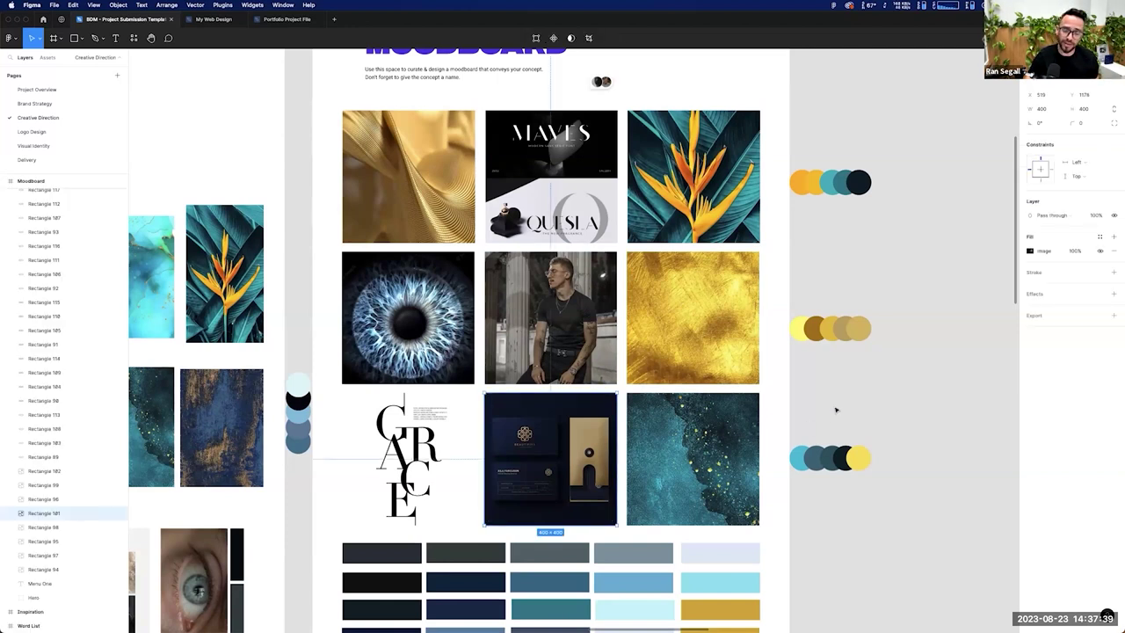
{"action": "scroll", "coordinate": [804, 425], "scroll_direction": "down", "scroll_amount": 2}
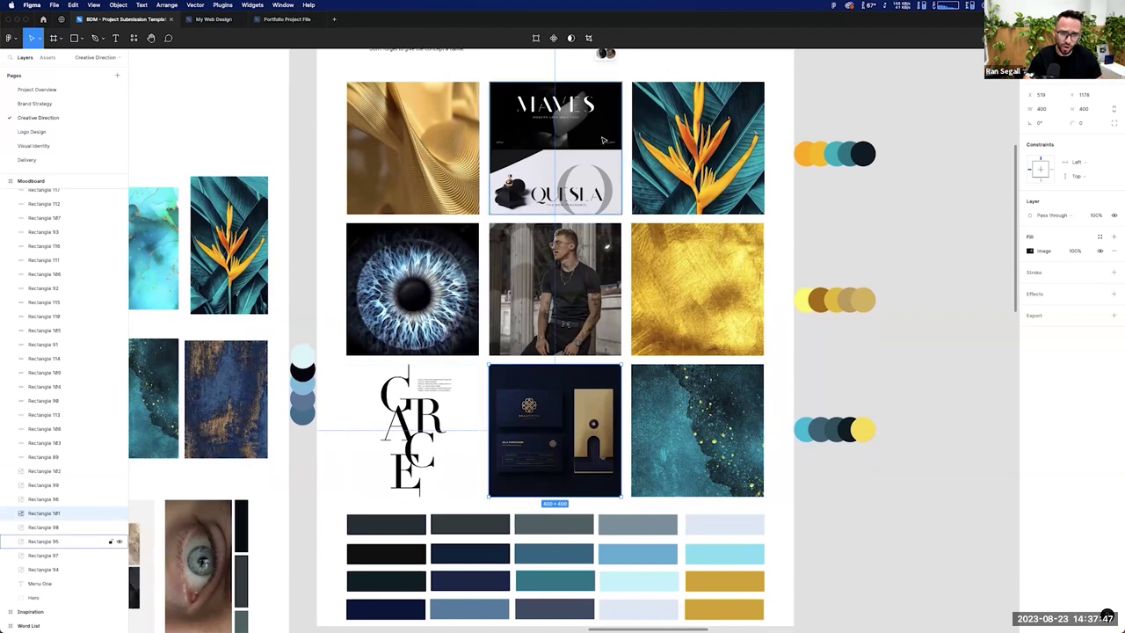
{"action": "left_click", "coordinate": [852, 375]}
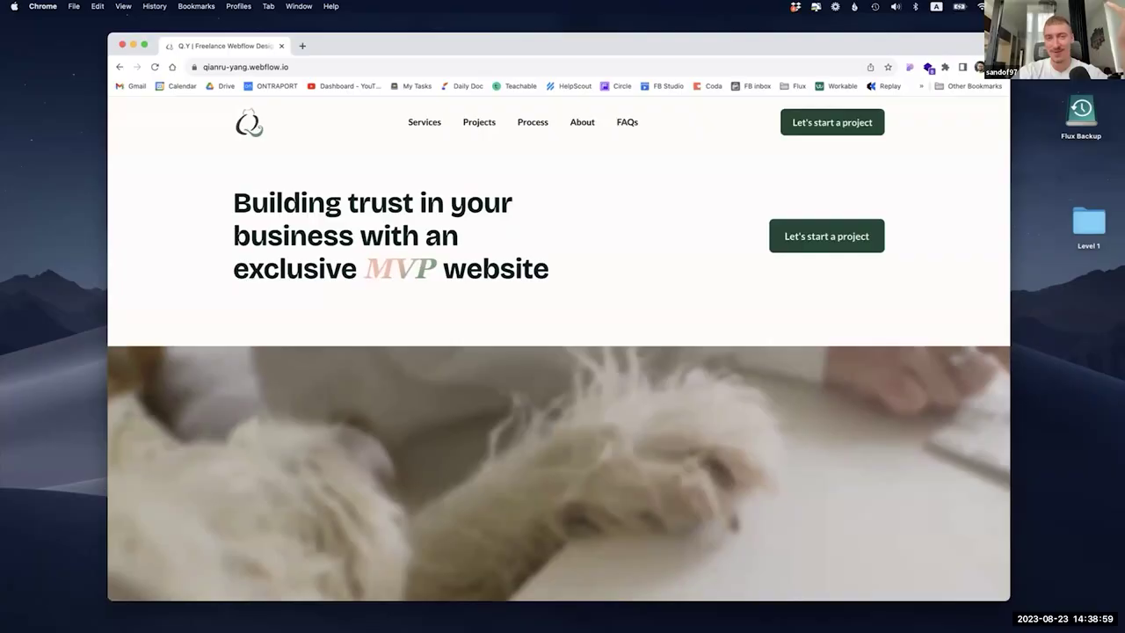
Step: Switch to Photoshop (Beta), dismiss the Generative Fill introduction and open the armchair reading photo from the desktop
{"action": "key", "text": "super+Tab"}
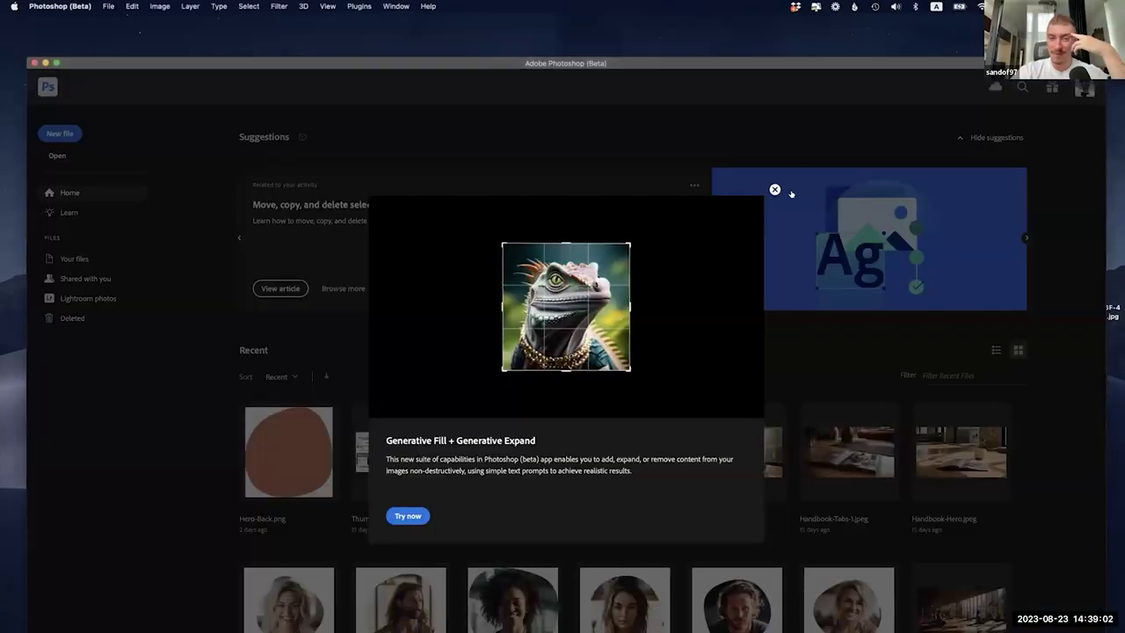
{"action": "left_click", "coordinate": [774, 189]}
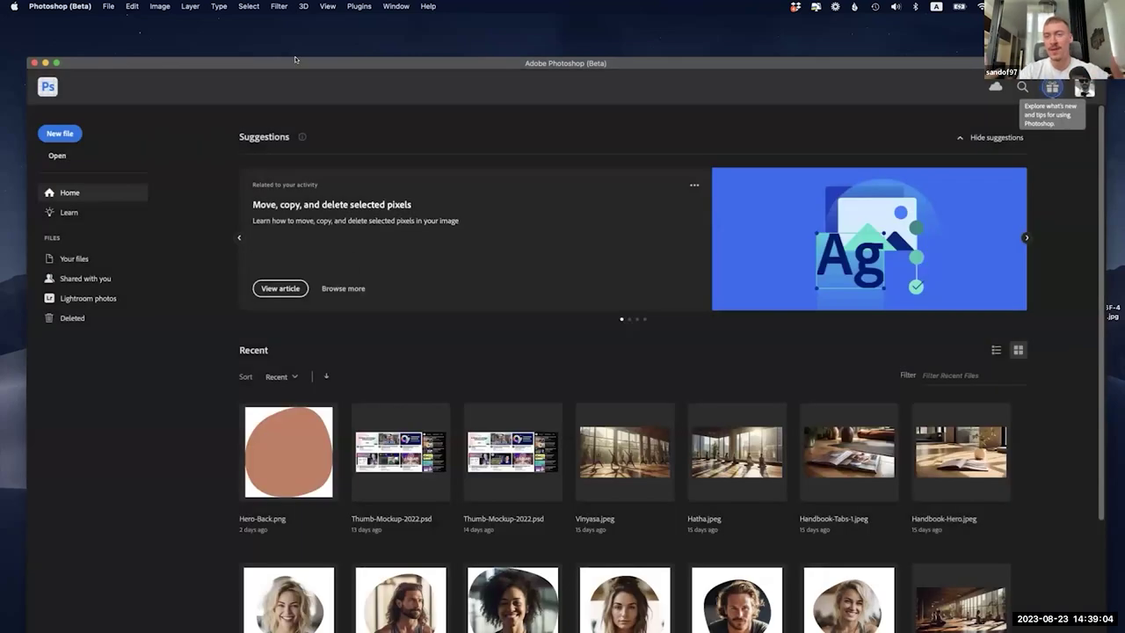
{"action": "left_click_drag", "start_coordinate": [297, 62], "coordinate": [276, 33]}
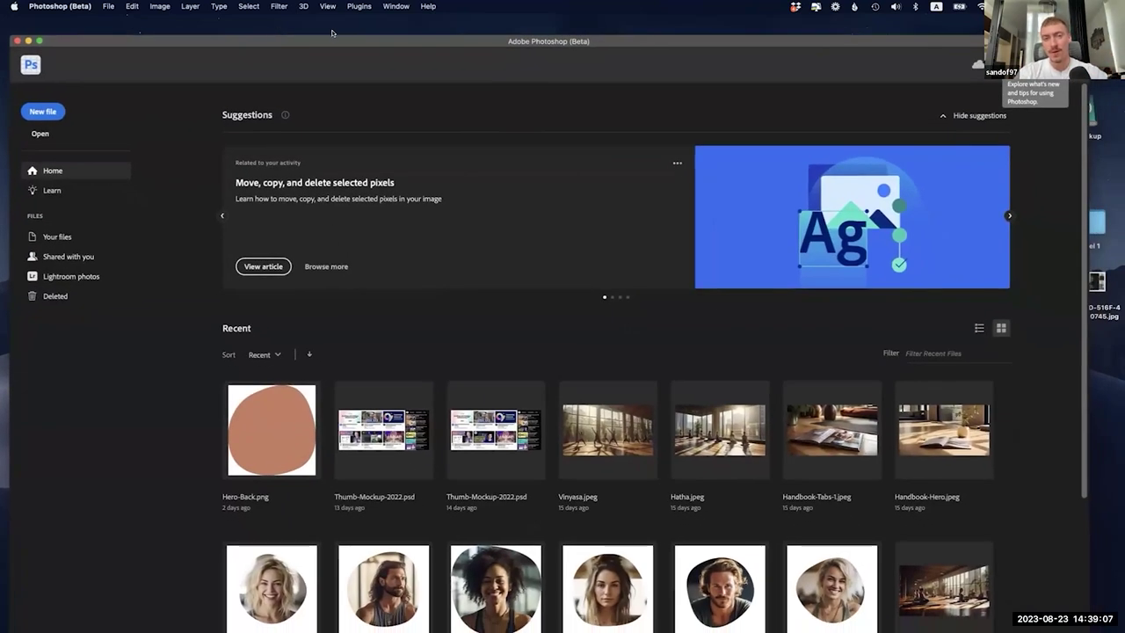
{"action": "key", "text": "super+o"}
{"action": "key", "text": "super+shift+d"}
{"action": "left_click", "coordinate": [724, 336]}
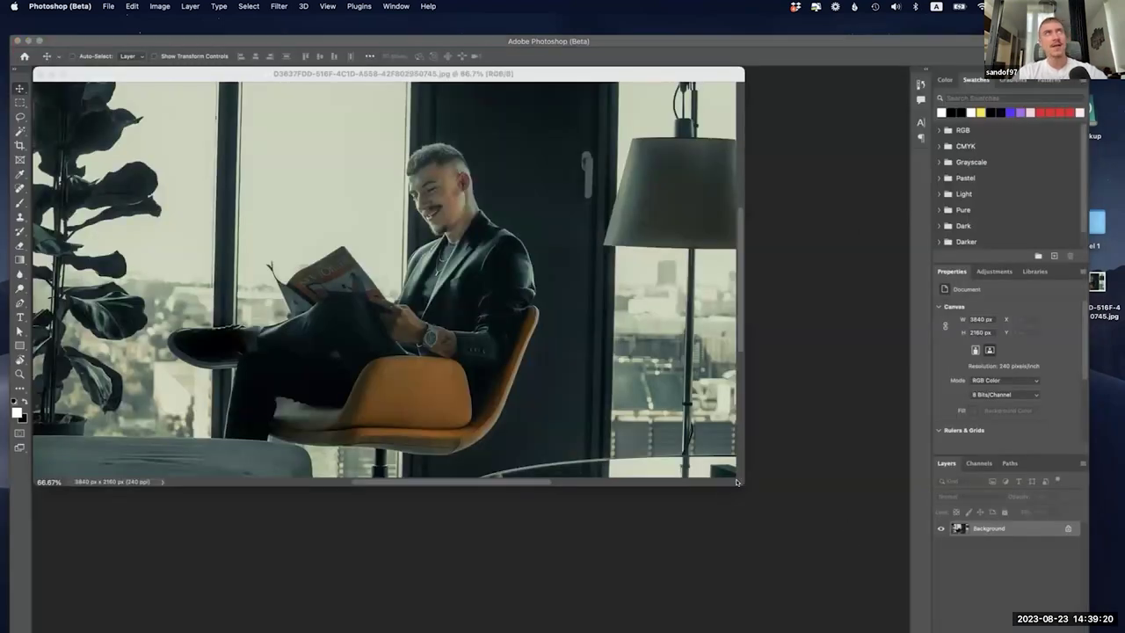
Step: Enlarge the photo's document window to show the whole image and move the window lower in the workspace
{"action": "left_click", "coordinate": [195, 78]}
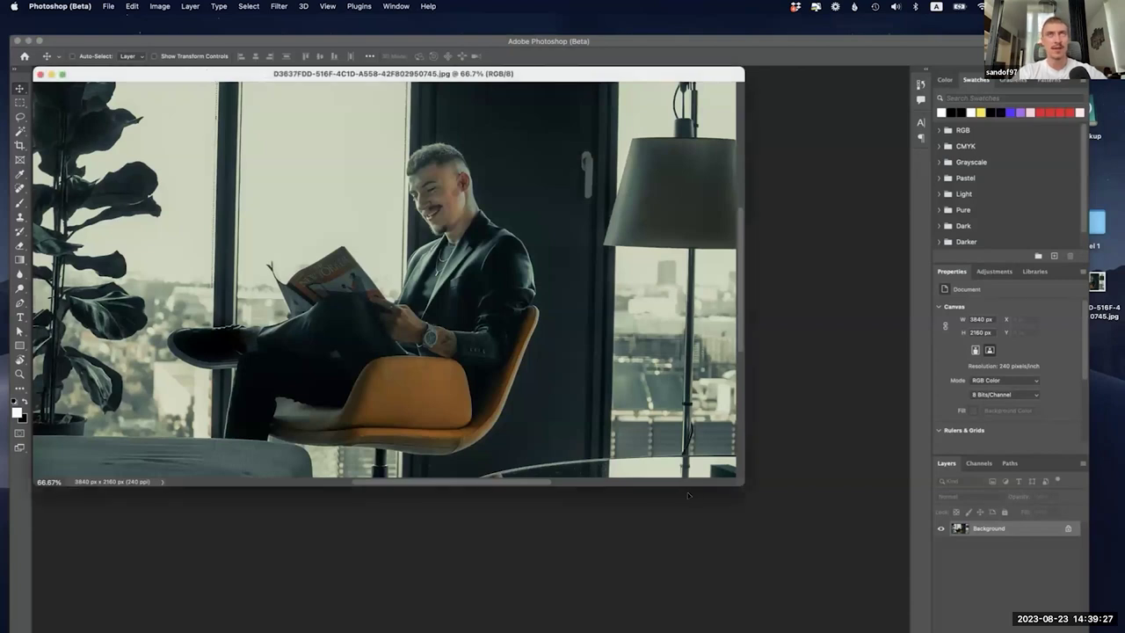
{"action": "double_click", "coordinate": [295, 74]}
{"action": "key", "text": "Escape"}
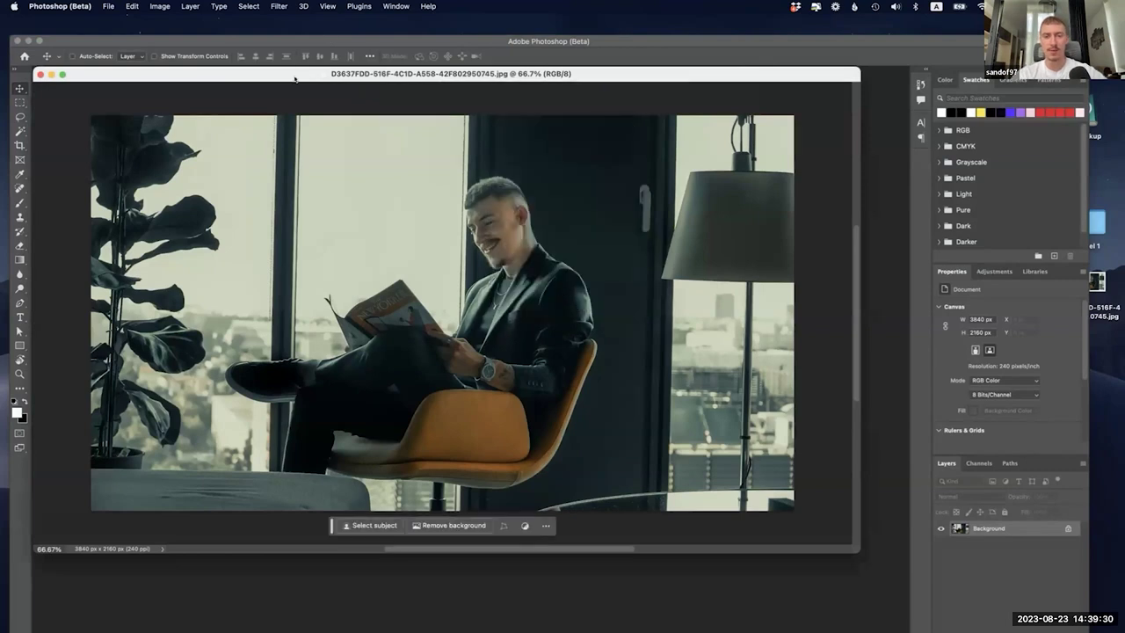
{"action": "left_click_drag", "start_coordinate": [296, 80], "coordinate": [311, 166]}
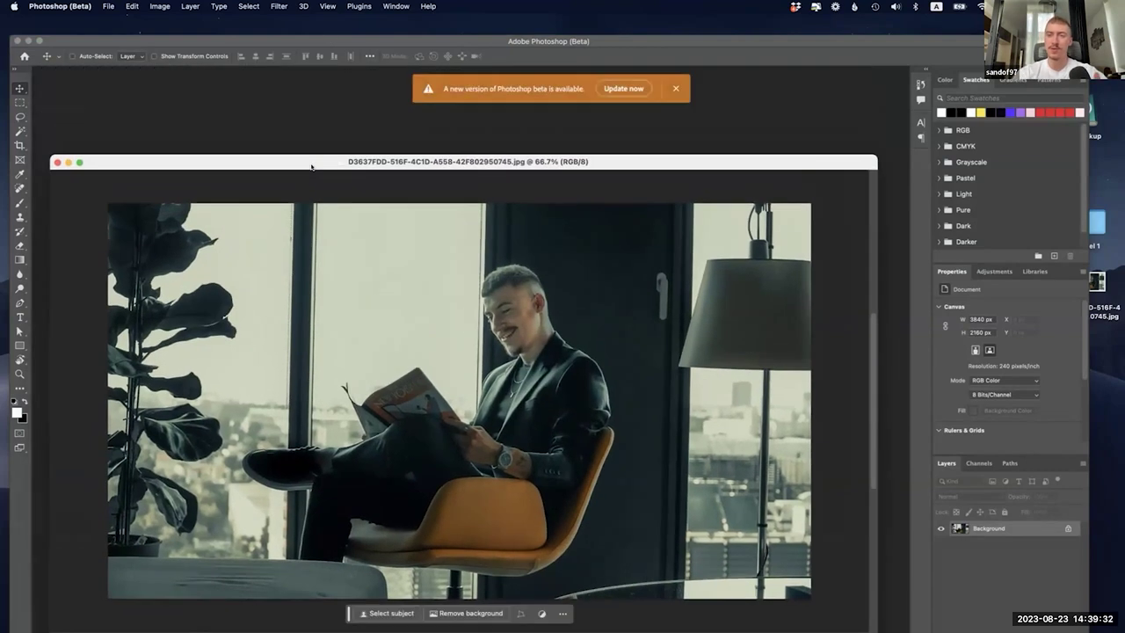
Step: Create a new blank document 1980 px wide and 1000 px high with a white background
{"action": "key", "text": "super+n"}
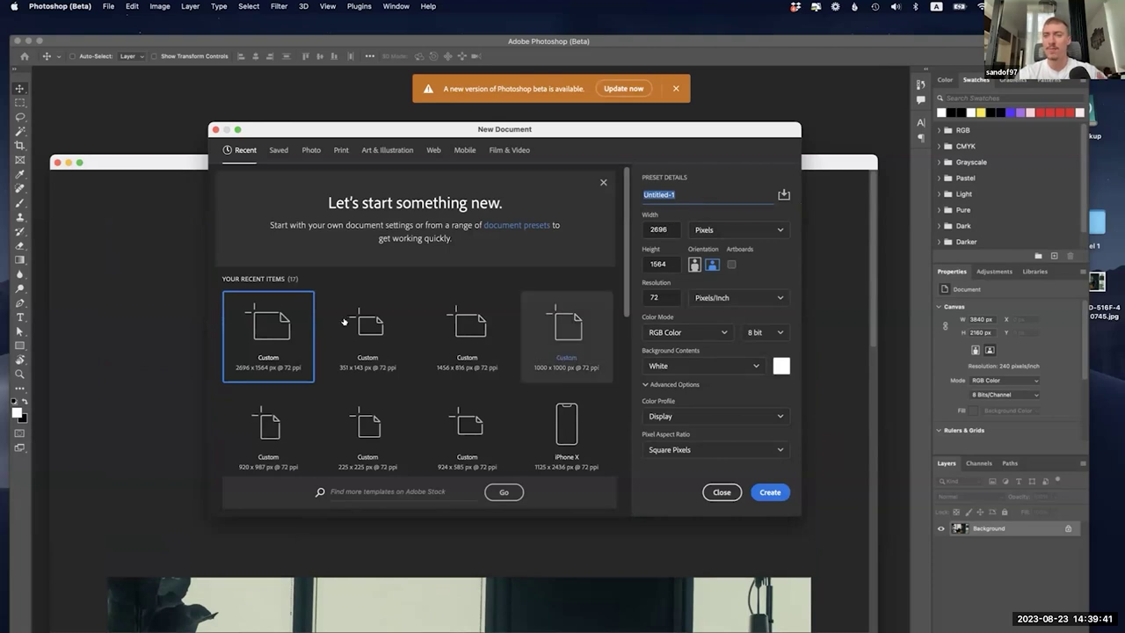
{"action": "scroll", "coordinate": [375, 365], "scroll_direction": "down", "scroll_amount": 1}
{"action": "scroll", "coordinate": [466, 378], "scroll_direction": "up", "scroll_amount": 1}
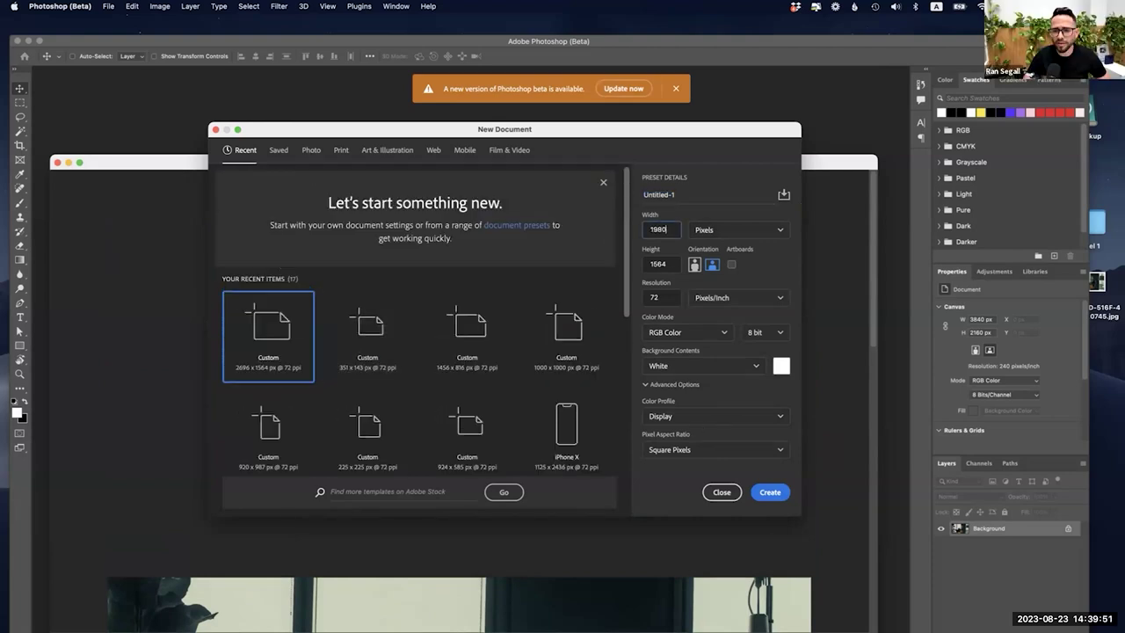
{"action": "key", "text": "Tab"}
{"action": "type", "text": "10"}
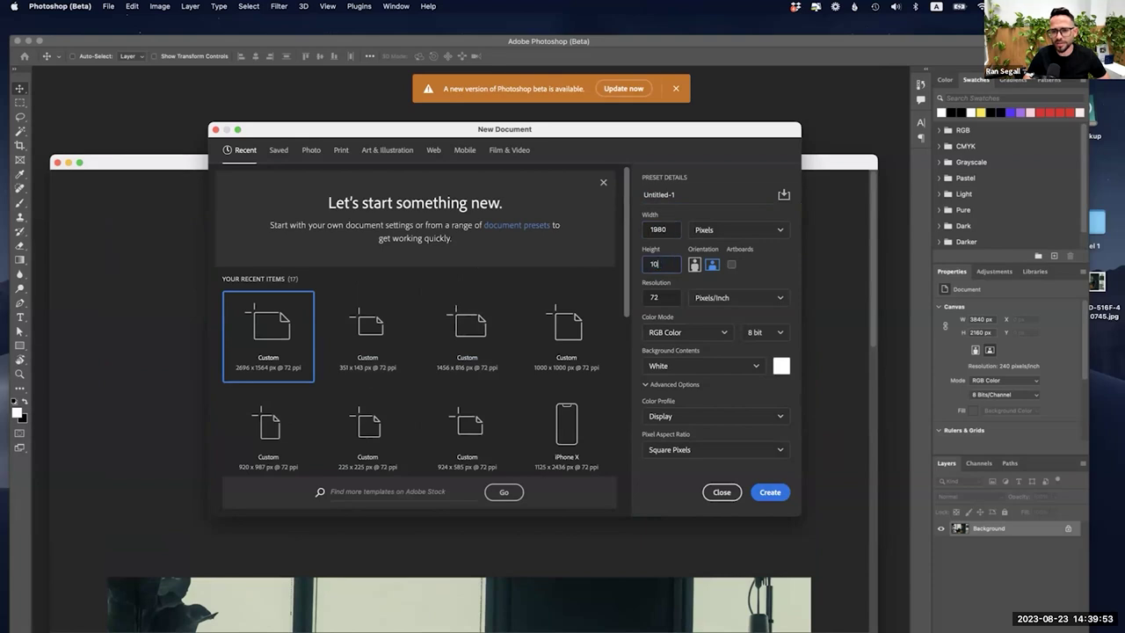
{"action": "type", "text": "00"}
{"action": "key", "text": "Return"}
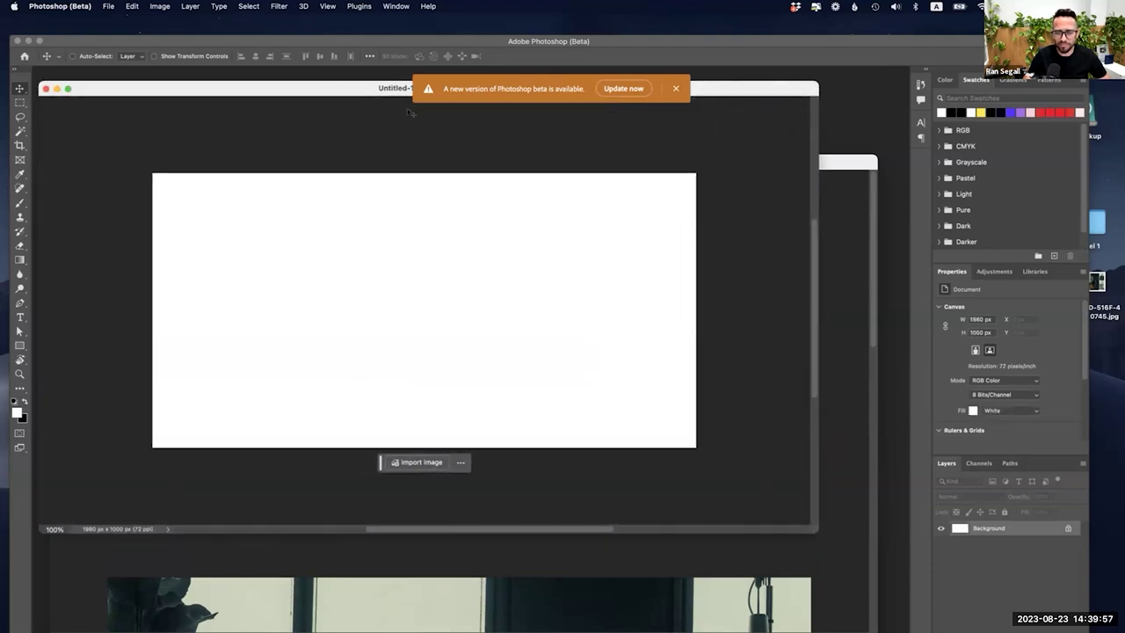
Step: Dismiss the Photoshop update notice and arrange the blank document's window above the photo's window
{"action": "left_click_drag", "start_coordinate": [326, 88], "coordinate": [365, 116]}
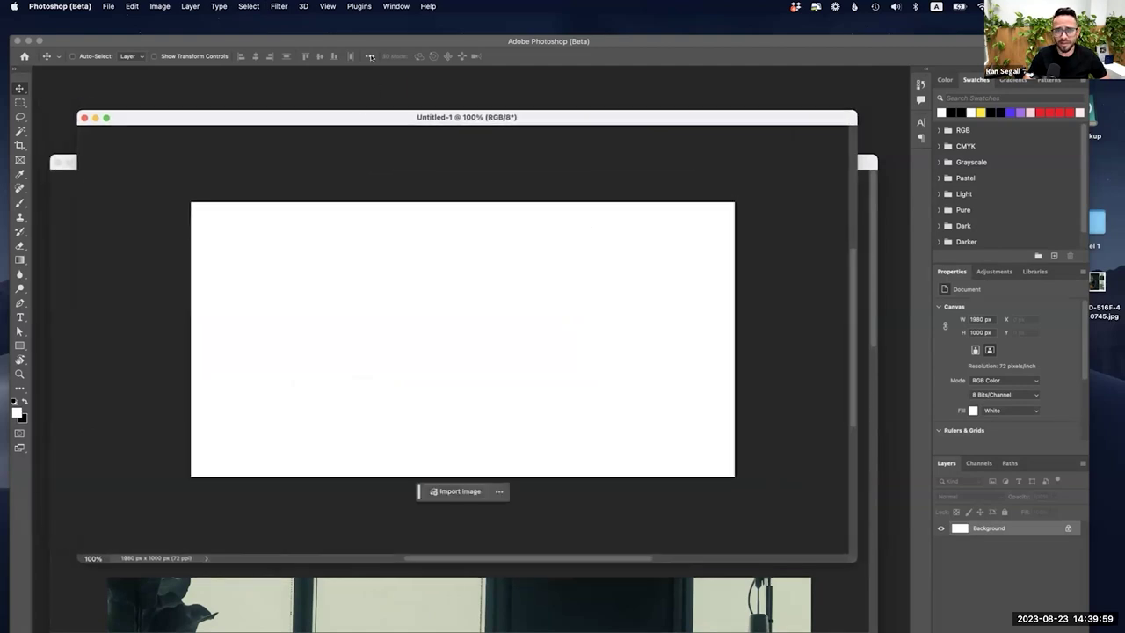
{"action": "left_click", "coordinate": [677, 88]}
{"action": "left_click_drag", "start_coordinate": [667, 112], "coordinate": [690, 92]}
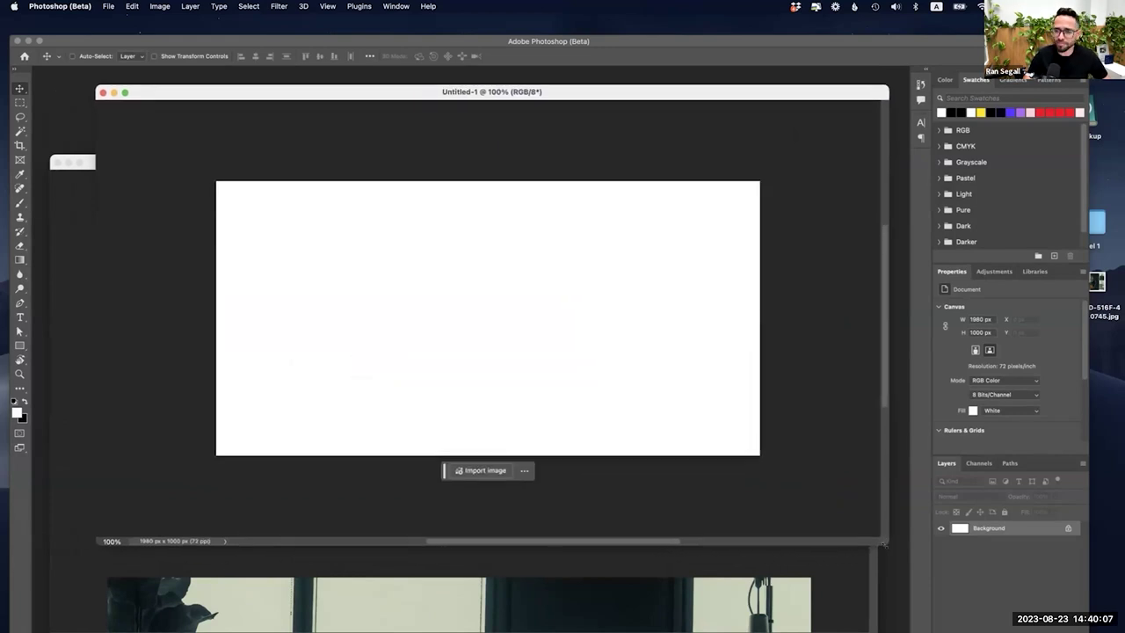
{"action": "scroll", "coordinate": [665, 412], "scroll_direction": "left", "scroll_amount": 3}
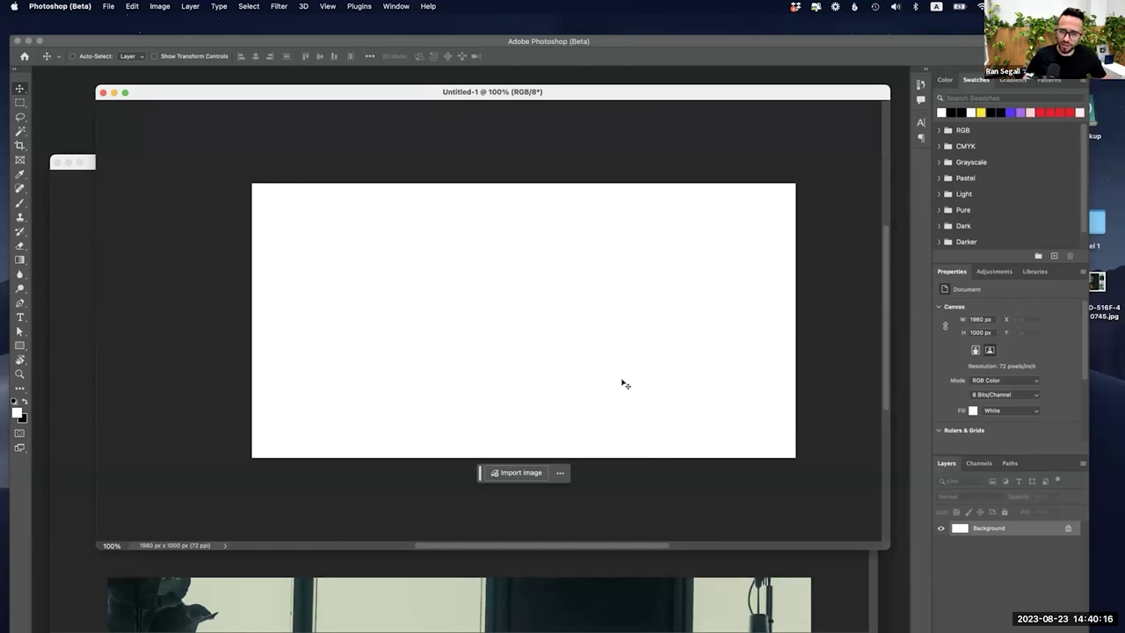
{"action": "scroll", "coordinate": [624, 382], "scroll_direction": "right", "scroll_amount": 3}
{"action": "scroll", "coordinate": [623, 382], "scroll_direction": "left", "scroll_amount": 5}
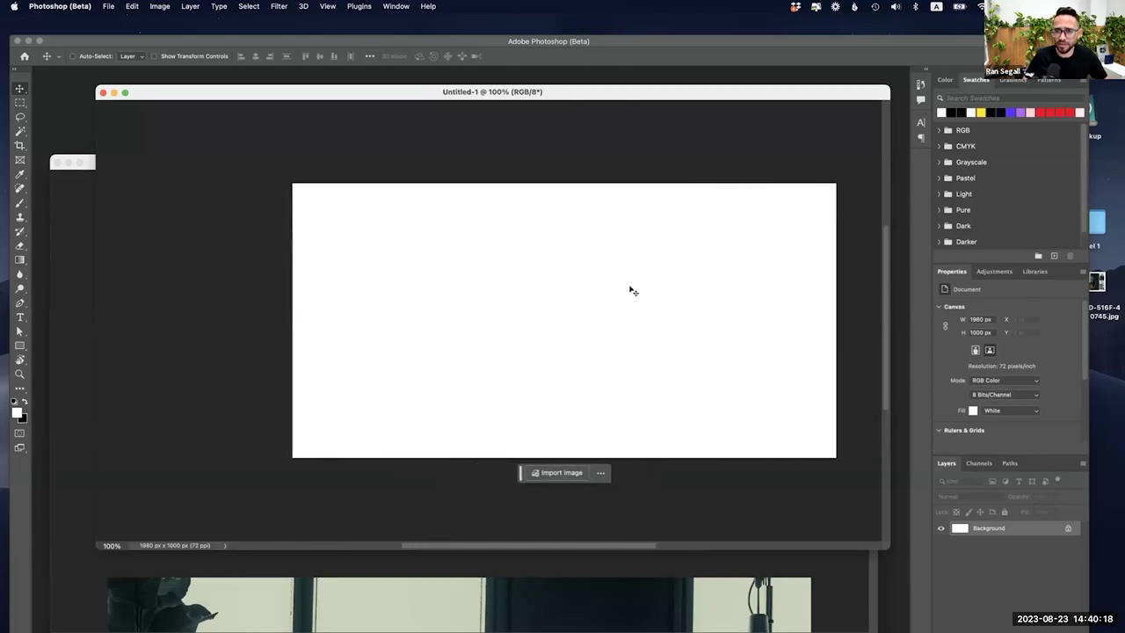
{"action": "left_click_drag", "start_coordinate": [567, 99], "coordinate": [589, 87]}
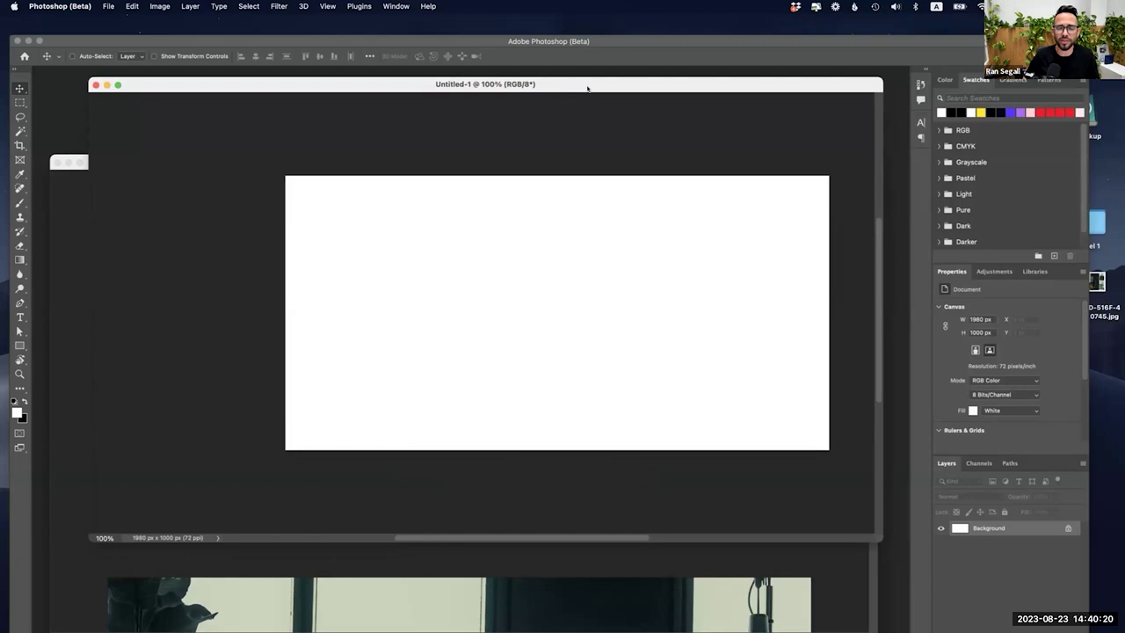
{"action": "scroll", "coordinate": [612, 225], "scroll_direction": "right", "scroll_amount": 1}
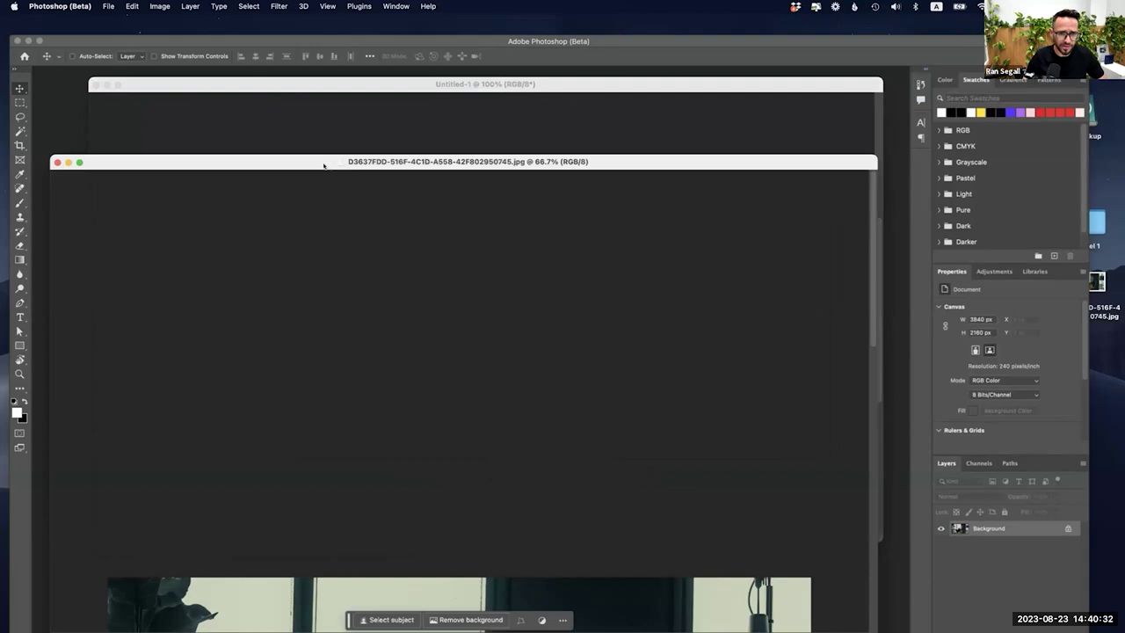
Step: Copy the entire armchair photo and paste it as a layer into the blank 1980 × 1000 px document
{"action": "key", "text": "super+a"}
{"action": "key", "text": "super+c"}
{"action": "left_click", "coordinate": [252, 106]}
{"action": "key", "text": "super+v"}
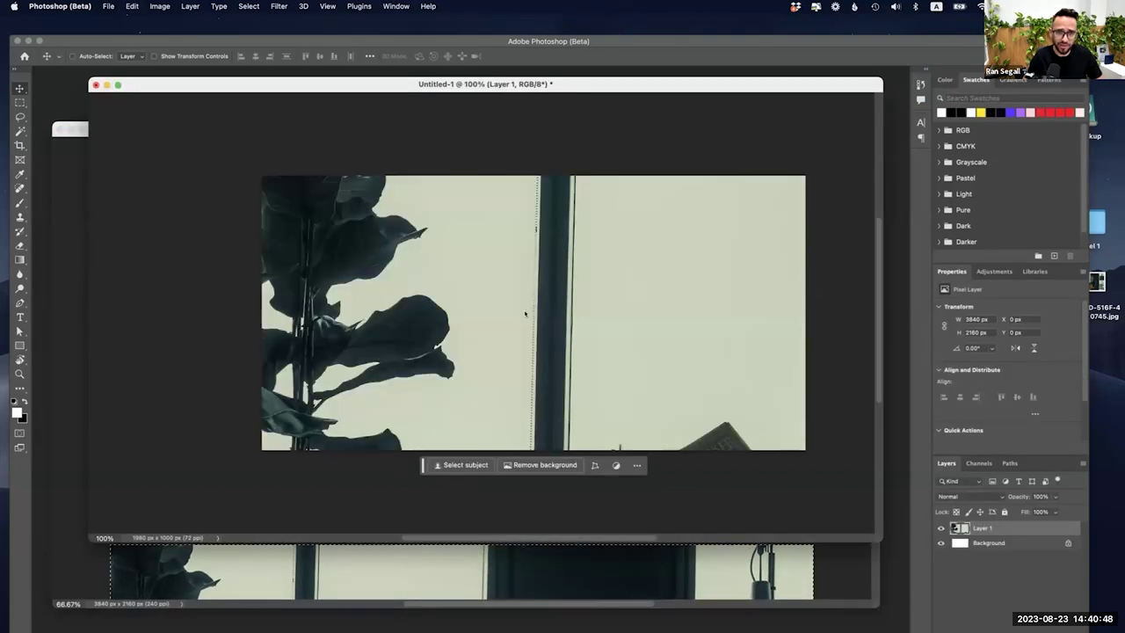
Step: Start a free transform on the pasted photo and reposition it so the man and his magazine sit inside the canvas
{"action": "key", "text": "super+minus"}
{"action": "key", "text": "super+minus"}
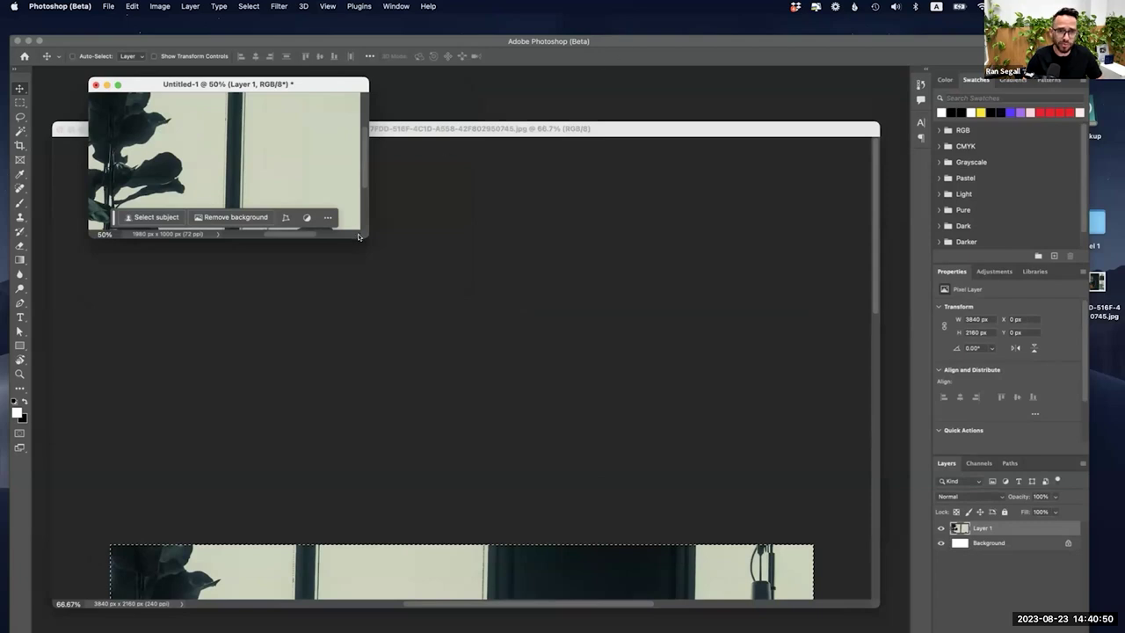
{"action": "double_click", "coordinate": [359, 236]}
{"action": "key", "text": "super+t"}
{"action": "left_click_drag", "start_coordinate": [510, 306], "coordinate": [417, 275]}
{"action": "left_click_drag", "start_coordinate": [443, 303], "coordinate": [492, 315]}
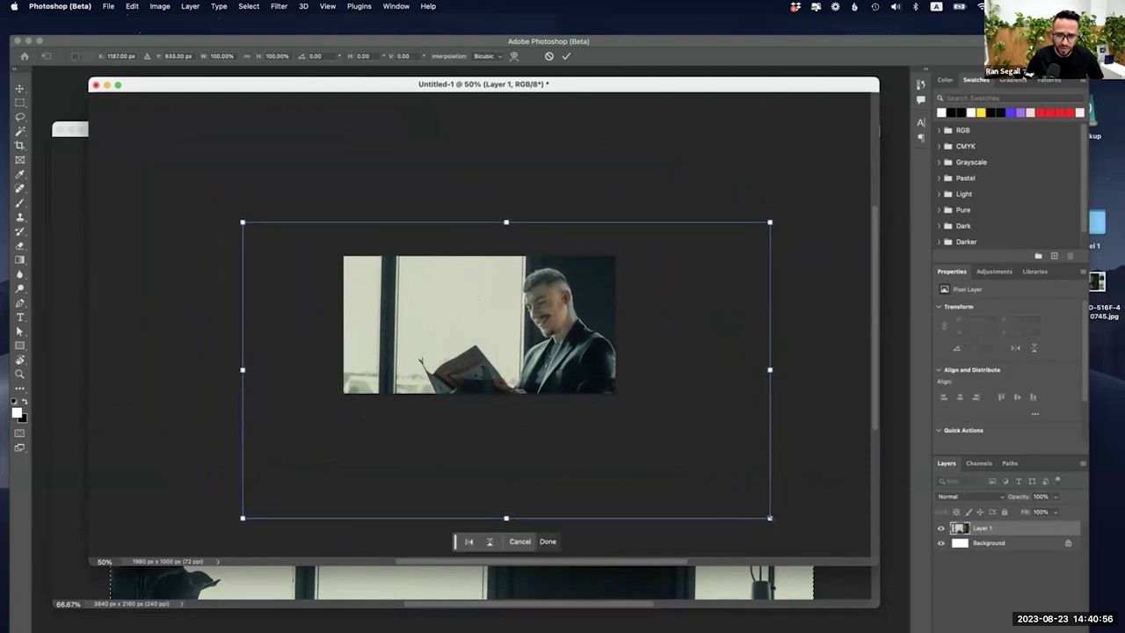
Step: Scale the pasted photo to about 70%, framing the plant and the seated man within the canvas, and apply the transform
{"action": "left_click_drag", "start_coordinate": [770, 518], "coordinate": [624, 435]}
{"action": "left_click_drag", "start_coordinate": [546, 354], "coordinate": [622, 365]}
{"action": "mouse_move", "coordinate": [320, 447]}
{"action": "left_mouse_down"}
{"action": "mouse_move", "coordinate": [282, 465]}
{"action": "mouse_move", "coordinate": [302, 457]}
{"action": "left_mouse_up"}
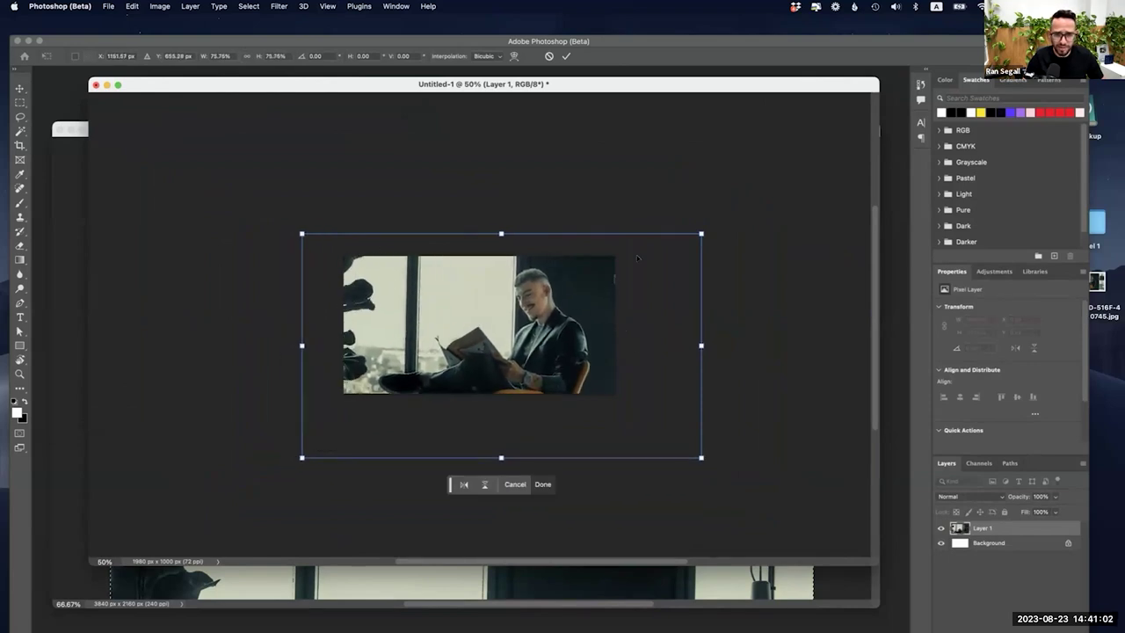
{"action": "left_click_drag", "start_coordinate": [301, 457], "coordinate": [316, 449]}
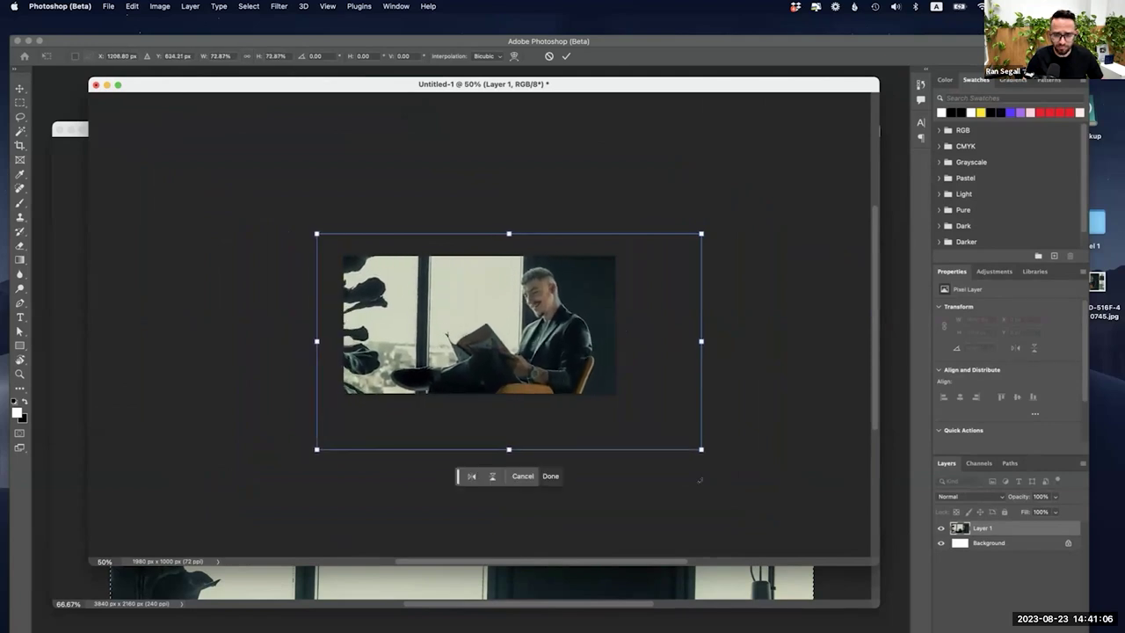
{"action": "mouse_move", "coordinate": [700, 449]}
{"action": "left_mouse_down"}
{"action": "mouse_move", "coordinate": [724, 461]}
{"action": "mouse_move", "coordinate": [698, 448]}
{"action": "left_mouse_up"}
{"action": "left_click_drag", "start_coordinate": [314, 447], "coordinate": [327, 439]}
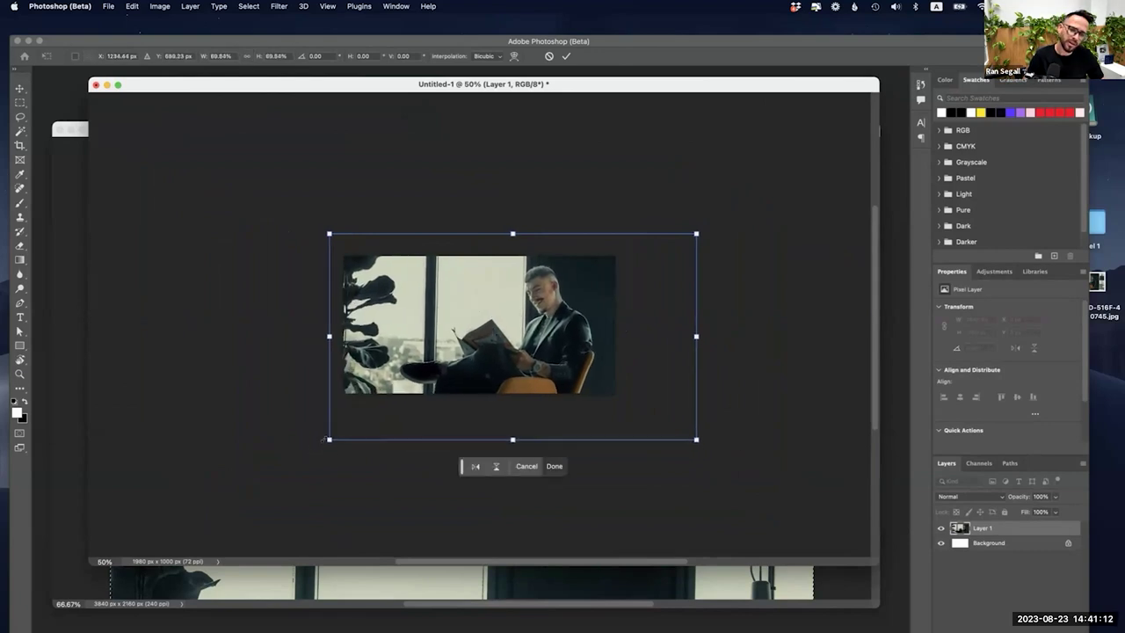
{"action": "key", "text": "Return"}
{"action": "left_click_drag", "start_coordinate": [878, 562], "coordinate": [856, 539]}
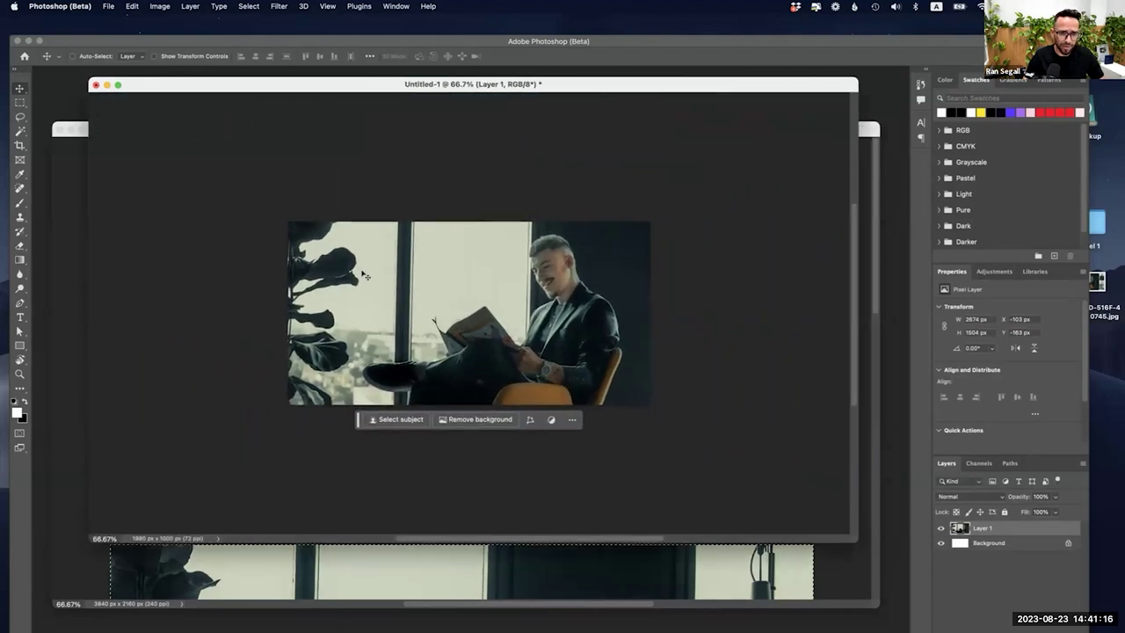
{"action": "key", "text": "super+1"}
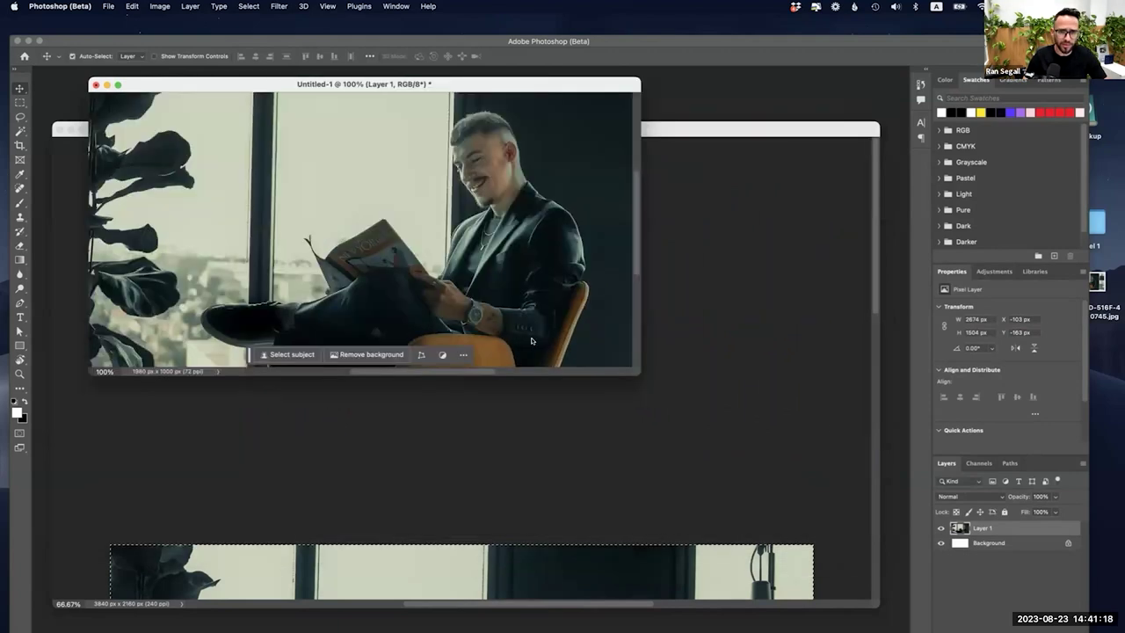
Step: Remove the dark window bar between the plant and the man with a full-height selection and a Generative Fill prompted "remove bar"
{"action": "double_click", "coordinate": [353, 85]}
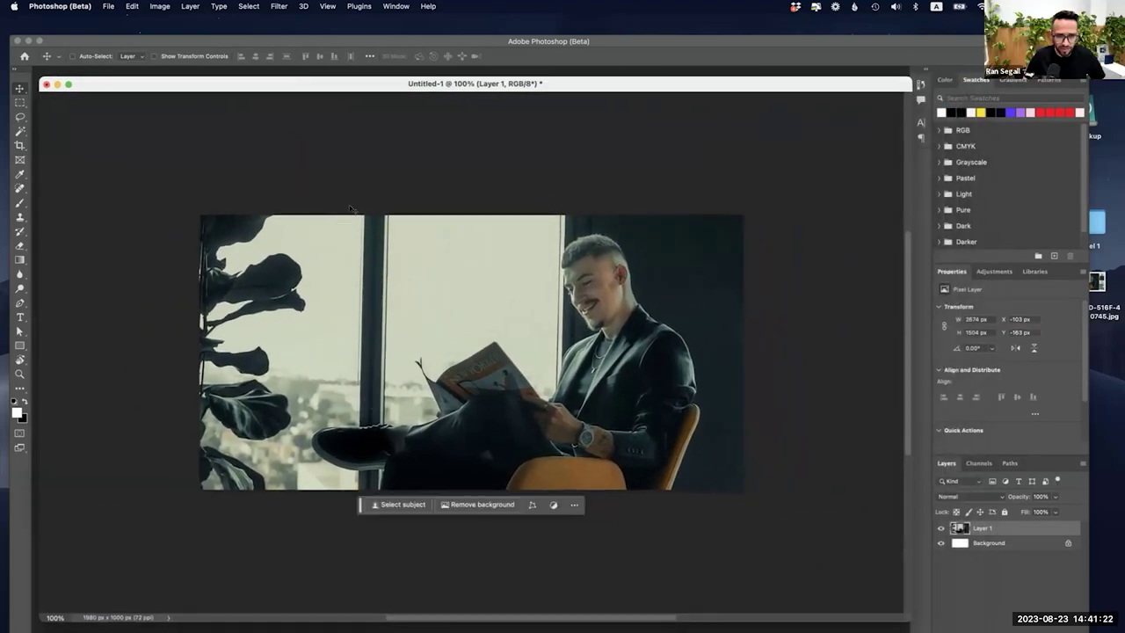
{"action": "scroll", "coordinate": [387, 448], "scroll_direction": "left", "scroll_amount": 3}
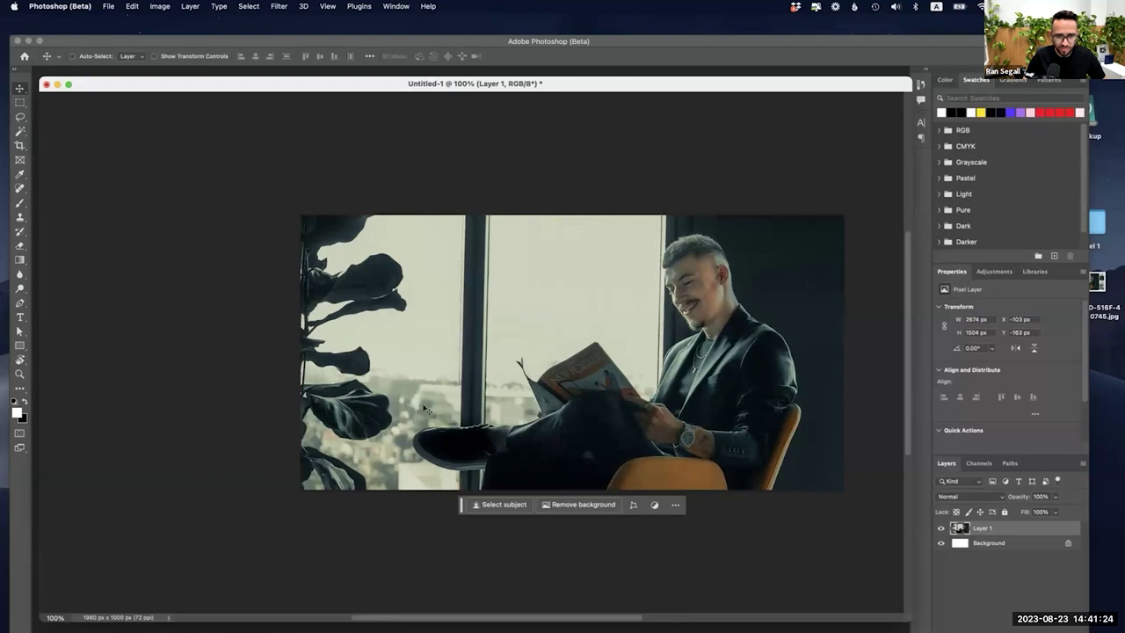
{"action": "scroll", "coordinate": [426, 407], "scroll_direction": "right", "scroll_amount": 1}
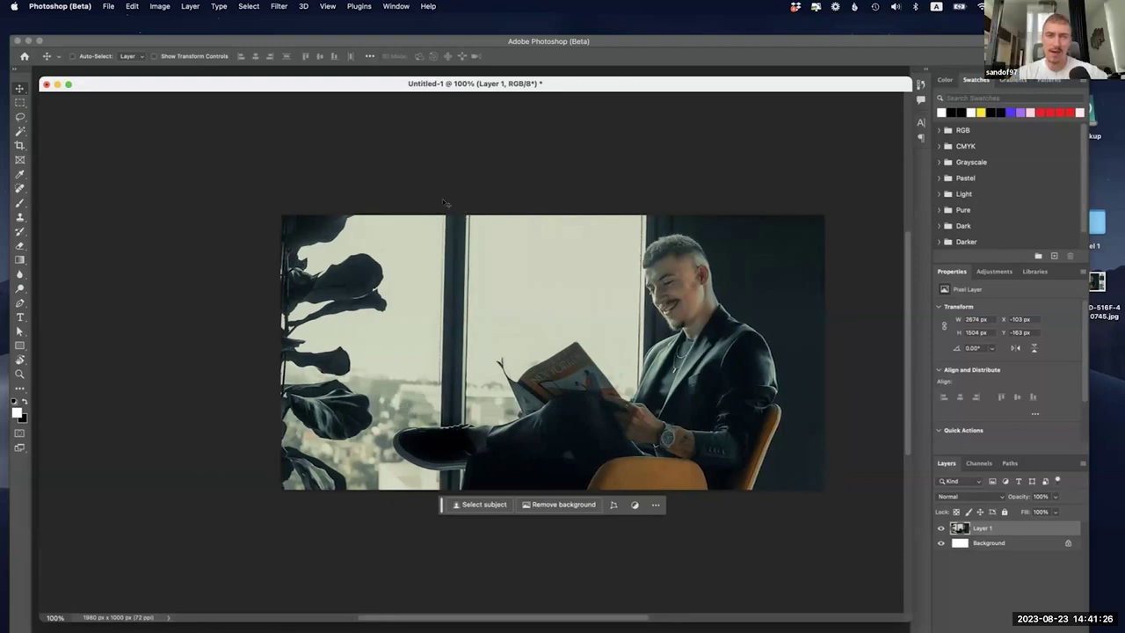
{"action": "key", "text": "m"}
{"action": "left_click_drag", "start_coordinate": [432, 208], "coordinate": [472, 504]}
{"action": "left_click", "coordinate": [393, 504]}
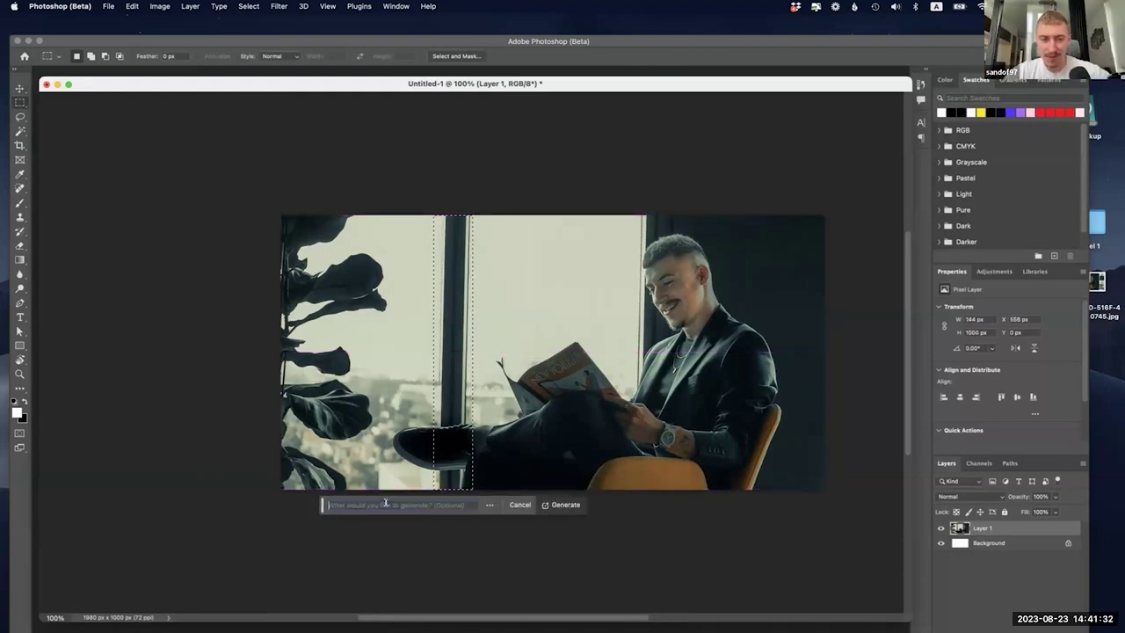
{"action": "type", "text": "remove bar"}
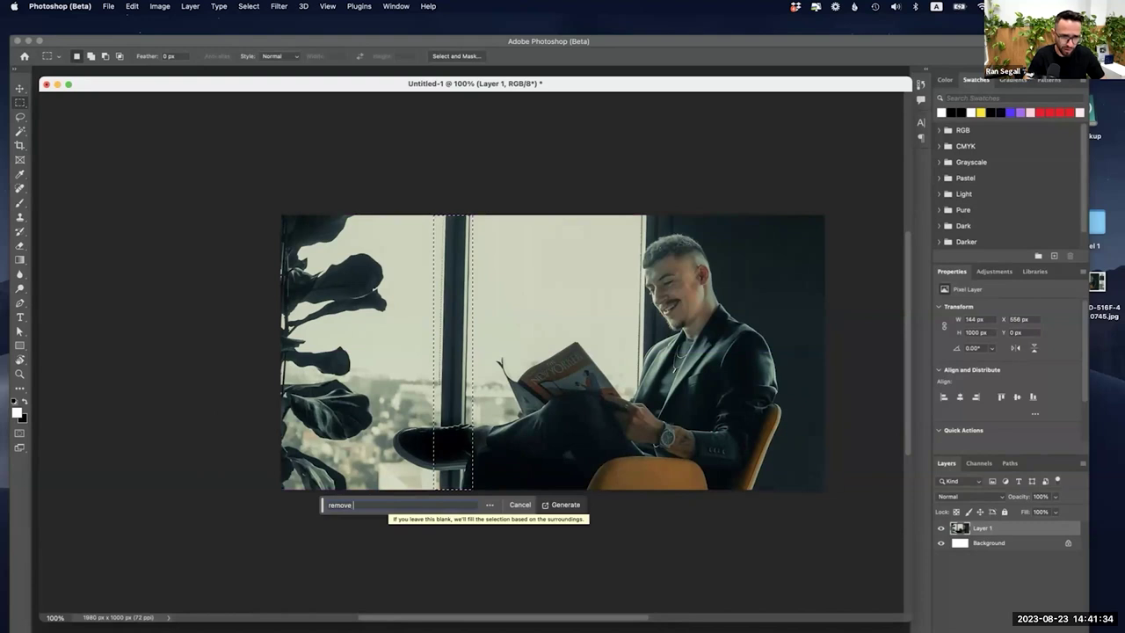
{"action": "left_click", "coordinate": [563, 504]}
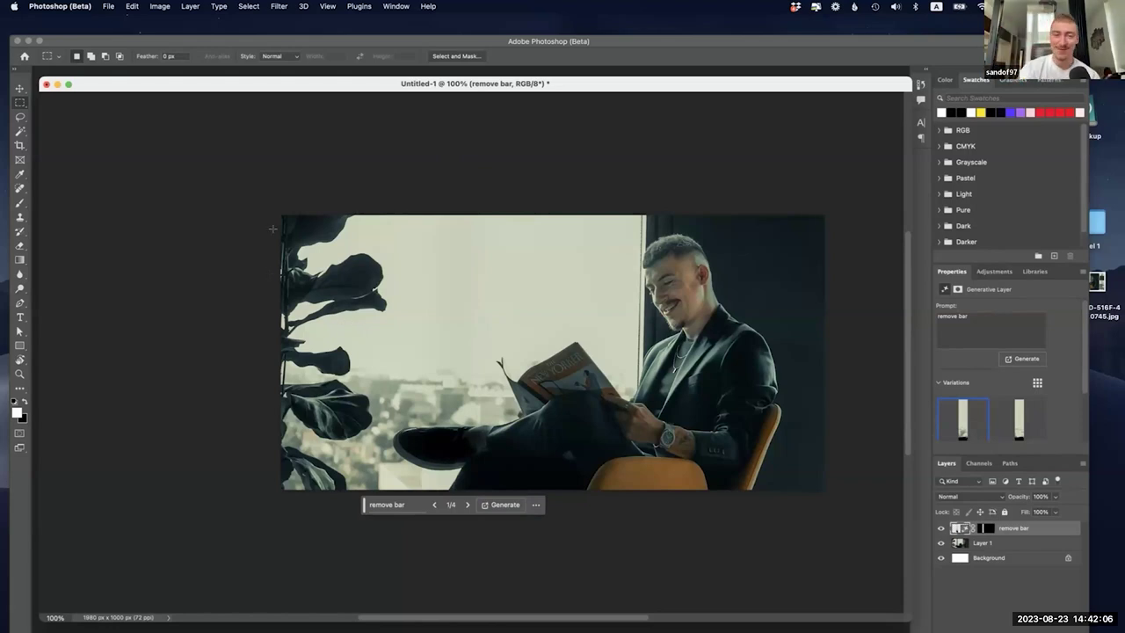
Step: Select the whole area around the plant and erase it with a Generative Fill prompted "remove plant"
{"action": "left_click_drag", "start_coordinate": [269, 202], "coordinate": [388, 507]}
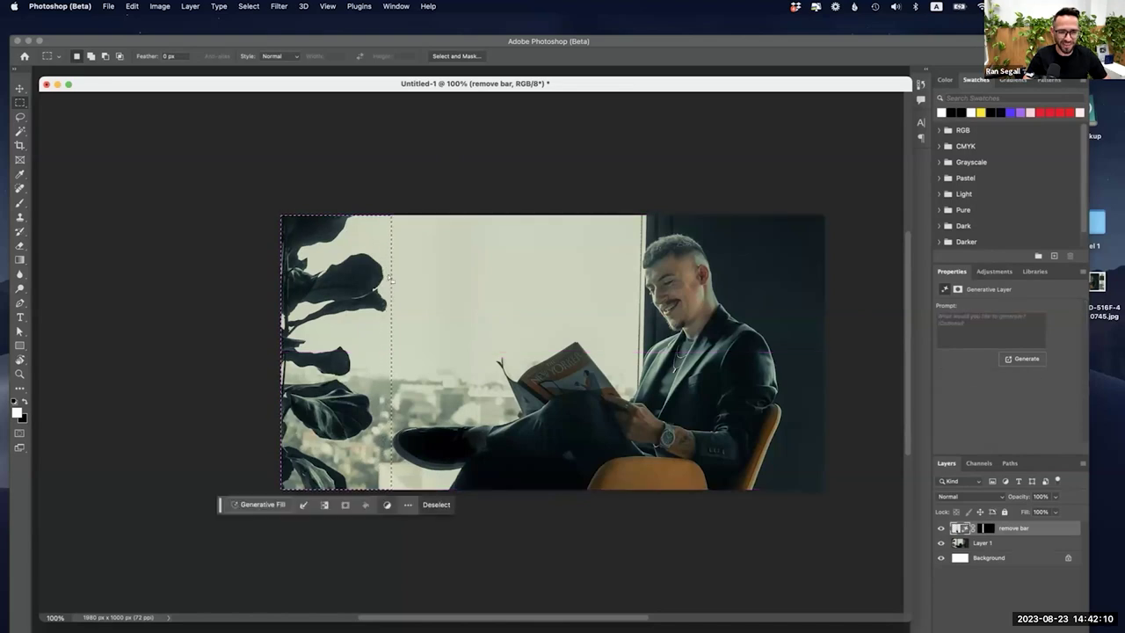
{"action": "left_click", "coordinate": [255, 505]}
{"action": "type", "text": "remove plant"}
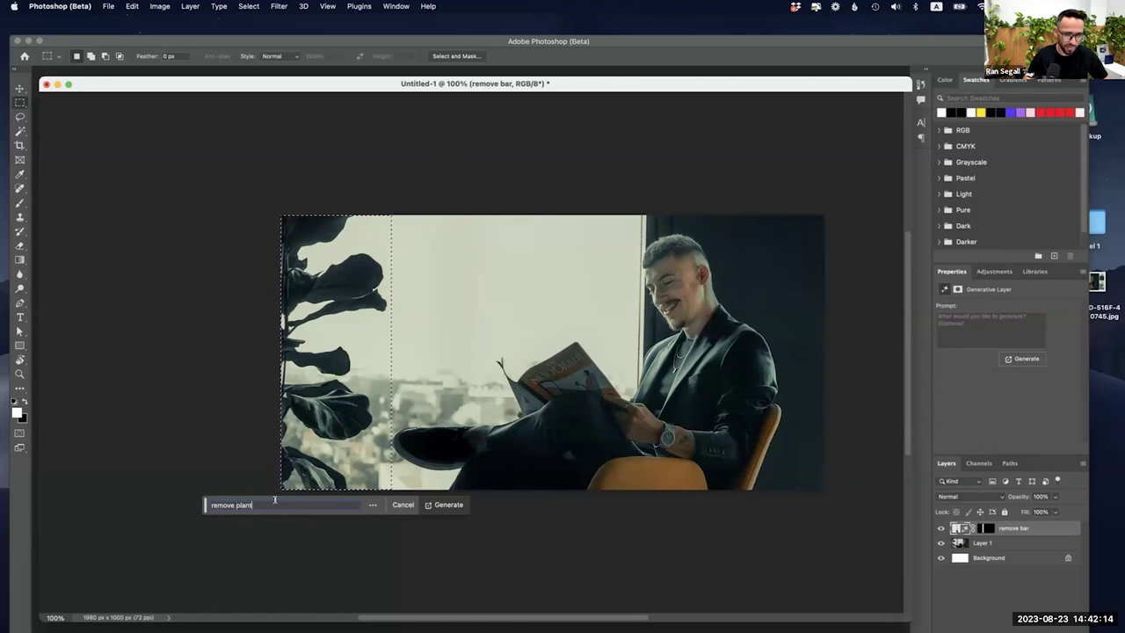
{"action": "left_click", "coordinate": [439, 505]}
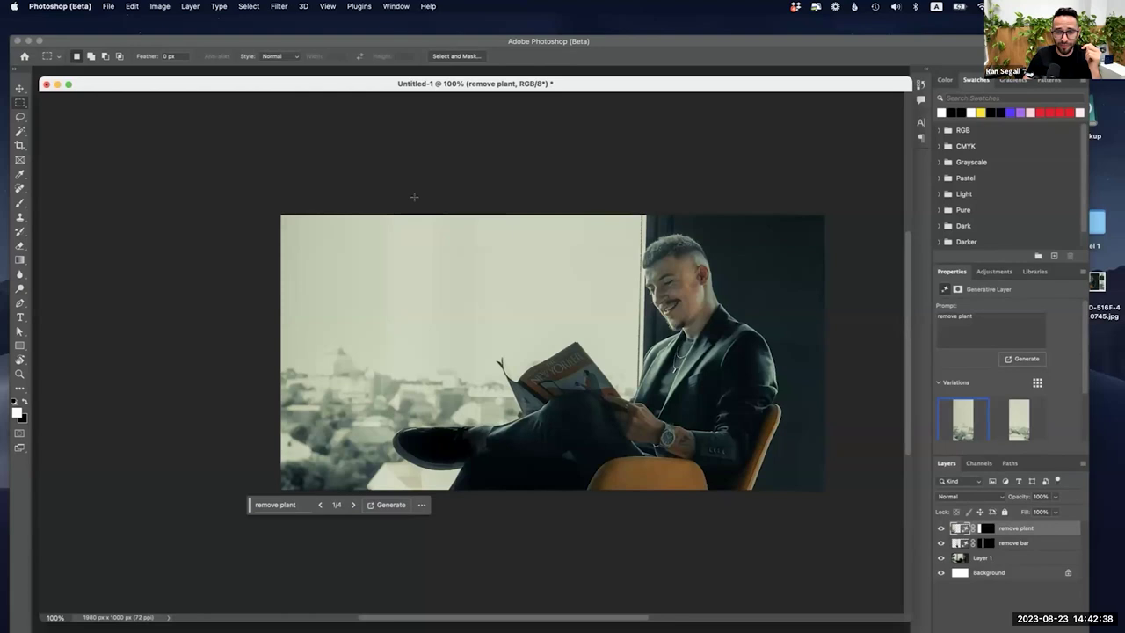
Step: Merge the "remove plant" and "remove bar" generative layers with the photo layer into a single layer
{"action": "left_click_drag", "start_coordinate": [297, 228], "coordinate": [603, 410]}
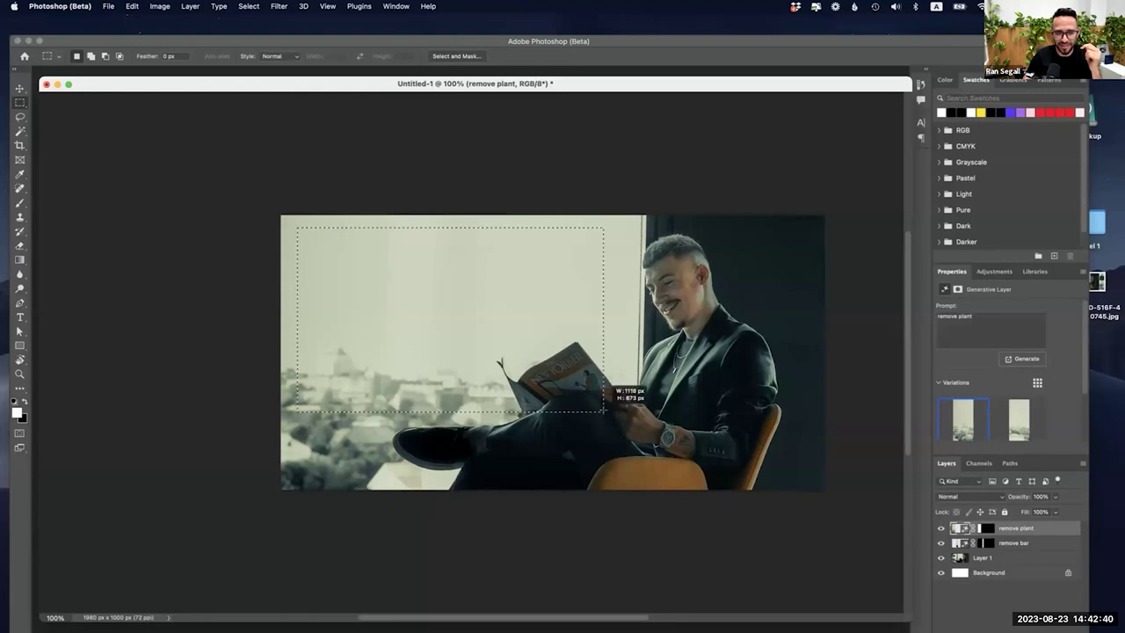
{"action": "left_click", "coordinate": [594, 444]}
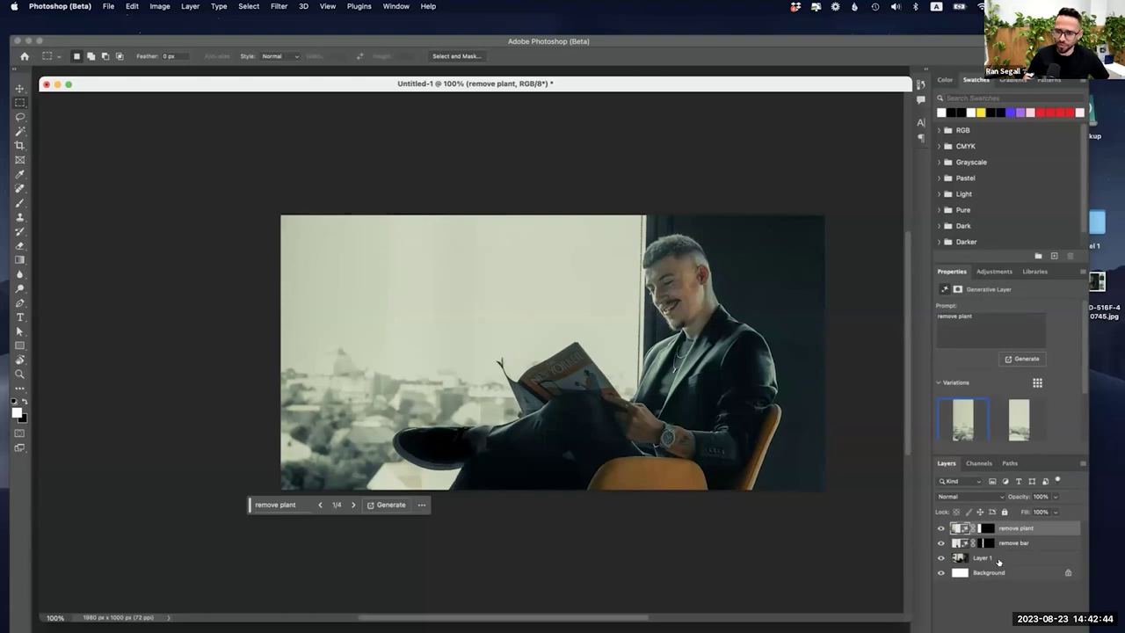
{"action": "left_click", "coordinate": [990, 556], "text": "shift"}
{"action": "key", "text": "super+e"}
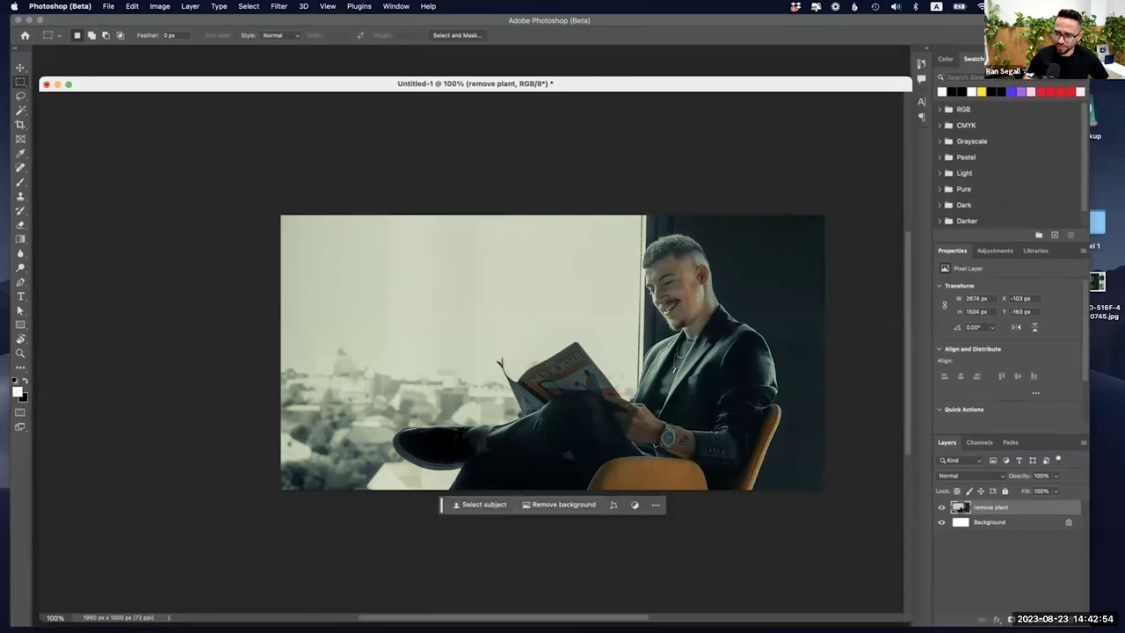
Step: Add a Black & White adjustment layer above the merged photo
{"action": "left_click", "coordinate": [1024, 618]}
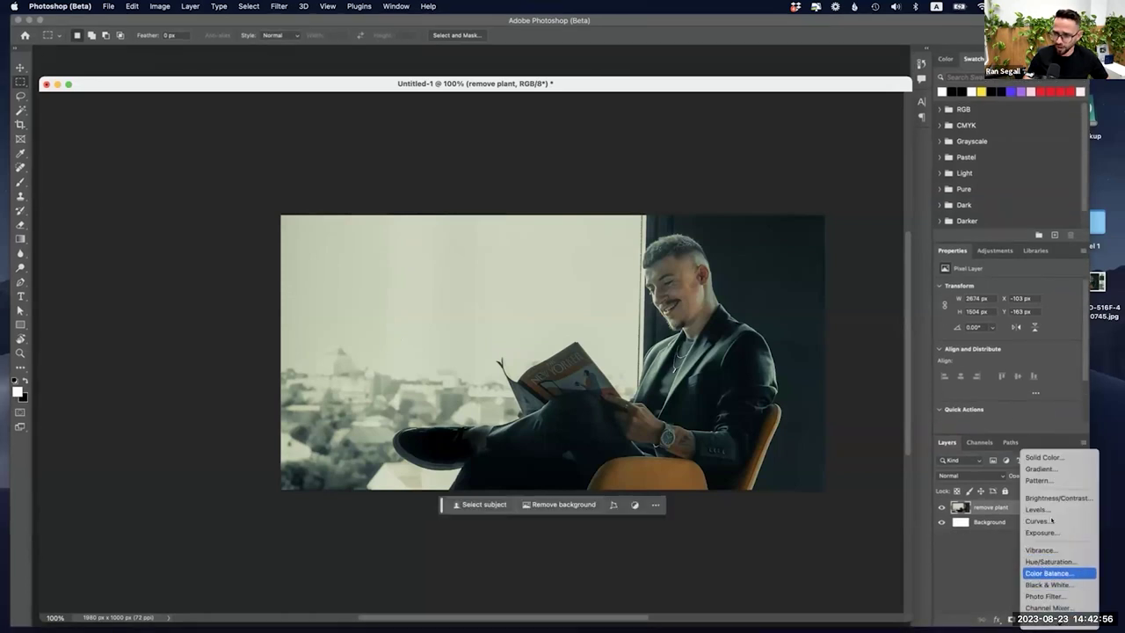
{"action": "left_click", "coordinate": [1066, 585]}
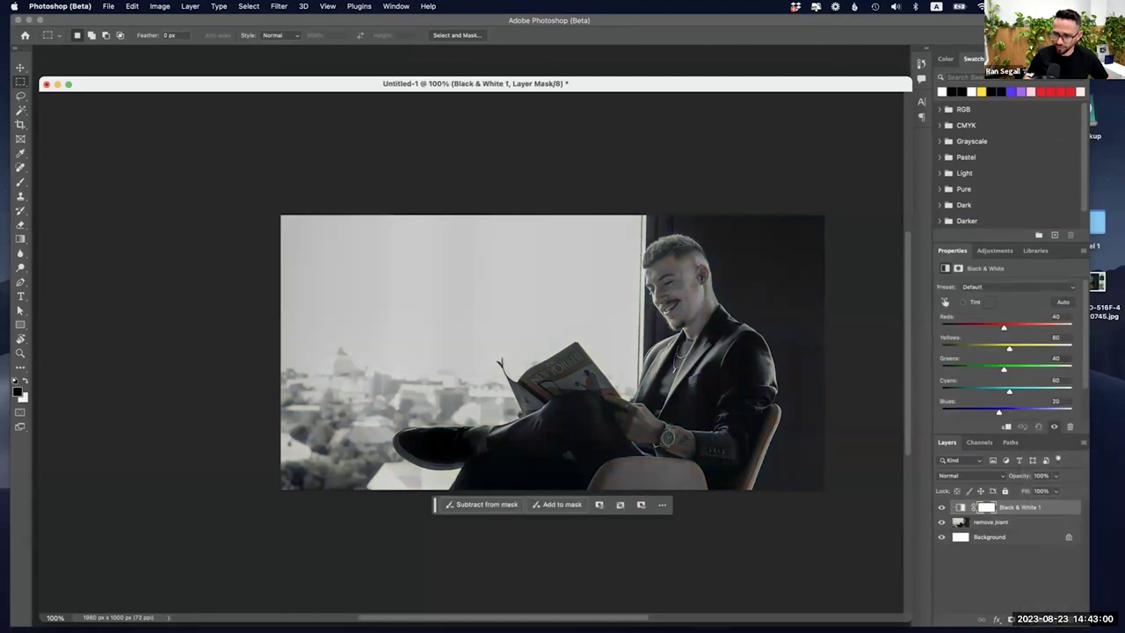
{"action": "right_click", "coordinate": [1017, 507]}
{"action": "key", "text": "Escape"}
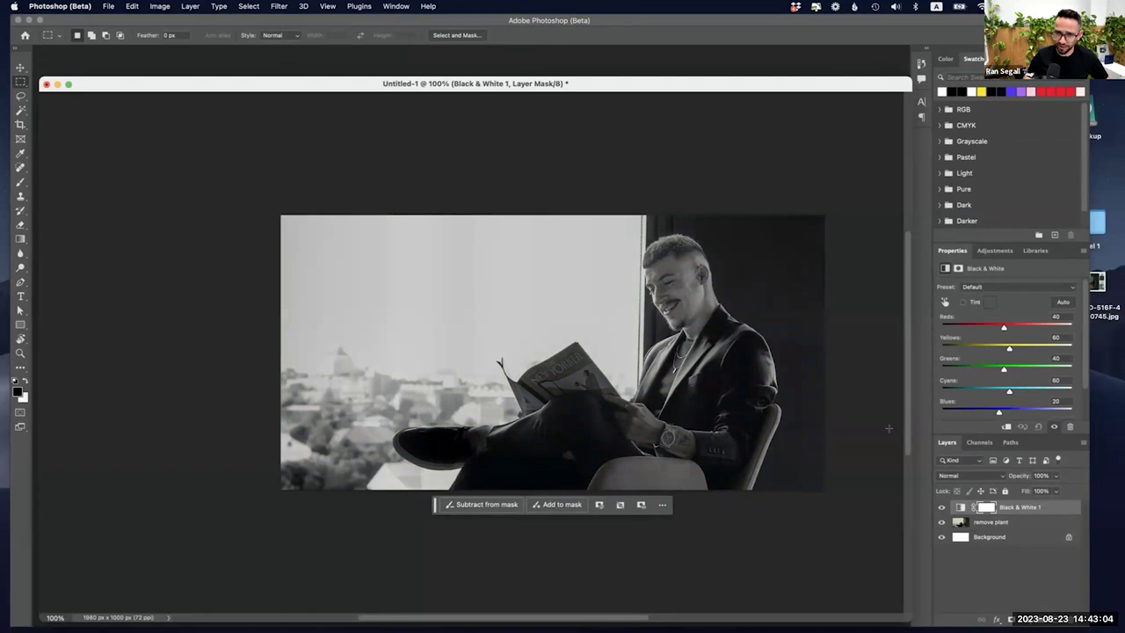
Step: Try the Blue Filter, High Contrast Blue Filter, High Contrast Red Filter and Infrared presets on the Black & White adjustment
{"action": "left_click", "coordinate": [976, 287]}
{"action": "left_click", "coordinate": [981, 303]}
{"action": "left_click", "coordinate": [974, 288]}
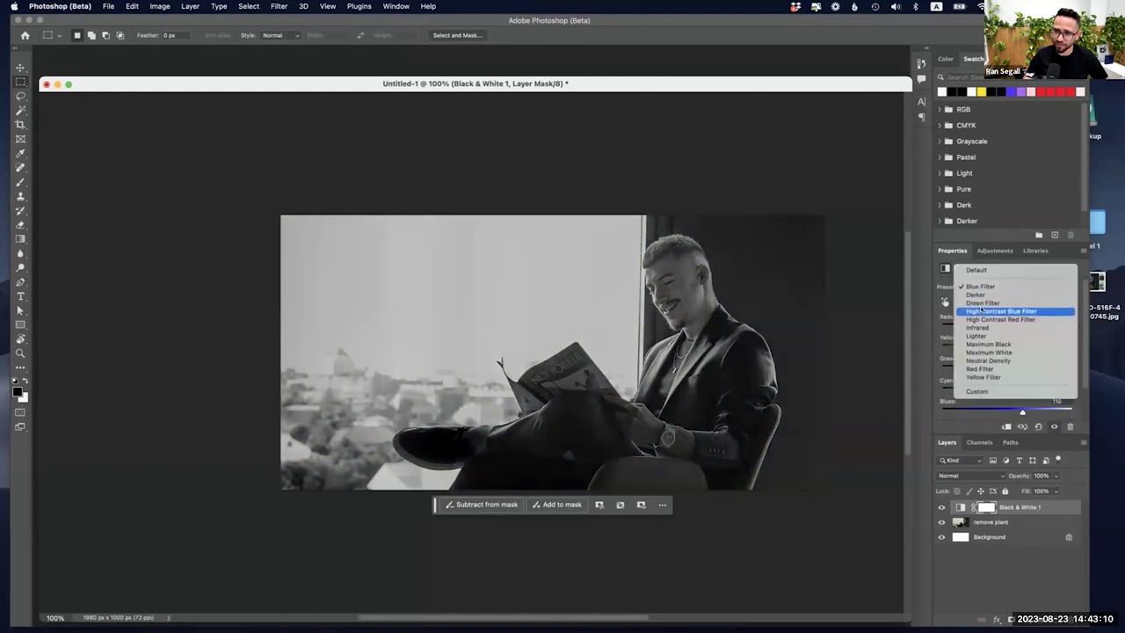
{"action": "left_click", "coordinate": [1002, 311]}
{"action": "left_click", "coordinate": [975, 287]}
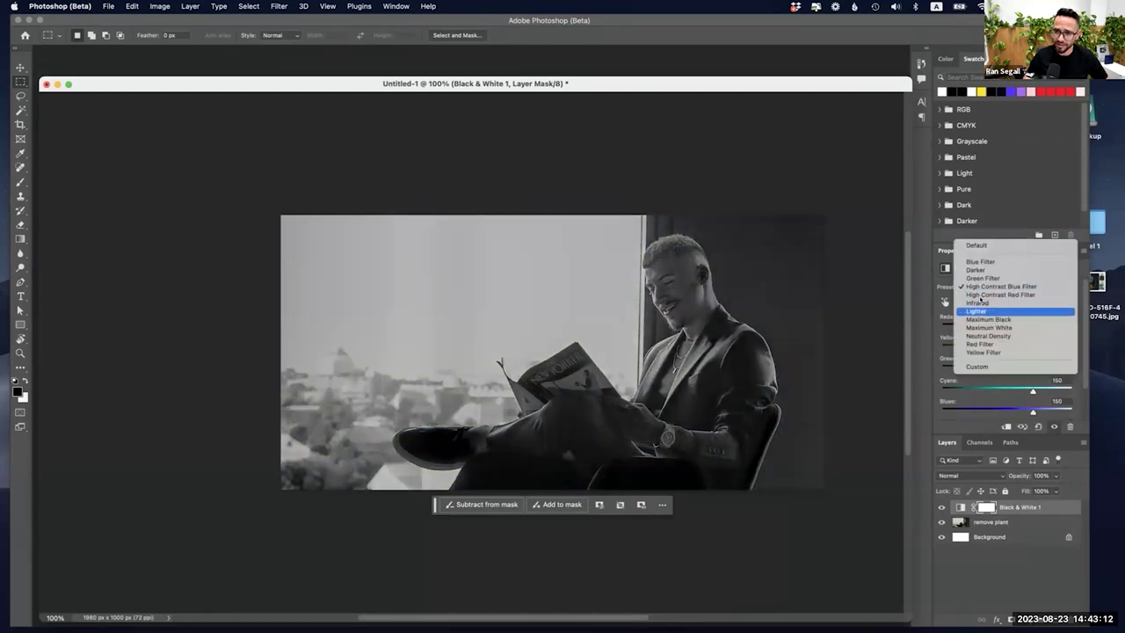
{"action": "left_click", "coordinate": [977, 297]}
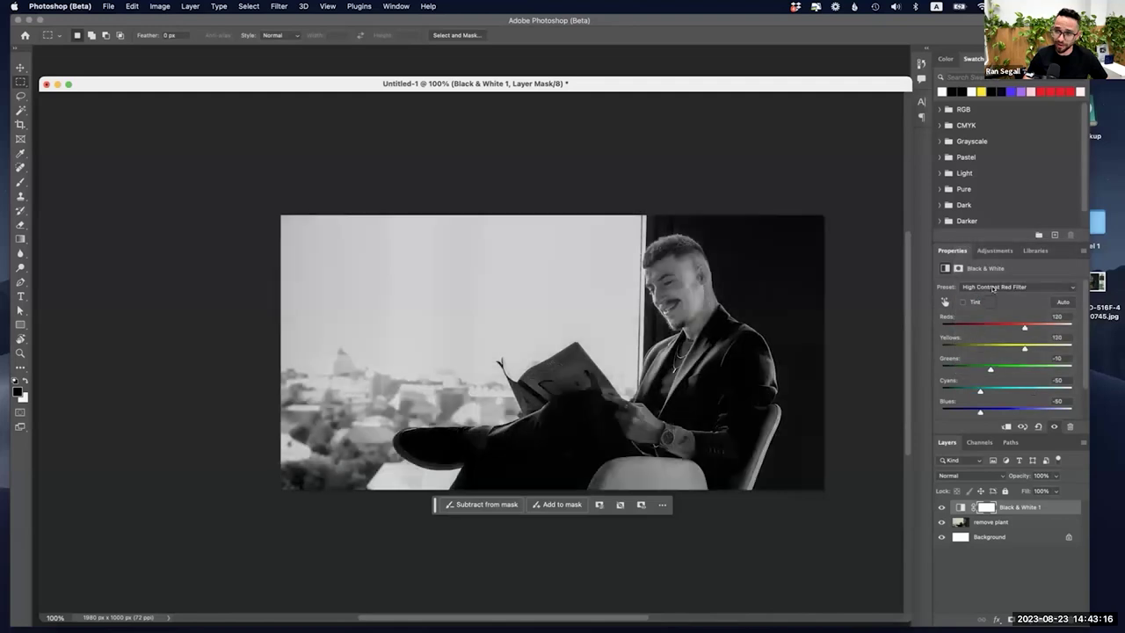
{"action": "left_click", "coordinate": [989, 288]}
{"action": "left_click", "coordinate": [989, 288]}
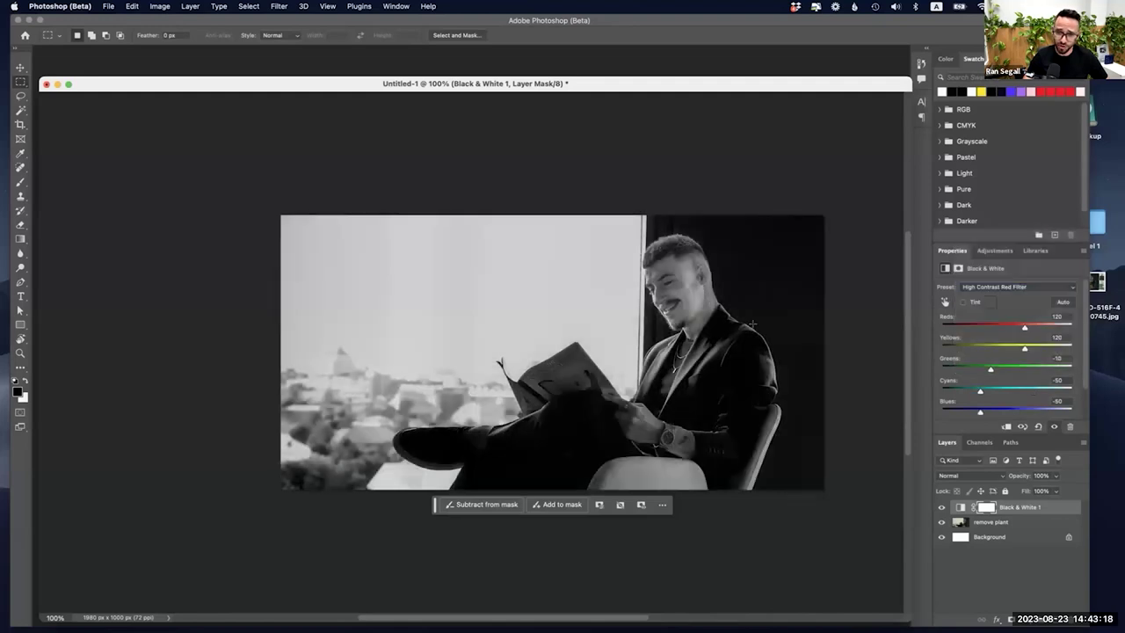
{"action": "left_click", "coordinate": [1009, 288]}
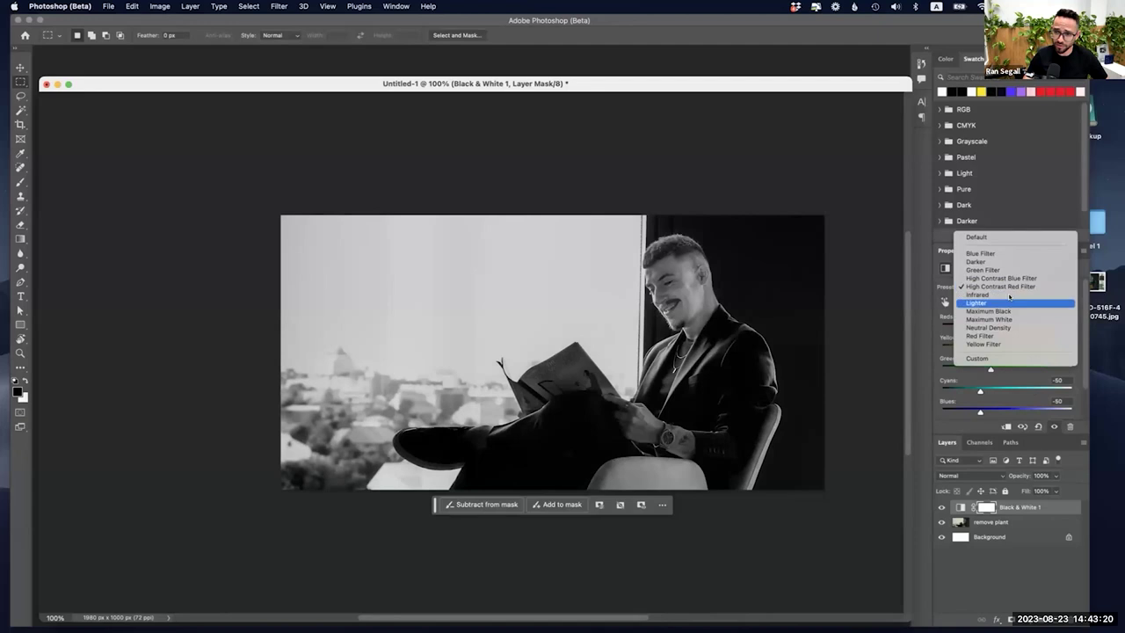
{"action": "left_click", "coordinate": [1009, 295]}
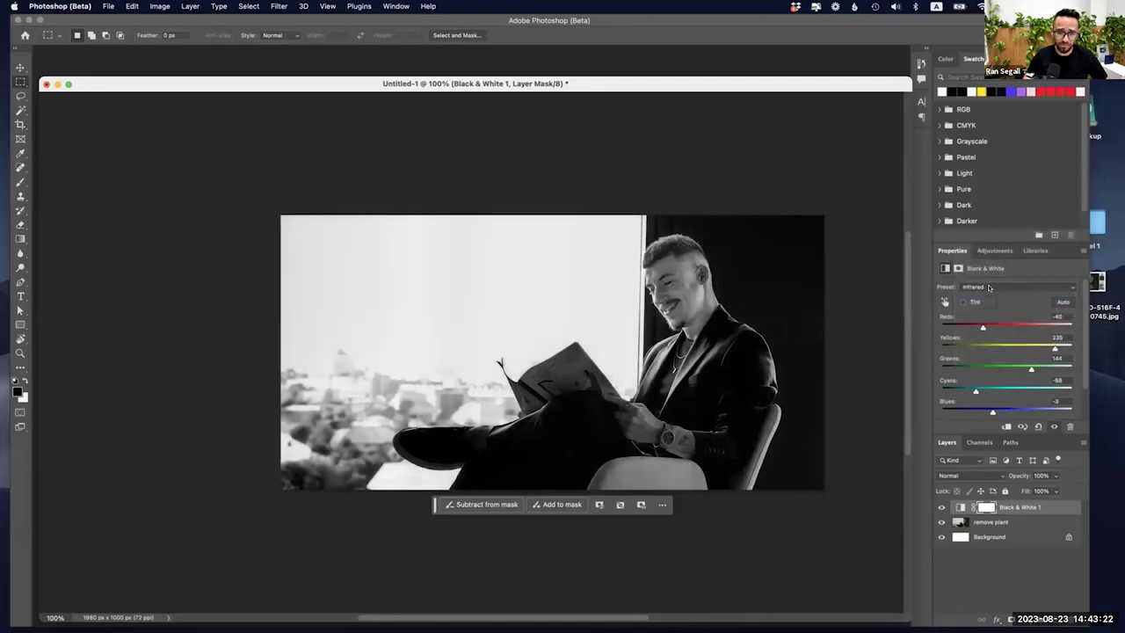
Step: Try the Lighter, Maximum Black, Maximum White, Neutral Density, Red Filter and Yellow Filter presets on the Black & White adjustment
{"action": "left_click", "coordinate": [990, 287]}
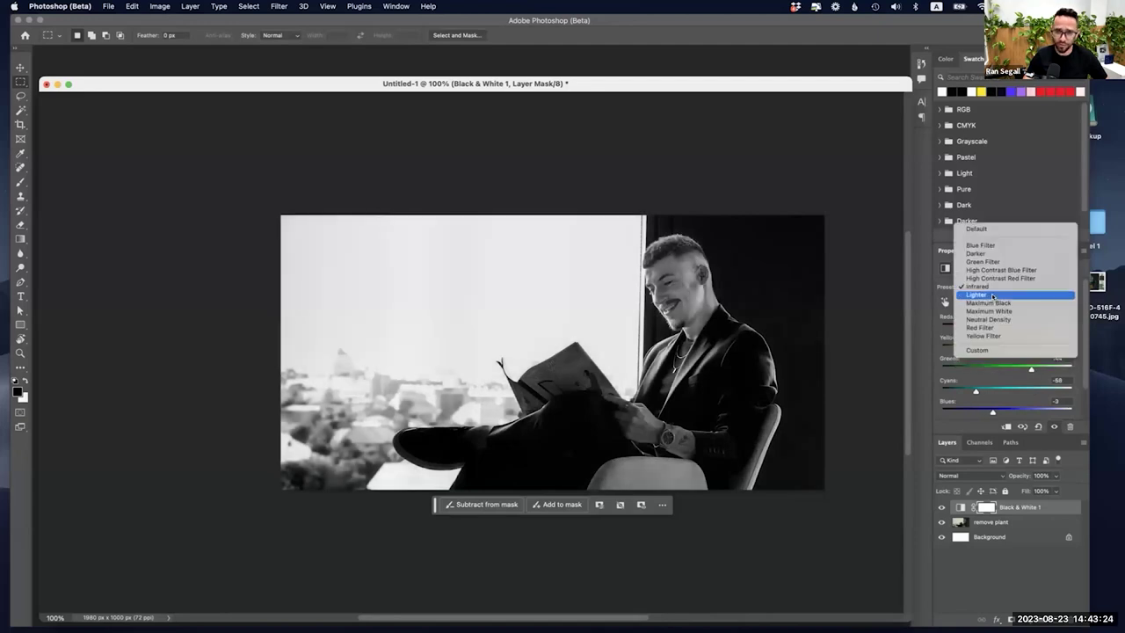
{"action": "left_click", "coordinate": [992, 295]}
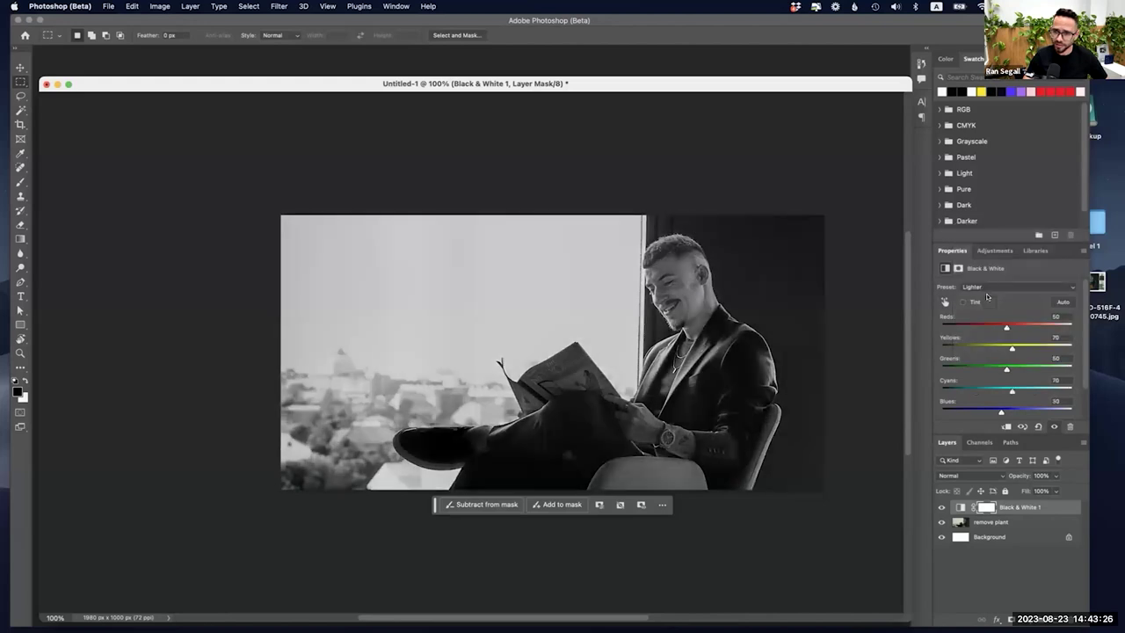
{"action": "left_click", "coordinate": [990, 294]}
{"action": "left_click", "coordinate": [988, 296]}
{"action": "left_click", "coordinate": [991, 287]}
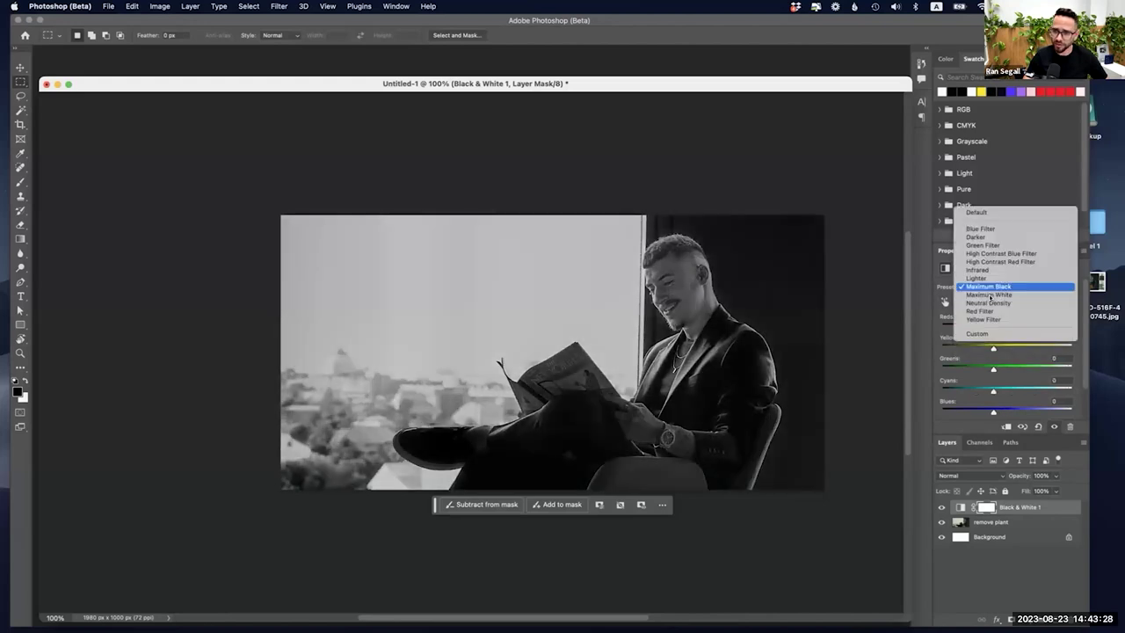
{"action": "left_click", "coordinate": [990, 302]}
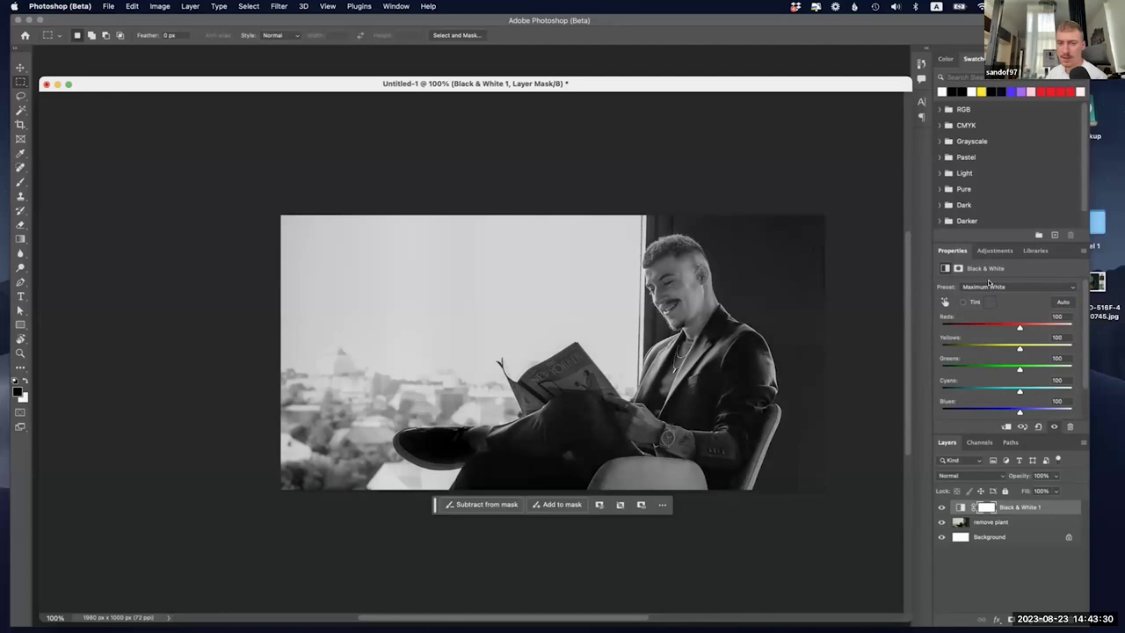
{"action": "left_click", "coordinate": [991, 288]}
{"action": "left_click", "coordinate": [990, 295]}
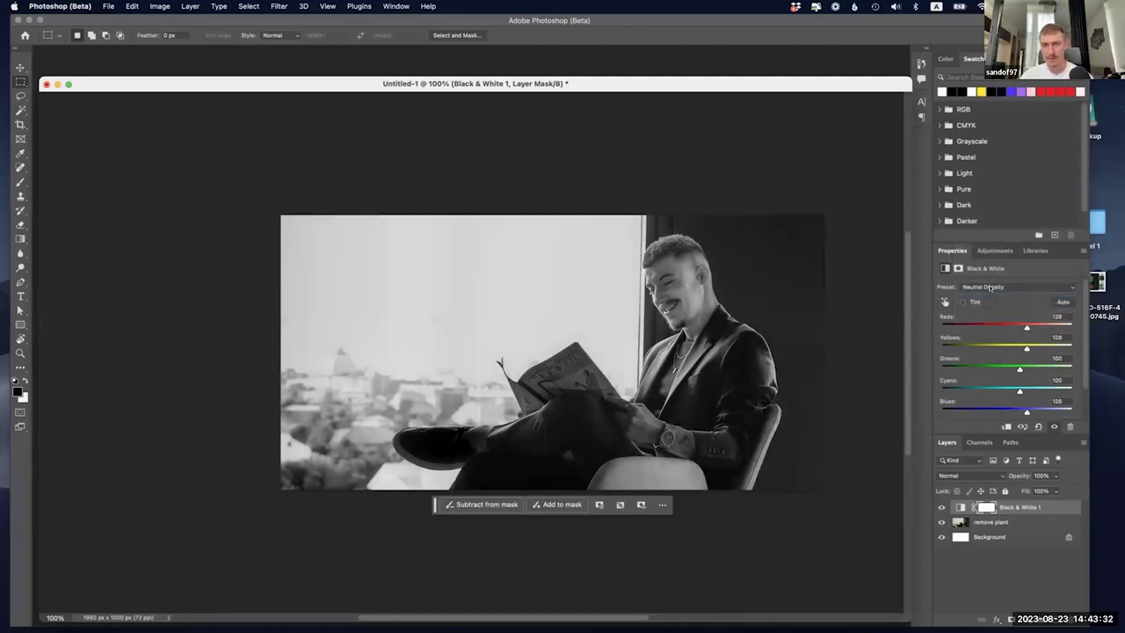
{"action": "left_click", "coordinate": [1007, 299]}
{"action": "left_click", "coordinate": [1007, 299]}
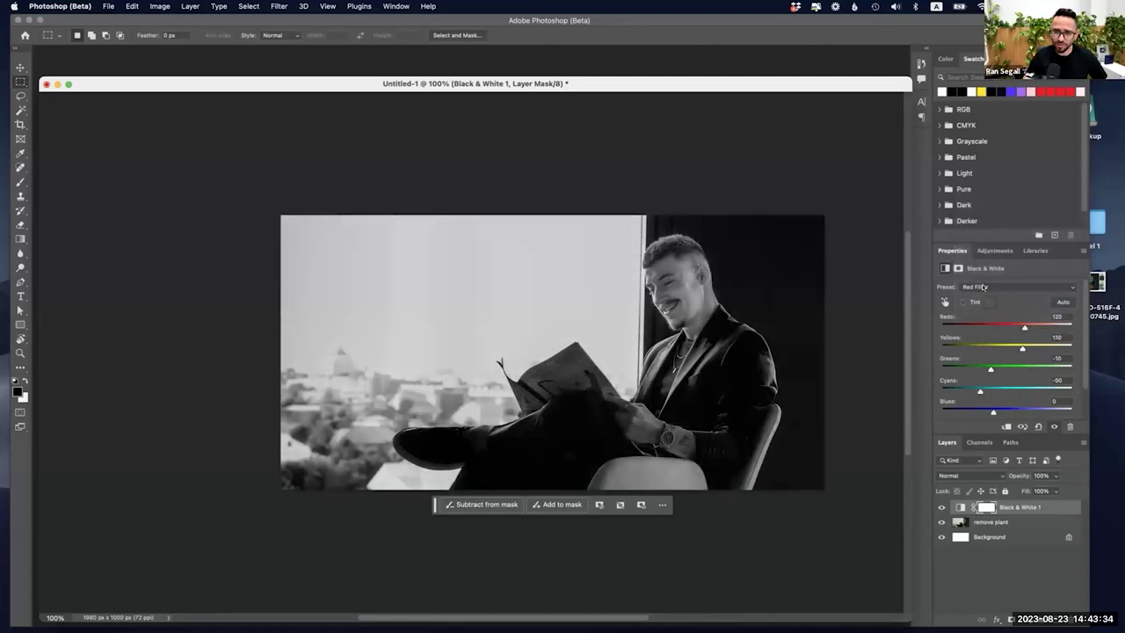
{"action": "left_click", "coordinate": [984, 296]}
{"action": "left_click", "coordinate": [984, 296]}
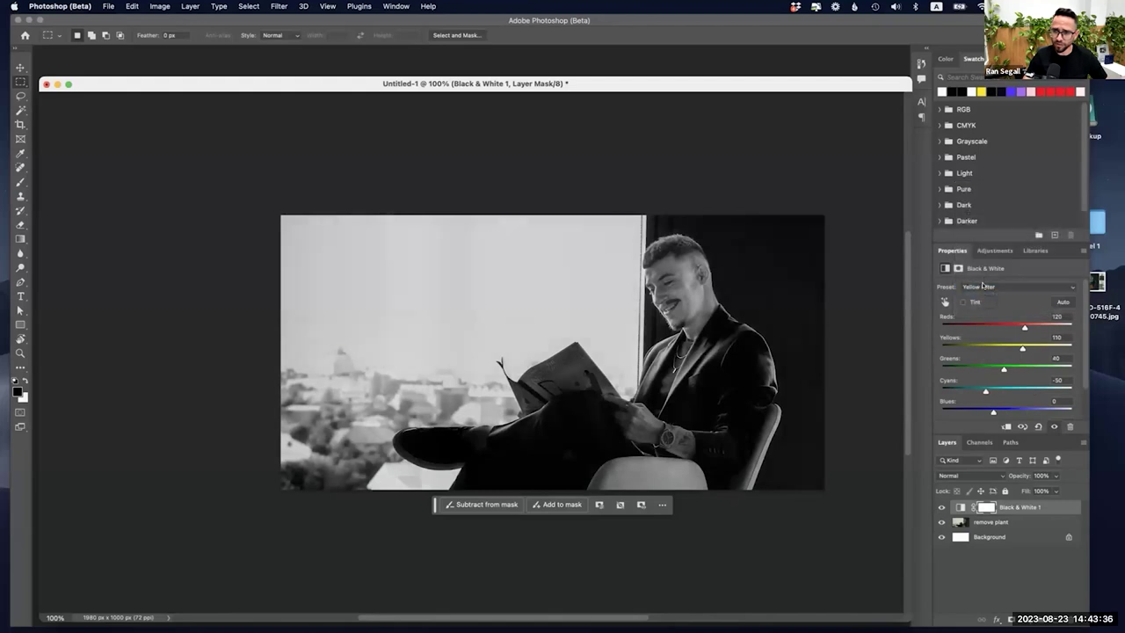
Step: Set the Black & White adjustment's preset to Neutral Density
{"action": "left_click", "coordinate": [982, 287]}
{"action": "left_click", "coordinate": [988, 256]}
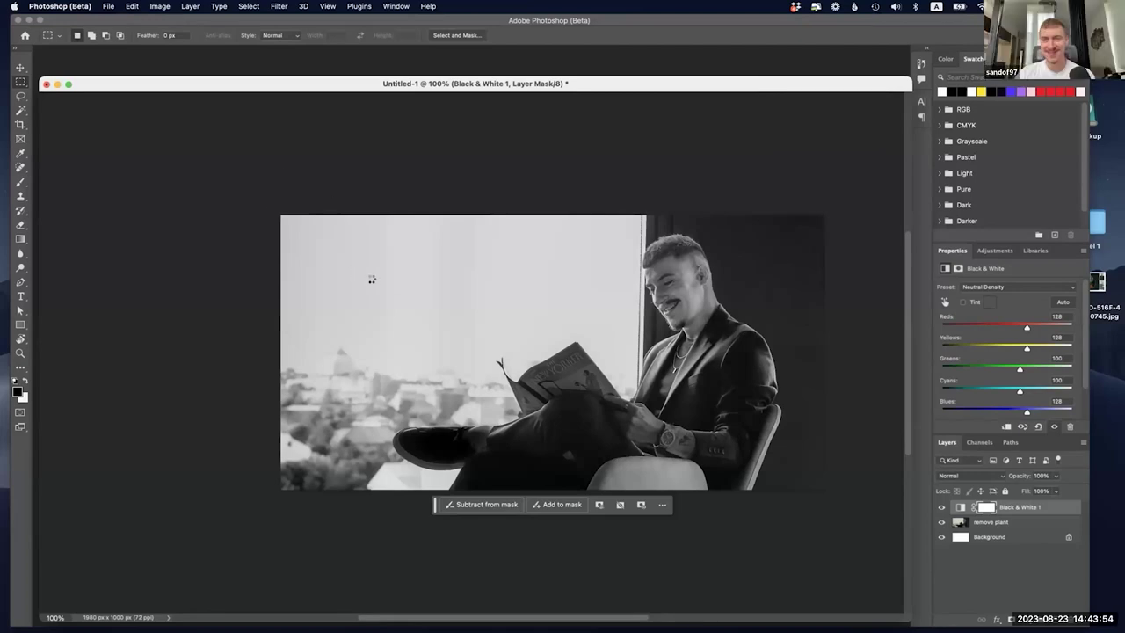
Step: Add a text layer over the bright window area with the designer's first name and surname on two lines
{"action": "key", "text": "t"}
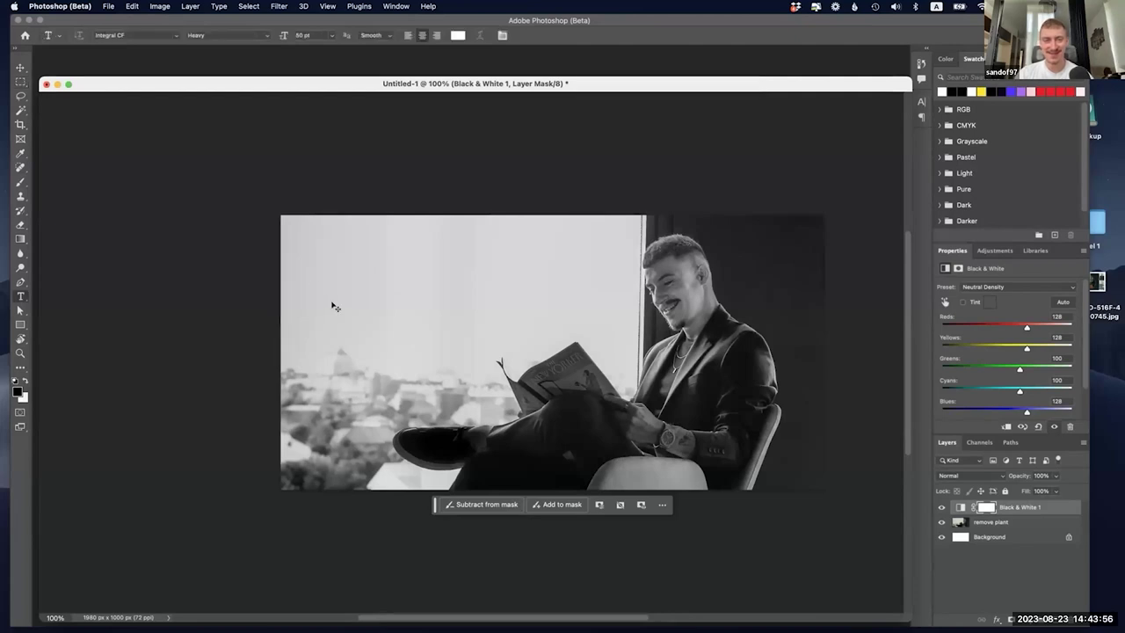
{"action": "left_click", "coordinate": [331, 305]}
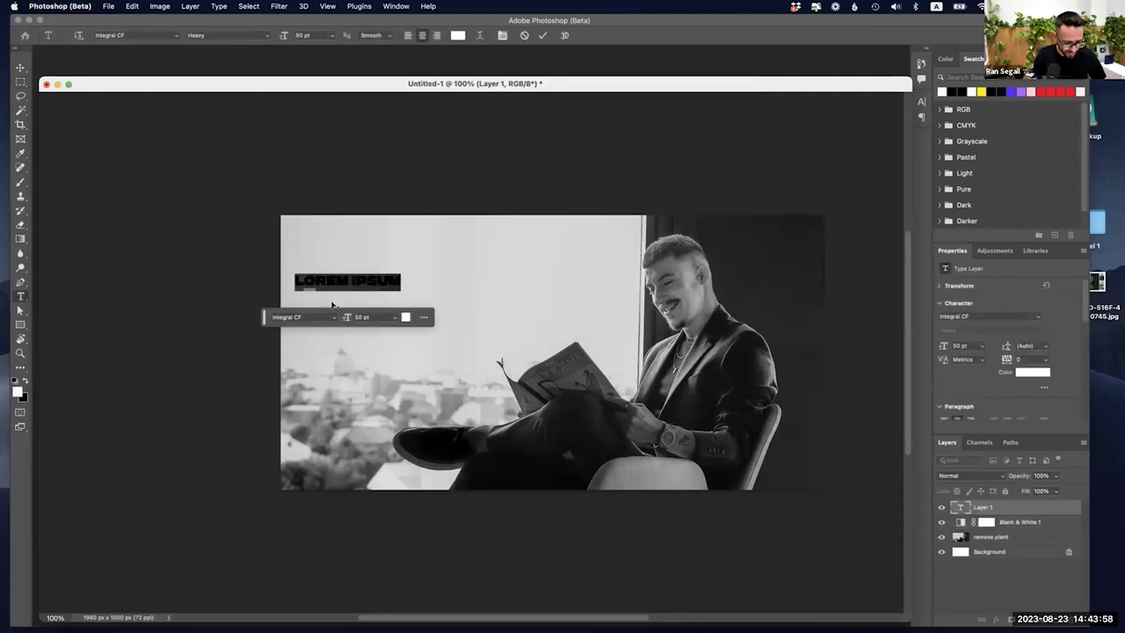
{"action": "type", "text": "ANDREI"}
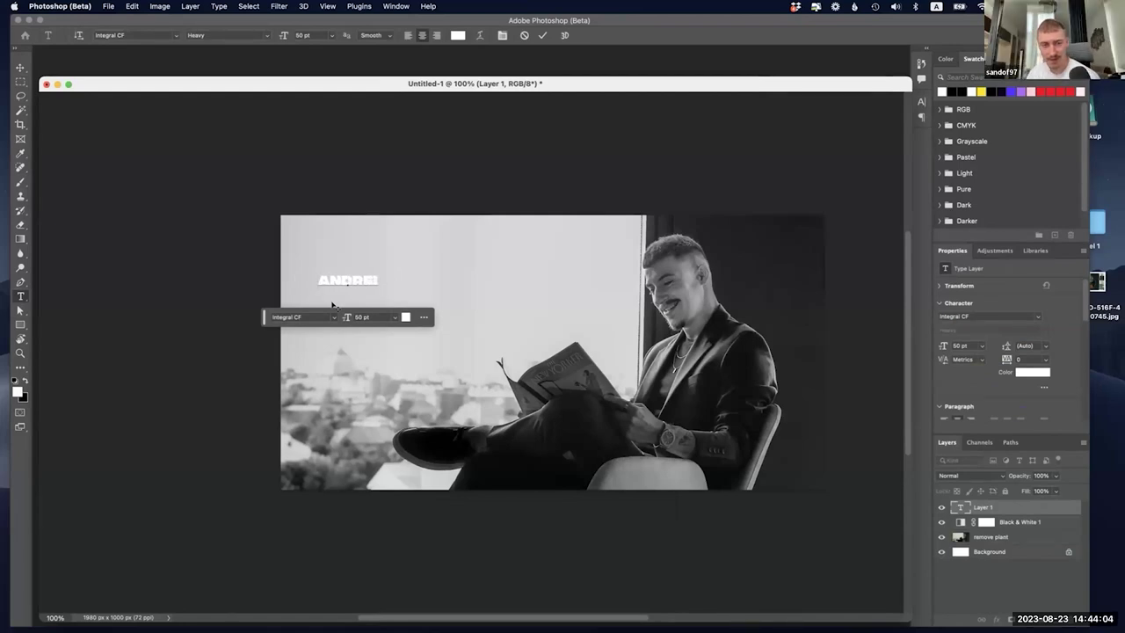
{"action": "key", "text": "Return"}
{"action": "type", "text": "SAN"}
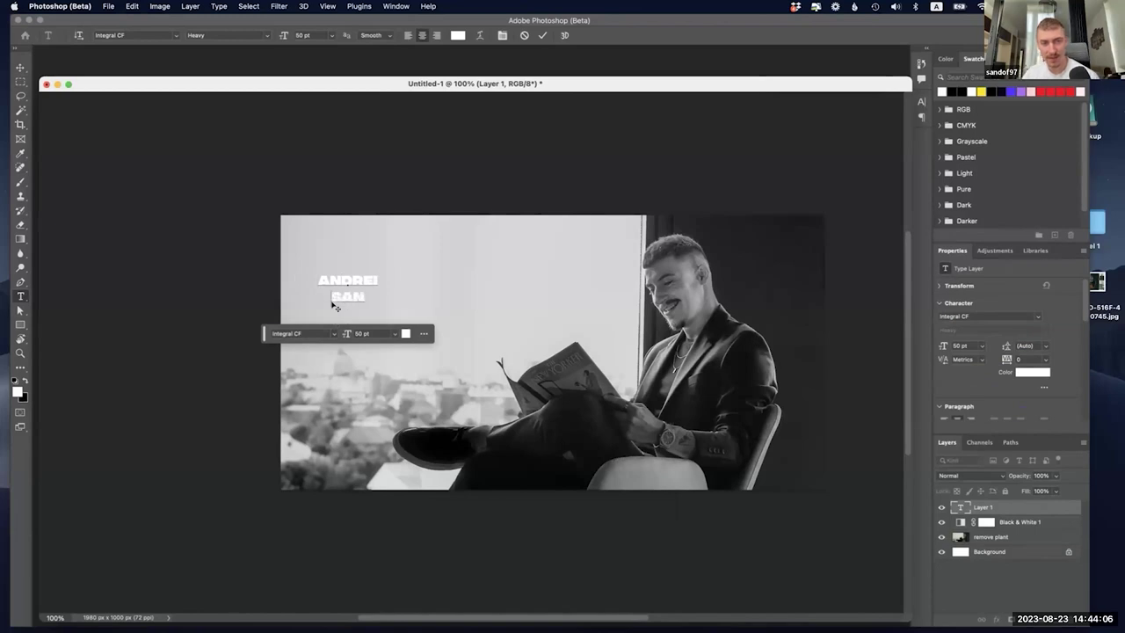
{"action": "type", "text": "DOF"}
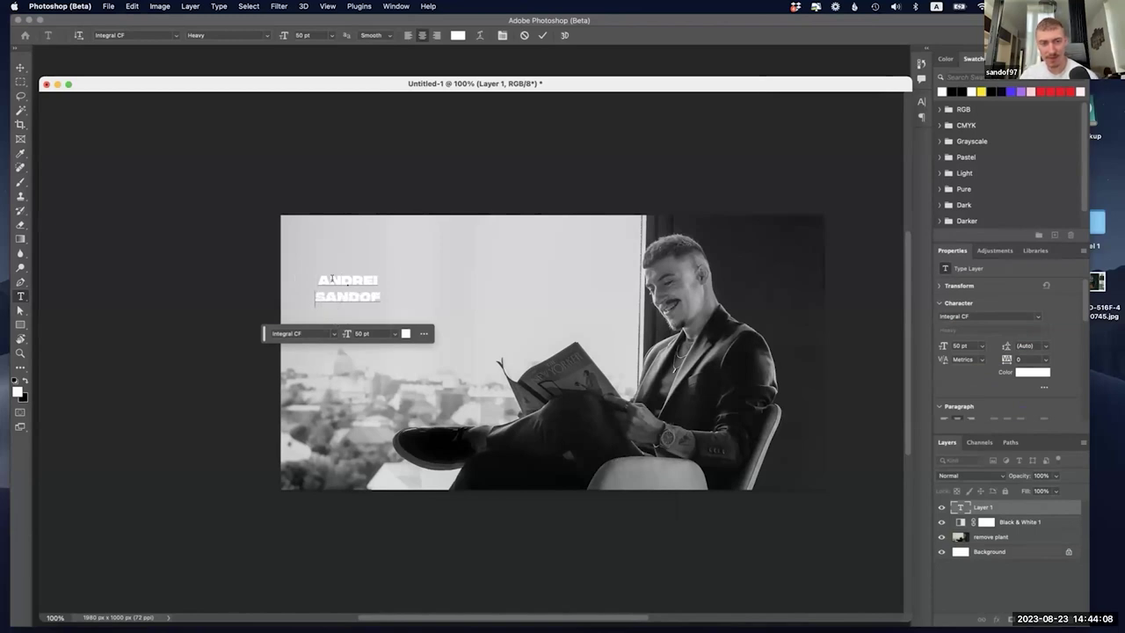
Step: Left-align the two-line name and scale it up to about 174 pt across the window area
{"action": "key", "text": "super+a"}
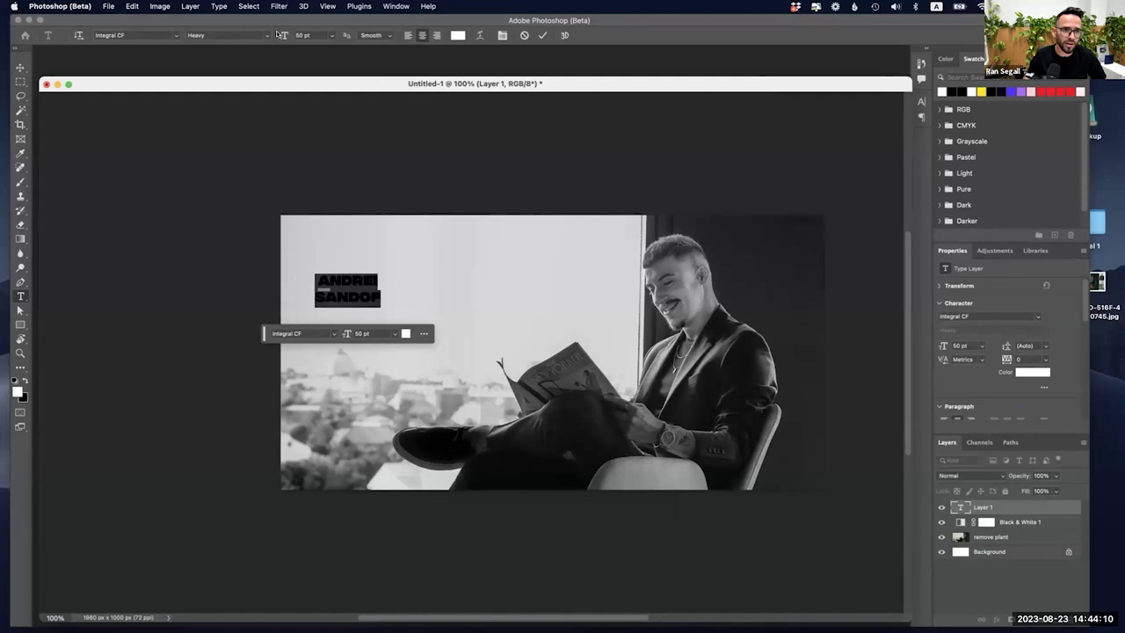
{"action": "left_click", "coordinate": [408, 36]}
{"action": "key", "text": "super+Return"}
{"action": "key", "text": "v"}
{"action": "key", "text": "super+t"}
{"action": "left_click_drag", "start_coordinate": [487, 353], "coordinate": [582, 395]}
{"action": "left_click_drag", "start_coordinate": [498, 354], "coordinate": [465, 340]}
{"action": "key", "text": "Return"}
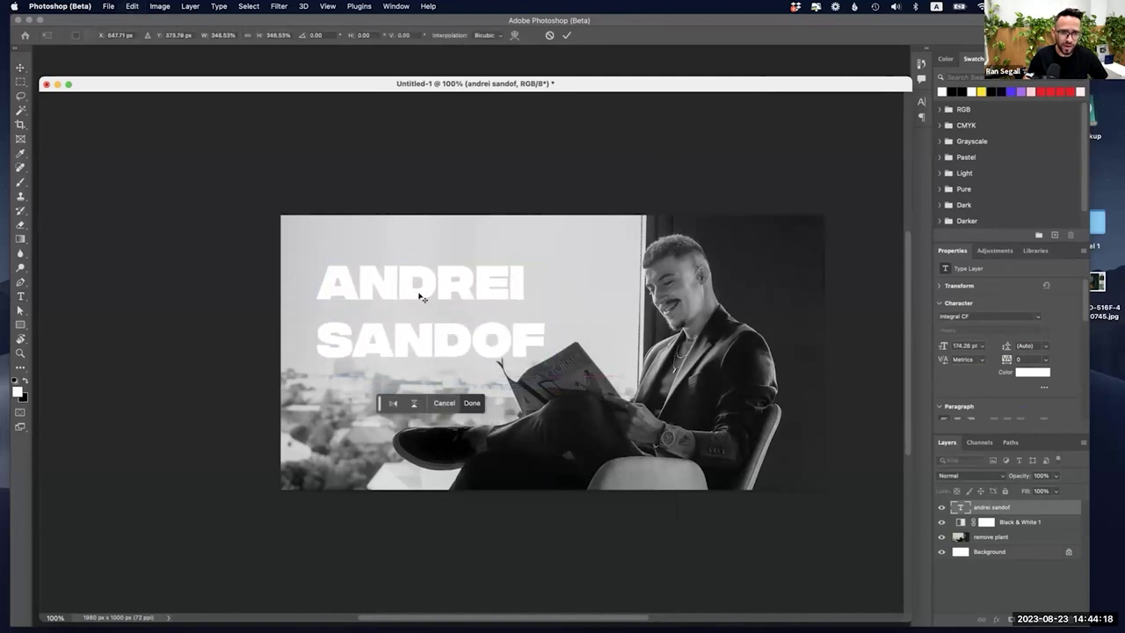
Step: Try the Didot Regular typeface on the whole name text
{"action": "key", "text": "b"}
{"action": "key", "text": "t"}
{"action": "left_click", "coordinate": [423, 279]}
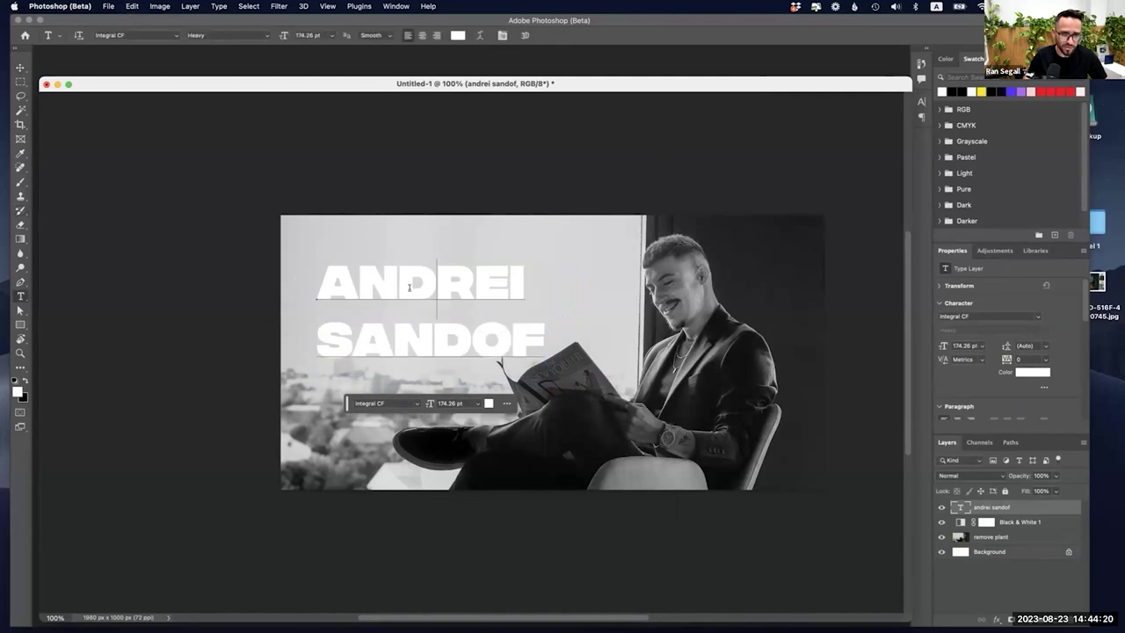
{"action": "key", "text": "super+a"}
{"action": "left_click", "coordinate": [376, 403]}
{"action": "type", "text": "did"}
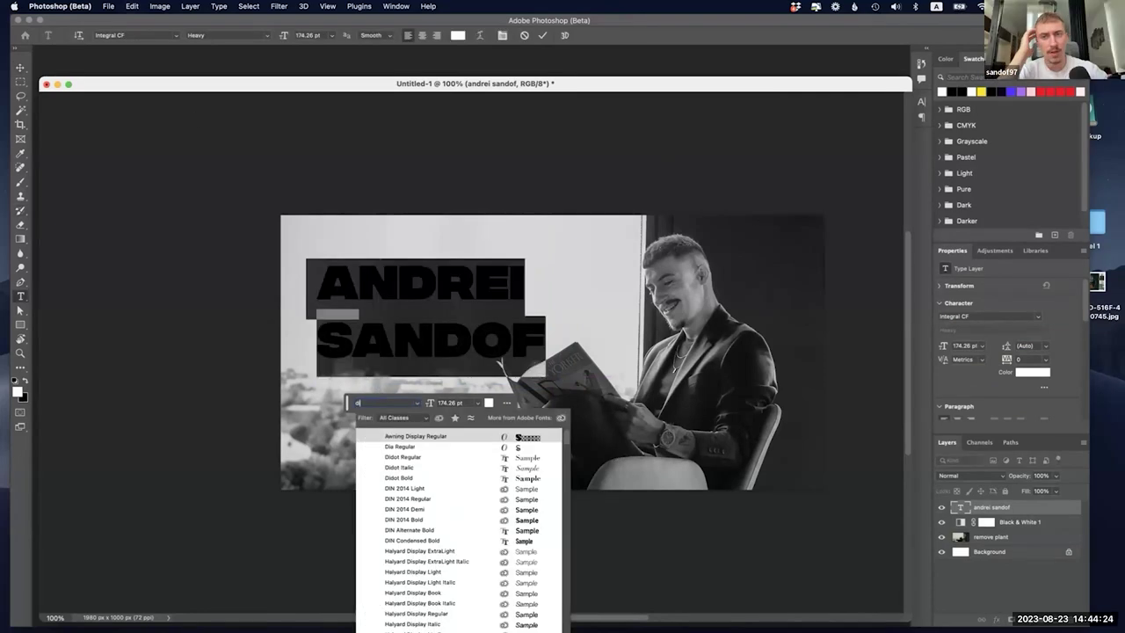
{"action": "left_click", "coordinate": [419, 436]}
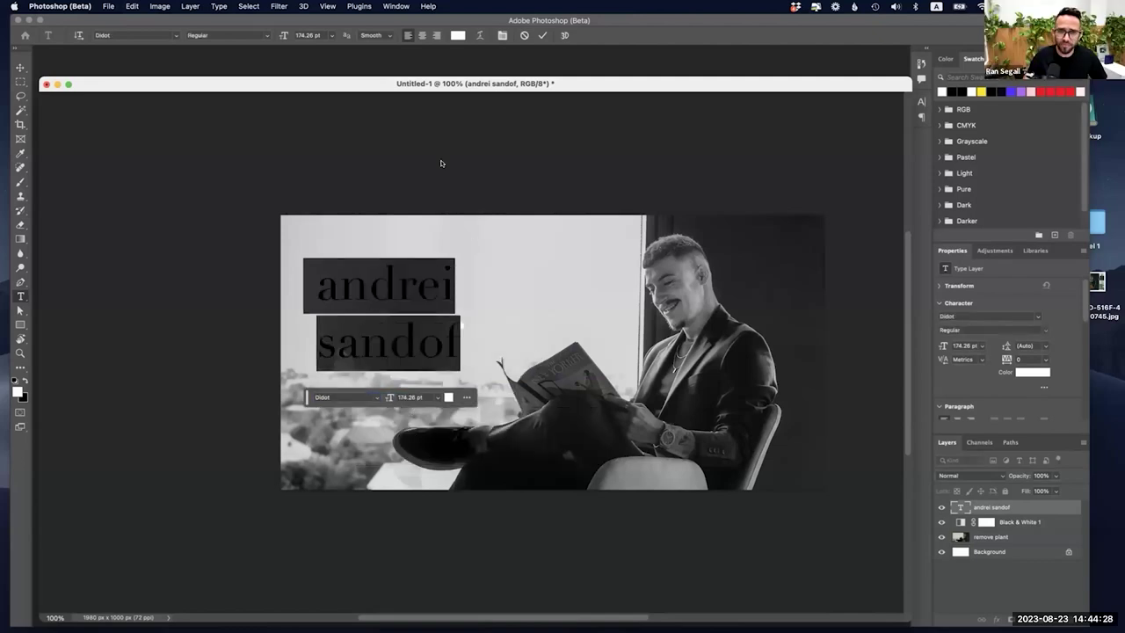
Step: Set the name text to Bodoni 72 Book in all caps
{"action": "key", "text": "super+t"}
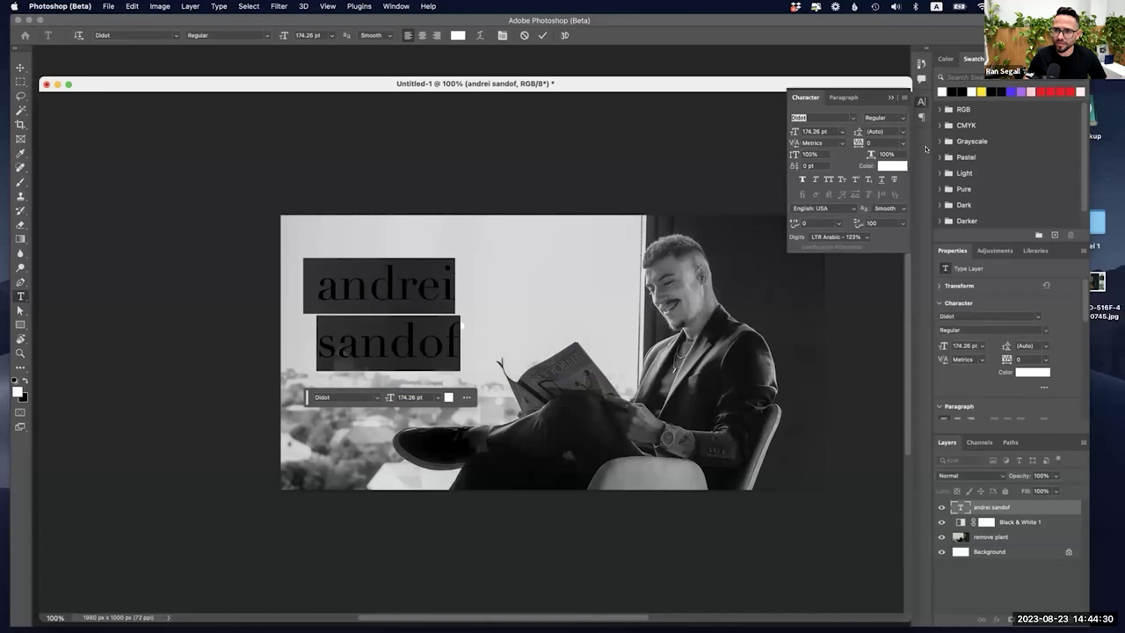
{"action": "left_click", "coordinate": [956, 316]}
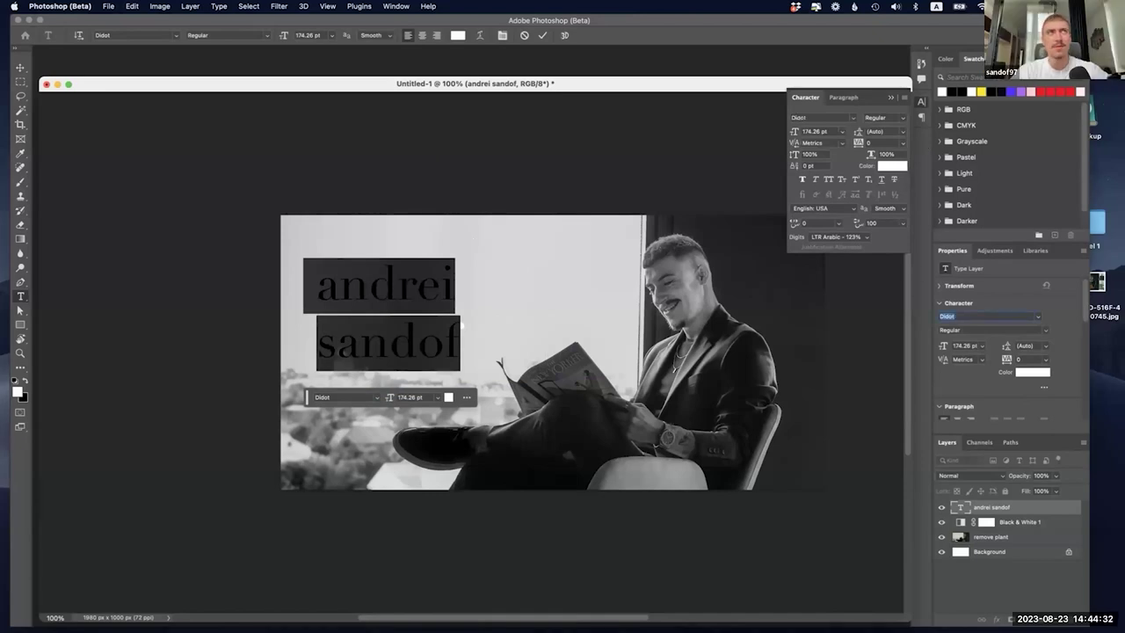
{"action": "type", "text": "bodo"}
{"action": "key", "text": "Return"}
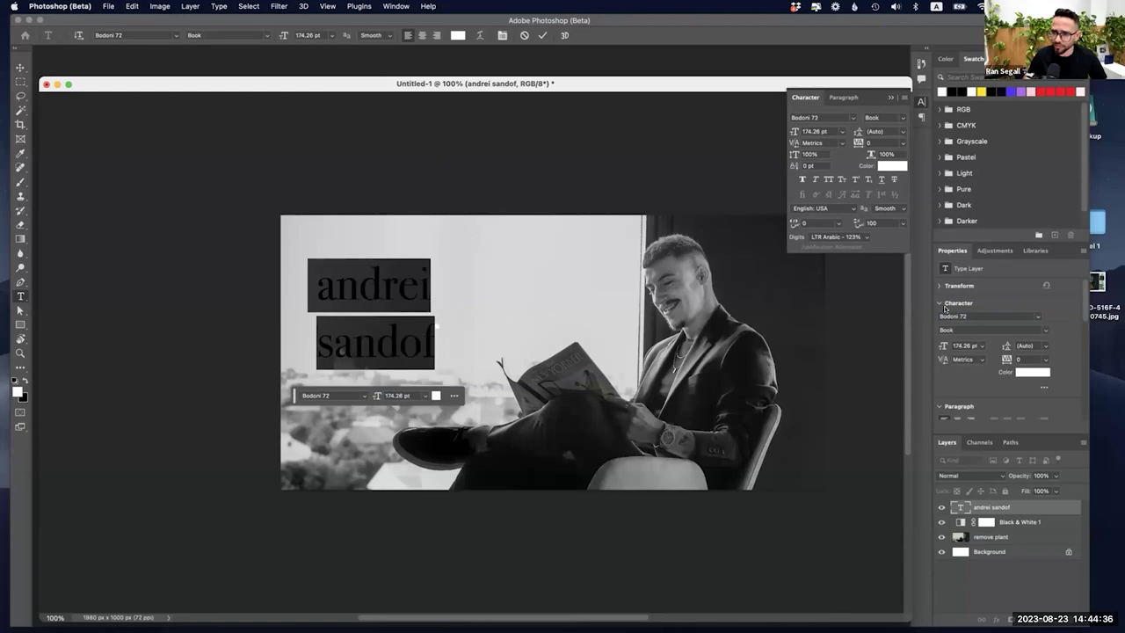
{"action": "scroll", "coordinate": [961, 384], "scroll_direction": "down", "scroll_amount": 5}
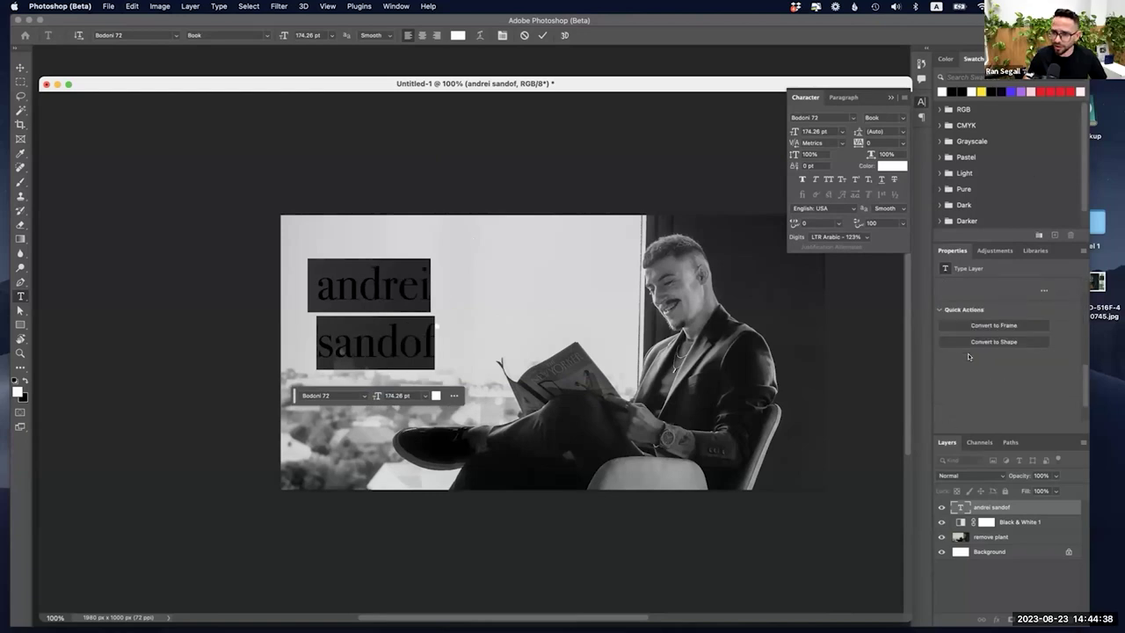
{"action": "scroll", "coordinate": [962, 332], "scroll_direction": "up", "scroll_amount": 2}
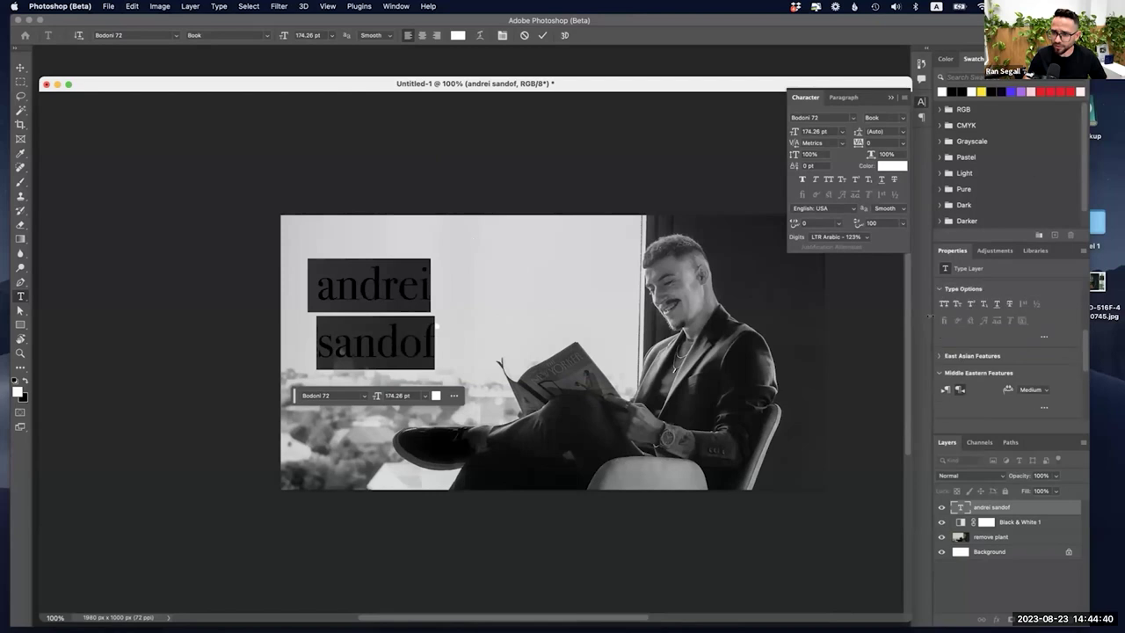
{"action": "key", "text": "super+shift+k"}
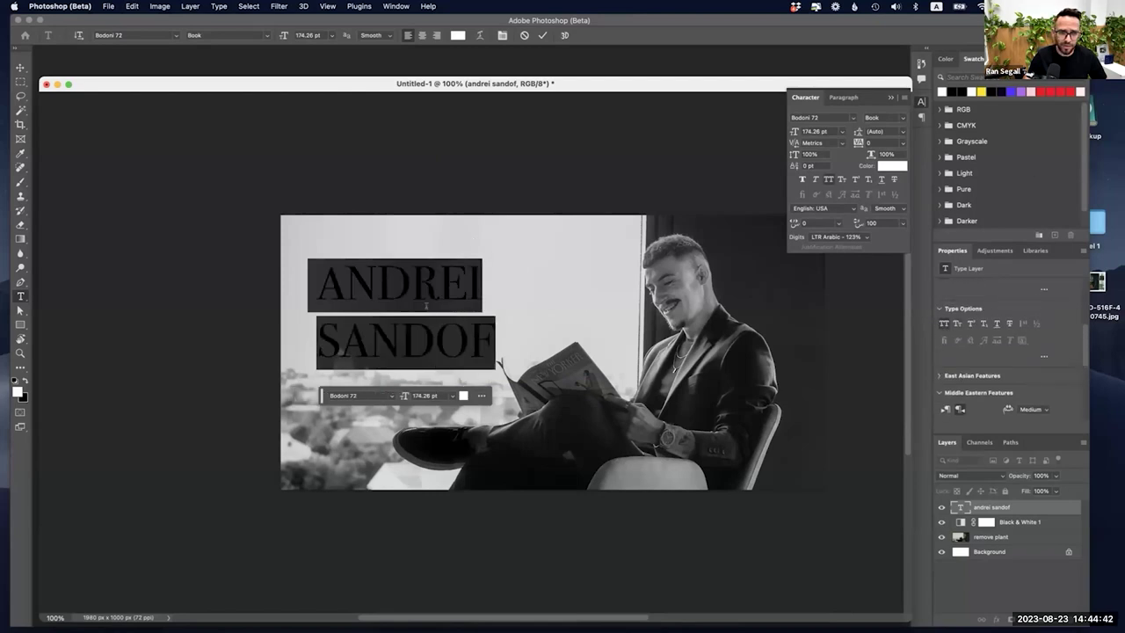
Step: Tighten the name's leading to about 143 pt, with a baseline shift of -13.94 pt
{"action": "left_click", "coordinate": [426, 305]}
{"action": "key", "text": "super+a"}
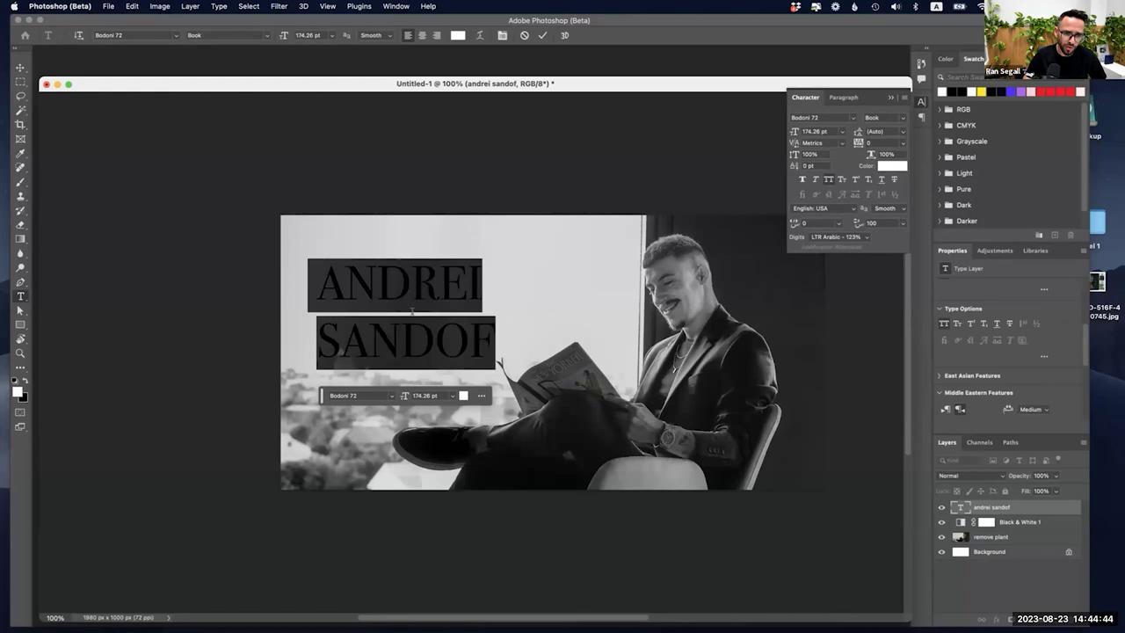
{"action": "key", "text": "alt+Up"}
{"action": "key", "text": "alt+Up"}
{"action": "key", "text": "alt+Up"}
{"action": "key", "text": "alt+Up"}
{"action": "key", "text": "alt+Up"}
{"action": "key", "text": "alt+Up"}
{"action": "key", "text": "alt+Up"}
{"action": "key", "text": "alt+Up"}
{"action": "key", "text": "alt+Up"}
{"action": "key", "text": "alt+Up"}
{"action": "key", "text": "alt+Down"}
{"action": "key", "text": "alt+Down"}
{"action": "key", "text": "alt+Down"}
{"action": "key", "text": "alt+Down"}
{"action": "key", "text": "alt+Down"}
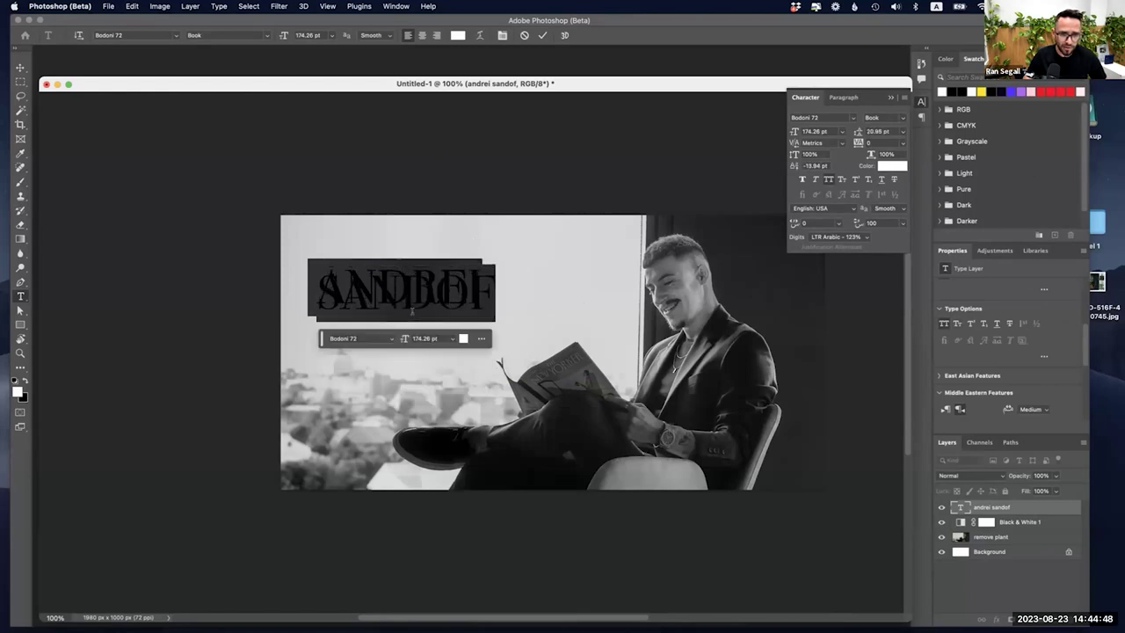
{"action": "key", "text": "alt+Down"}
{"action": "key", "text": "alt+Down"}
{"action": "key", "text": "alt+Down"}
{"action": "key", "text": "alt+Down"}
{"action": "key", "text": "alt+Down"}
{"action": "key", "text": "alt+Down"}
{"action": "key", "text": "alt+Down"}
{"action": "key", "text": "alt+Down"}
{"action": "key", "text": "alt+Down"}
{"action": "key", "text": "alt+Down"}
{"action": "key", "text": "alt+Down"}
{"action": "key", "text": "alt+Down"}
{"action": "key", "text": "alt+Down"}
{"action": "key", "text": "alt+Down"}
{"action": "key", "text": "alt+Down"}
{"action": "key", "text": "alt+Down"}
{"action": "key", "text": "alt+Down"}
{"action": "key", "text": "alt+Down"}
{"action": "key", "text": "alt+Down"}
{"action": "key", "text": "alt+Down"}
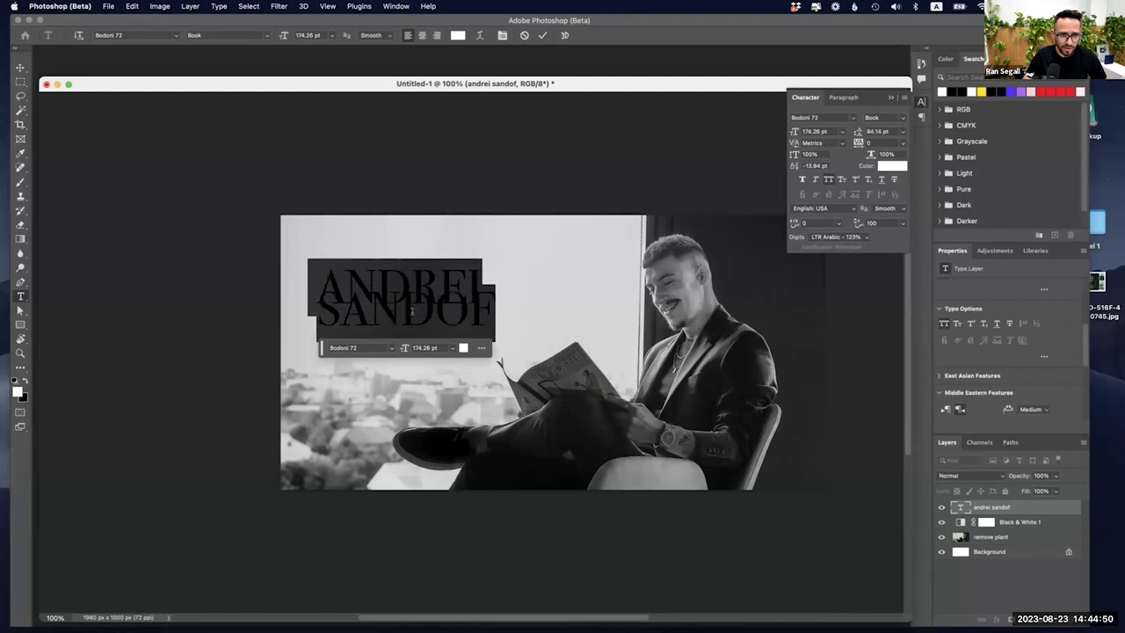
{"action": "key", "text": "alt+Down"}
{"action": "key", "text": "alt+Down"}
{"action": "key", "text": "alt+Down"}
{"action": "key", "text": "alt+Down"}
{"action": "key", "text": "alt+Down"}
{"action": "key", "text": "alt+Down"}
{"action": "key", "text": "alt+Down"}
{"action": "key", "text": "alt+Down"}
{"action": "key", "text": "alt+Down"}
{"action": "key", "text": "alt+Down"}
{"action": "key", "text": "alt+Down"}
{"action": "key", "text": "alt+Down"}
{"action": "key", "text": "alt+Down"}
{"action": "key", "text": "alt+Down"}
{"action": "key", "text": "alt+Down"}
{"action": "key", "text": "alt+Down"}
{"action": "key", "text": "alt+Down"}
{"action": "key", "text": "alt+Down"}
{"action": "key", "text": "alt+Down"}
{"action": "key", "text": "alt+Down"}
{"action": "key", "text": "alt+Down"}
{"action": "key", "text": "alt+Down"}
{"action": "key", "text": "alt+Down"}
{"action": "key", "text": "alt+Down"}
{"action": "key", "text": "alt+Down"}
{"action": "key", "text": "alt+Down"}
{"action": "key", "text": "alt+Down"}
{"action": "key", "text": "Escape"}
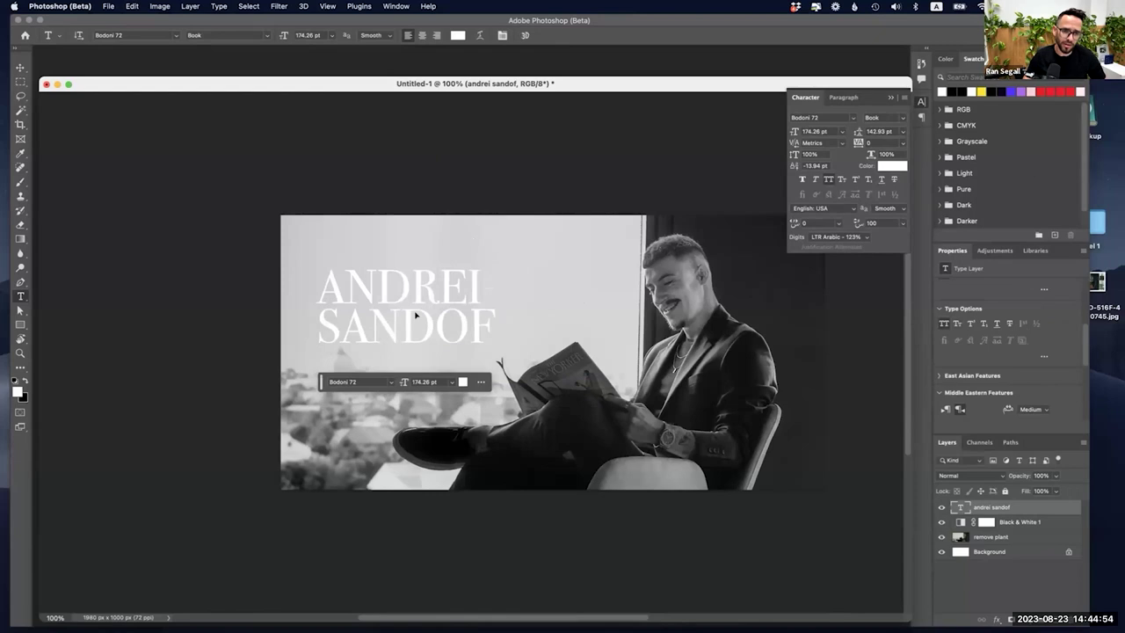
Step: Scale the name text to about 189 pt and reposition it over the window area, clear of the magazine
{"action": "key", "text": "super+t"}
{"action": "left_click_drag", "start_coordinate": [496, 356], "coordinate": [557, 387]}
{"action": "key", "text": "Return"}
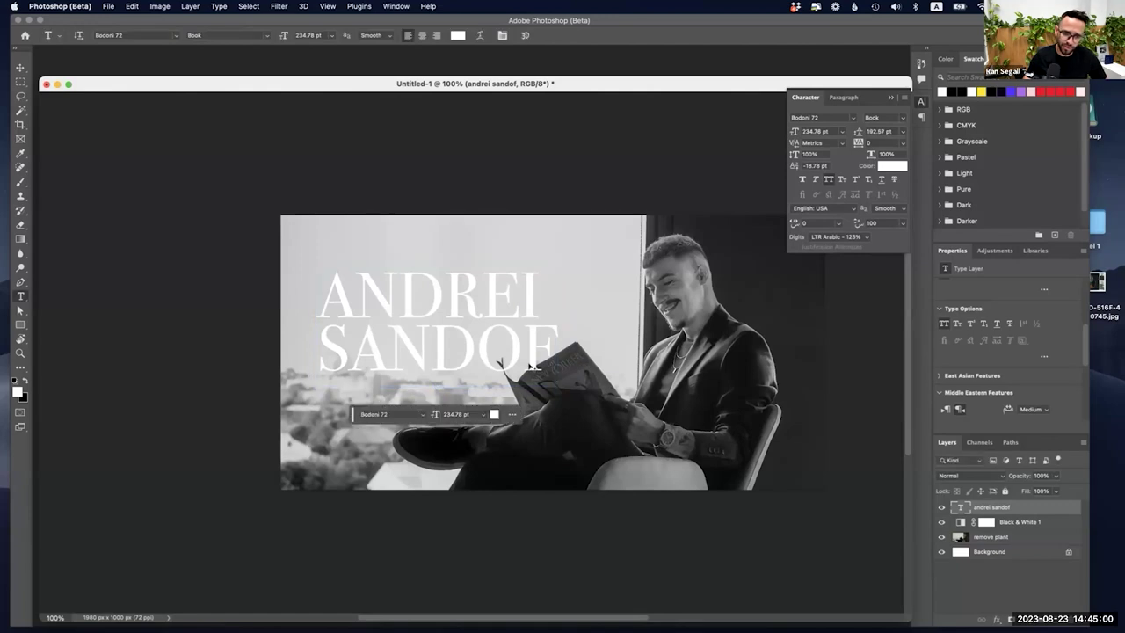
{"action": "left_click_drag", "start_coordinate": [418, 295], "coordinate": [404, 278]}
{"action": "key", "text": "super+t"}
{"action": "left_click_drag", "start_coordinate": [545, 363], "coordinate": [482, 348]}
{"action": "key", "text": "Return"}
Step: Duplicate the name layer upward and replace the copy's text with "WEB DESIGNER"
{"action": "left_click_drag", "start_coordinate": [429, 273], "coordinate": [420, 221]}
{"action": "key", "text": "super+j"}
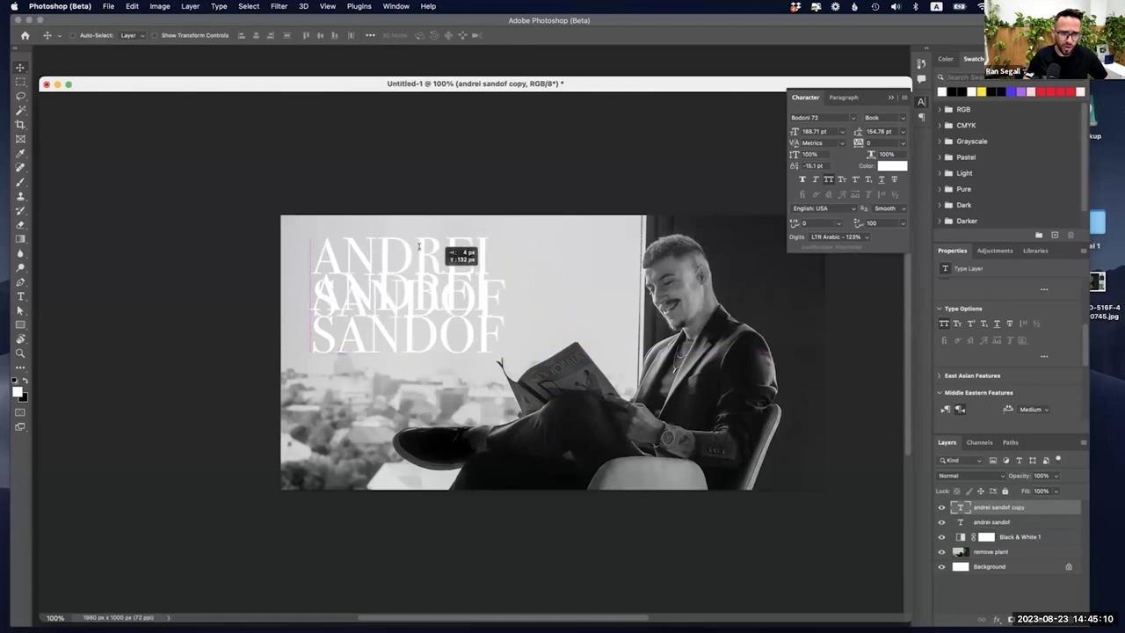
{"action": "double_click", "coordinate": [418, 245]}
{"action": "type", "text": "WEB"}
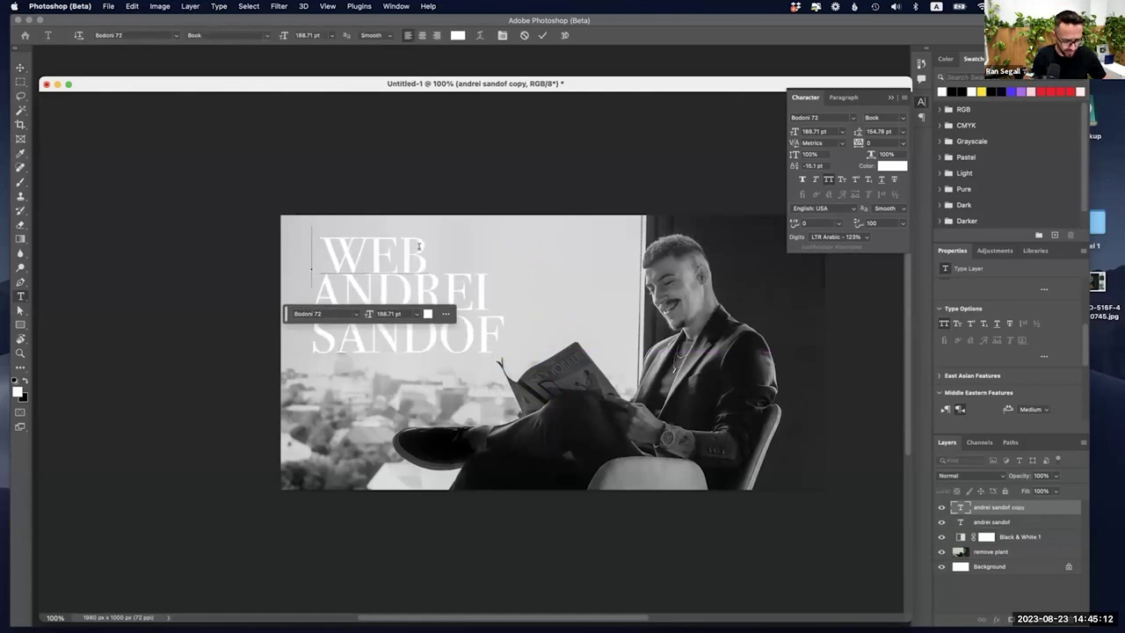
{"action": "type", "text": " DESIGNER"}
Step: Scale the WEB DESIGNER line down to about 49 pt, fill it with black and place it just above the name
{"action": "key", "text": "super+t"}
{"action": "left_click_drag", "start_coordinate": [666, 230], "coordinate": [401, 257]}
{"action": "key", "text": "Return"}
{"action": "key", "text": "super+BackSpace"}
{"action": "key", "text": "v"}
{"action": "key", "text": "super+t"}
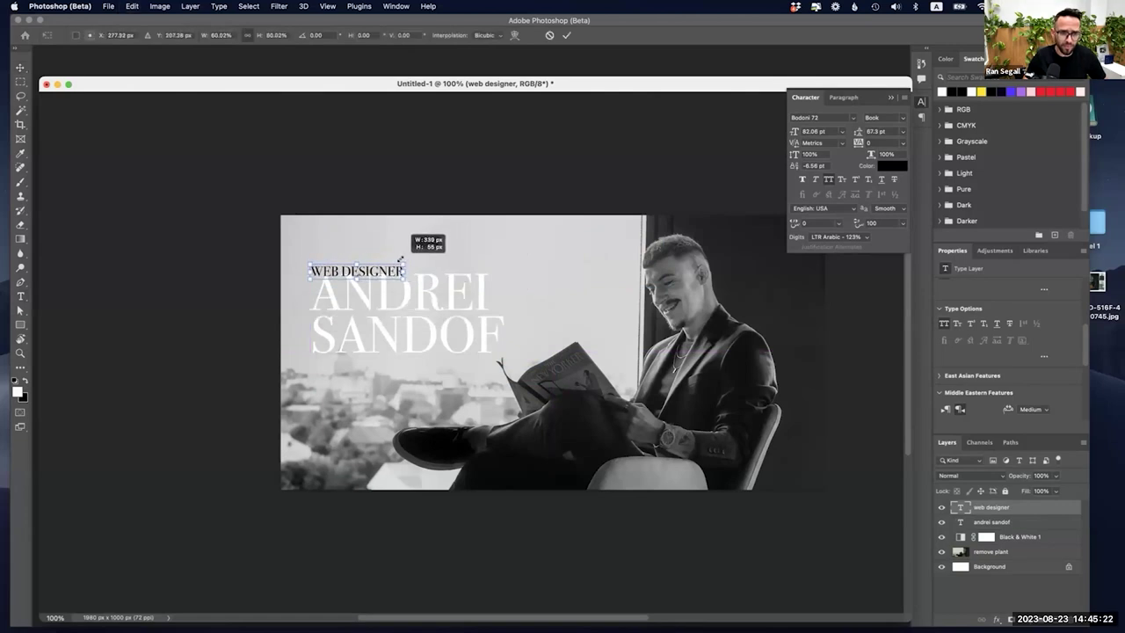
{"action": "key", "text": "Return"}
{"action": "key", "text": "shift+Up"}
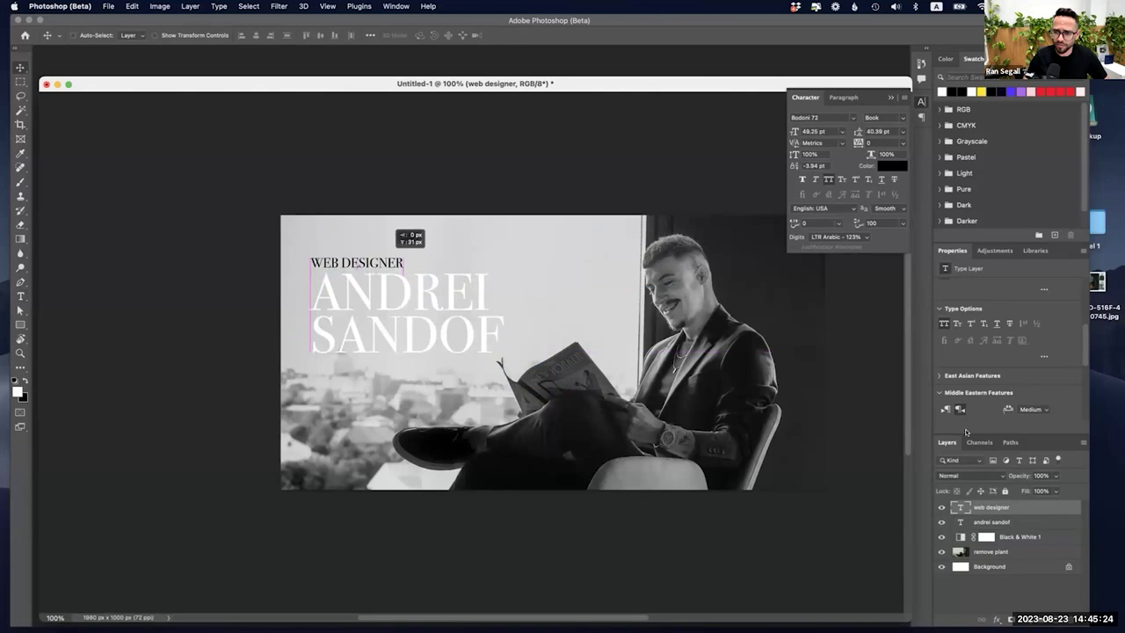
Step: Set the WEB DESIGNER line's font style to Book Italic
{"action": "key", "text": "y"}
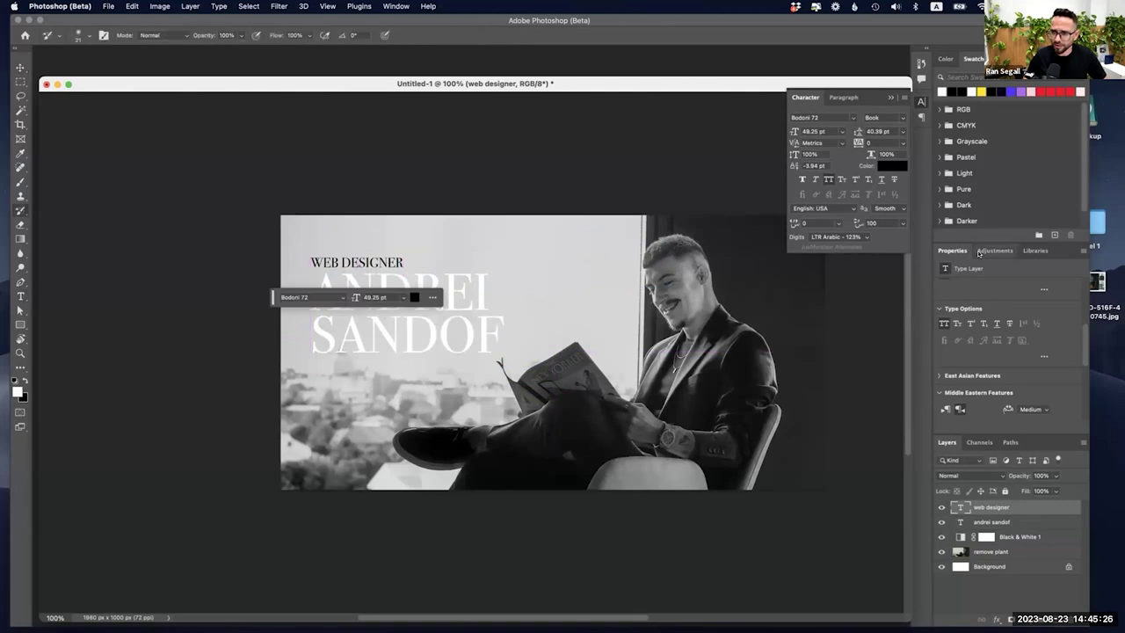
{"action": "key", "text": "t"}
{"action": "triple_click", "coordinate": [364, 262]}
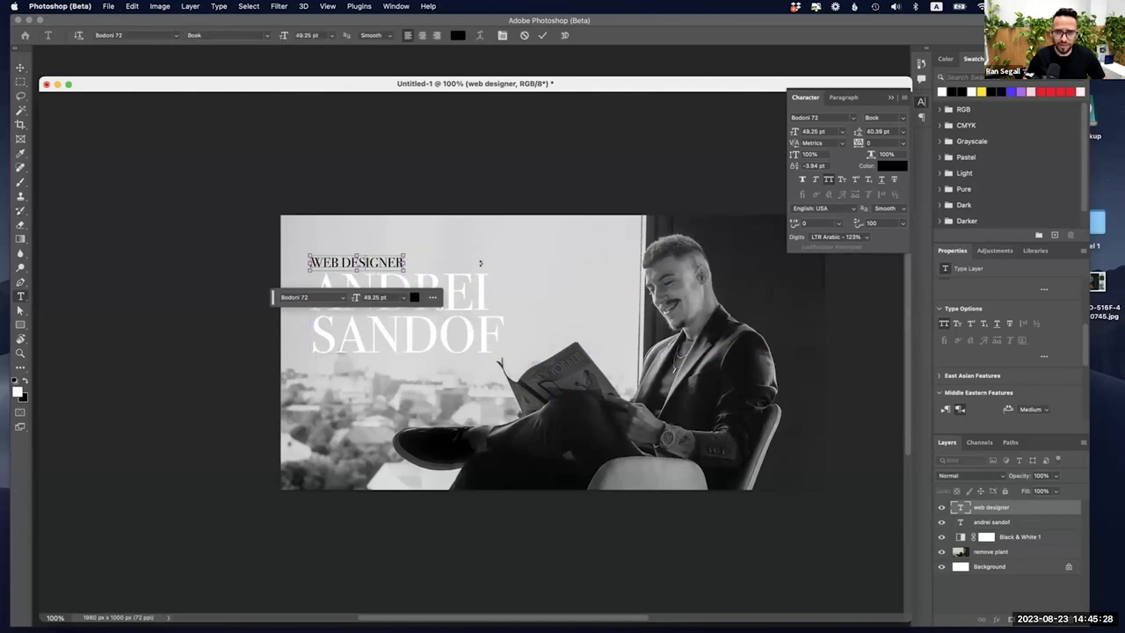
{"action": "left_click", "coordinate": [1049, 331]}
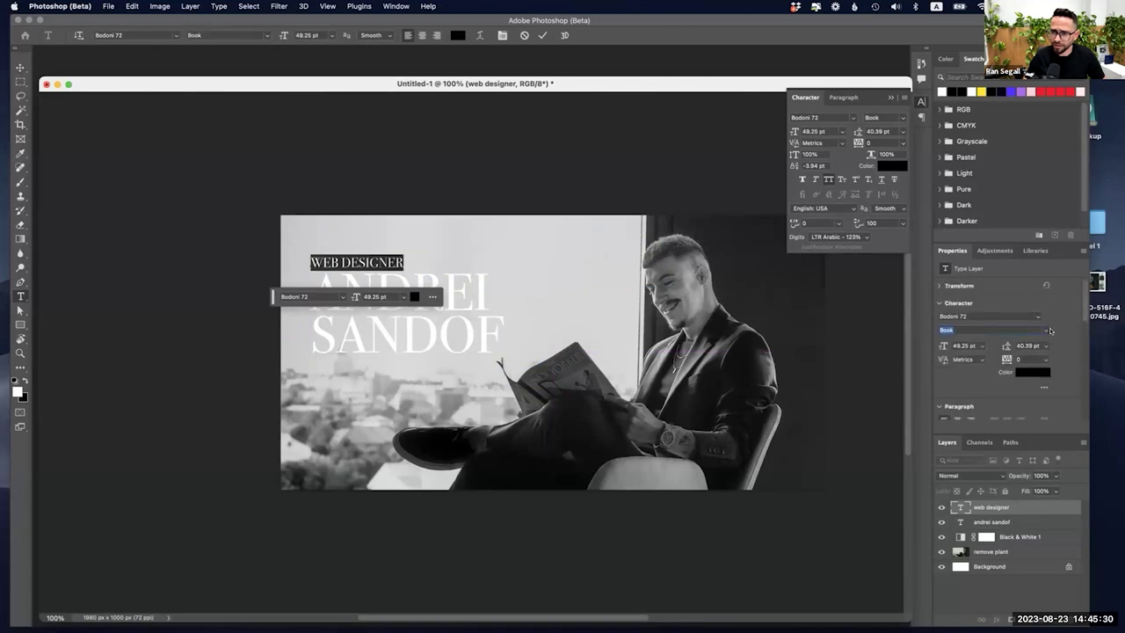
{"action": "left_click", "coordinate": [1042, 330]}
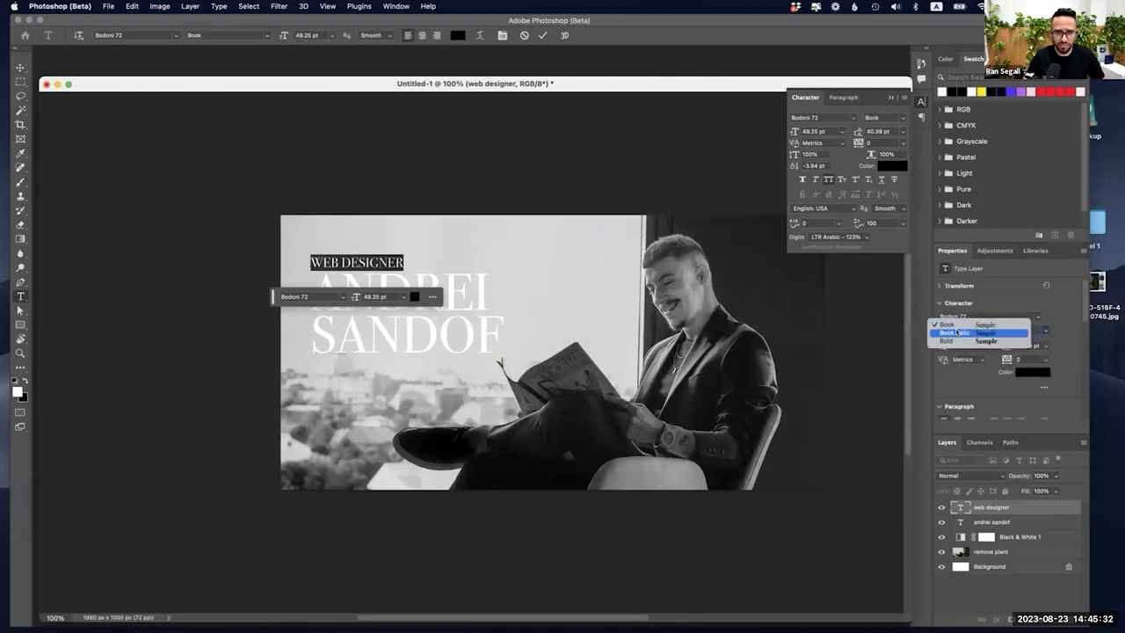
{"action": "key", "text": "Escape"}
{"action": "key", "text": "Down"}
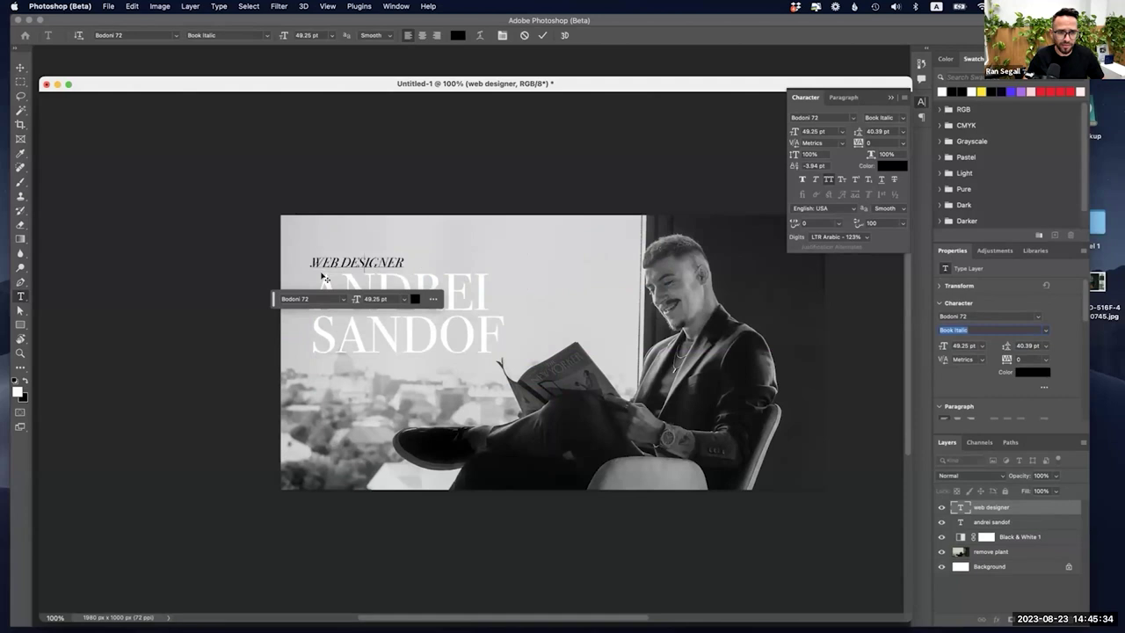
{"action": "left_click", "coordinate": [321, 274]}
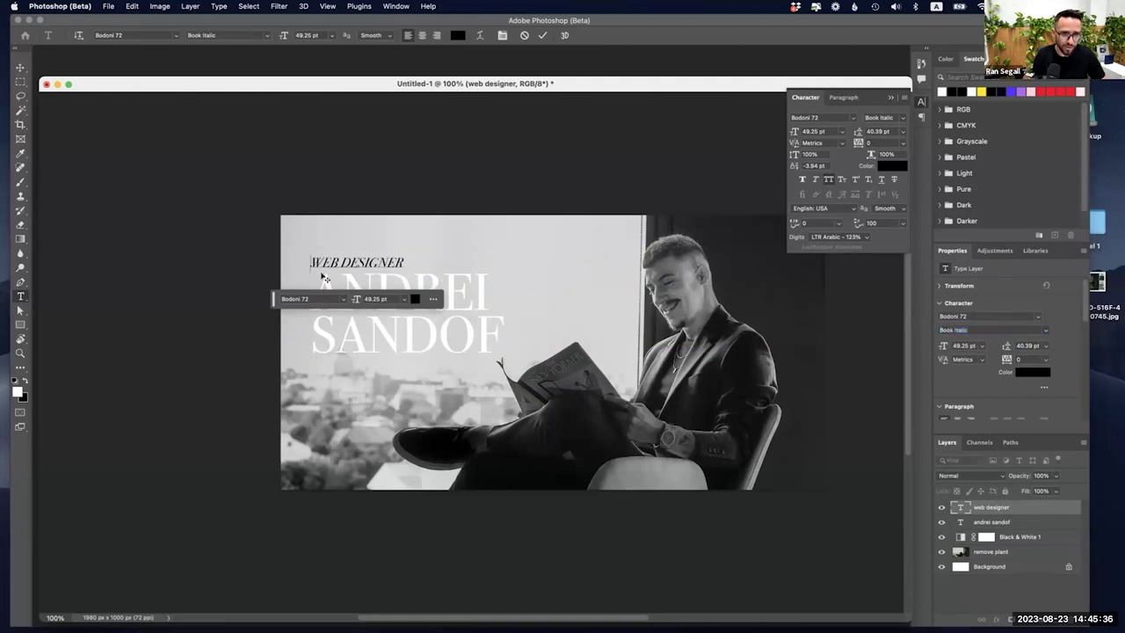
Step: Turn off all caps on the job title line so it is written as "Web Designer"
{"action": "key", "text": "super+a"}
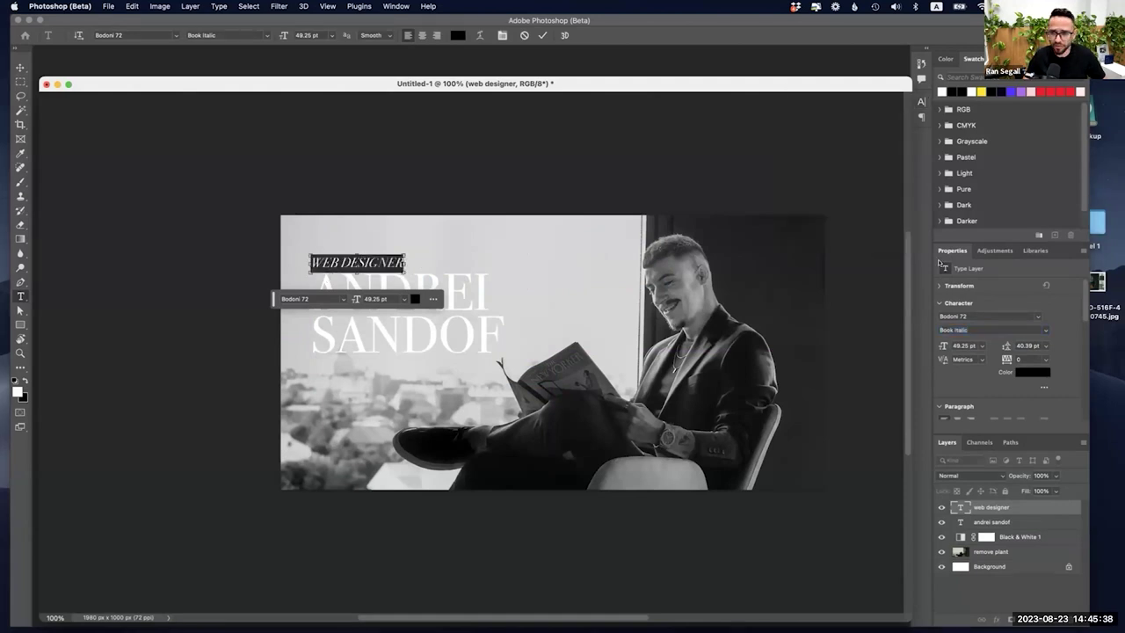
{"action": "scroll", "coordinate": [942, 369], "scroll_direction": "down", "scroll_amount": 3}
{"action": "key", "text": "super+shift+k"}
{"action": "left_click", "coordinate": [349, 262]}
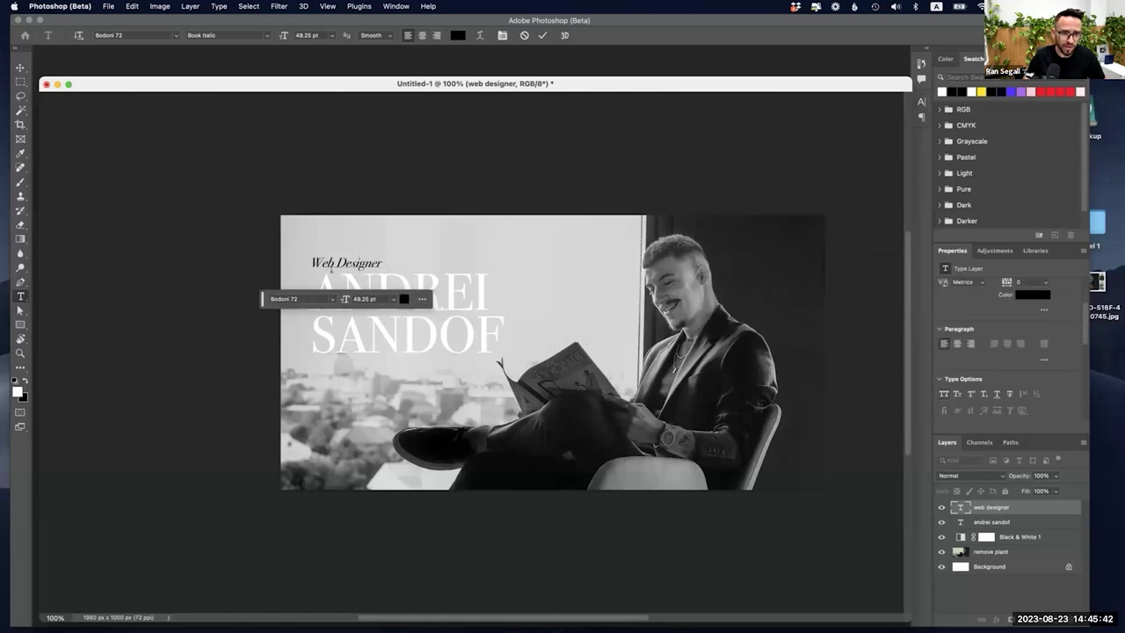
{"action": "key", "text": "Escape"}
Step: Scale the Web Designer line up to about 61 pt and nudge it right, just above the name
{"action": "key", "text": "super+t"}
{"action": "left_click_drag", "start_coordinate": [381, 252], "coordinate": [396, 243]}
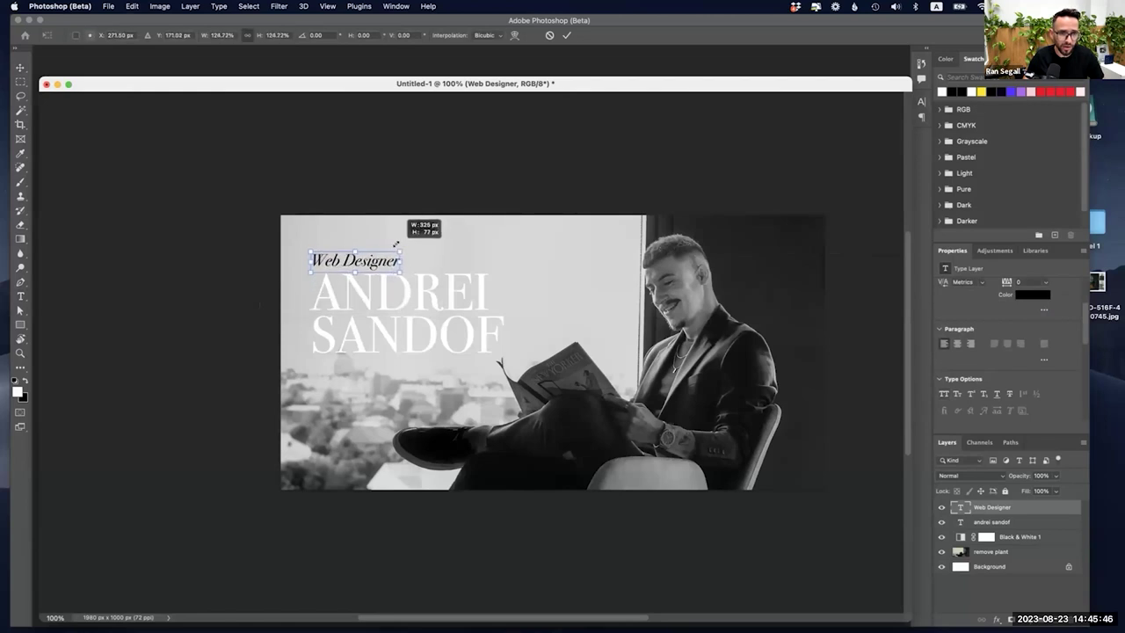
{"action": "key", "text": "Return"}
{"action": "key", "text": "Right"}
{"action": "key", "text": "Right"}
{"action": "key", "text": "Right"}
{"action": "key", "text": "Right"}
{"action": "key", "text": "Right"}
{"action": "key", "text": "Right"}
{"action": "key", "text": "Right"}
{"action": "key", "text": "Right"}
{"action": "key", "text": "Right"}
{"action": "key", "text": "Right"}
{"action": "key", "text": "Down"}
{"action": "key", "text": "Down"}
{"action": "key", "text": "Down"}
{"action": "key", "text": "Left"}
{"action": "key", "text": "Left"}
{"action": "key", "text": "Left"}
{"action": "key", "text": "Up"}
{"action": "key", "text": "Up"}
{"action": "key", "text": "Up"}
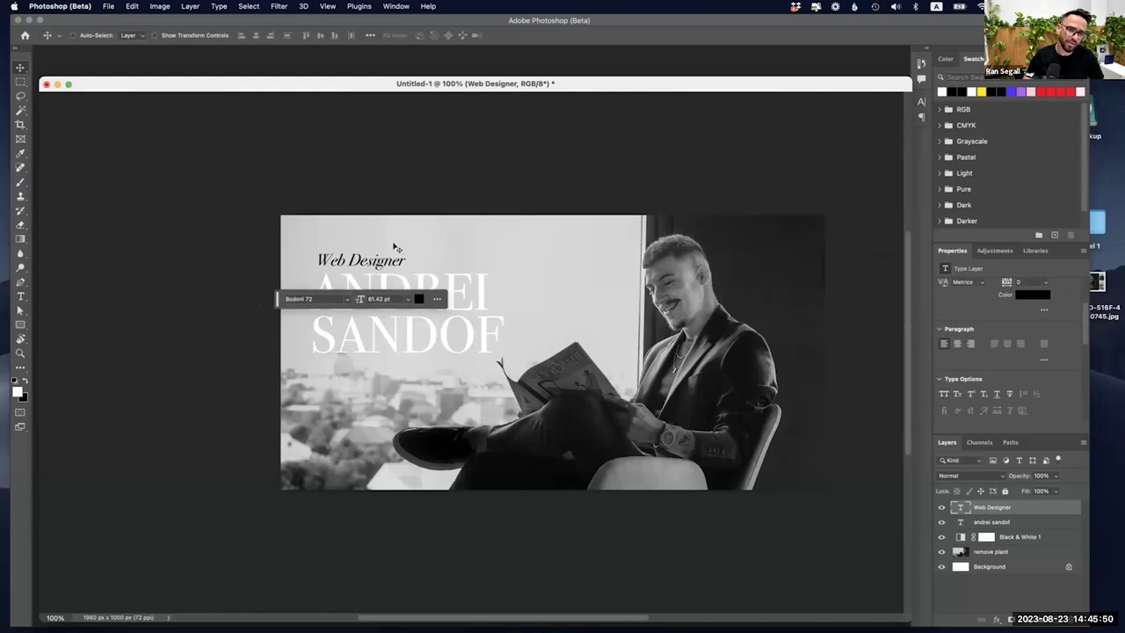
Step: Nudge the Web Designer line left so its edge aligns with the start of the name
{"action": "left_click_drag", "start_coordinate": [359, 257], "coordinate": [339, 336]}
{"action": "key", "text": "super+z"}
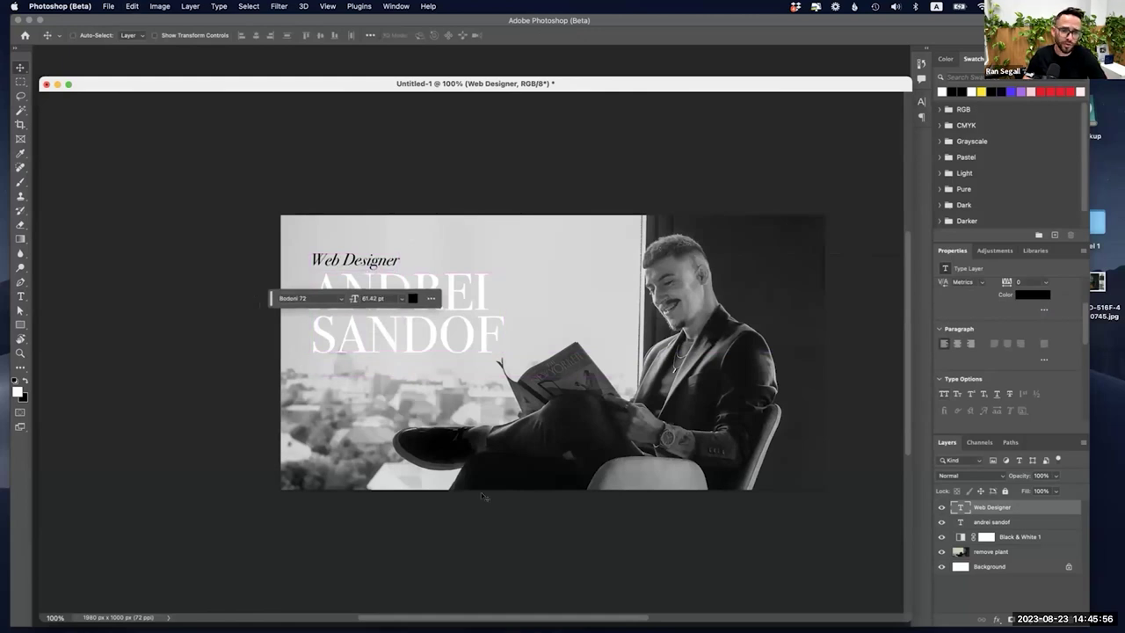
Step: Fill the designer's name with black and the Web Designer line with white
{"action": "left_click", "coordinate": [410, 333]}
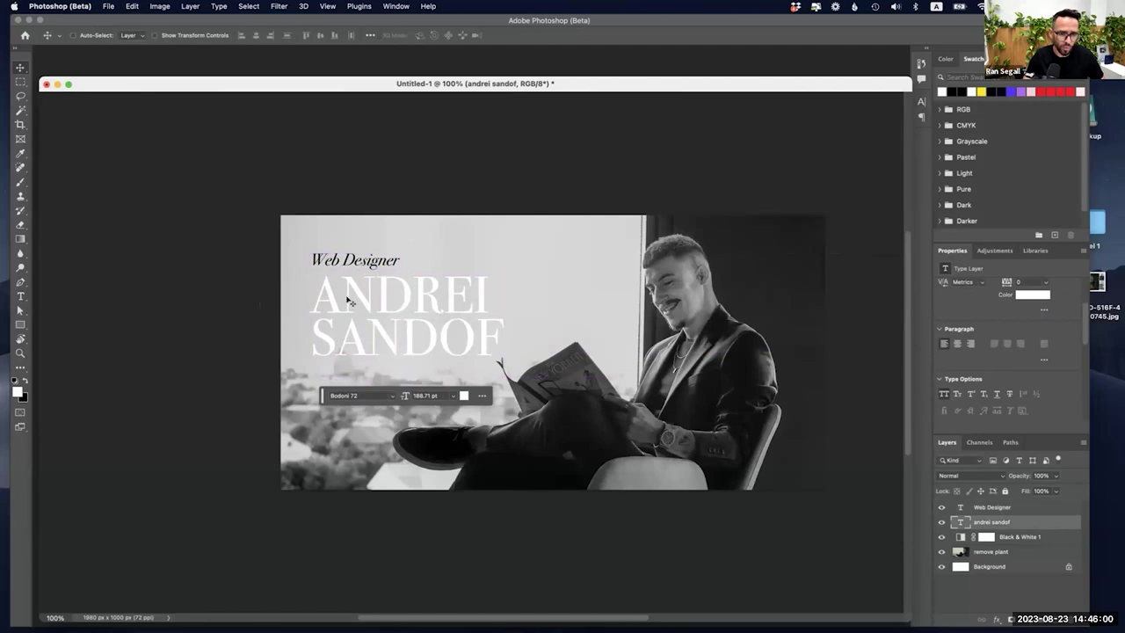
{"action": "key", "text": "x"}
{"action": "key", "text": "alt+BackSpace"}
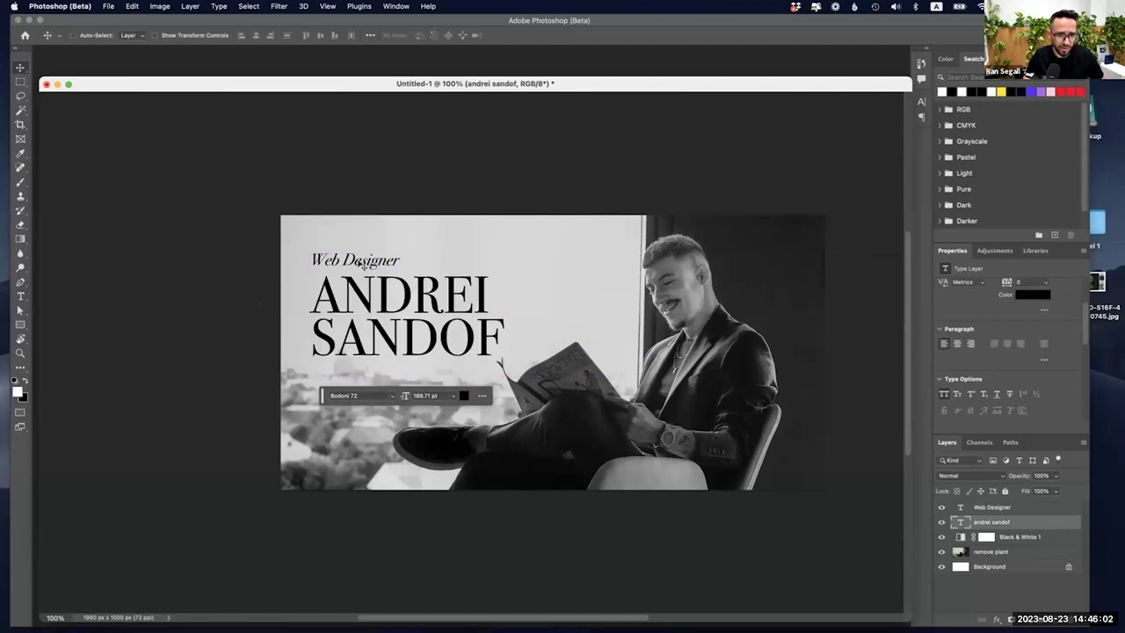
{"action": "left_click", "coordinate": [364, 263]}
{"action": "key", "text": "x"}
{"action": "key", "text": "alt+BackSpace"}
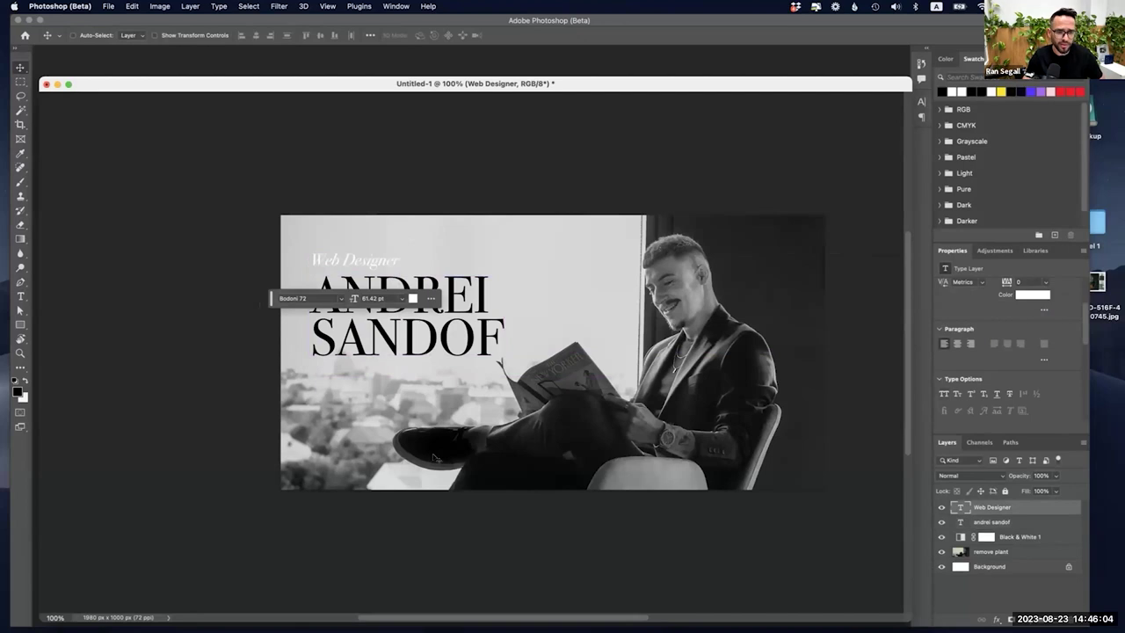
Step: Add a new layer above the Web Designer text and marquee-select a box about 372 × 111 px around that line
{"action": "key", "text": "m"}
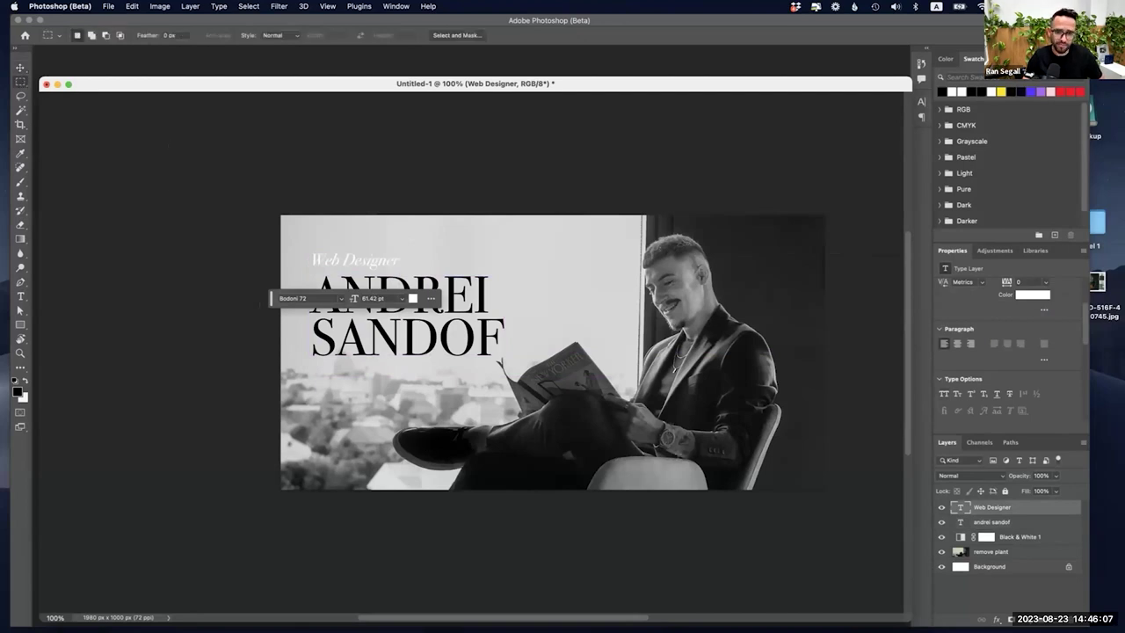
{"action": "left_click", "coordinate": [1008, 522]}
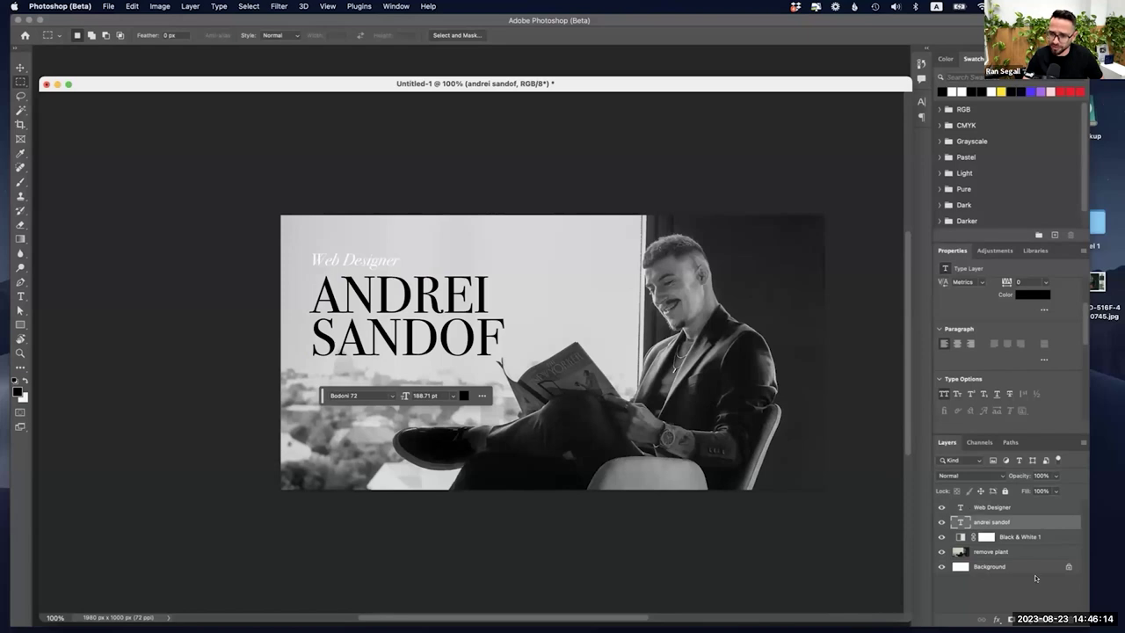
{"action": "key", "text": "alt+bracketright"}
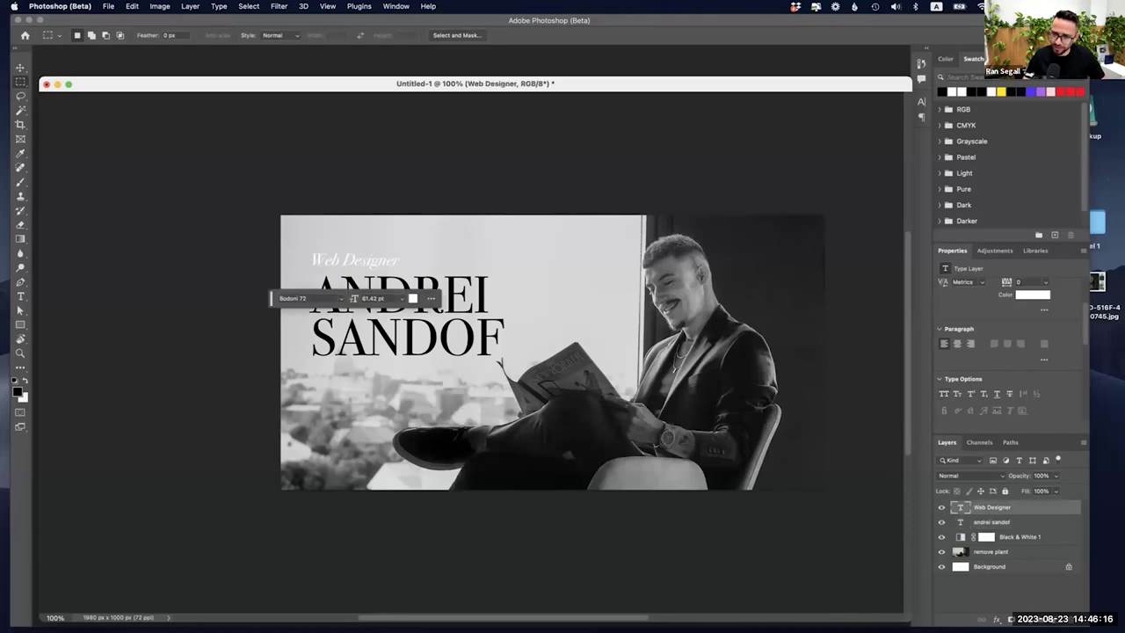
{"action": "key", "text": "super+shift+alt+n"}
{"action": "left_click_drag", "start_coordinate": [305, 247], "coordinate": [406, 274]}
Step: Fill the selection with a yellow-to-red radial gradient from the Oranges presets and clip it to the Web Designer text
{"action": "key", "text": "g"}
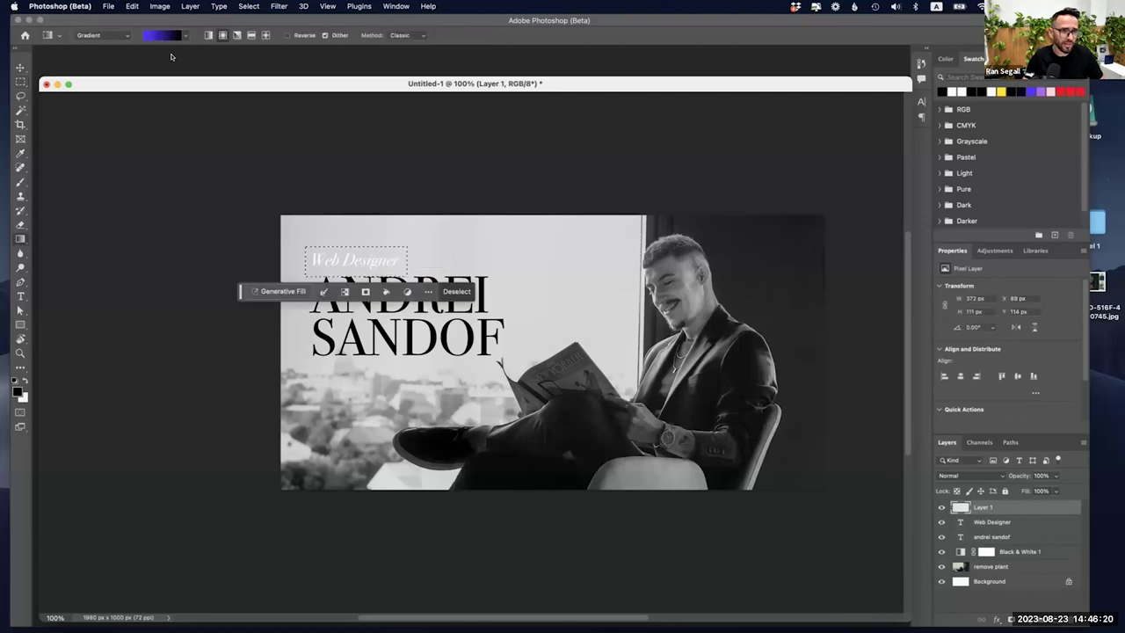
{"action": "left_click", "coordinate": [183, 36]}
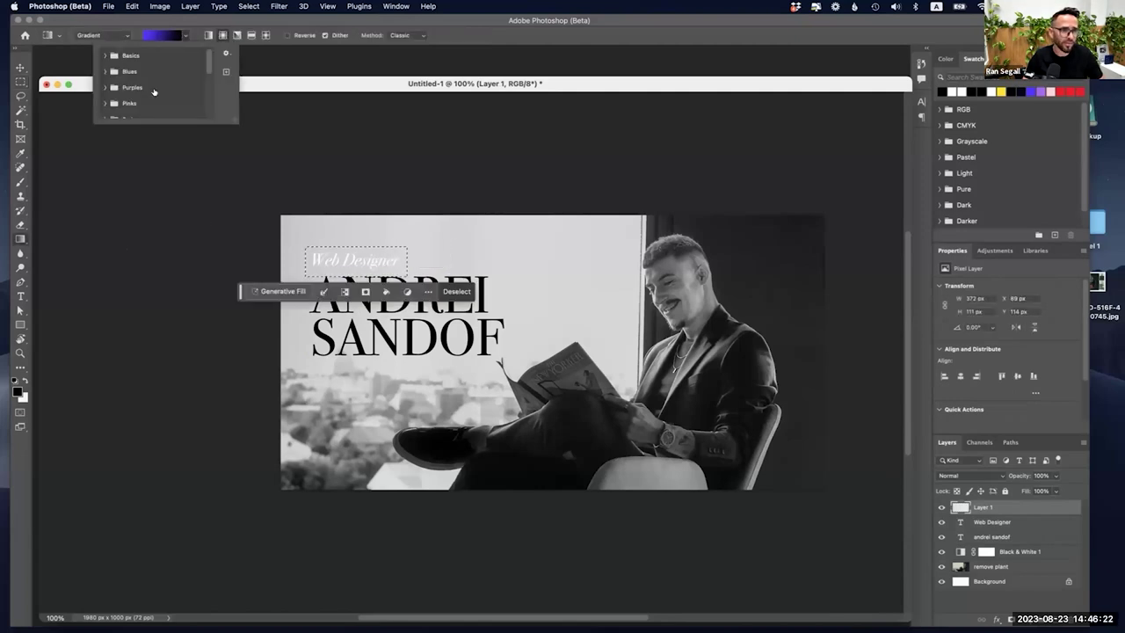
{"action": "scroll", "coordinate": [156, 88], "scroll_direction": "down", "scroll_amount": 4}
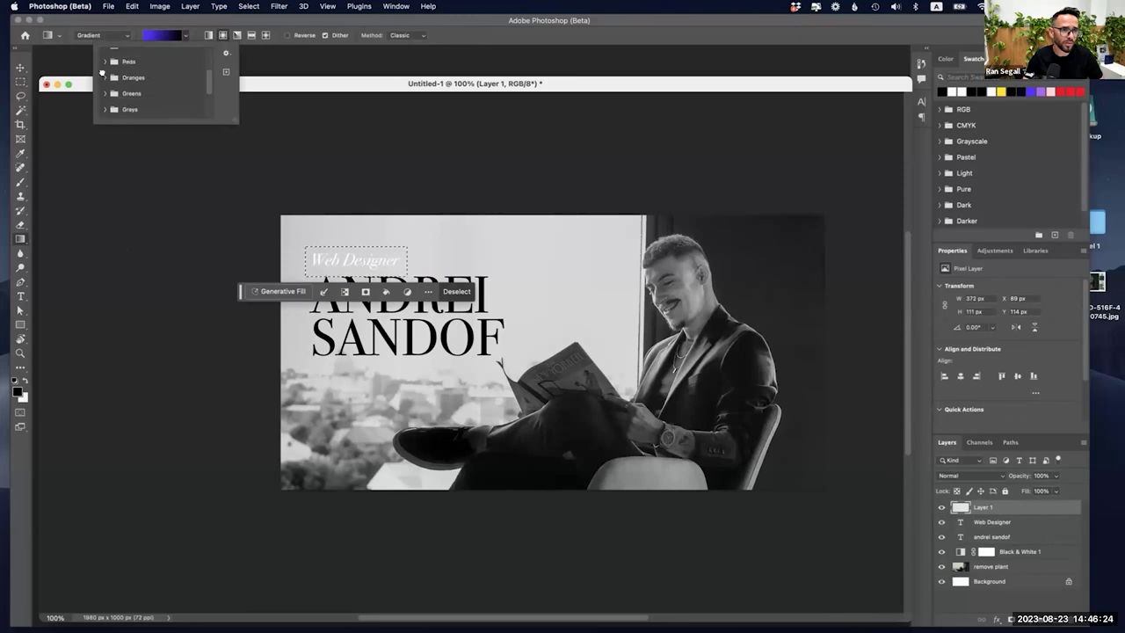
{"action": "left_click", "coordinate": [104, 78]}
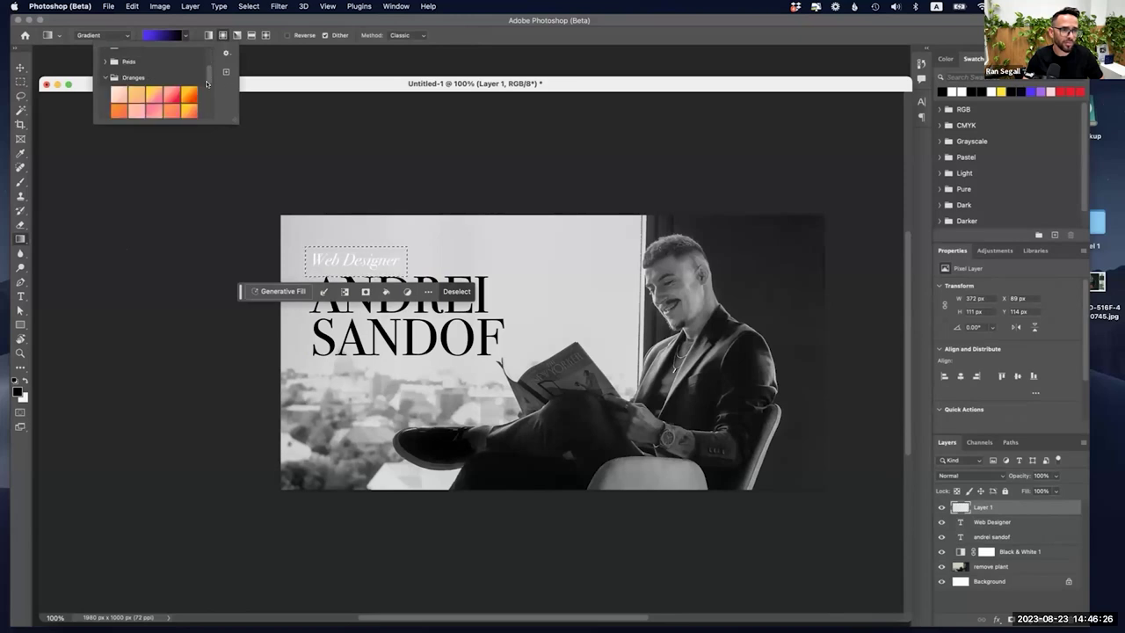
{"action": "scroll", "coordinate": [209, 80], "scroll_direction": "down", "scroll_amount": 2}
{"action": "scroll", "coordinate": [203, 78], "scroll_direction": "up", "scroll_amount": 1}
{"action": "left_click", "coordinate": [184, 69]}
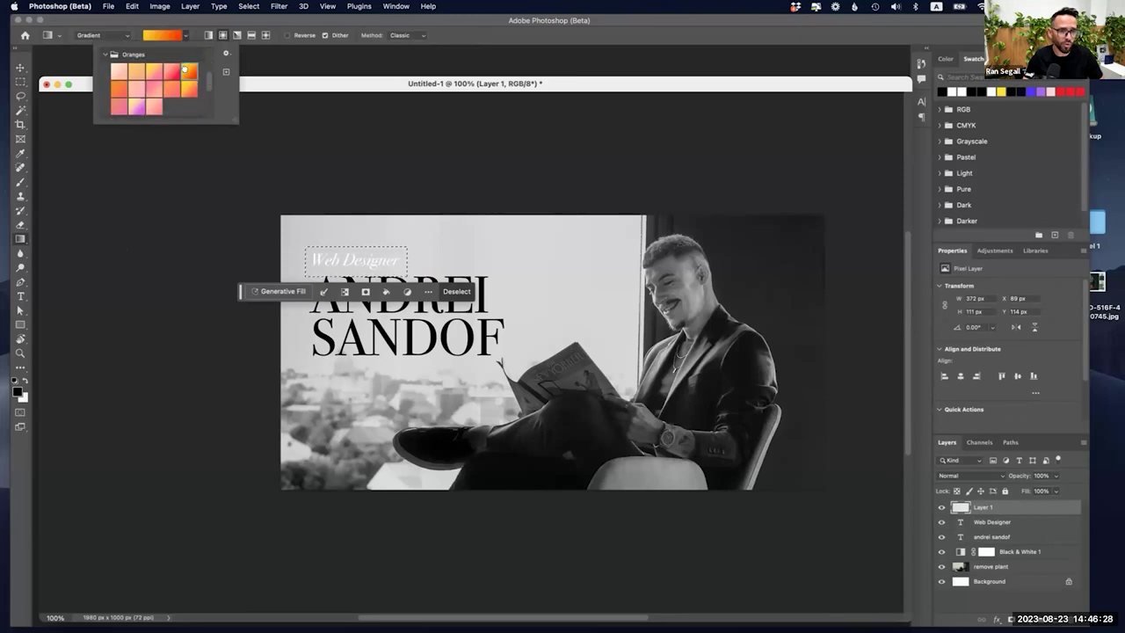
{"action": "left_click", "coordinate": [185, 35]}
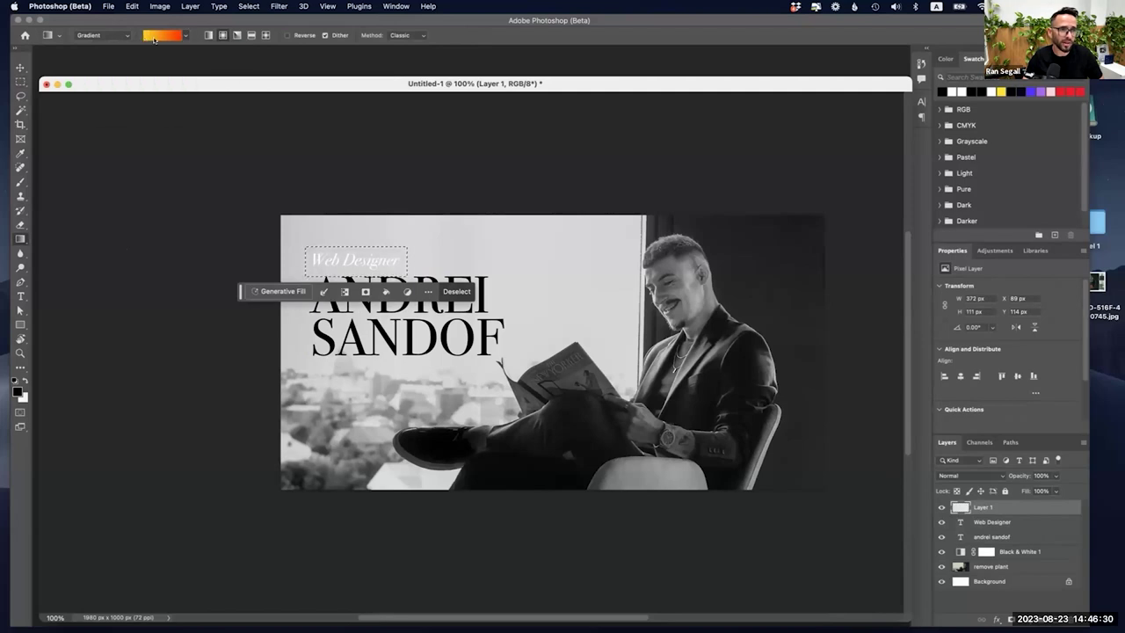
{"action": "left_click_drag", "start_coordinate": [411, 253], "coordinate": [515, 253]}
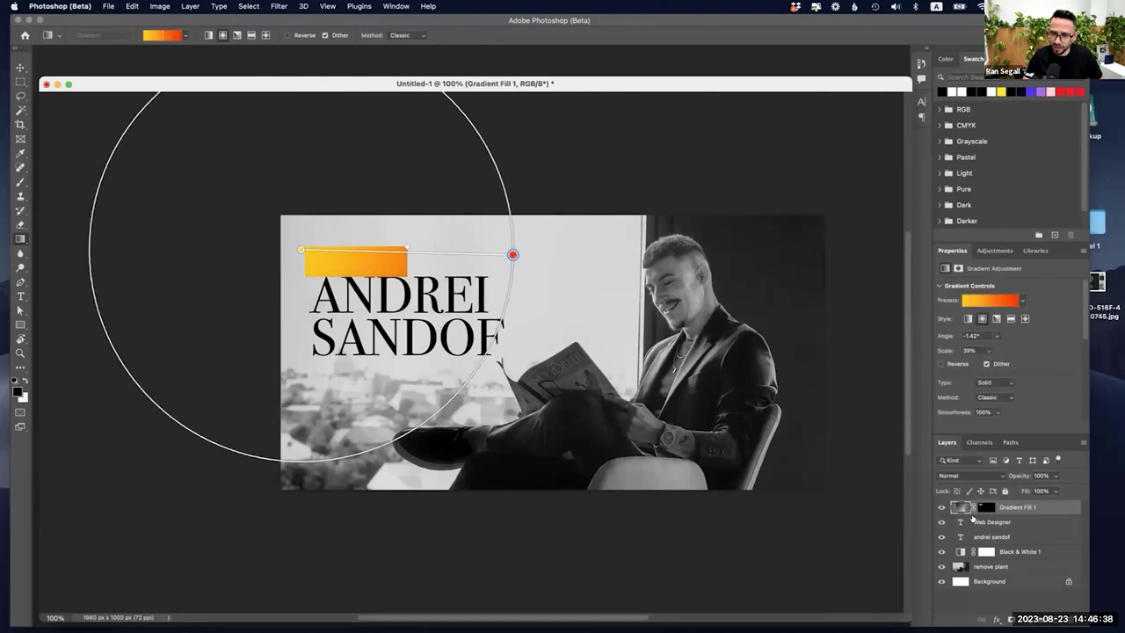
{"action": "left_click", "coordinate": [966, 514], "text": "alt"}
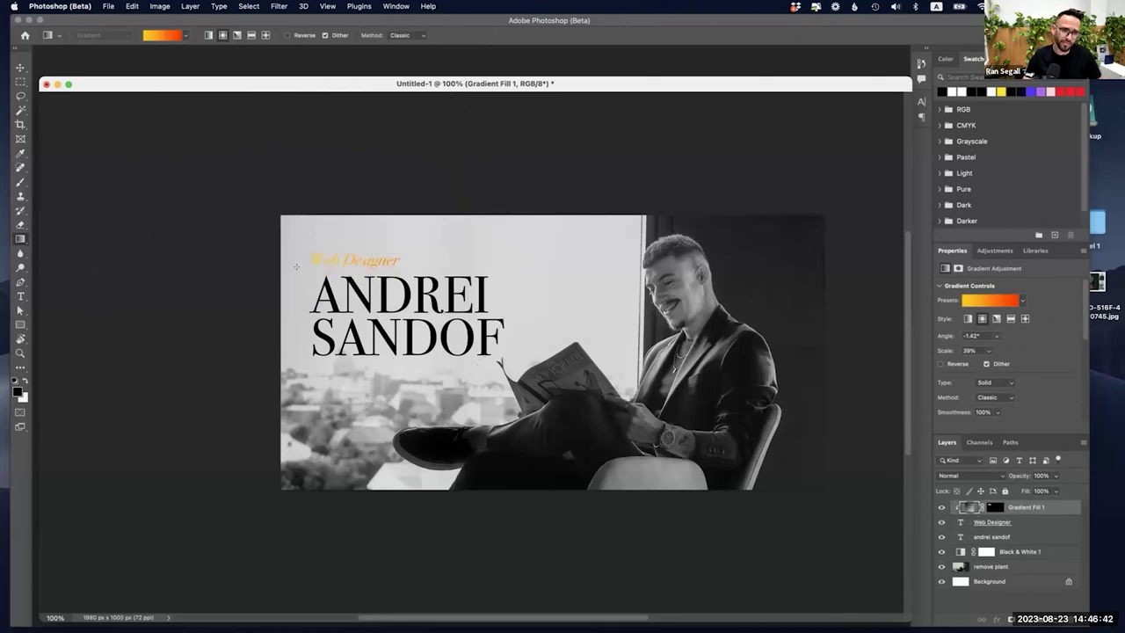
Step: Try moving the Web Designer text together with its gradient below the name, and return both to their place above it
{"action": "left_click", "coordinate": [970, 523]}
{"action": "key", "text": "v"}
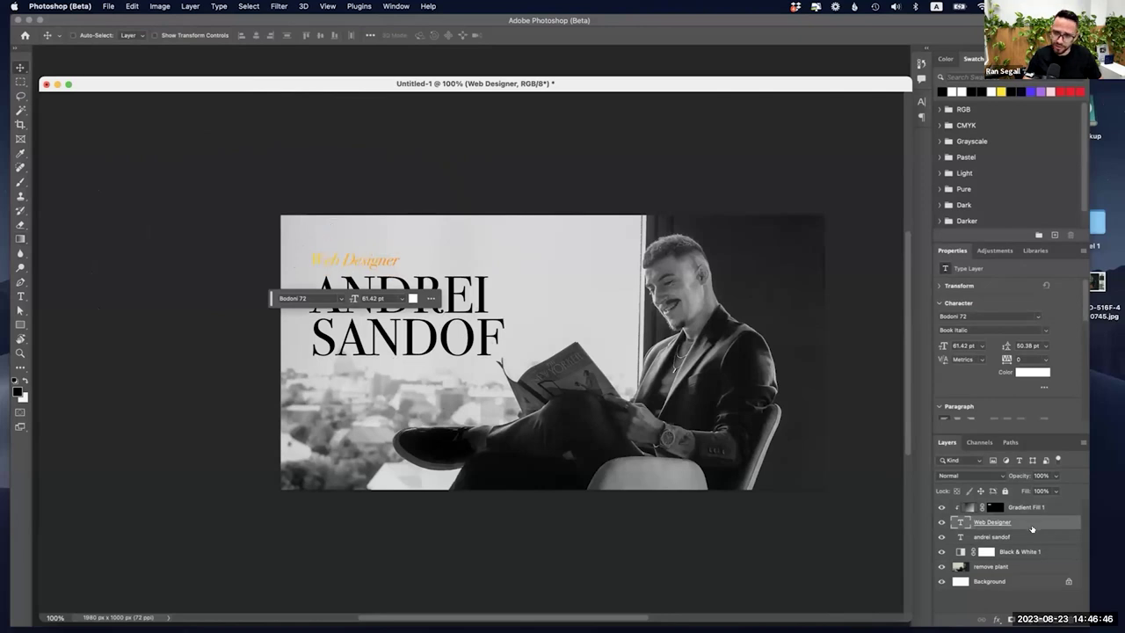
{"action": "key", "text": "alt+shift+bracketright"}
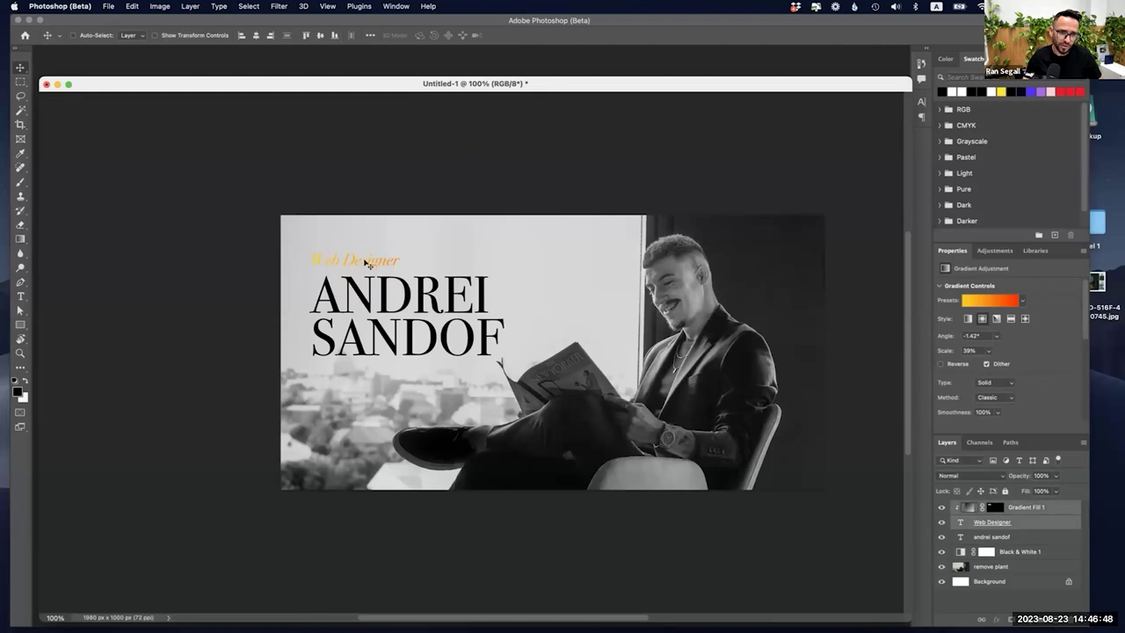
{"action": "left_click_drag", "start_coordinate": [355, 373], "coordinate": [327, 261]}
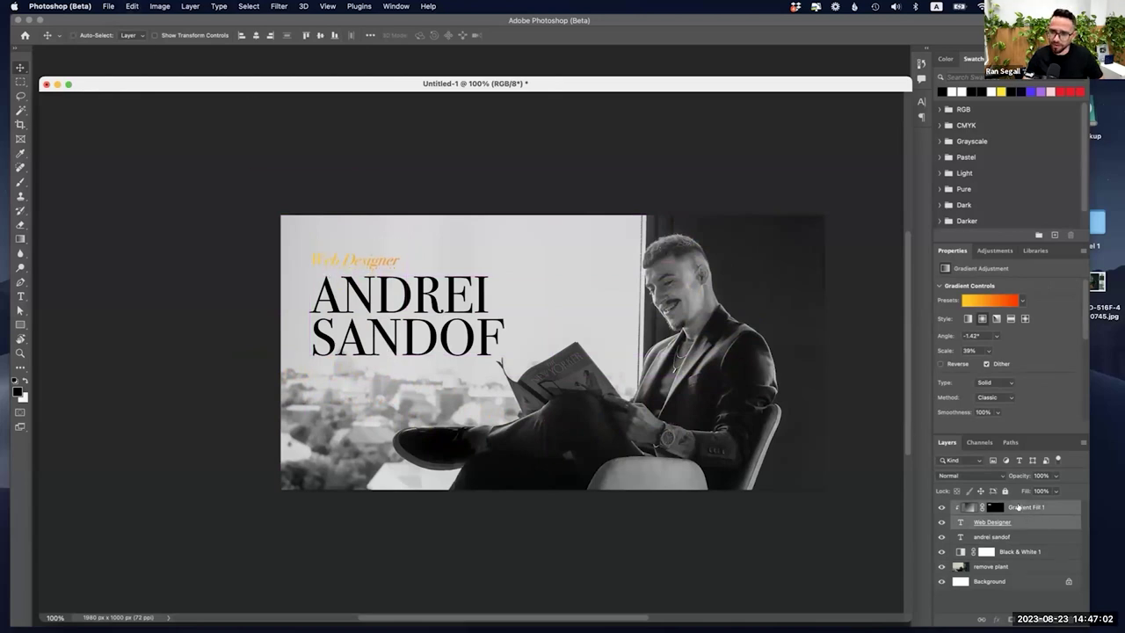
Step: Change the clipped gradient fill to a bright blue-to-cyan preset from the Blues group
{"action": "left_click", "coordinate": [1017, 506]}
{"action": "left_click", "coordinate": [1024, 301]}
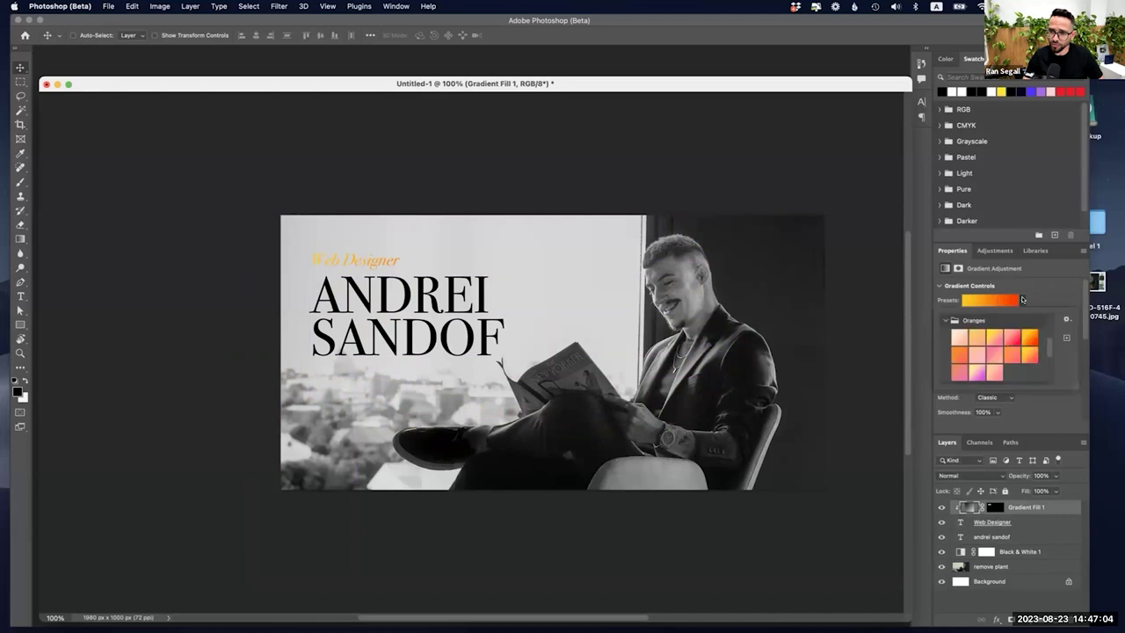
{"action": "left_click", "coordinate": [942, 322]}
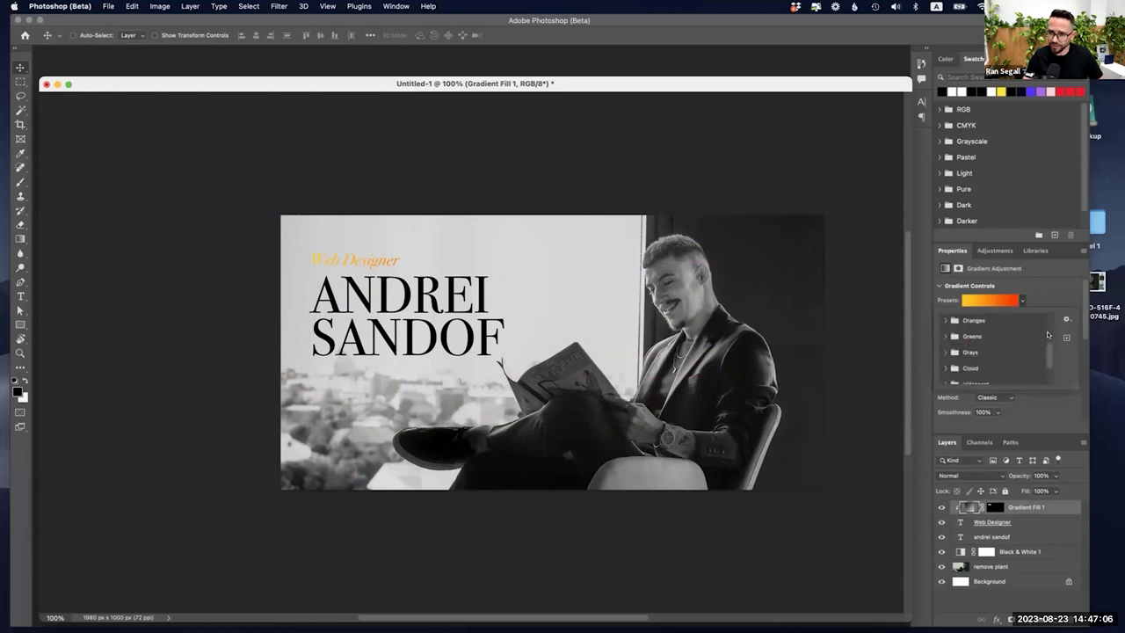
{"action": "scroll", "coordinate": [1049, 345], "scroll_direction": "up", "scroll_amount": 3}
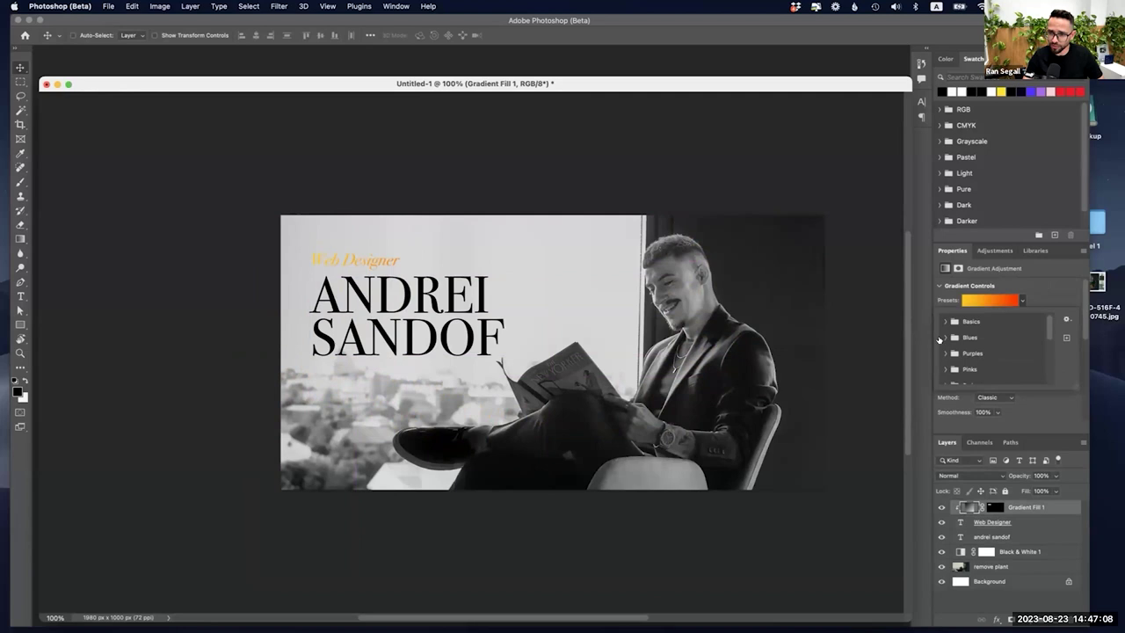
{"action": "left_click", "coordinate": [944, 337]}
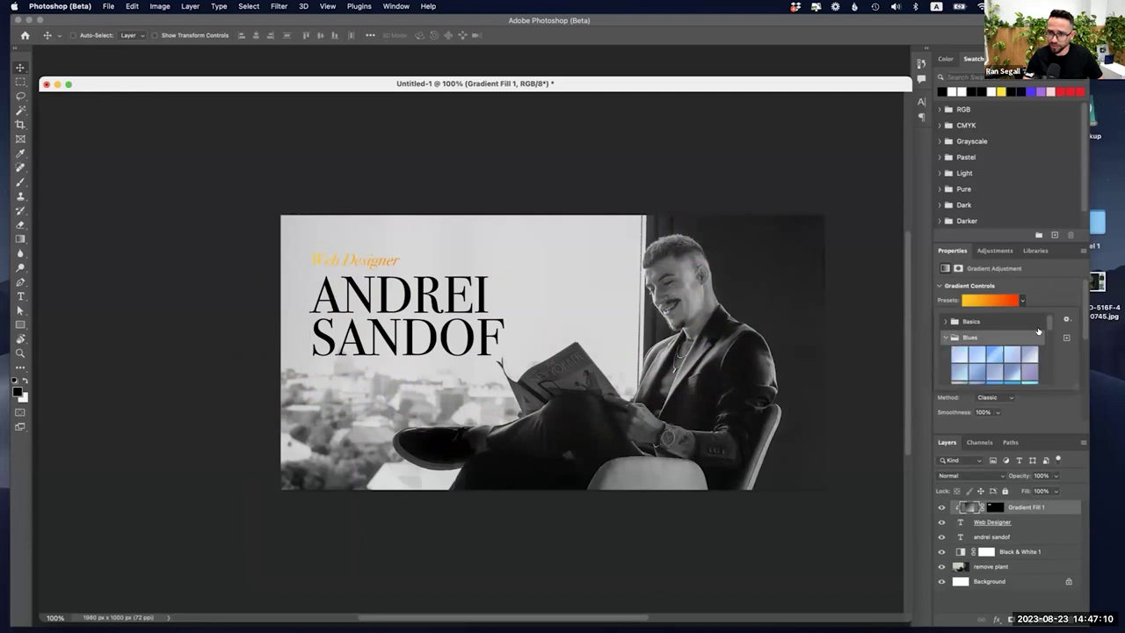
{"action": "scroll", "coordinate": [1045, 334], "scroll_direction": "down", "scroll_amount": 4}
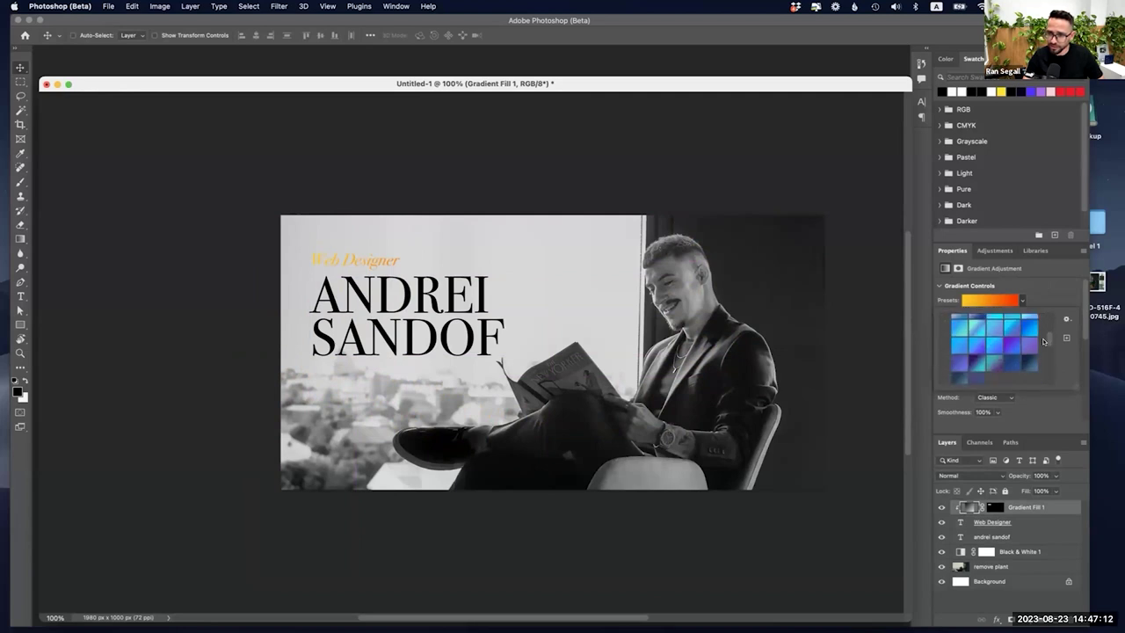
{"action": "left_click", "coordinate": [1028, 335]}
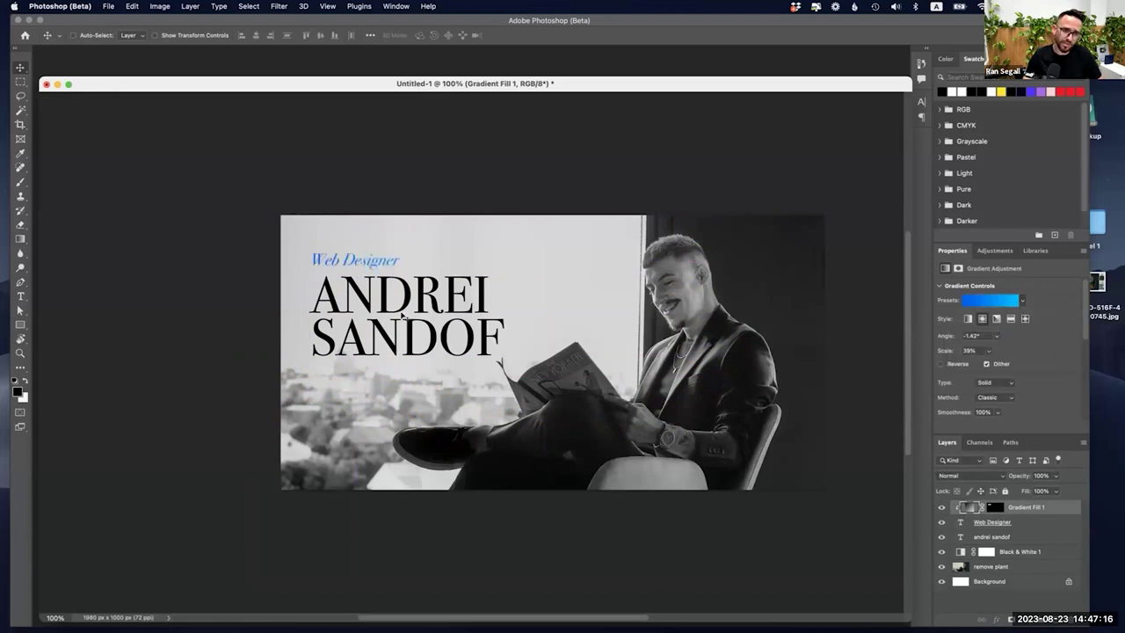
{"action": "key", "text": "alt+bracketleft"}
{"action": "left_click", "coordinate": [20, 80]}
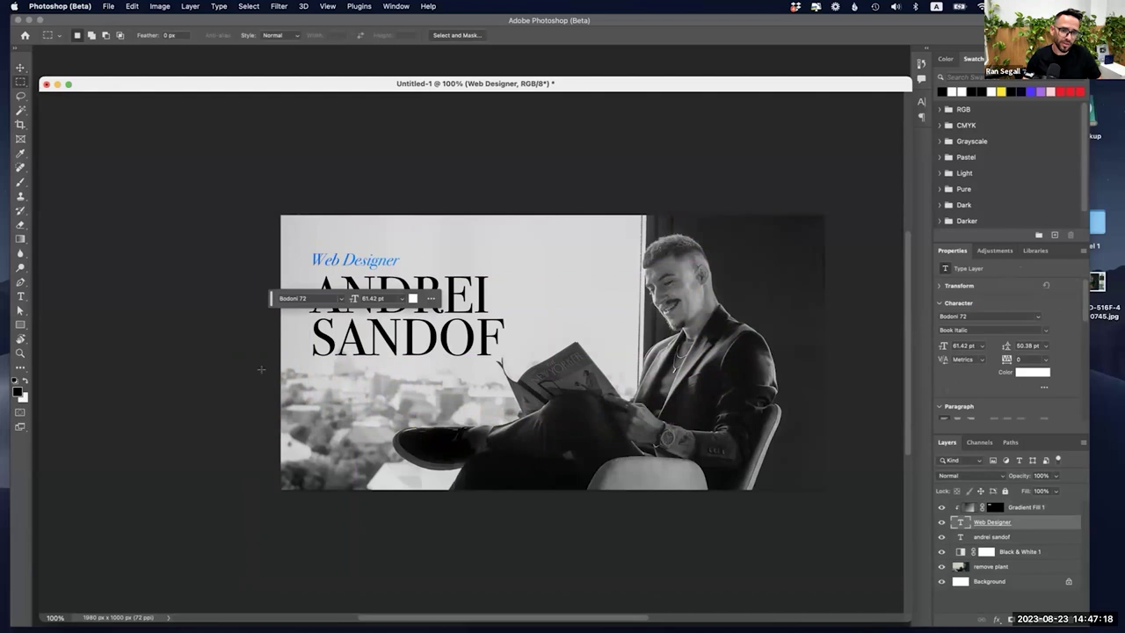
{"action": "left_click", "coordinate": [1013, 568]}
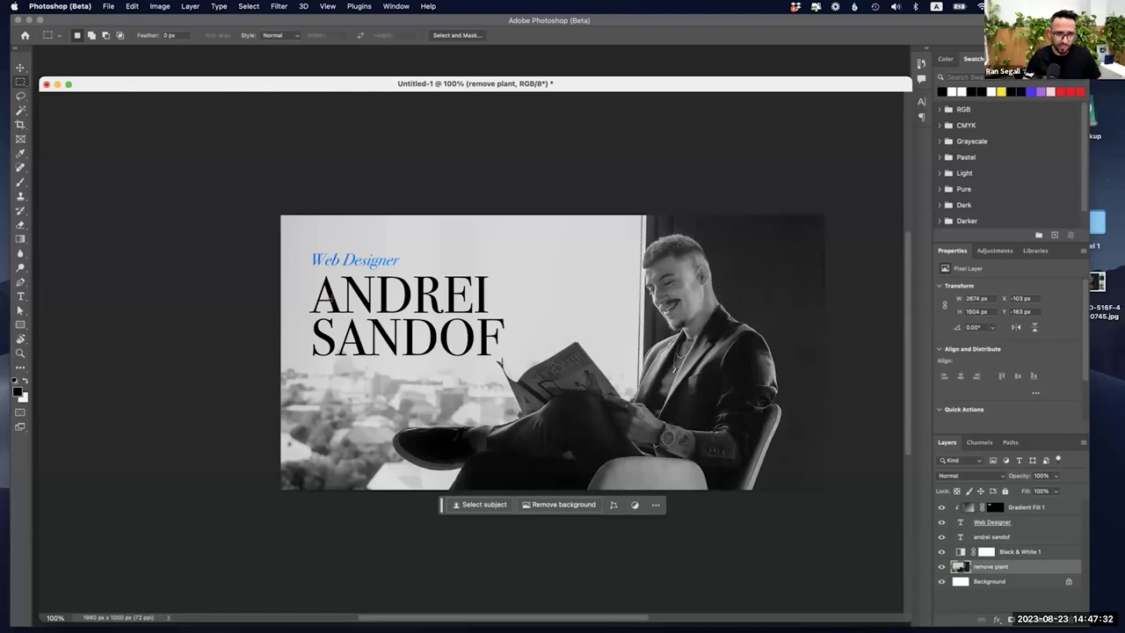
{"action": "left_click_drag", "start_coordinate": [313, 355], "coordinate": [634, 364]}
{"action": "left_click_drag", "start_coordinate": [631, 365], "coordinate": [692, 361]}
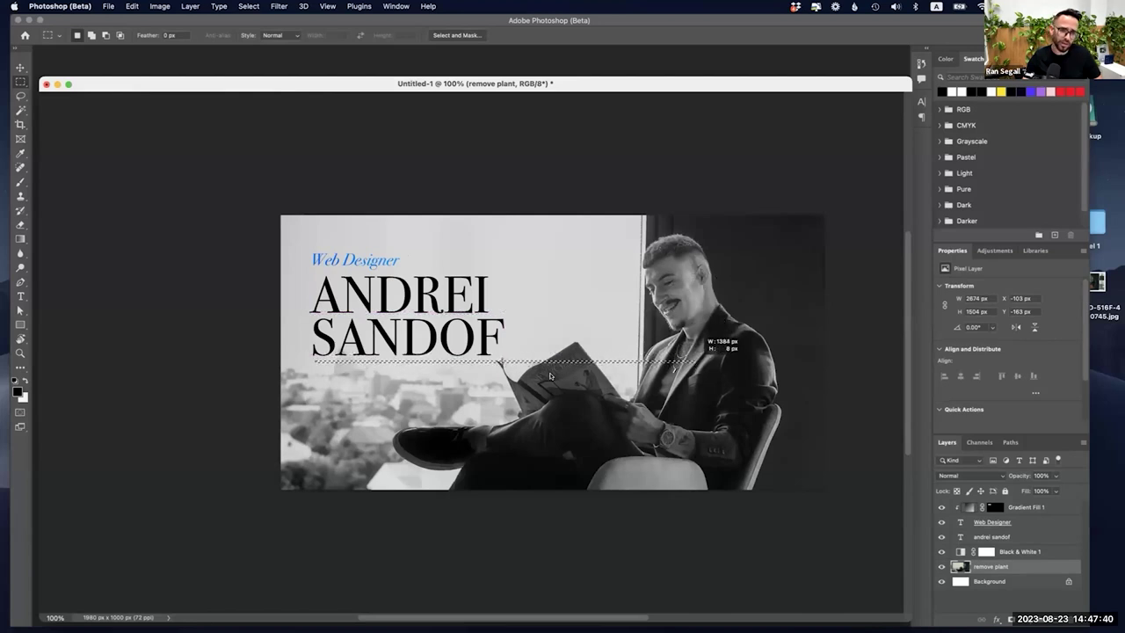
{"action": "left_click", "coordinate": [224, 374]}
Step: Group all layers from the remove plant photo up to the gradient fill, and duplicate the group
{"action": "key", "text": "v"}
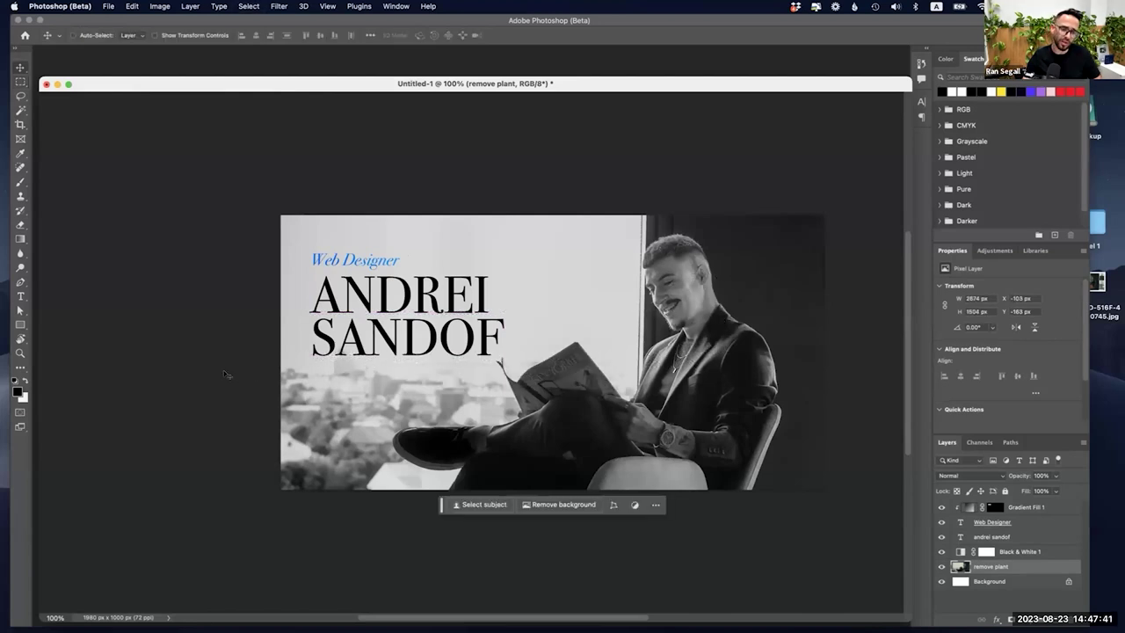
{"action": "left_click", "coordinate": [1035, 506], "text": "shift"}
{"action": "key", "text": "super+g"}
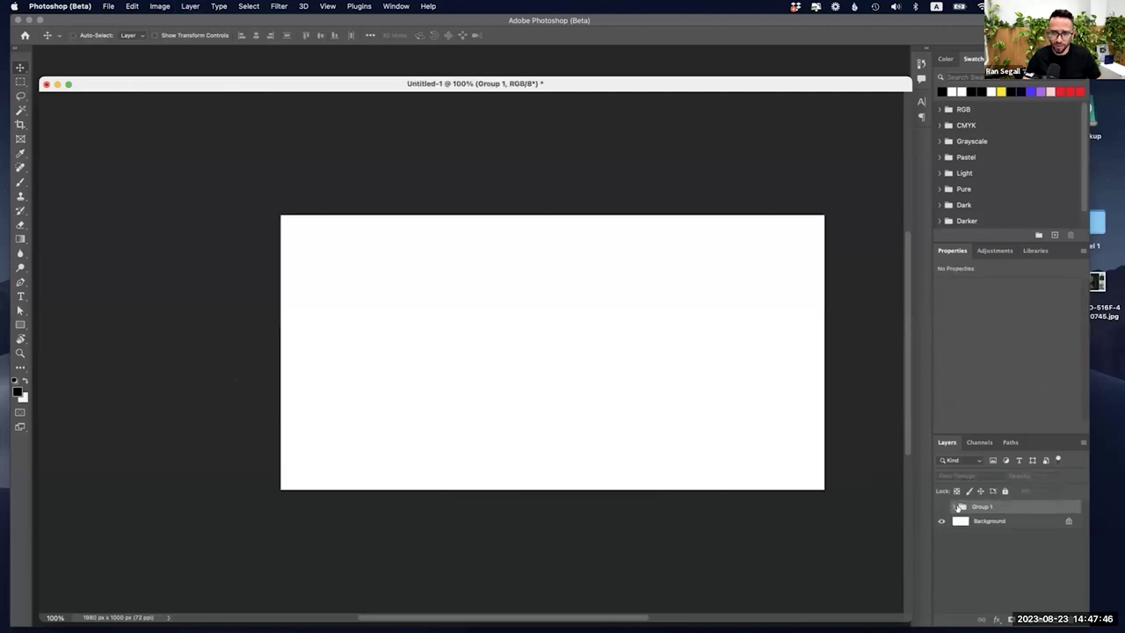
{"action": "key", "text": "super+j"}
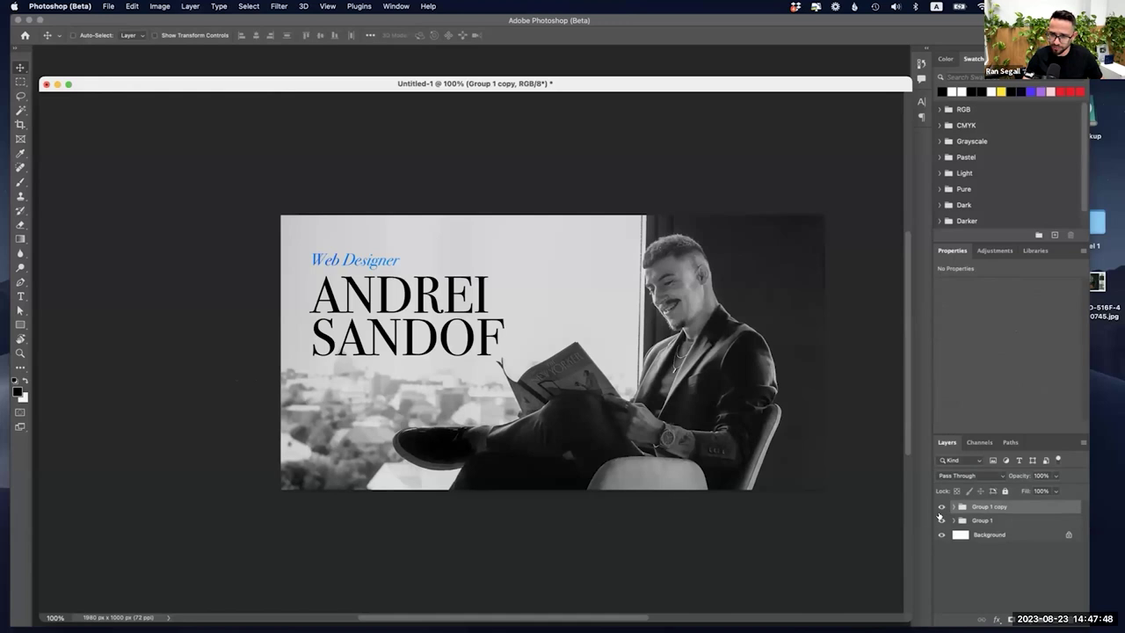
Step: Add a Gradient Map adjustment layer directly above the Black & White adjustment inside the duplicated group
{"action": "left_click", "coordinate": [953, 507]}
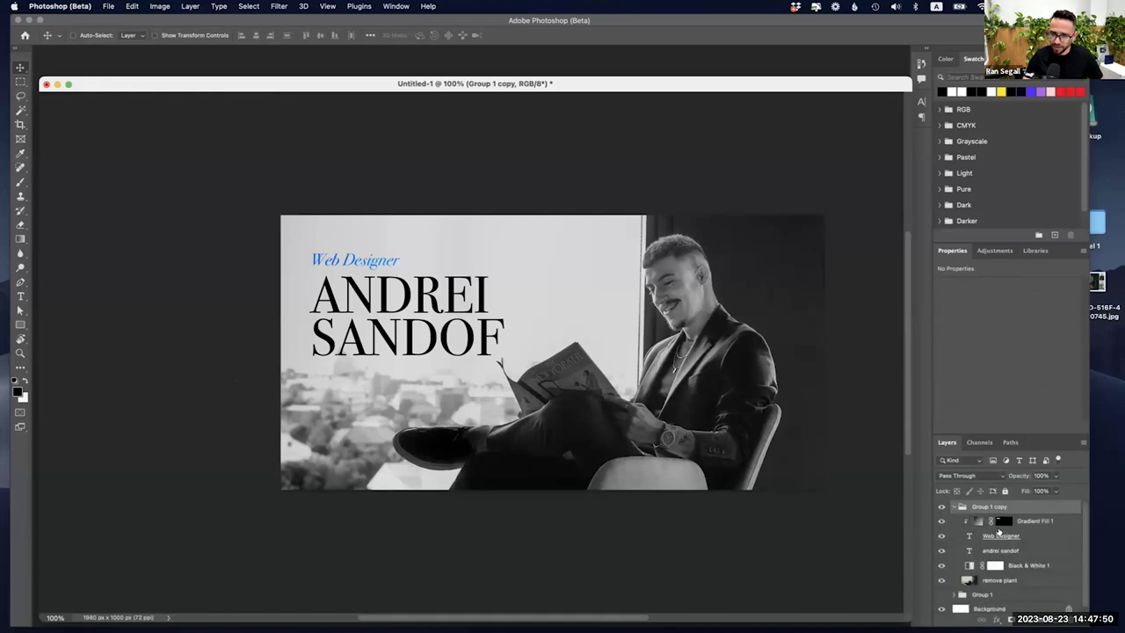
{"action": "left_click", "coordinate": [965, 557]}
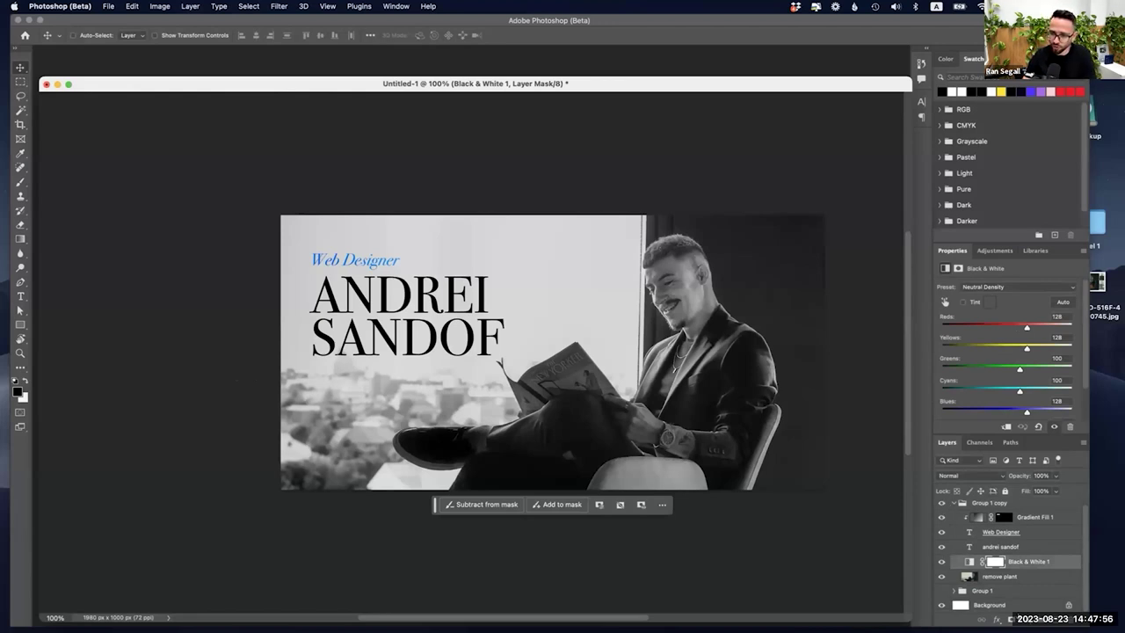
{"action": "left_click", "coordinate": [1025, 619]}
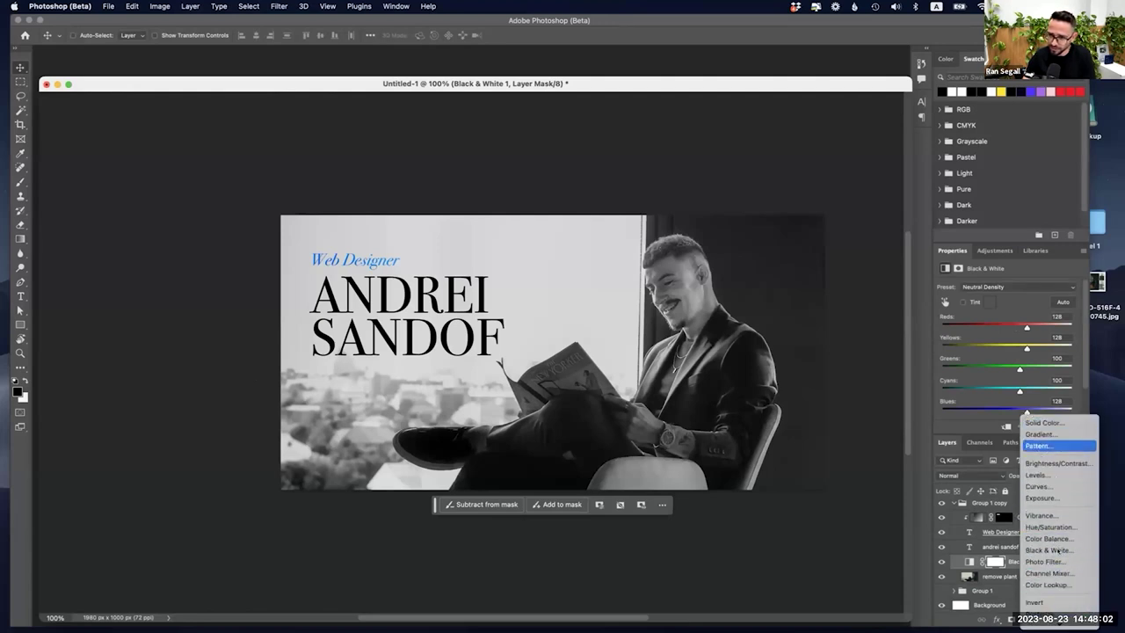
{"action": "scroll", "coordinate": [1055, 549], "scroll_direction": "down", "scroll_amount": 2}
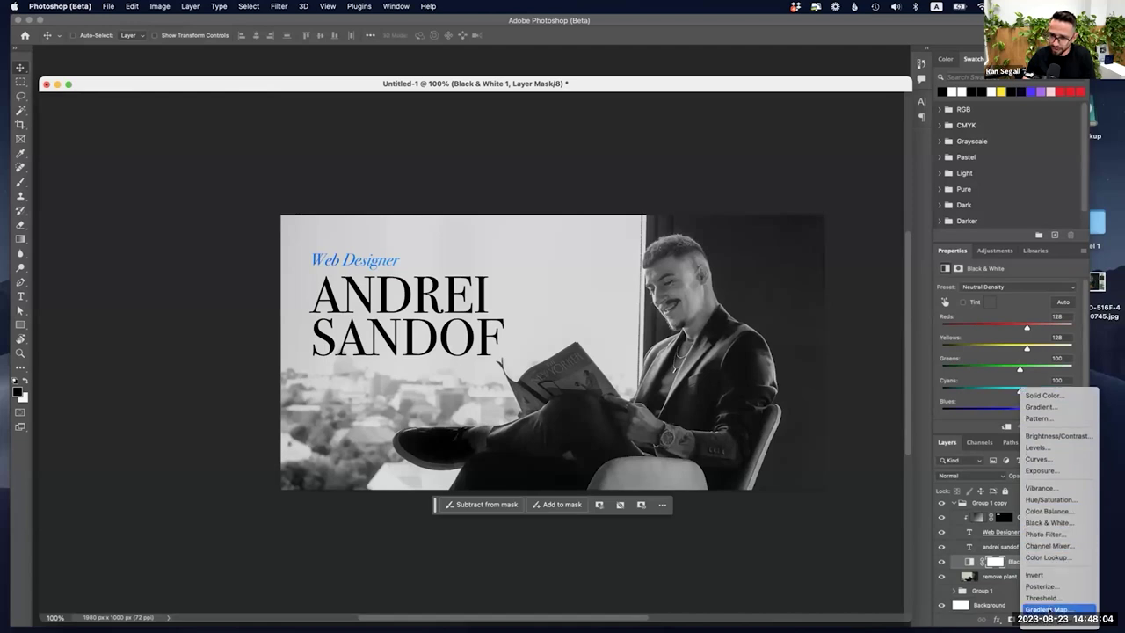
{"action": "left_click", "coordinate": [1046, 608]}
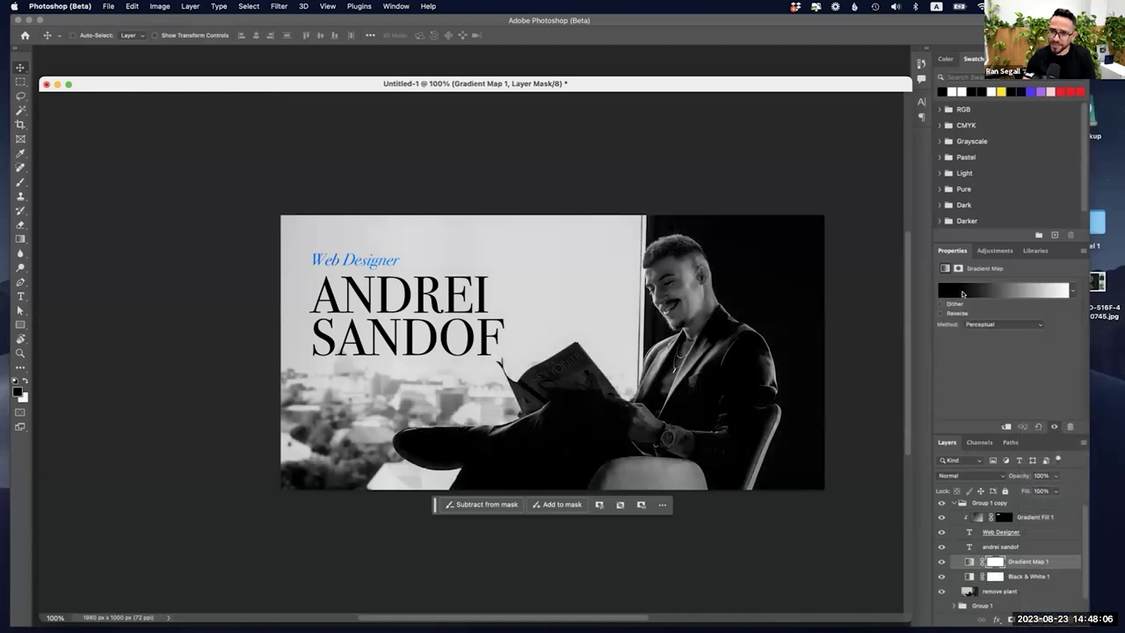
Step: Set the dark stop of the gradient map to a deep blue, 000c7c
{"action": "left_click", "coordinate": [962, 294]}
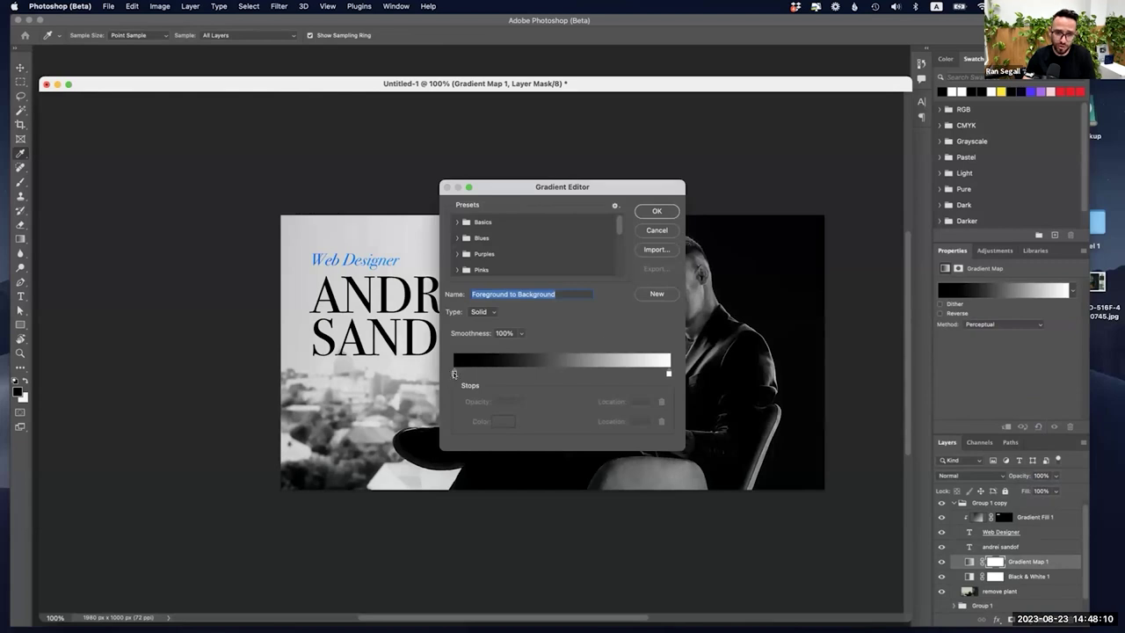
{"action": "double_click", "coordinate": [455, 373]}
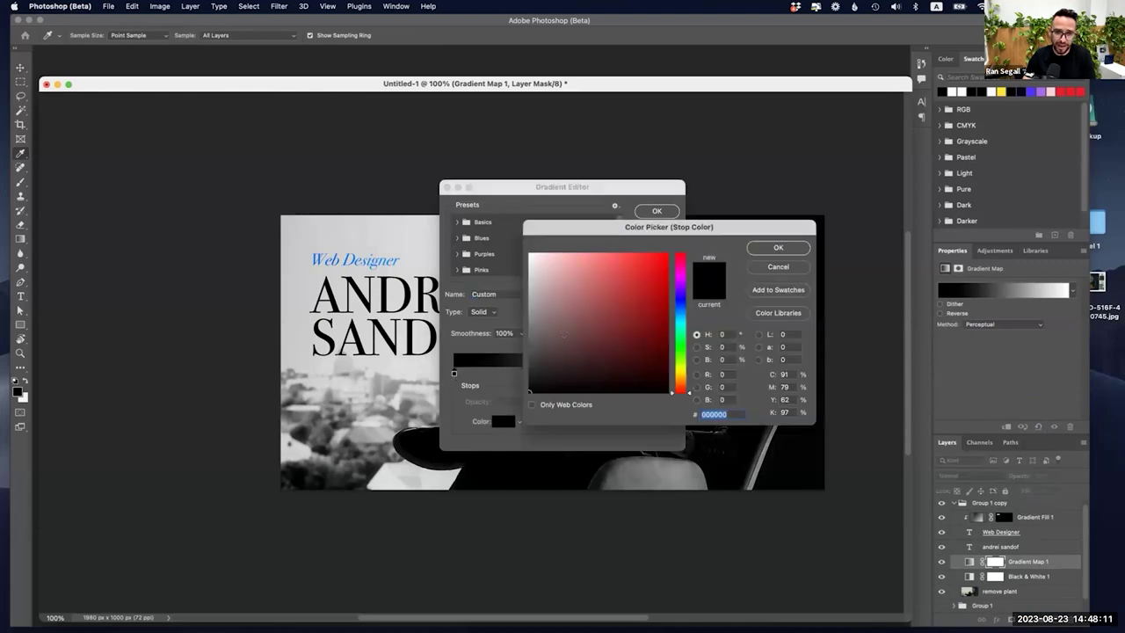
{"action": "left_click", "coordinate": [675, 301]}
{"action": "left_click_drag", "start_coordinate": [667, 303], "coordinate": [667, 324]}
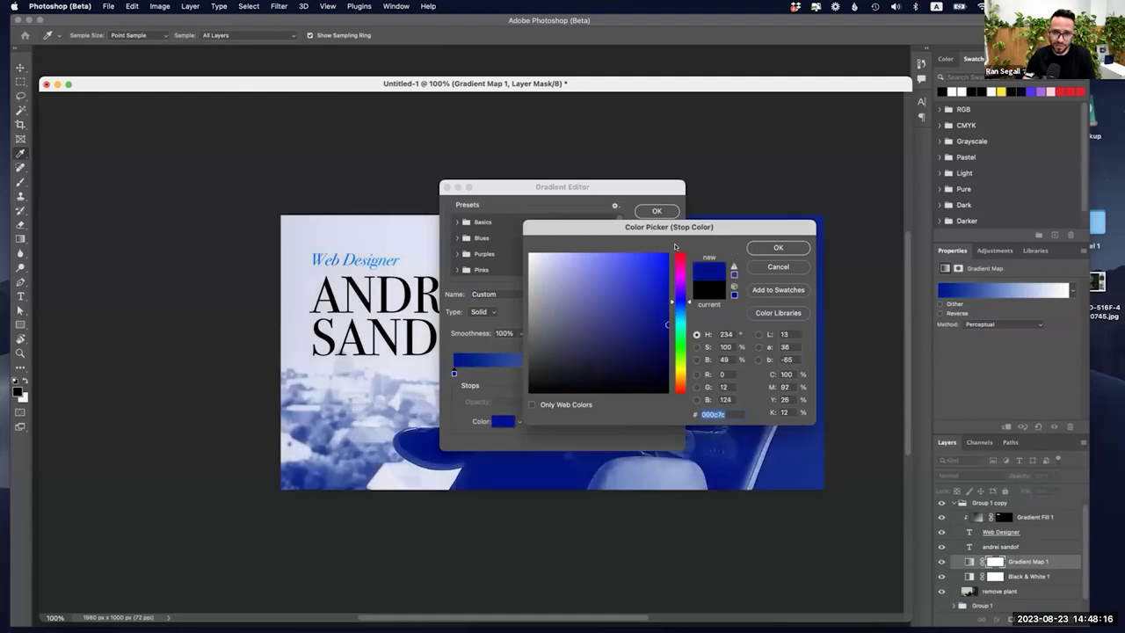
{"action": "key", "text": "Return"}
Step: Set the light stop of the gradient map to a medium blue, 2f46bd, and apply the gradient
{"action": "left_click_drag", "start_coordinate": [506, 184], "coordinate": [410, 176]}
{"action": "left_click", "coordinate": [507, 365]}
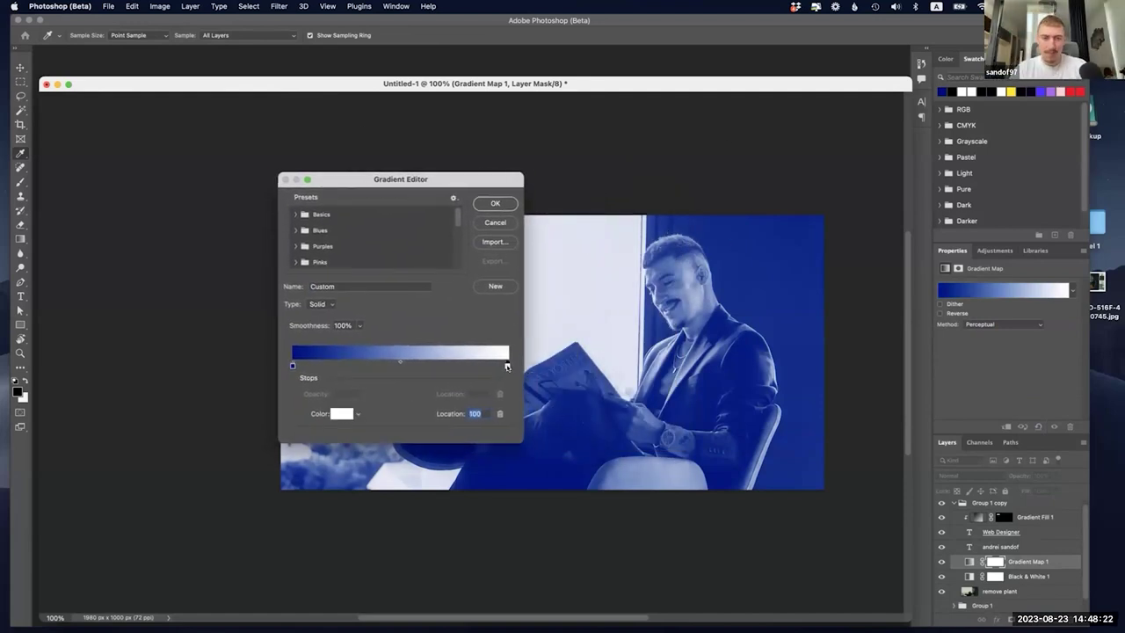
{"action": "double_click", "coordinate": [507, 366]}
{"action": "mouse_move", "coordinate": [678, 325]}
{"action": "left_mouse_down"}
{"action": "mouse_move", "coordinate": [678, 304]}
{"action": "mouse_move", "coordinate": [625, 303]}
{"action": "mouse_move", "coordinate": [630, 287]}
{"action": "left_mouse_up"}
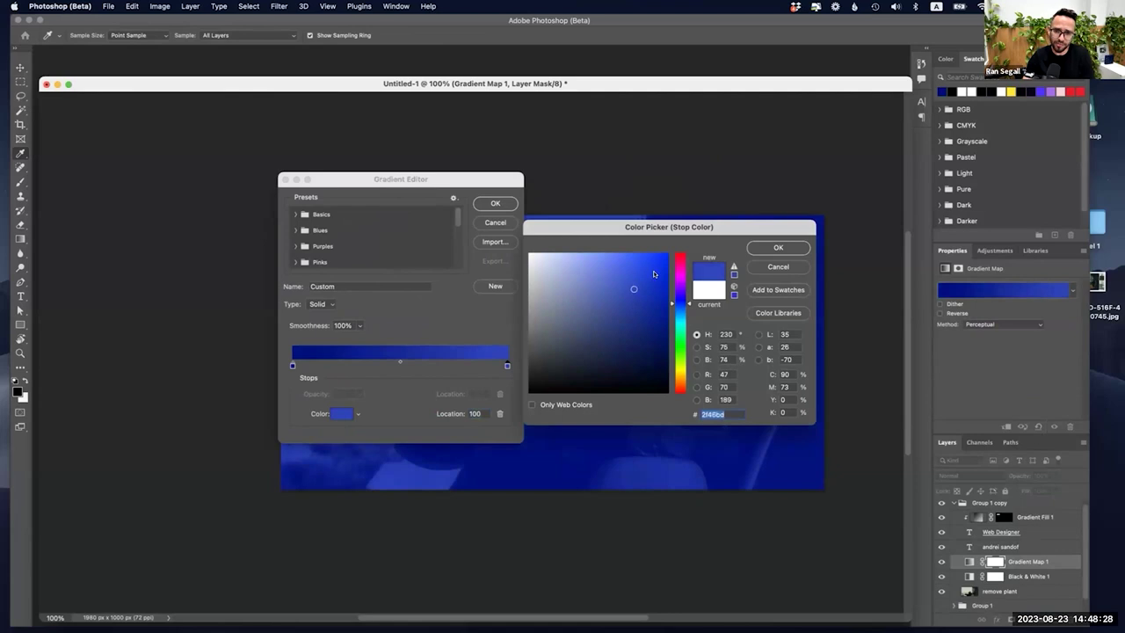
{"action": "left_click_drag", "start_coordinate": [605, 234], "coordinate": [500, 232]}
{"action": "key", "text": "Return"}
{"action": "left_click_drag", "start_coordinate": [334, 178], "coordinate": [774, 419]}
{"action": "left_click_drag", "start_coordinate": [593, 409], "coordinate": [252, 287]}
{"action": "left_click", "coordinate": [413, 312]}
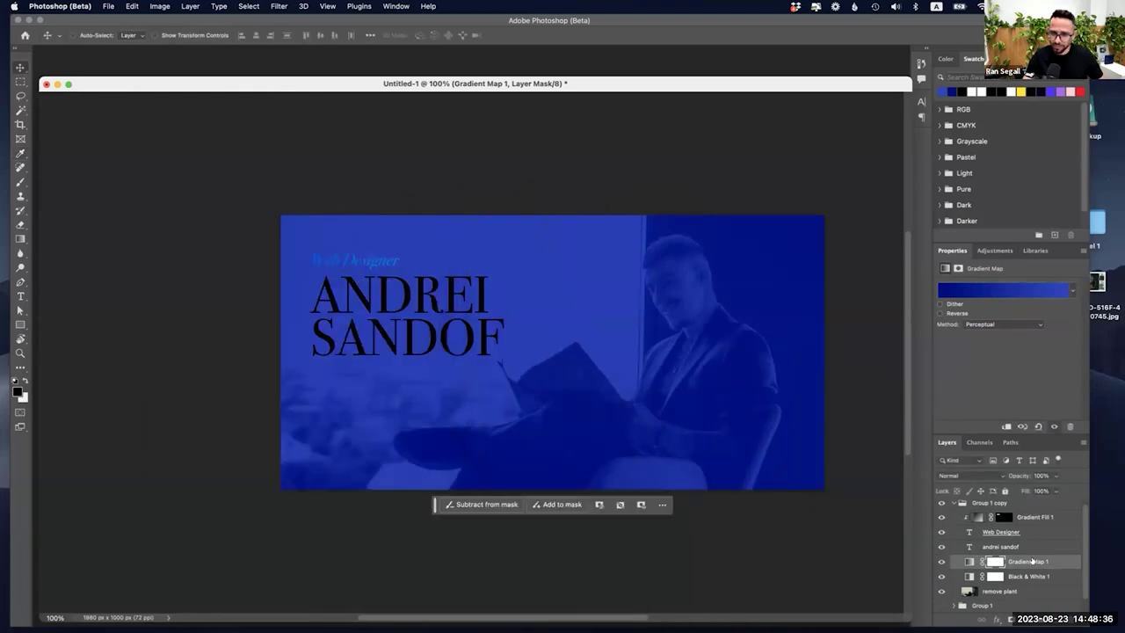
Step: Hide the gradient fill clipped to the Web Designer text, and marquee-select the area around the name with its text layer active
{"action": "left_click", "coordinate": [940, 532]}
{"action": "left_click", "coordinate": [432, 335], "text": "super"}
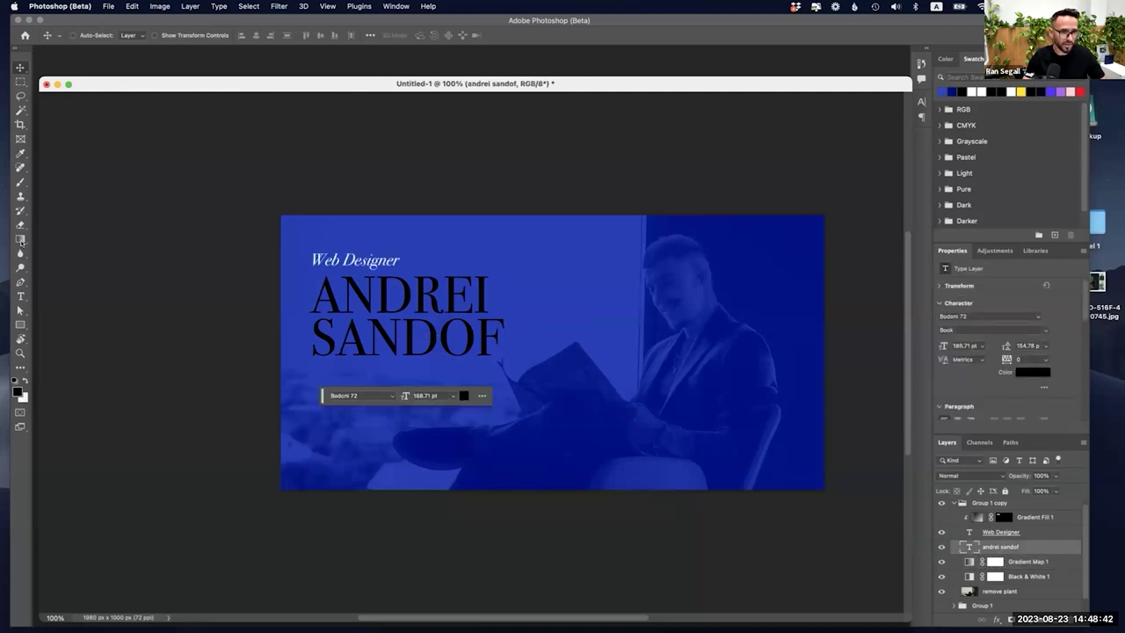
{"action": "key", "text": "m"}
{"action": "left_click_drag", "start_coordinate": [305, 269], "coordinate": [515, 369]}
Step: Choose a yellow-to-orange-red preset from the Oranges group for the Gradient tool
{"action": "key", "text": "g"}
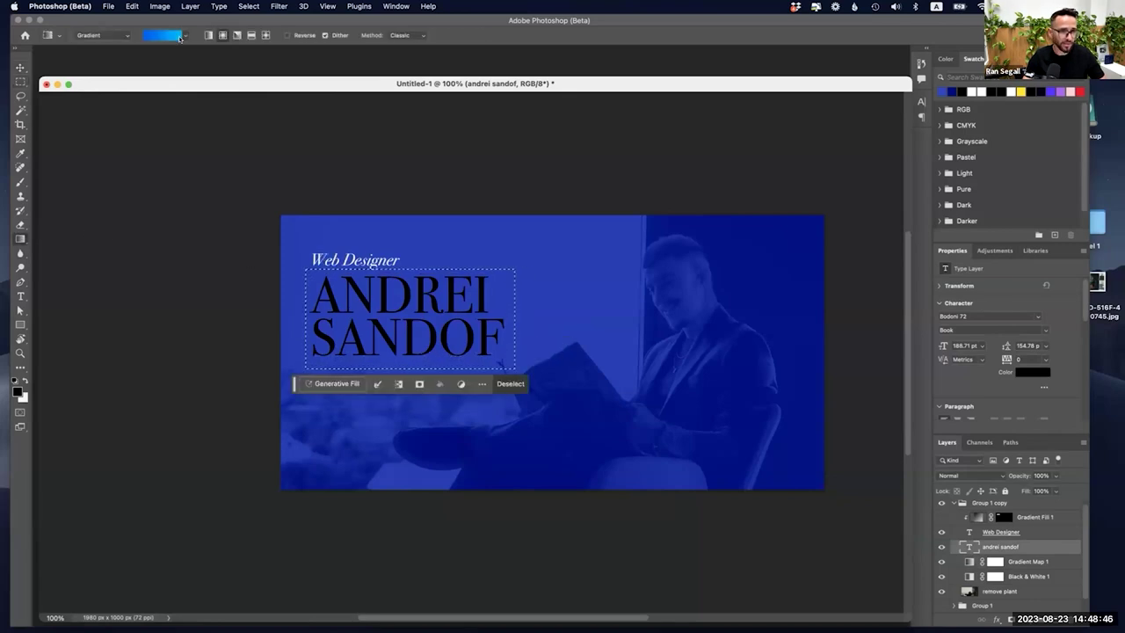
{"action": "left_click", "coordinate": [184, 35]}
{"action": "scroll", "coordinate": [196, 70], "scroll_direction": "up", "scroll_amount": 3}
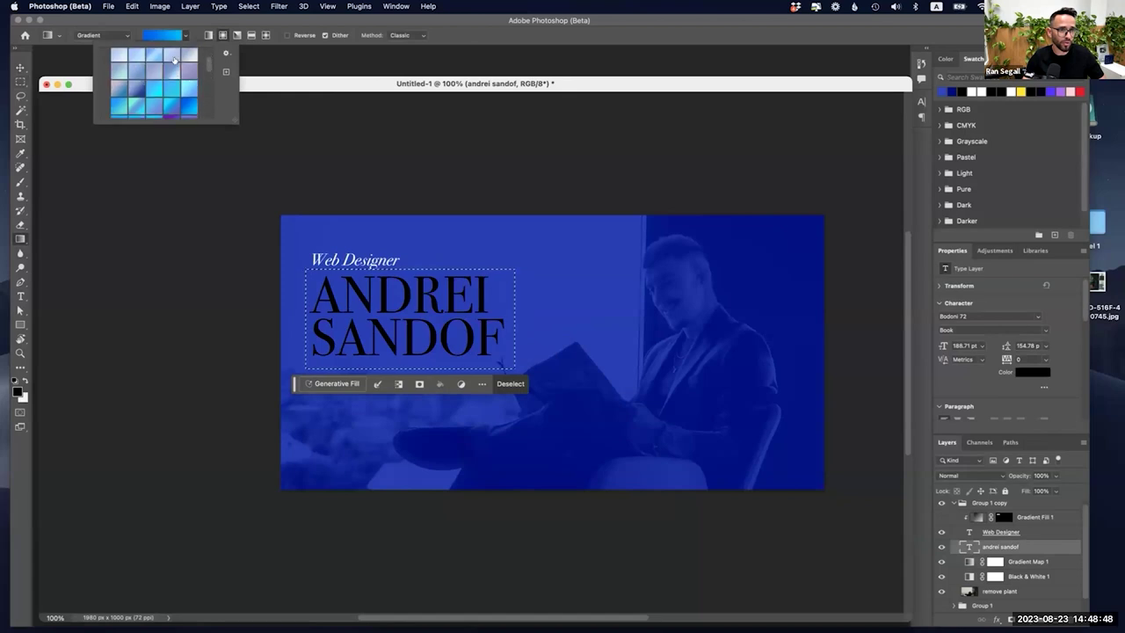
{"action": "left_click", "coordinate": [105, 74]}
{"action": "scroll", "coordinate": [158, 88], "scroll_direction": "down", "scroll_amount": 4}
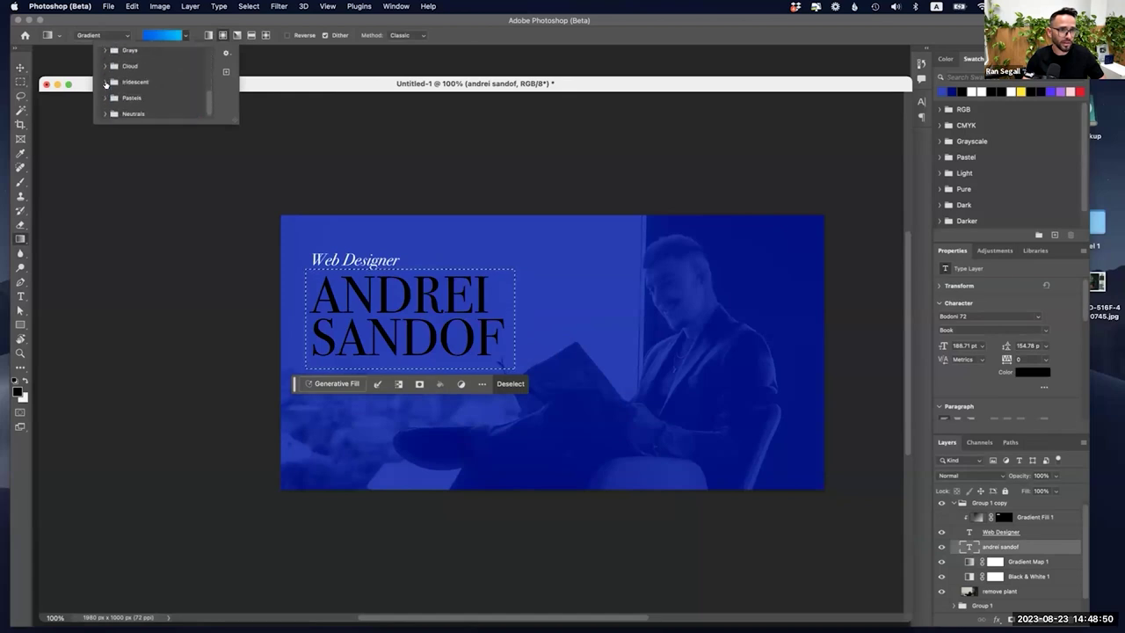
{"action": "scroll", "coordinate": [207, 97], "scroll_direction": "down", "scroll_amount": 3}
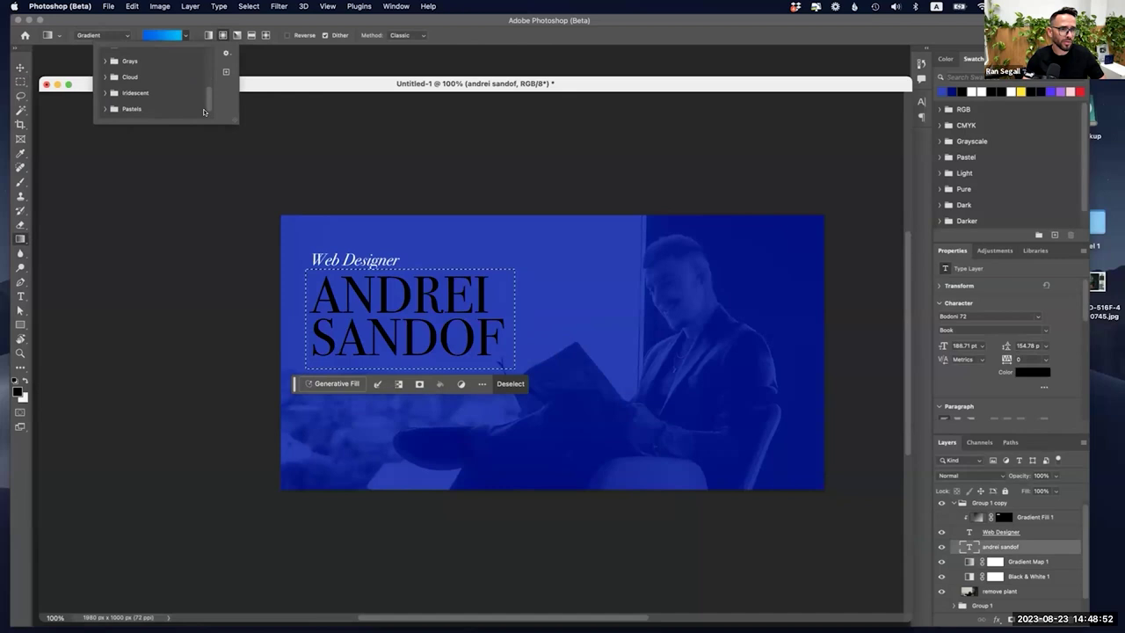
{"action": "scroll", "coordinate": [158, 88], "scroll_direction": "up", "scroll_amount": 4}
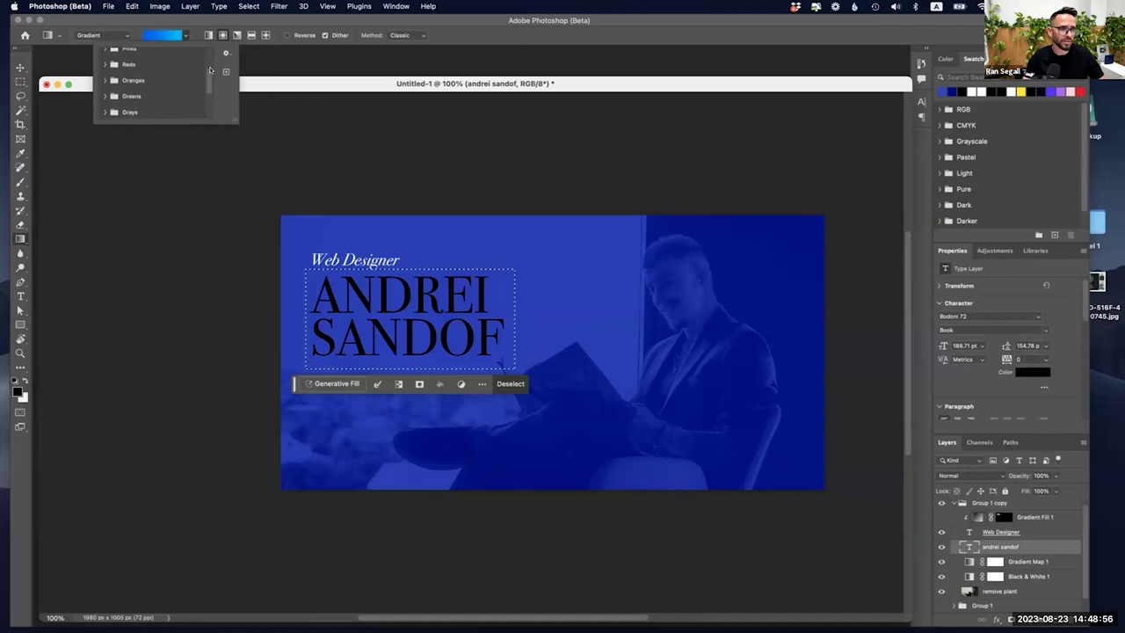
{"action": "left_click", "coordinate": [104, 80]}
{"action": "scroll", "coordinate": [188, 76], "scroll_direction": "down", "scroll_amount": 2}
{"action": "left_click", "coordinate": [188, 76]}
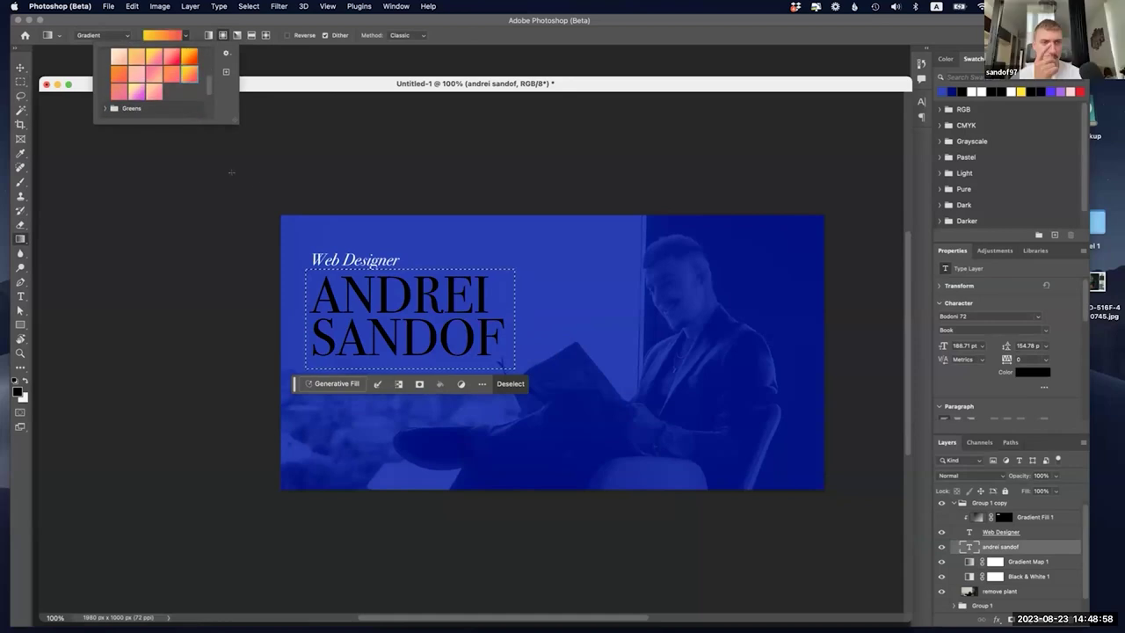
Step: Draw a radial gradient from the start of the name to well past its end, and clip it to the name's text layer
{"action": "left_click_drag", "start_coordinate": [320, 323], "coordinate": [613, 326]}
{"action": "key", "text": "Return"}
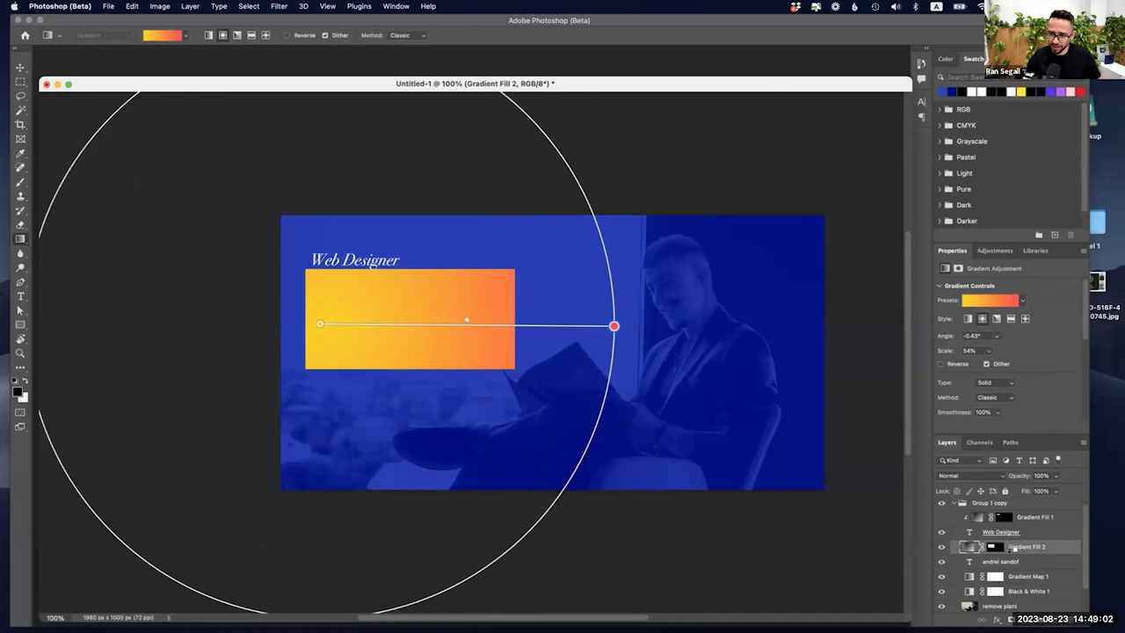
{"action": "left_click", "coordinate": [1010, 554], "text": "alt"}
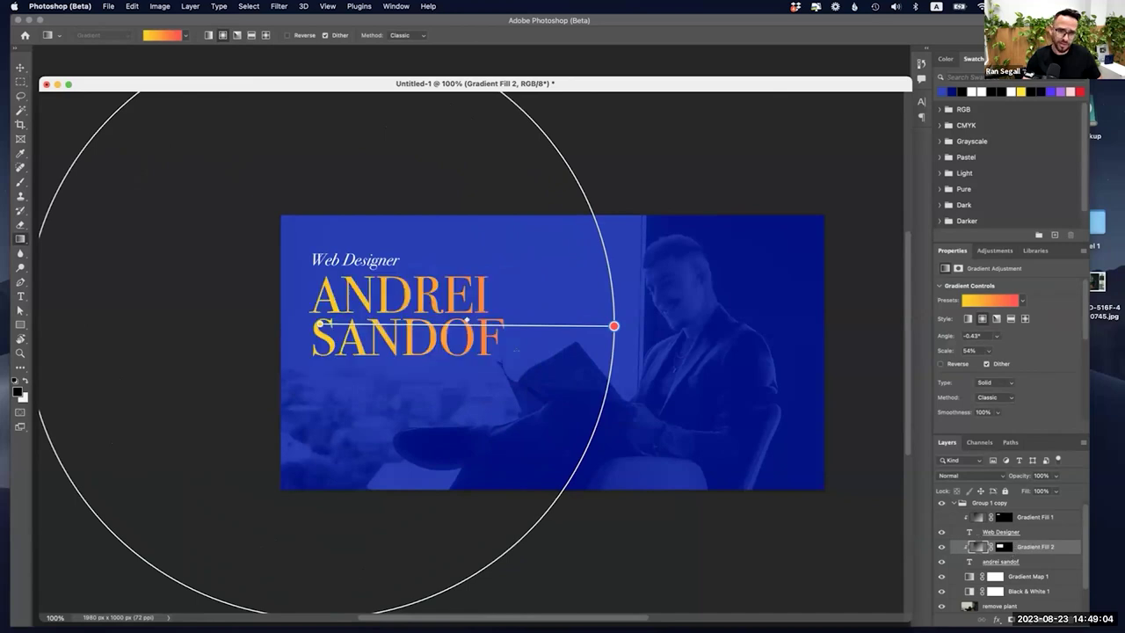
{"action": "left_click", "coordinate": [1020, 560]}
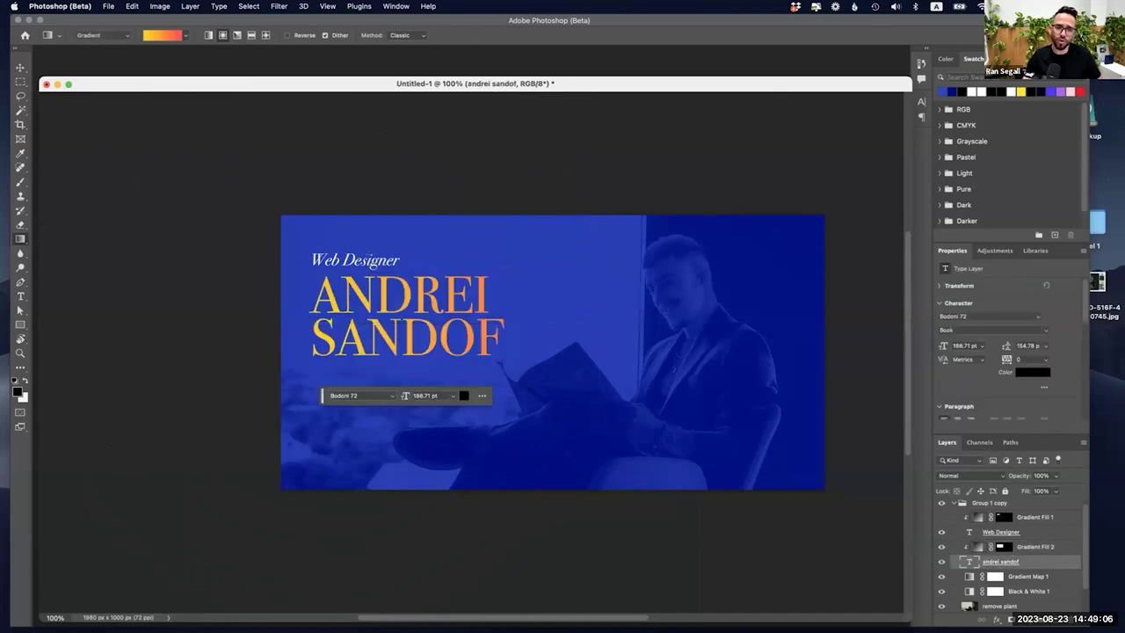
{"action": "key", "text": "v"}
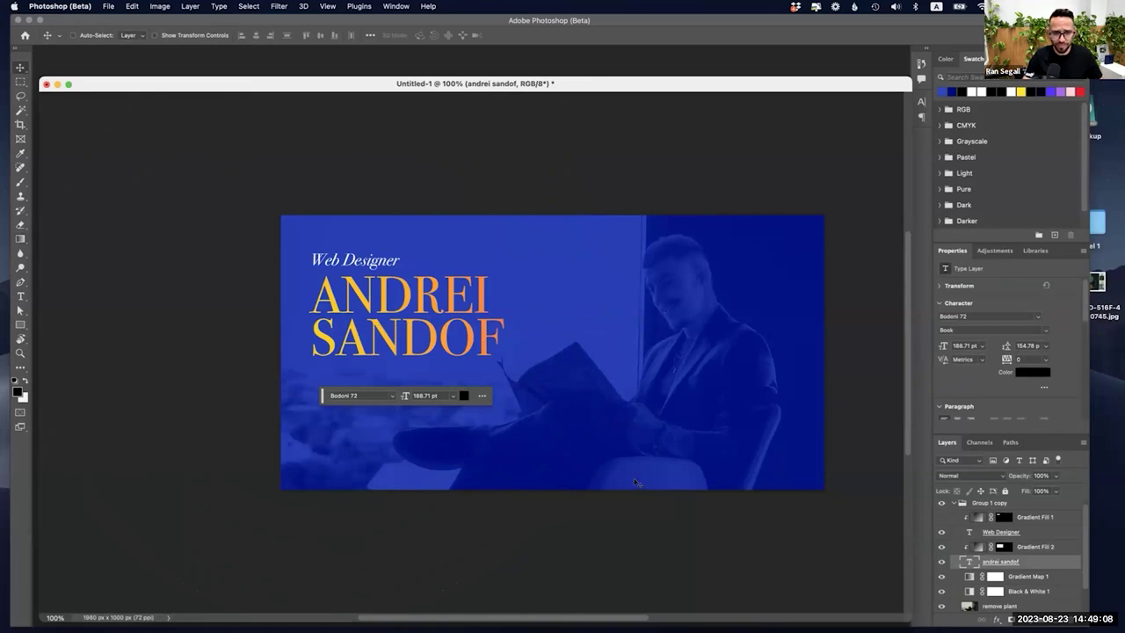
{"action": "left_click_drag", "start_coordinate": [543, 509], "coordinate": [440, 498]}
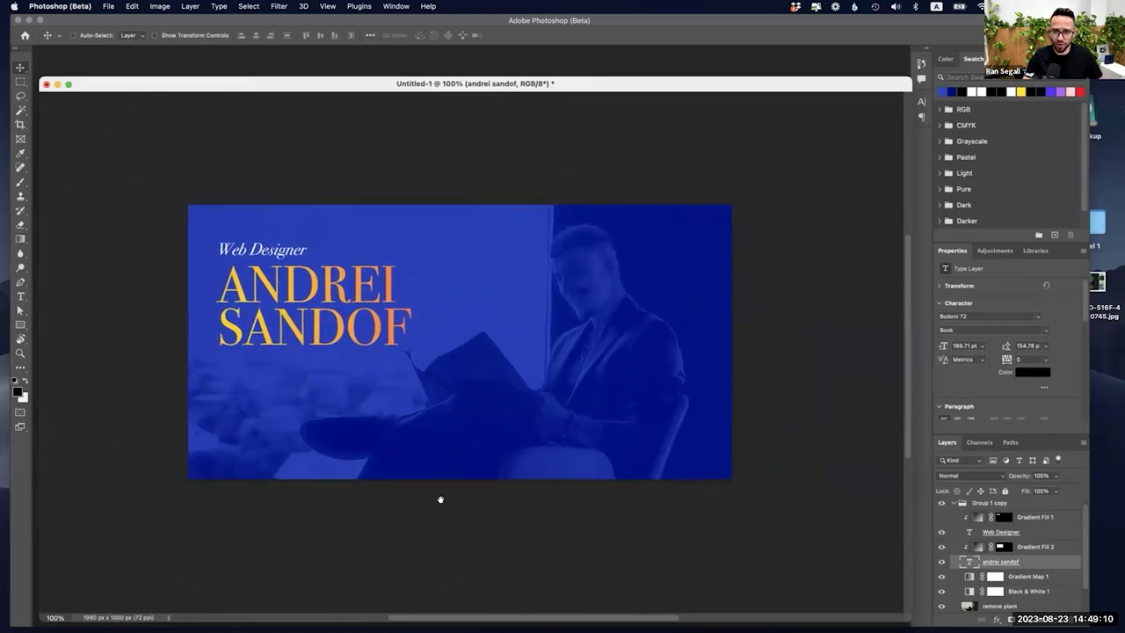
{"action": "left_click", "coordinate": [20, 82]}
{"action": "scroll", "coordinate": [1002, 563], "scroll_direction": "down", "scroll_amount": 2}
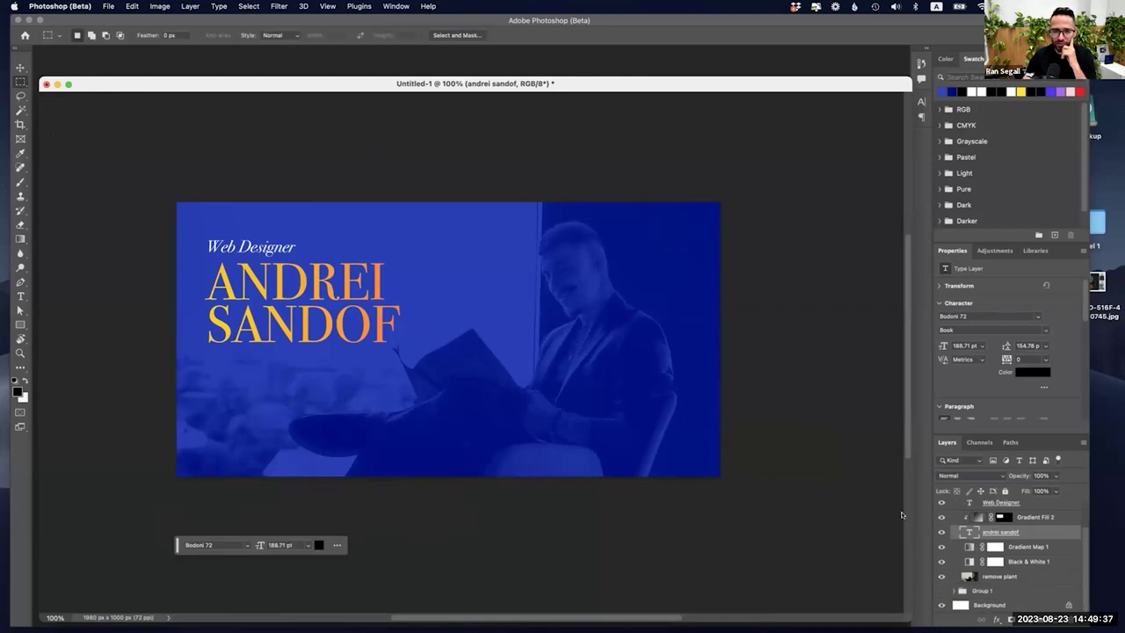
{"action": "key", "text": "alt+bracketleft"}
{"action": "left_click", "coordinate": [1015, 291]}
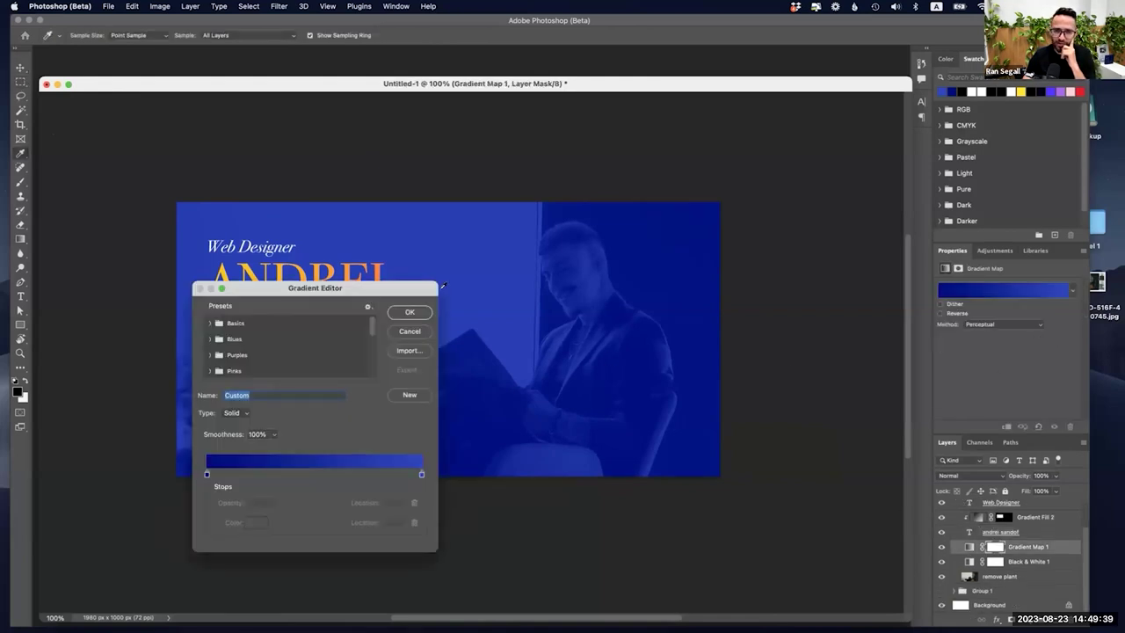
{"action": "left_click", "coordinate": [207, 475]}
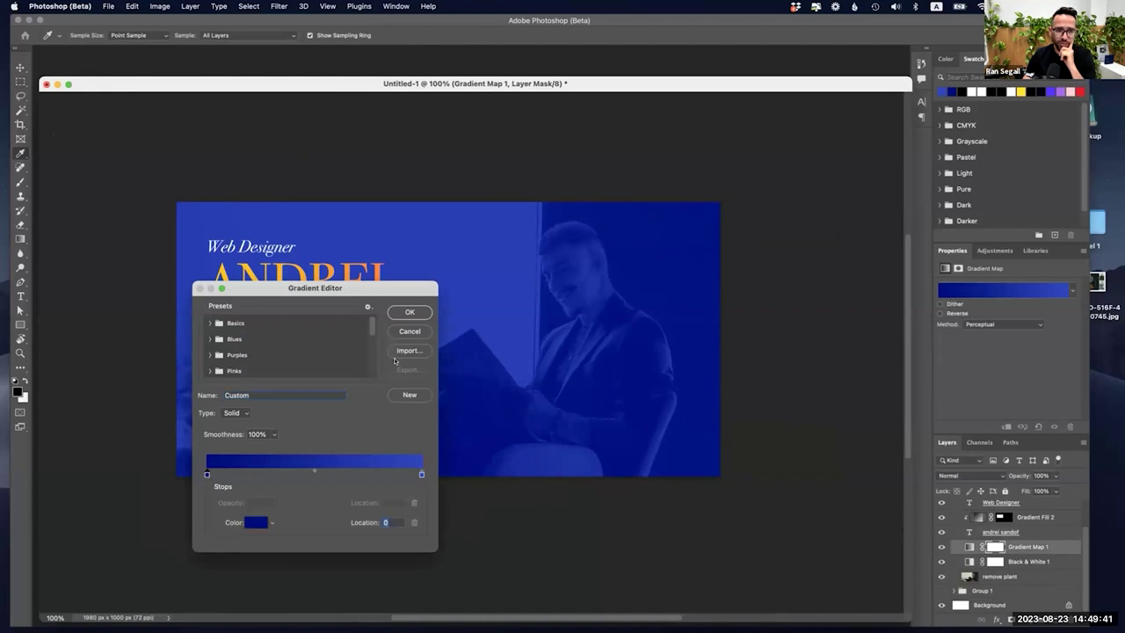
{"action": "key", "text": "Escape"}
{"action": "left_click", "coordinate": [393, 330]}
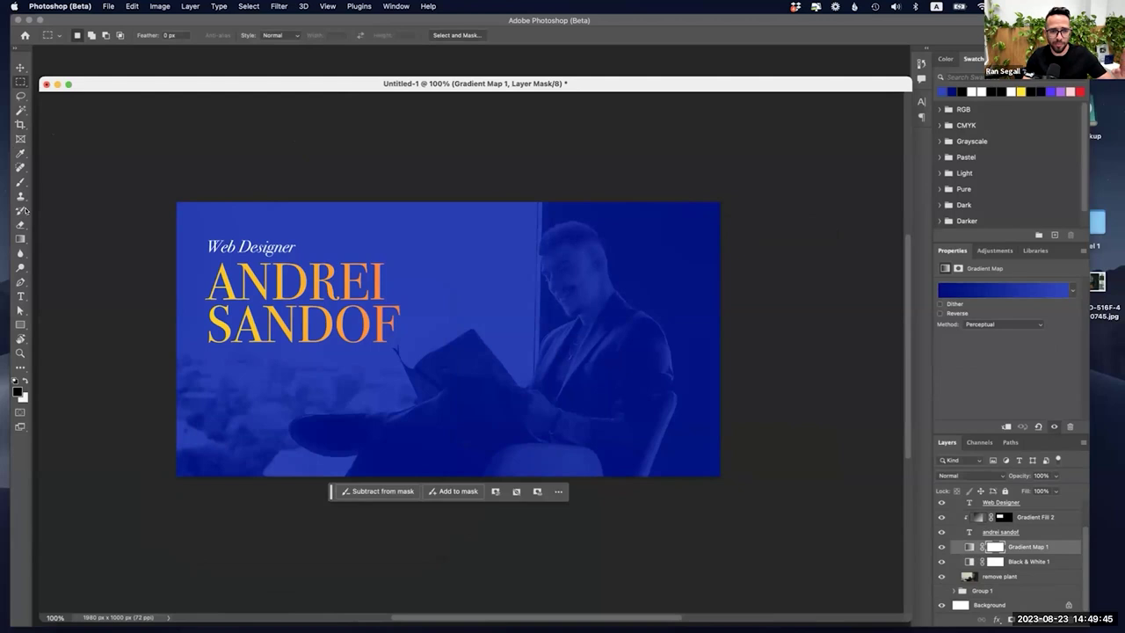
Step: Darken the gradient map's dark stop to a very dark navy, 00063c
{"action": "left_click", "coordinate": [959, 289]}
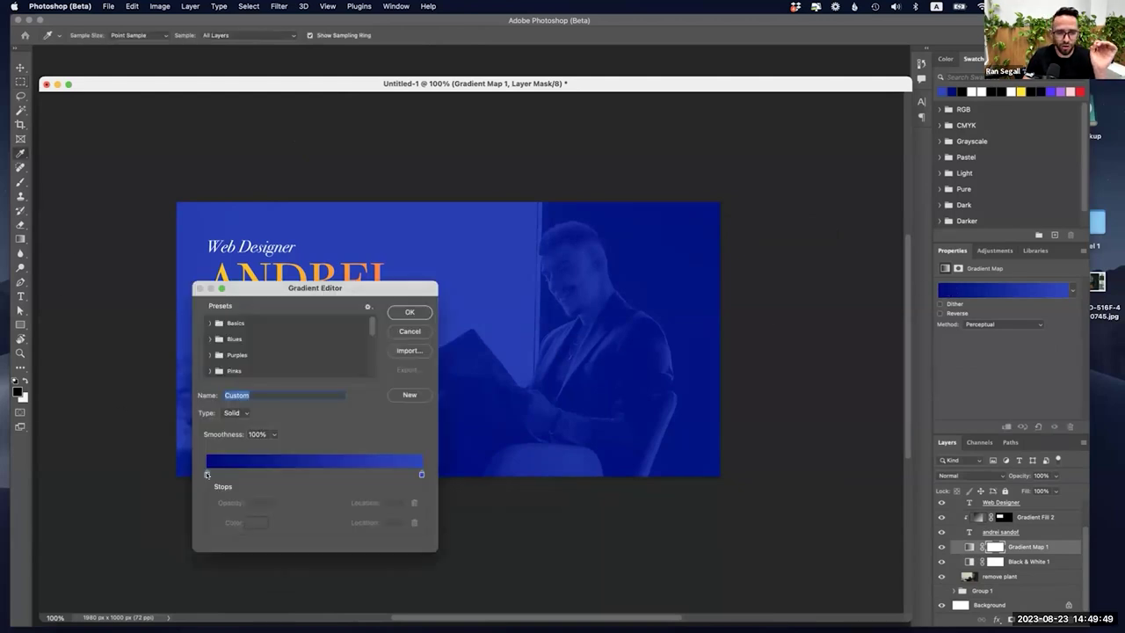
{"action": "left_click", "coordinate": [206, 473]}
{"action": "left_click", "coordinate": [256, 522]}
{"action": "left_click_drag", "start_coordinate": [430, 225], "coordinate": [149, 208]}
{"action": "left_click", "coordinate": [270, 338]}
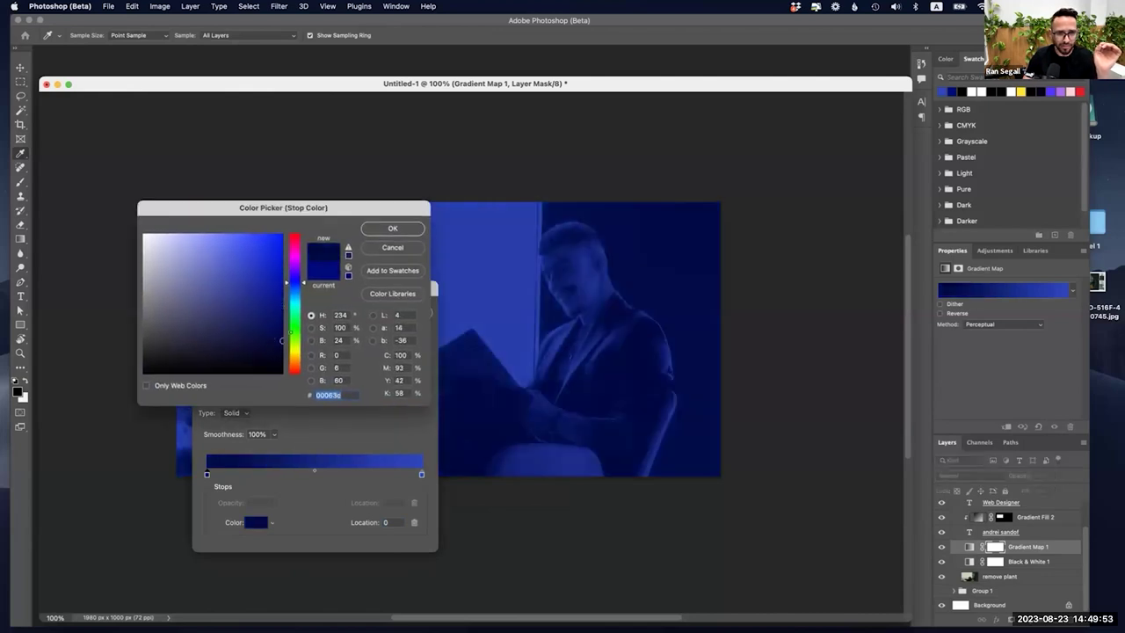
{"action": "left_click", "coordinate": [378, 229]}
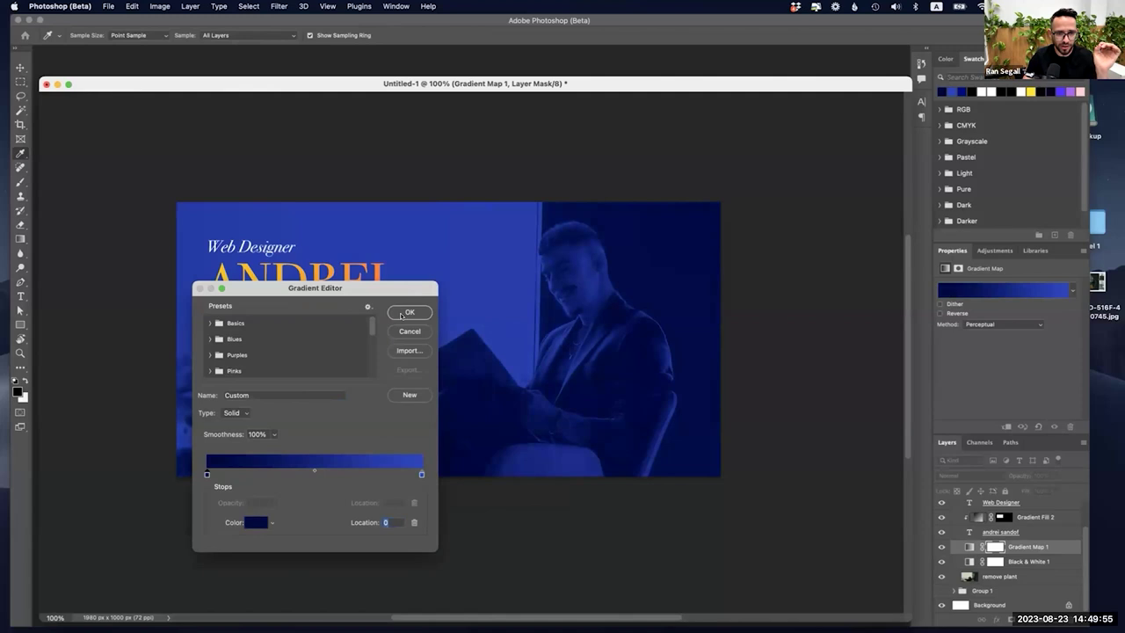
Step: Set the gradient map's light stop to a deeper, more saturated blue at location 99, and apply the gradient
{"action": "left_click", "coordinate": [420, 474]}
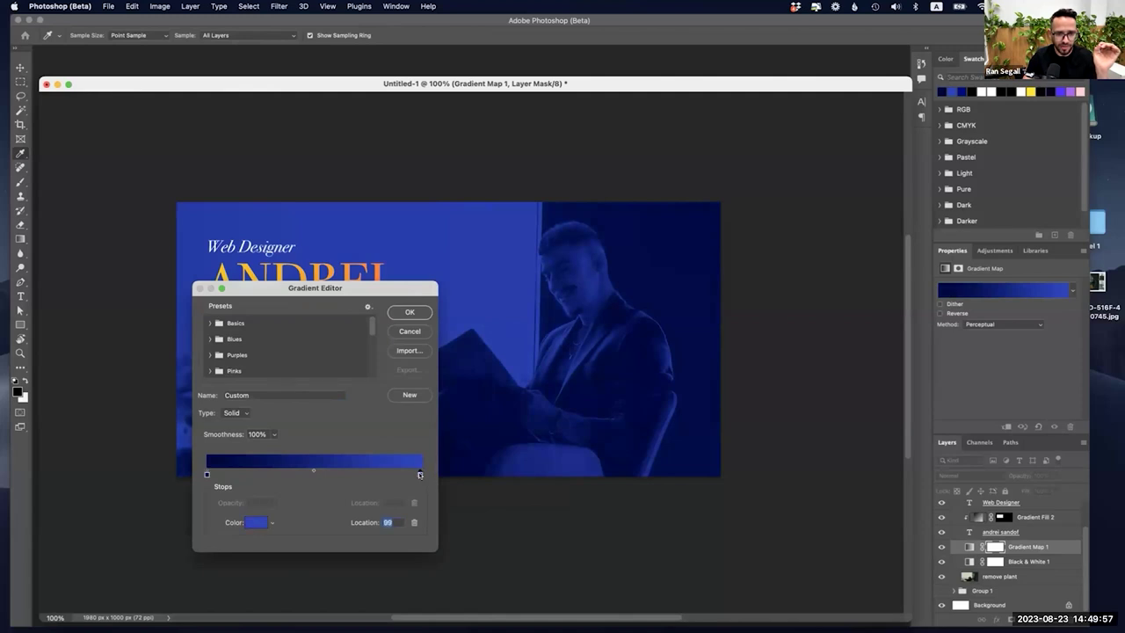
{"action": "double_click", "coordinate": [420, 475]}
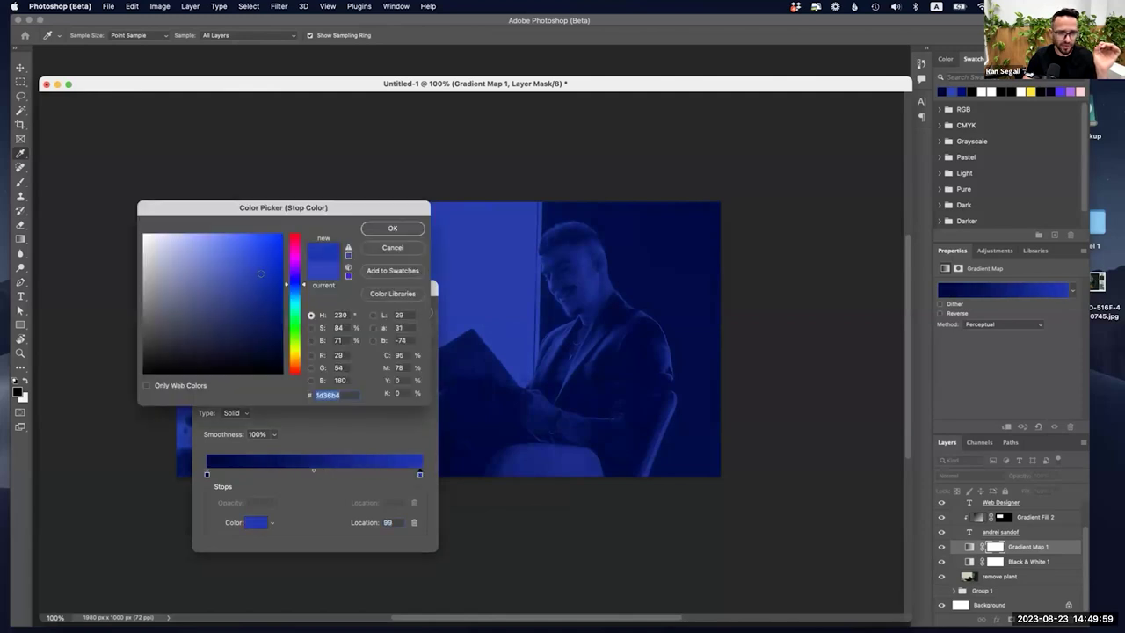
{"action": "left_click", "coordinate": [387, 228]}
{"action": "left_click_drag", "start_coordinate": [263, 287], "coordinate": [404, 365]}
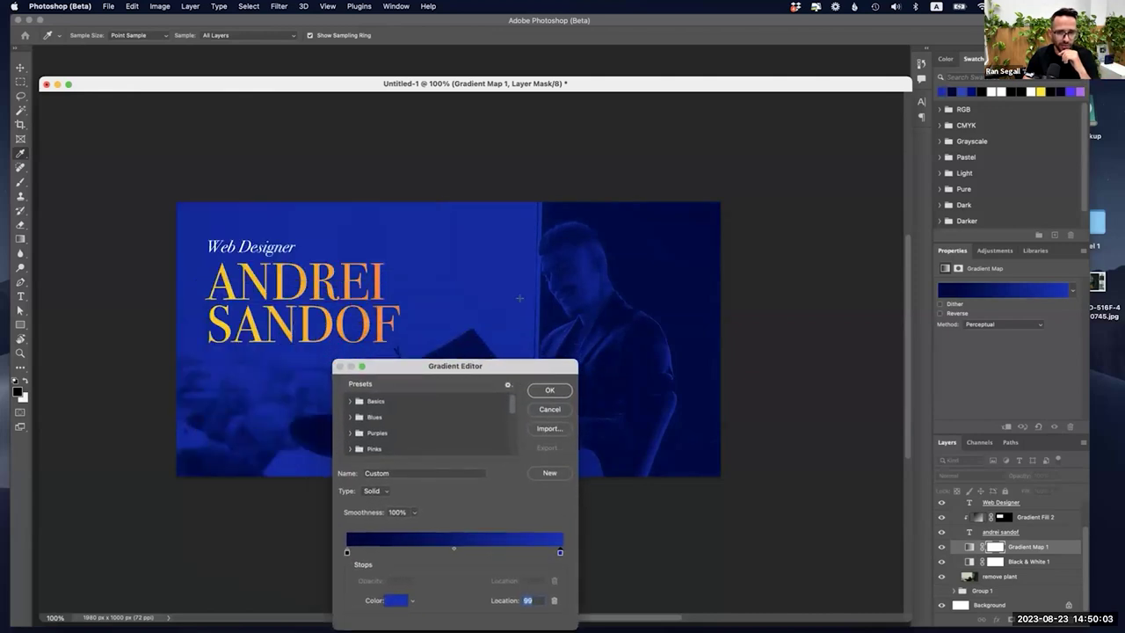
{"action": "left_click", "coordinate": [549, 389]}
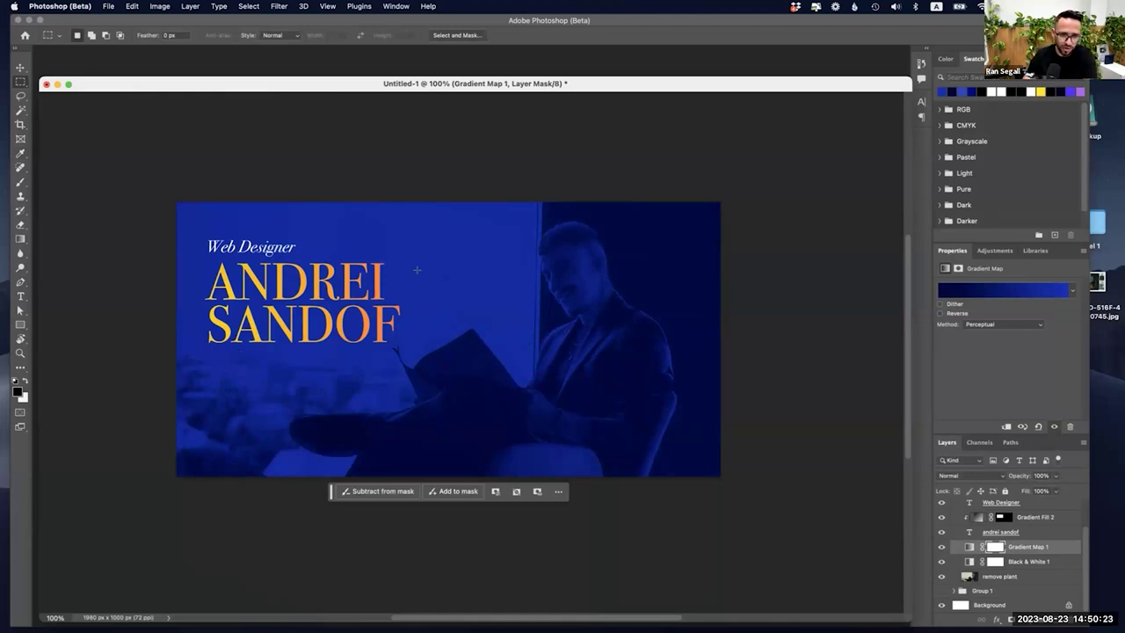
Step: Collapse the duplicated group and toggle its visibility repeatedly to compare the blue variation with the black-and-white version
{"action": "left_click", "coordinate": [21, 67]}
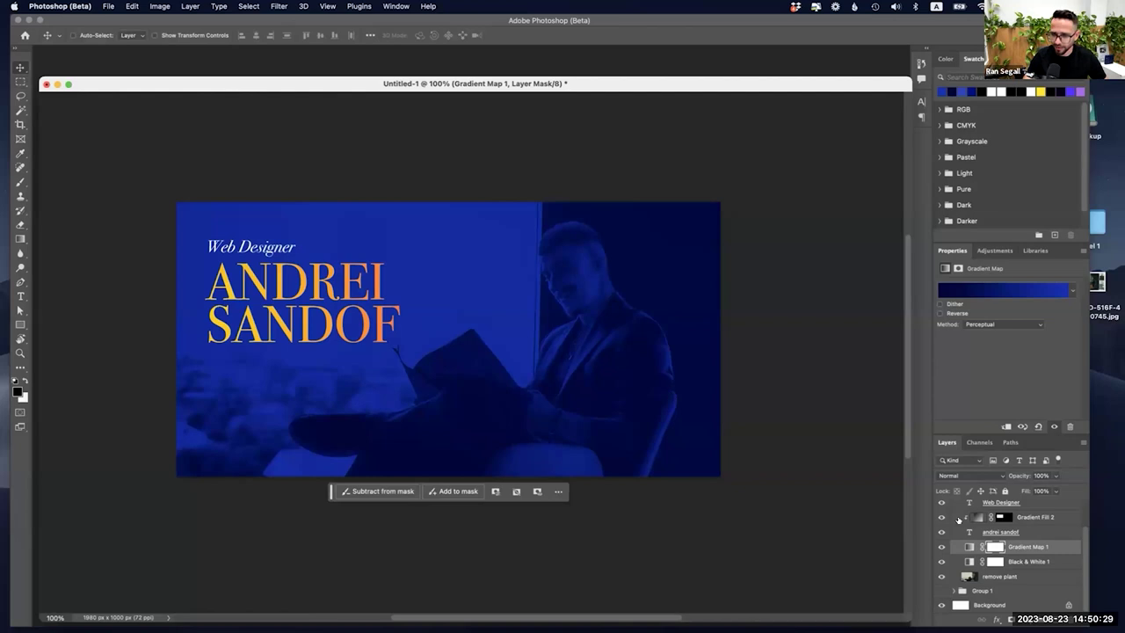
{"action": "scroll", "coordinate": [970, 502], "scroll_direction": "up", "scroll_amount": 1}
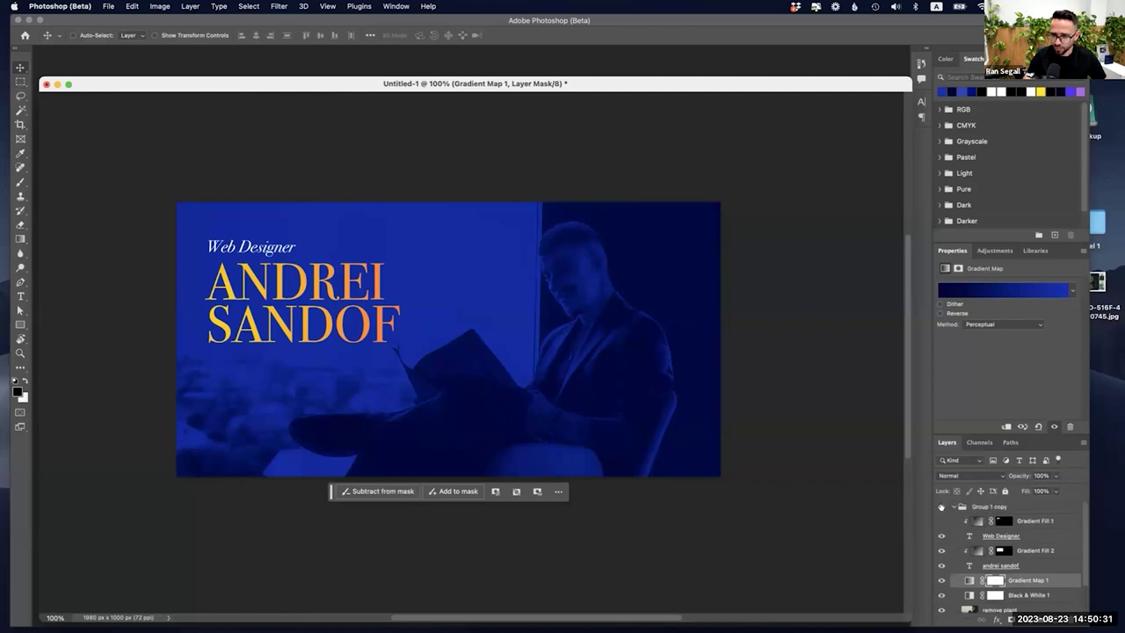
{"action": "left_click", "coordinate": [953, 507]}
{"action": "left_click", "coordinate": [940, 507]}
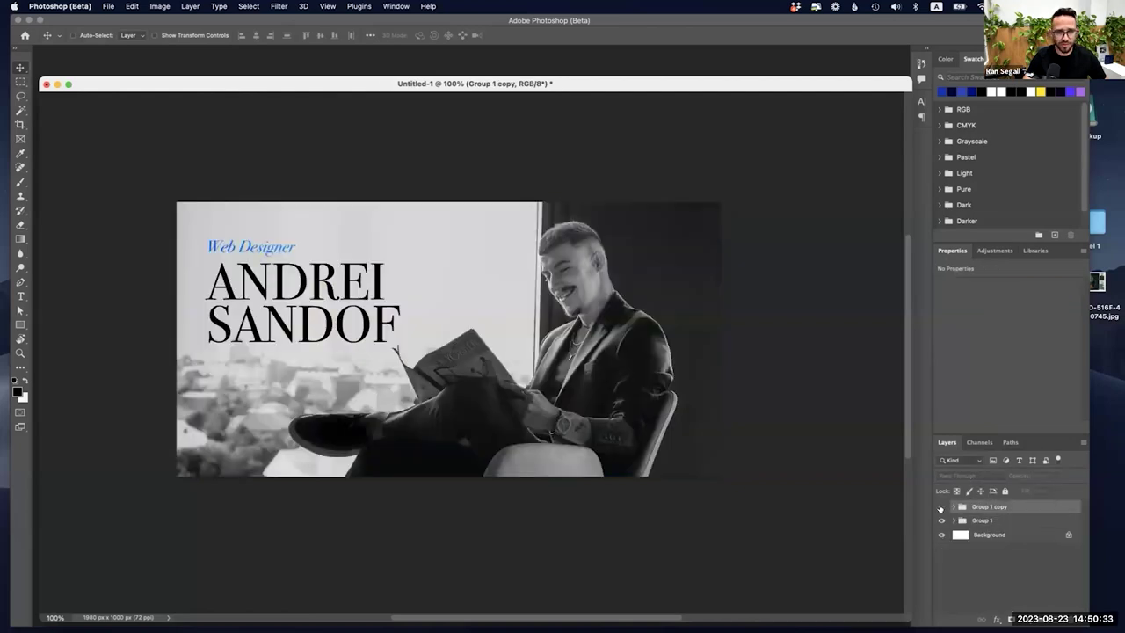
{"action": "left_click", "coordinate": [940, 507]}
{"action": "left_click", "coordinate": [940, 508]}
{"action": "left_click", "coordinate": [940, 508]}
{"action": "left_click", "coordinate": [940, 507]}
{"action": "left_click", "coordinate": [940, 507]}
{"action": "left_click", "coordinate": [940, 508]}
{"action": "left_click", "coordinate": [940, 507]}
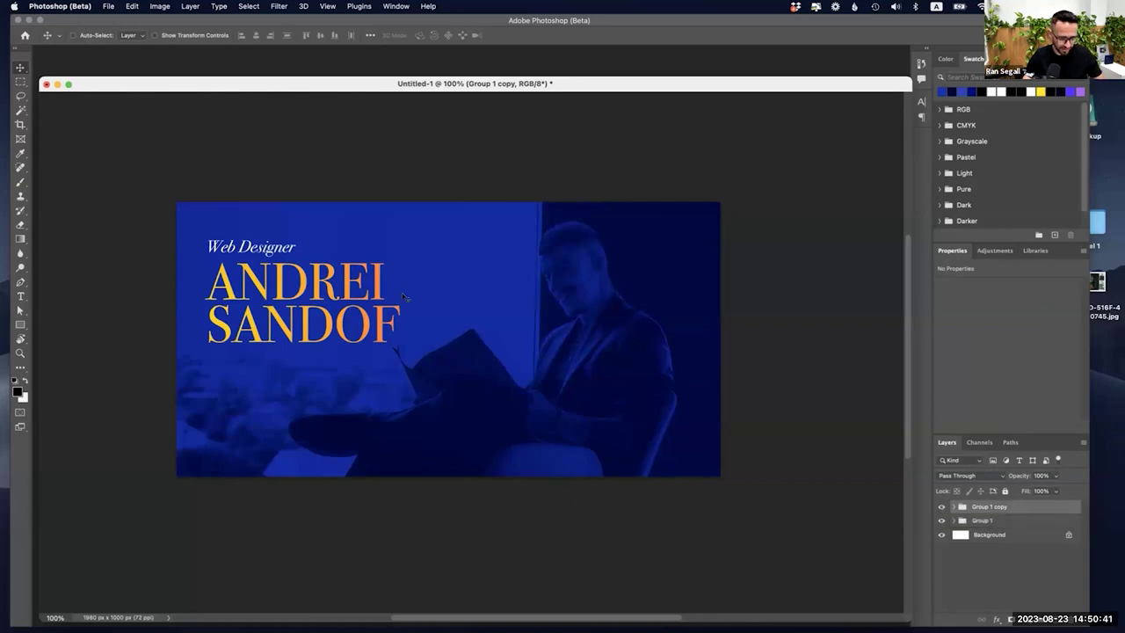
Step: View the blue variation full screen on a black background, and return to the standard window view
{"action": "key", "text": "f"}
{"action": "key", "text": "f"}
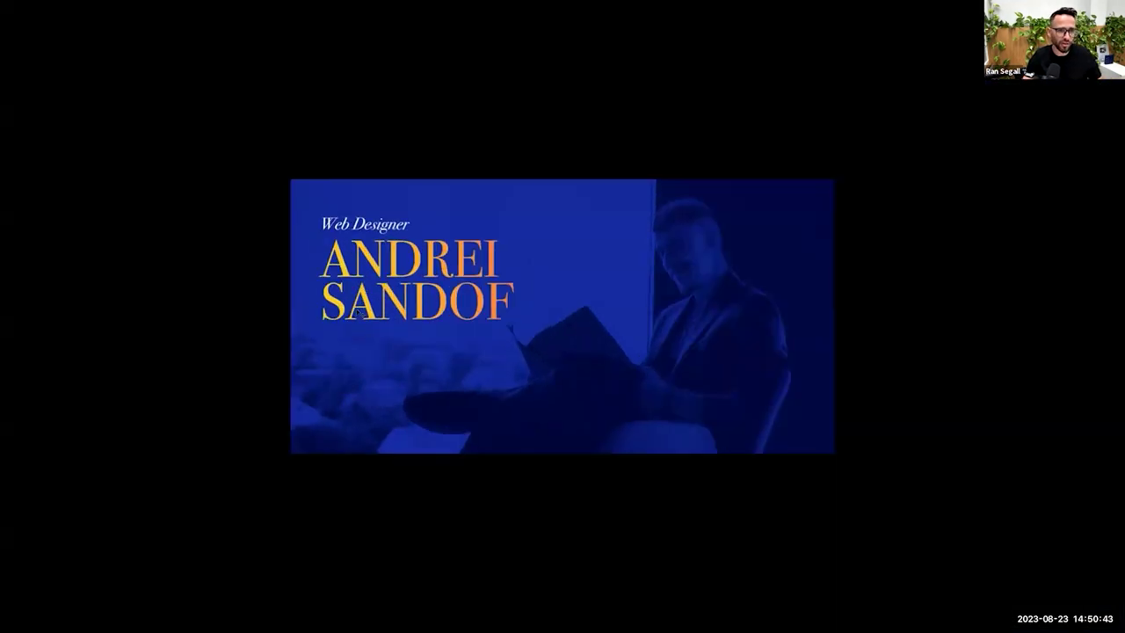
{"action": "key", "text": "f"}
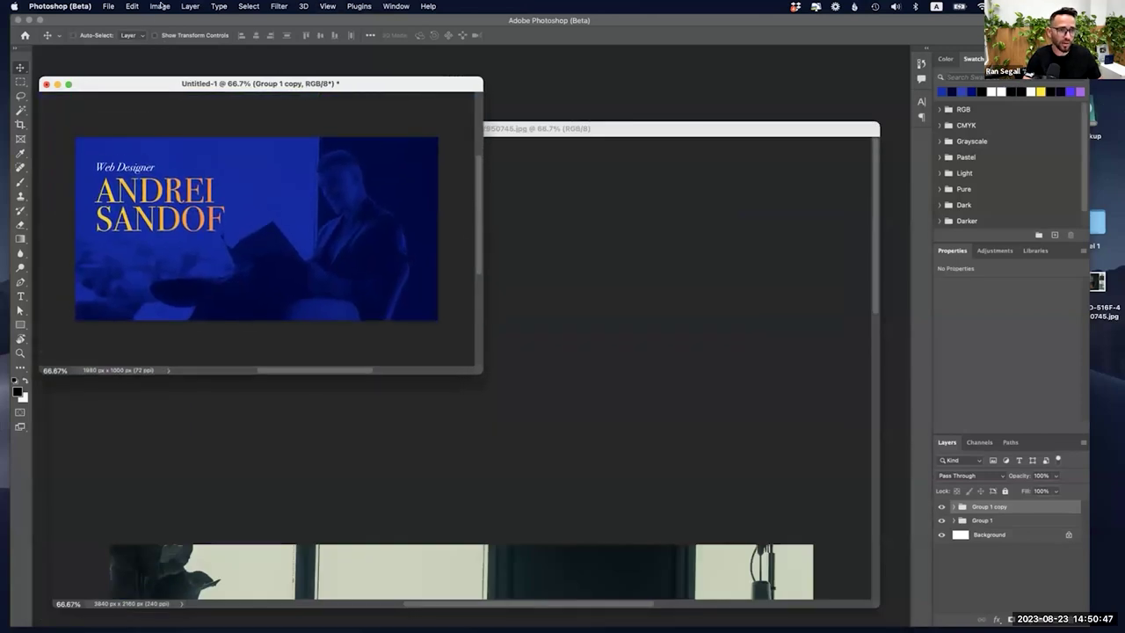
Step: Duplicate the document, place the copy beside the original at 66.67% zoom, hide its Group 1 copy, and enlarge its window
{"action": "left_click", "coordinate": [159, 6]}
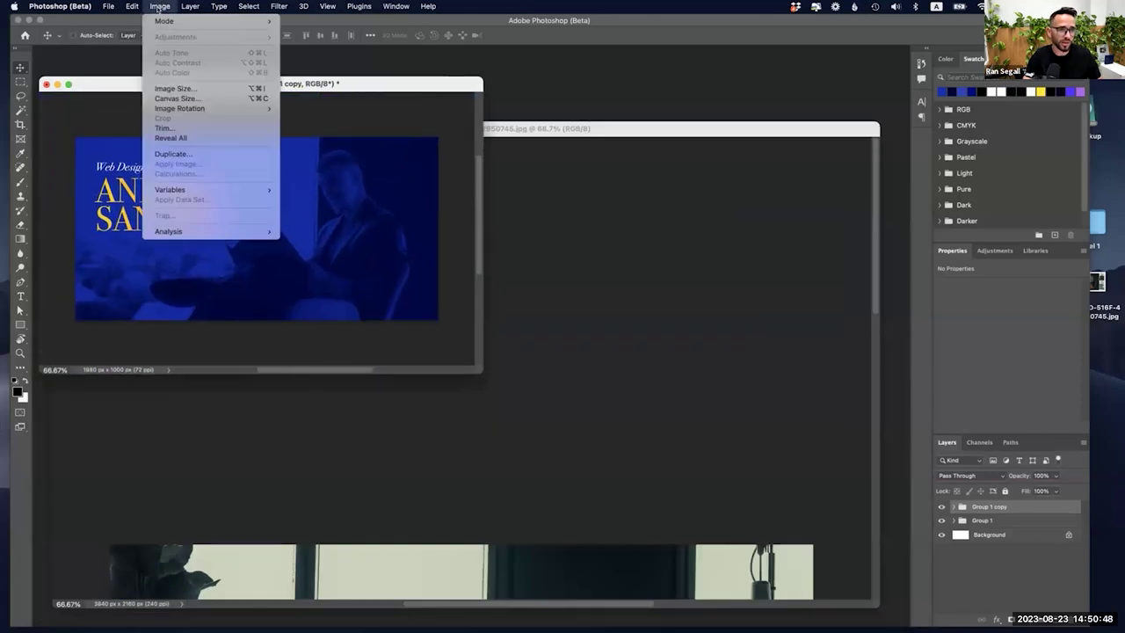
{"action": "left_click", "coordinate": [166, 154]}
{"action": "left_click", "coordinate": [655, 312]}
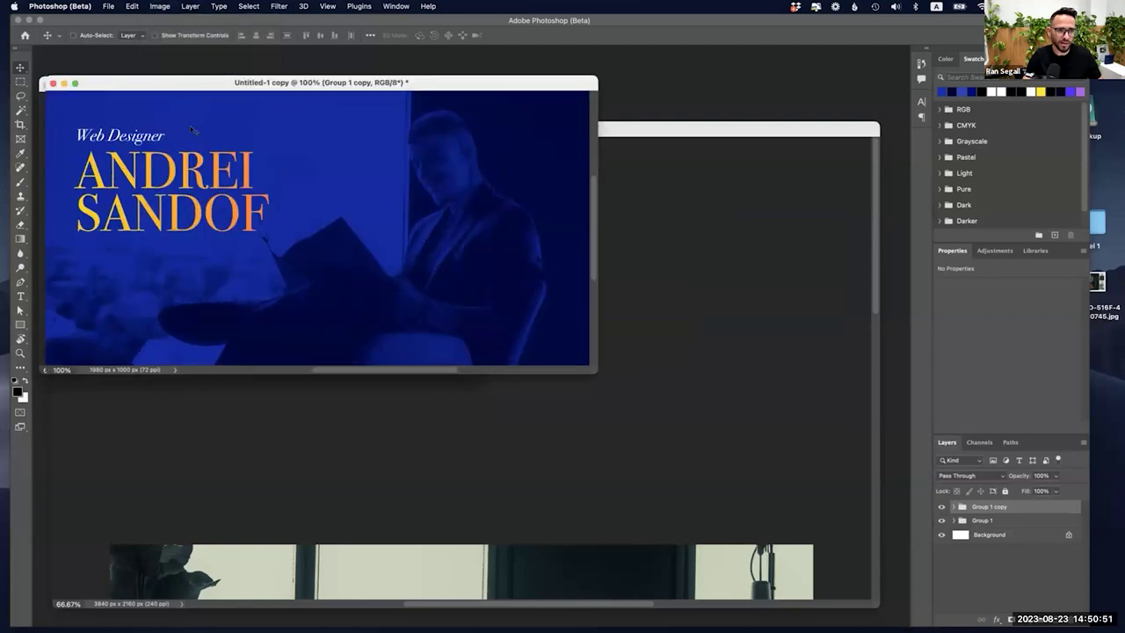
{"action": "left_click_drag", "start_coordinate": [175, 85], "coordinate": [560, 157]}
{"action": "key", "text": "super+minus"}
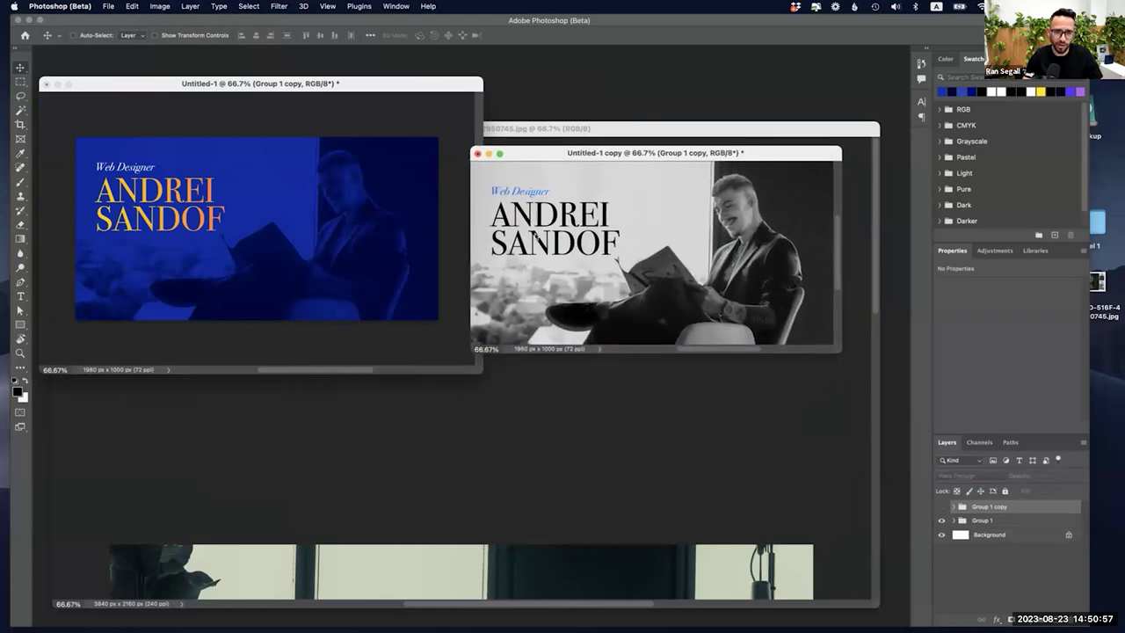
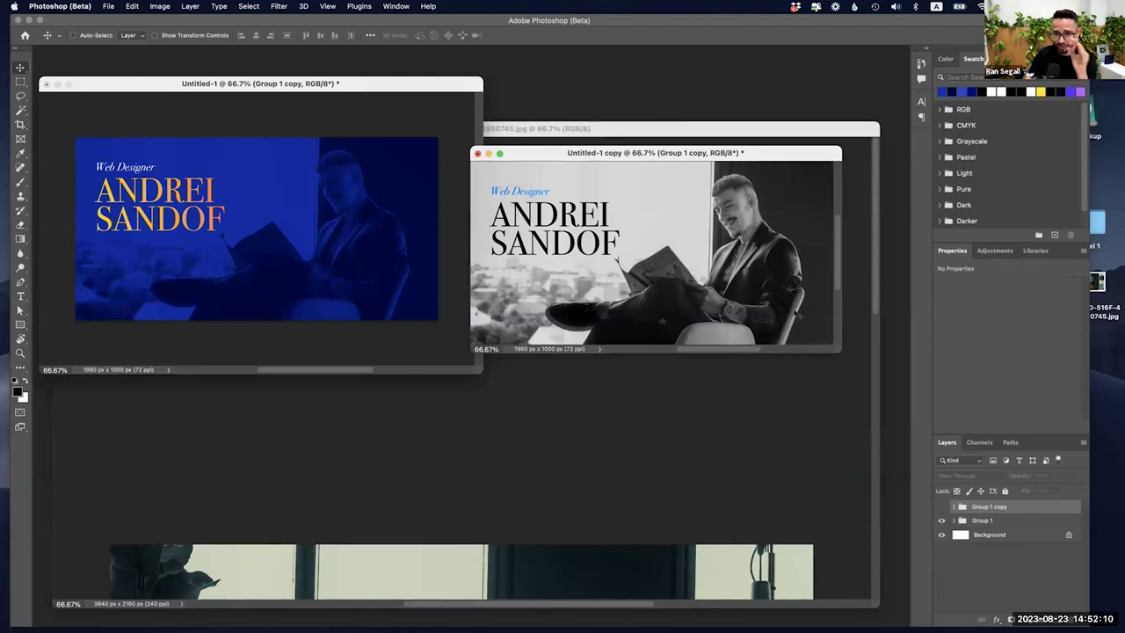
{"action": "left_click_drag", "start_coordinate": [839, 351], "coordinate": [897, 385]}
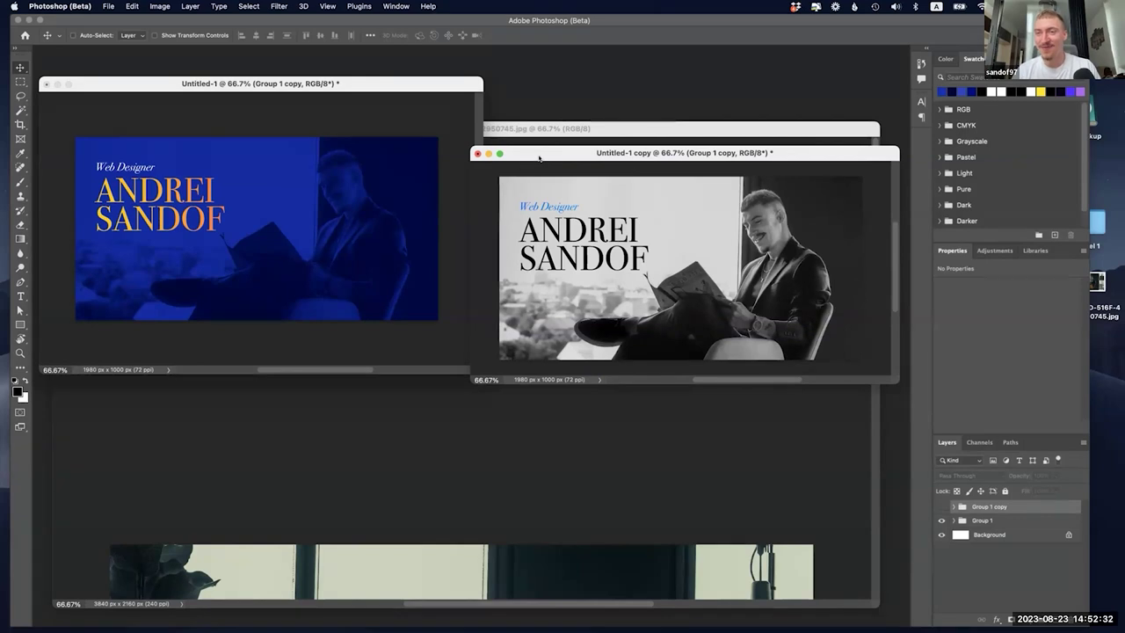
Step: Show the copy full screen with menus, expand Group 1, hide every layer above the remove plant photo, and select that photo layer
{"action": "key", "text": "f"}
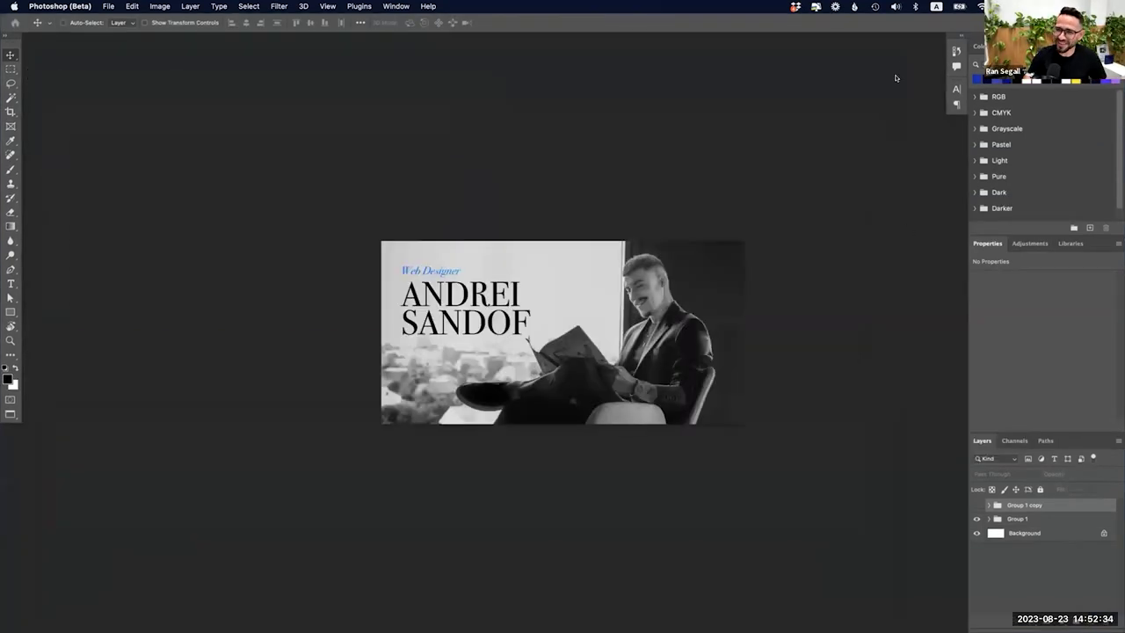
{"action": "left_click", "coordinate": [988, 517]}
{"action": "left_click_drag", "start_coordinate": [976, 534], "coordinate": [976, 578]}
{"action": "left_click", "coordinate": [1010, 590]}
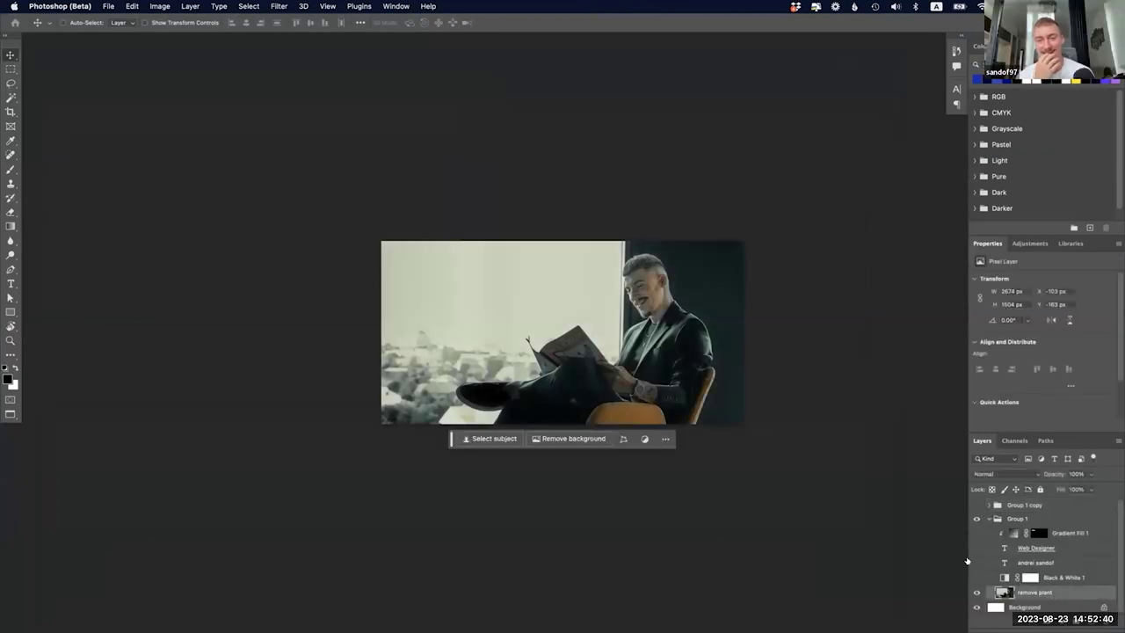
Step: Select a region about 766 × 455 px around the magazine and run Generative Fill with the prompt "replace magazine with macbook pro"
{"action": "key", "text": "m"}
{"action": "left_click_drag", "start_coordinate": [506, 314], "coordinate": [509, 318]}
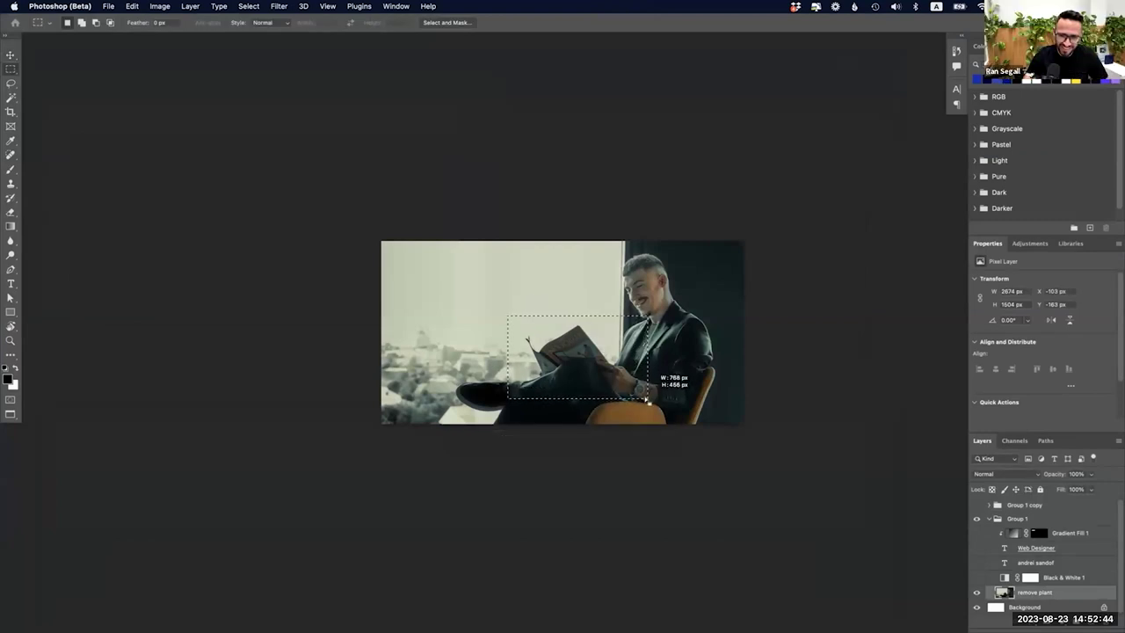
{"action": "left_click_drag", "start_coordinate": [647, 400], "coordinate": [646, 400]}
{"action": "left_click", "coordinate": [485, 412]}
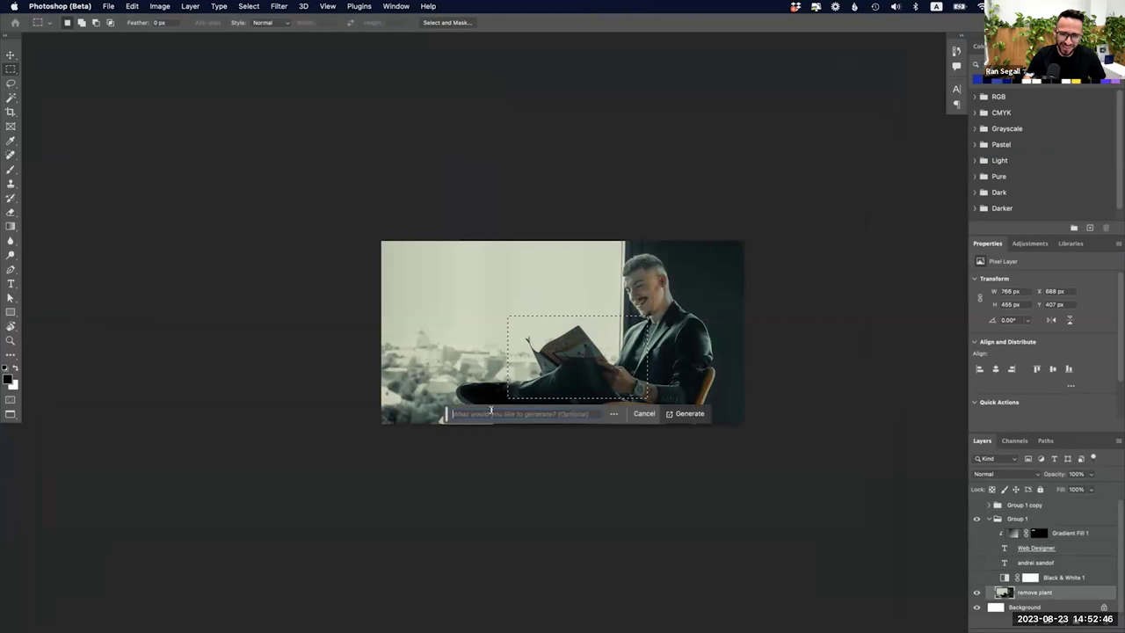
{"action": "type", "text": "replace magazine with macbook pro"}
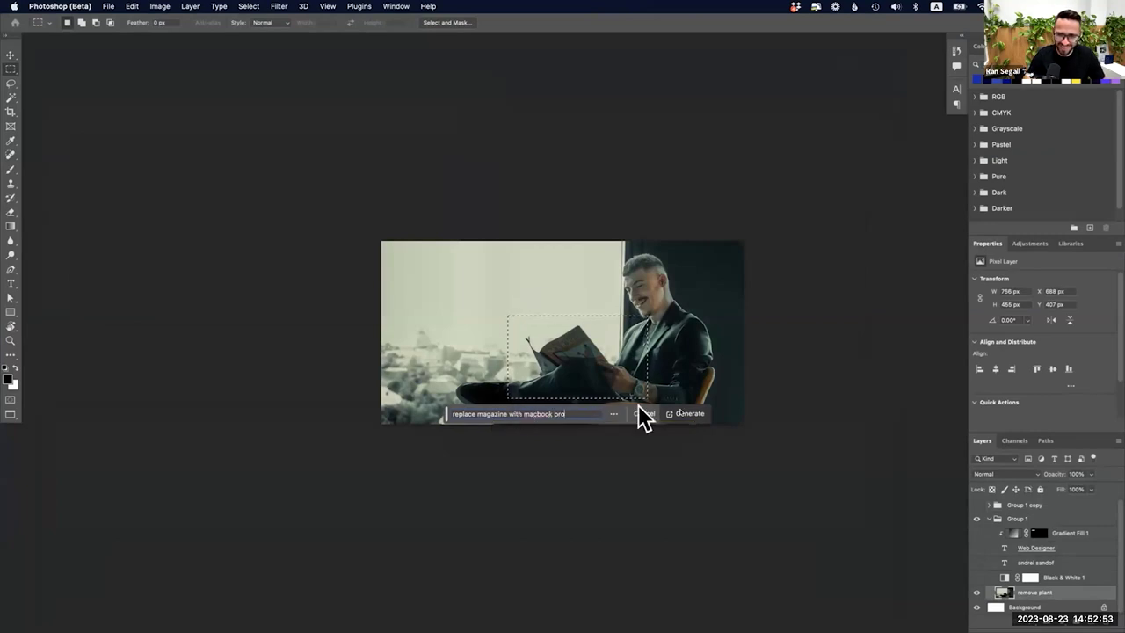
{"action": "left_click", "coordinate": [687, 413]}
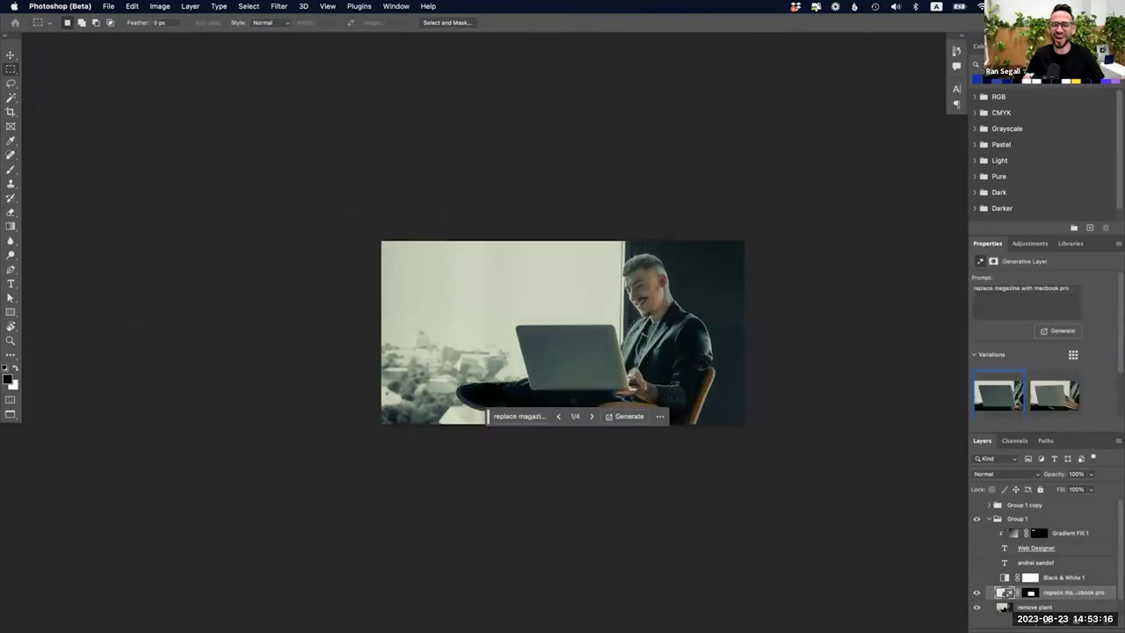
Step: Cycle through the generated laptop variations to compare them, moving the contextual task bar clear of the image
{"action": "left_click", "coordinate": [591, 416]}
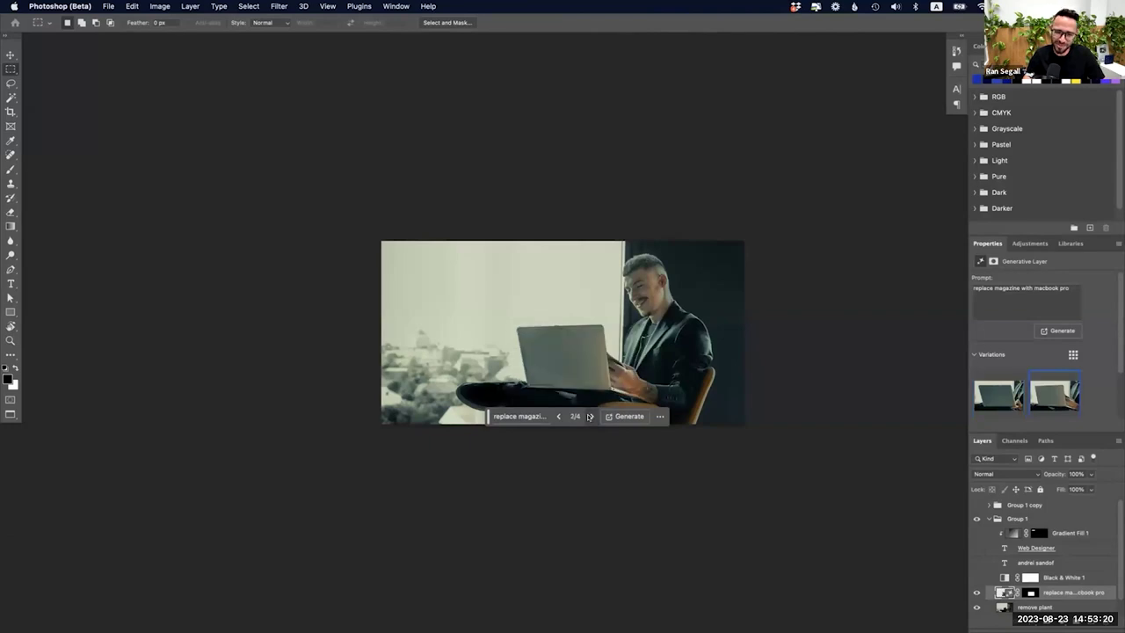
{"action": "left_click", "coordinate": [589, 417]}
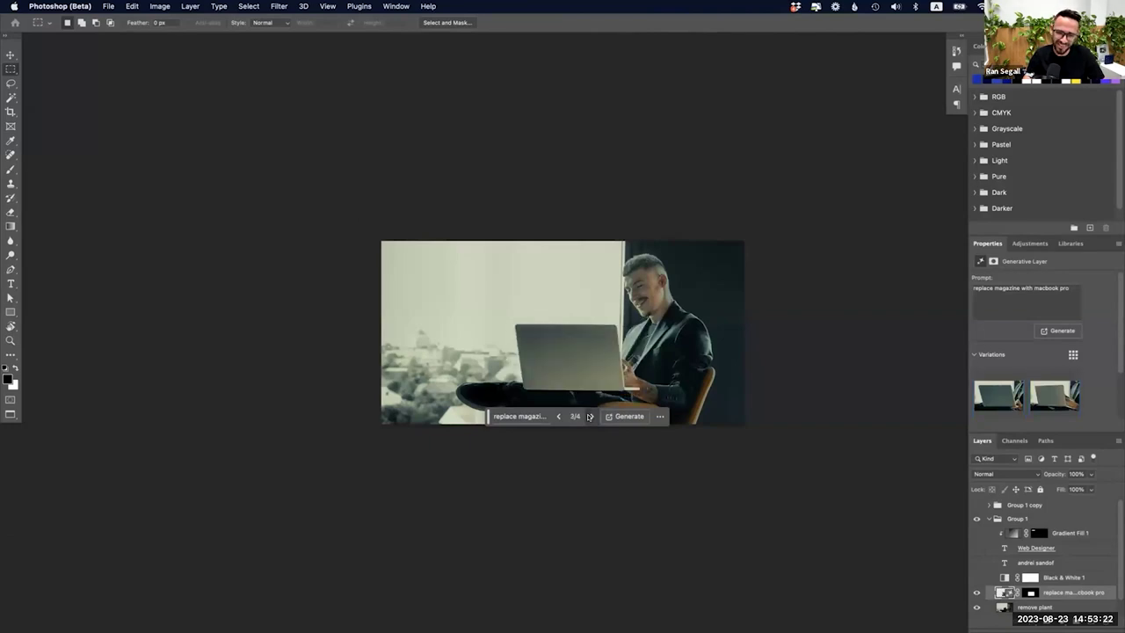
{"action": "left_click", "coordinate": [589, 417]}
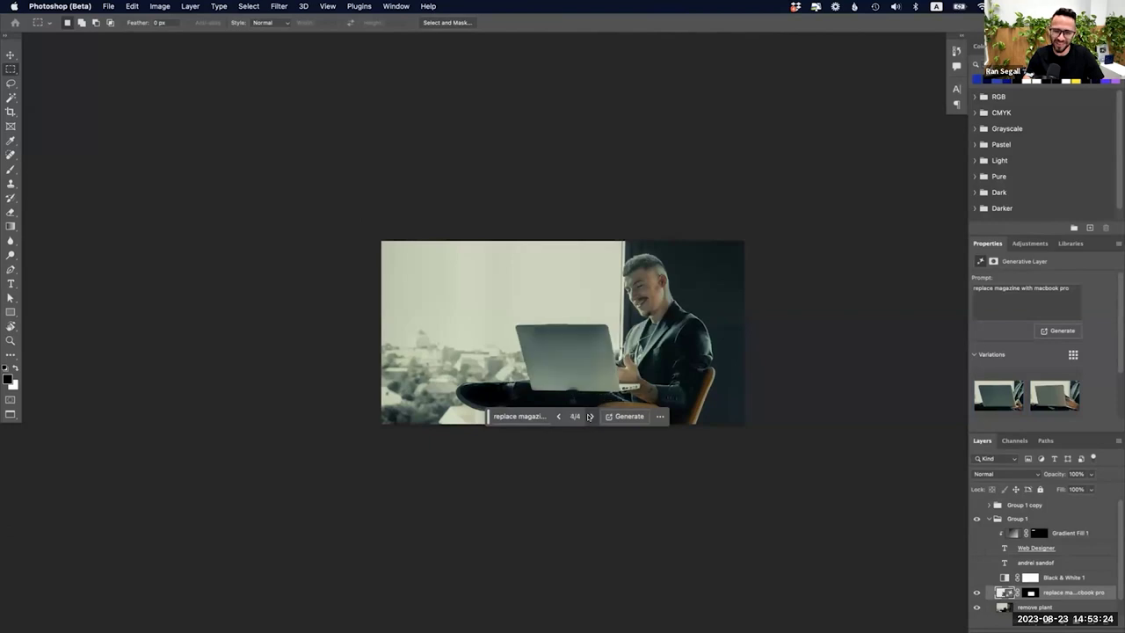
{"action": "left_click_drag", "start_coordinate": [486, 426], "coordinate": [475, 451]}
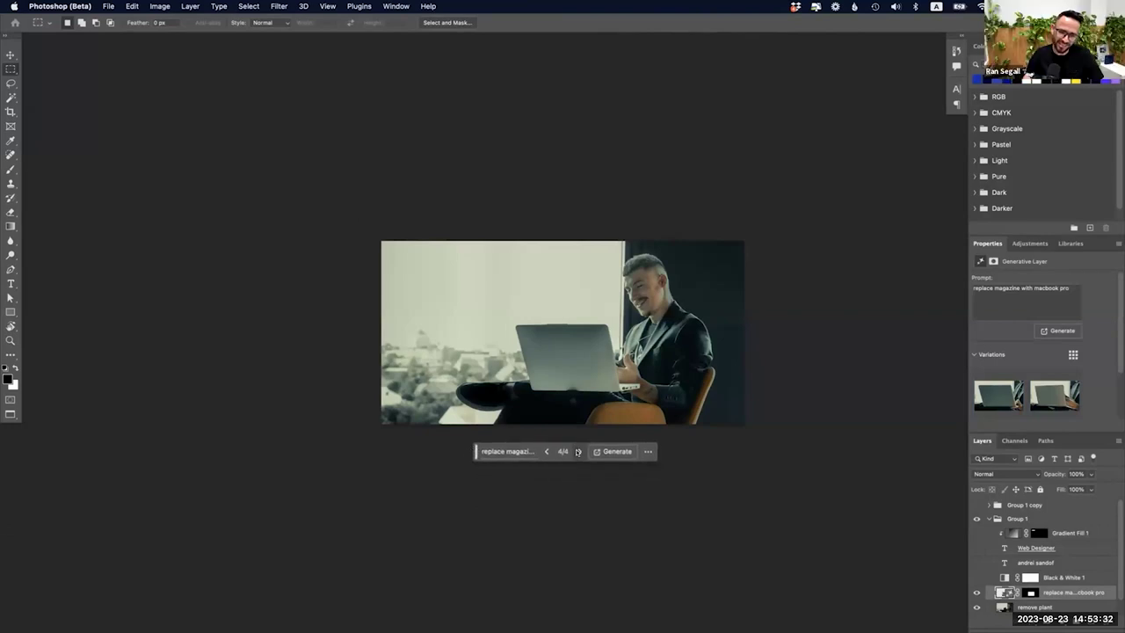
{"action": "left_click", "coordinate": [578, 451]}
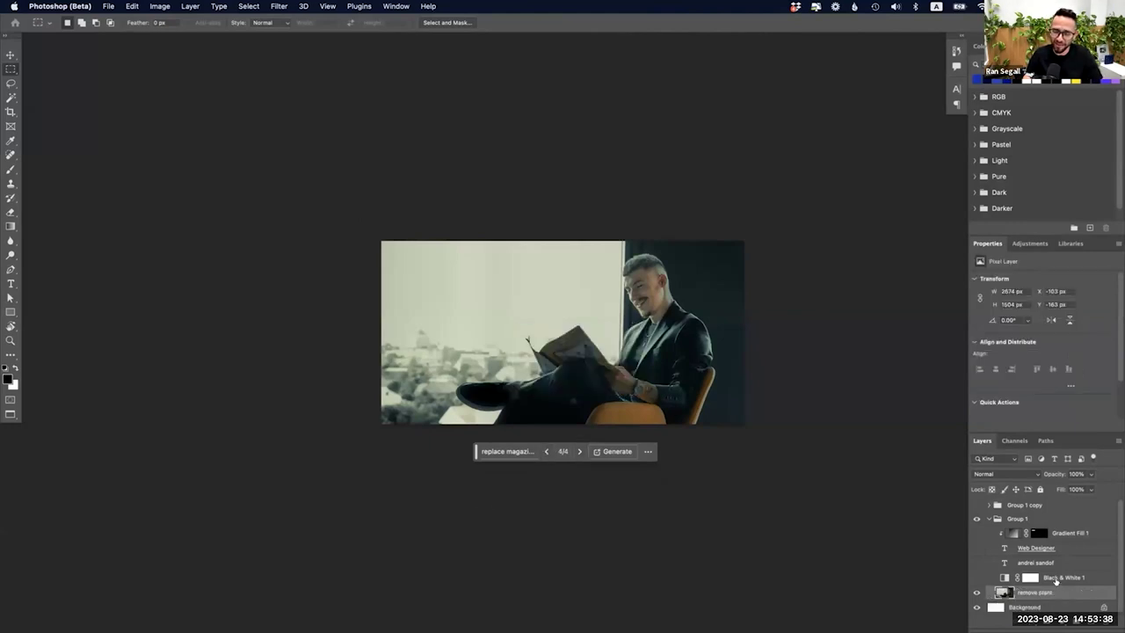
Step: Delete the generated laptop layer, show the black-and-white, text and gradient layers again, and collapse Group 1
{"action": "key", "text": "BackSpace"}
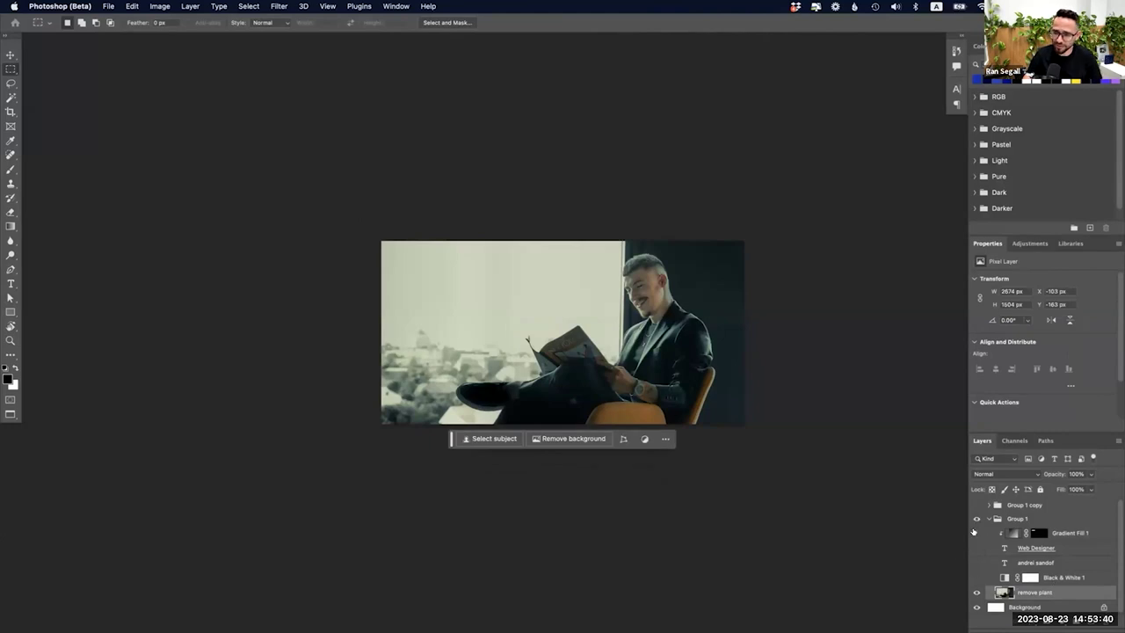
{"action": "left_click", "coordinate": [973, 577]}
{"action": "left_click", "coordinate": [974, 562]}
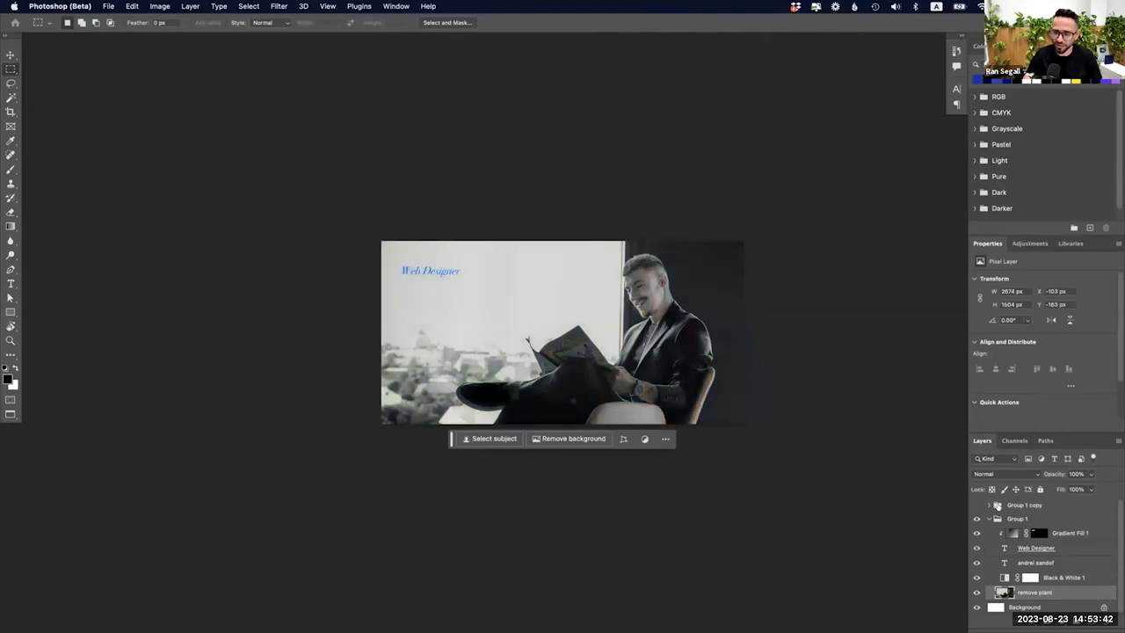
{"action": "left_click", "coordinate": [988, 518]}
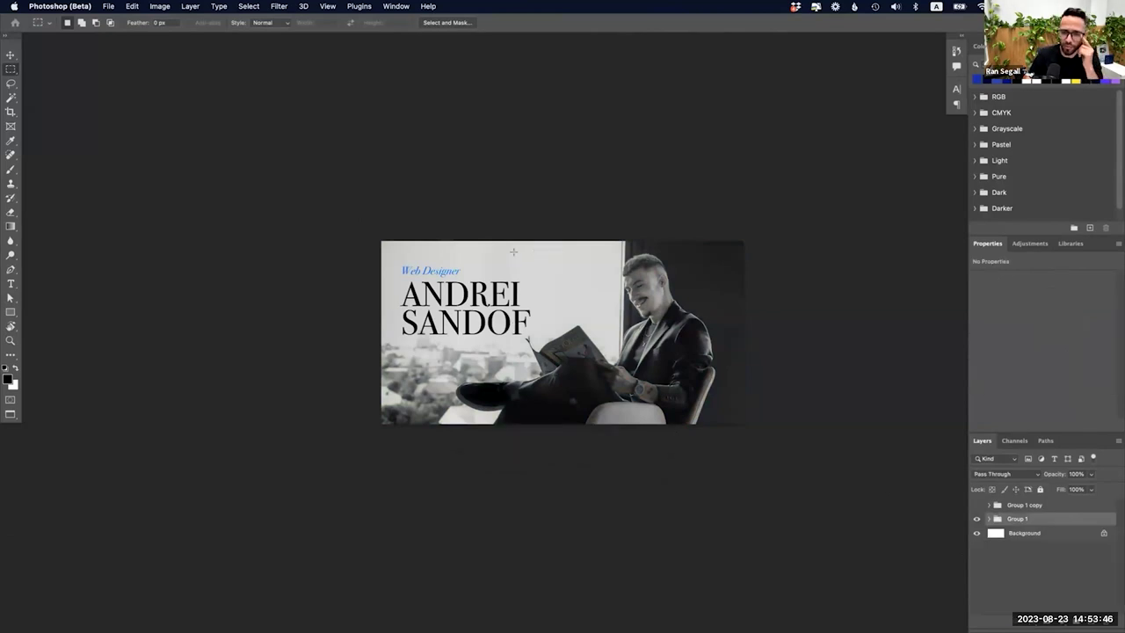
Step: Examine the black-and-white design enlarged to 100%, and return to the standard window view
{"action": "scroll", "coordinate": [513, 253], "scroll_direction": "right", "scroll_amount": 3}
{"action": "key", "text": "super+plus"}
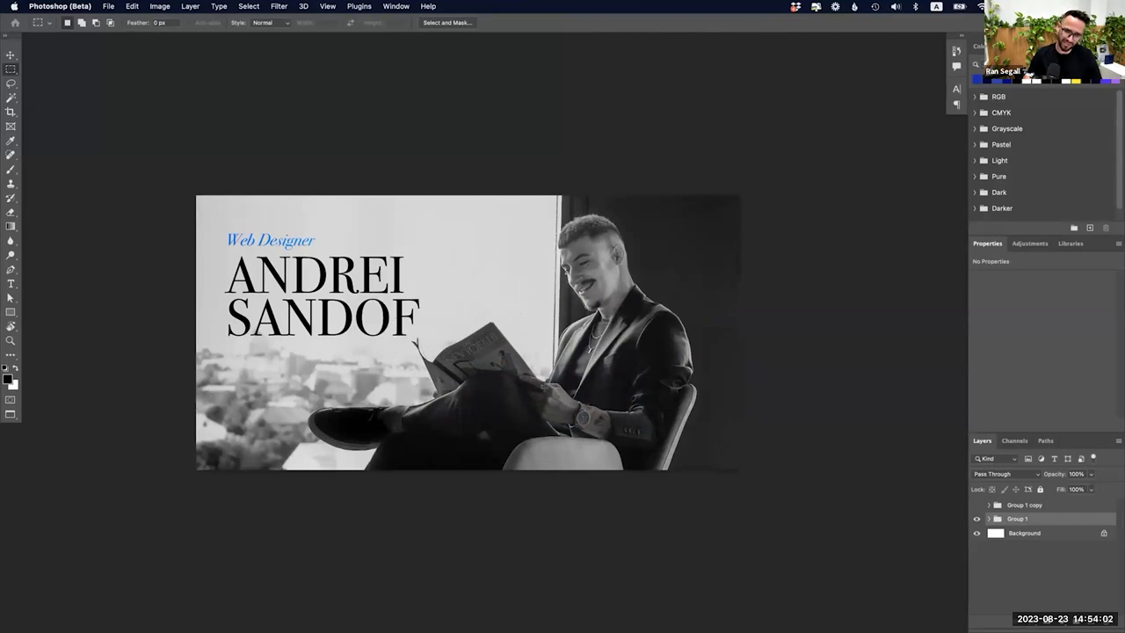
{"action": "scroll", "coordinate": [507, 379], "scroll_direction": "left", "scroll_amount": 2}
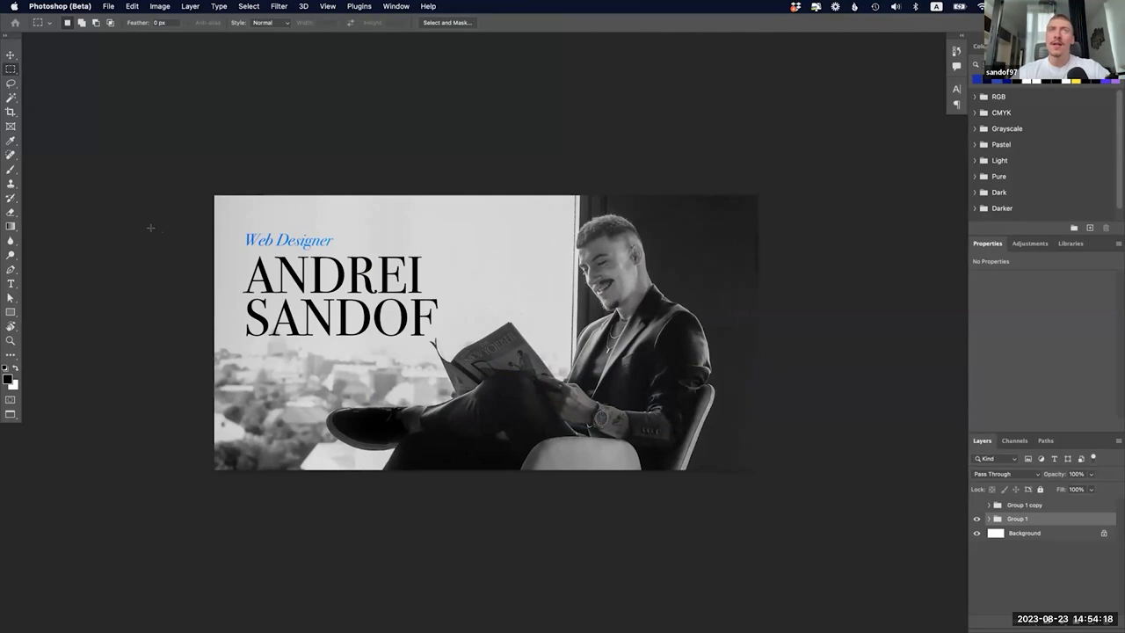
{"action": "scroll", "coordinate": [150, 228], "scroll_direction": "right", "scroll_amount": 3}
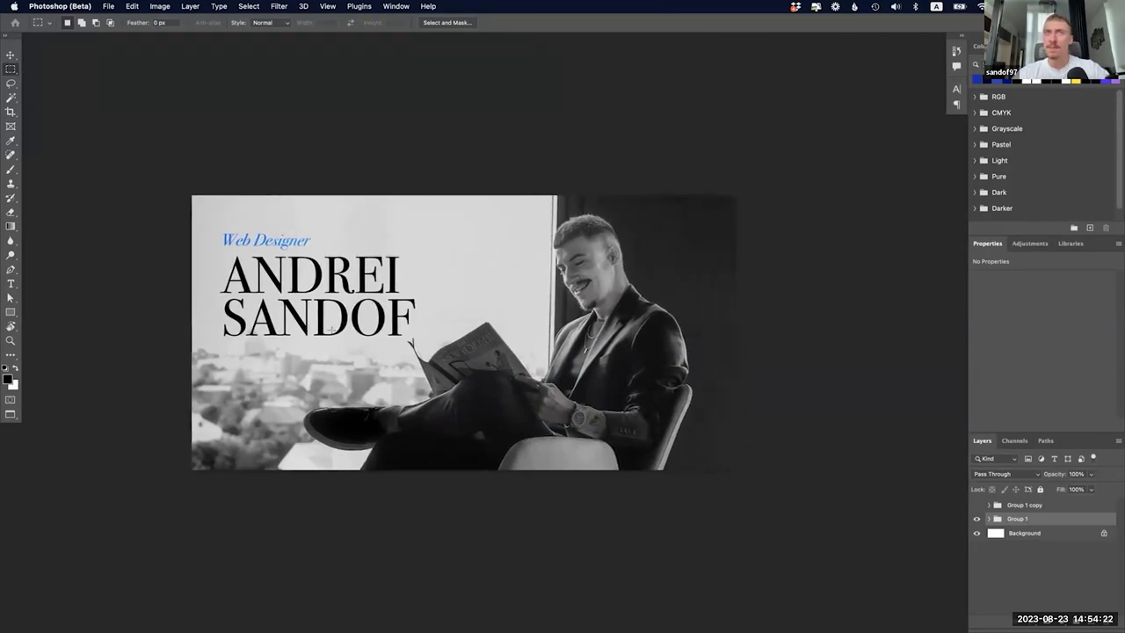
{"action": "key", "text": "f"}
{"action": "key", "text": "f"}
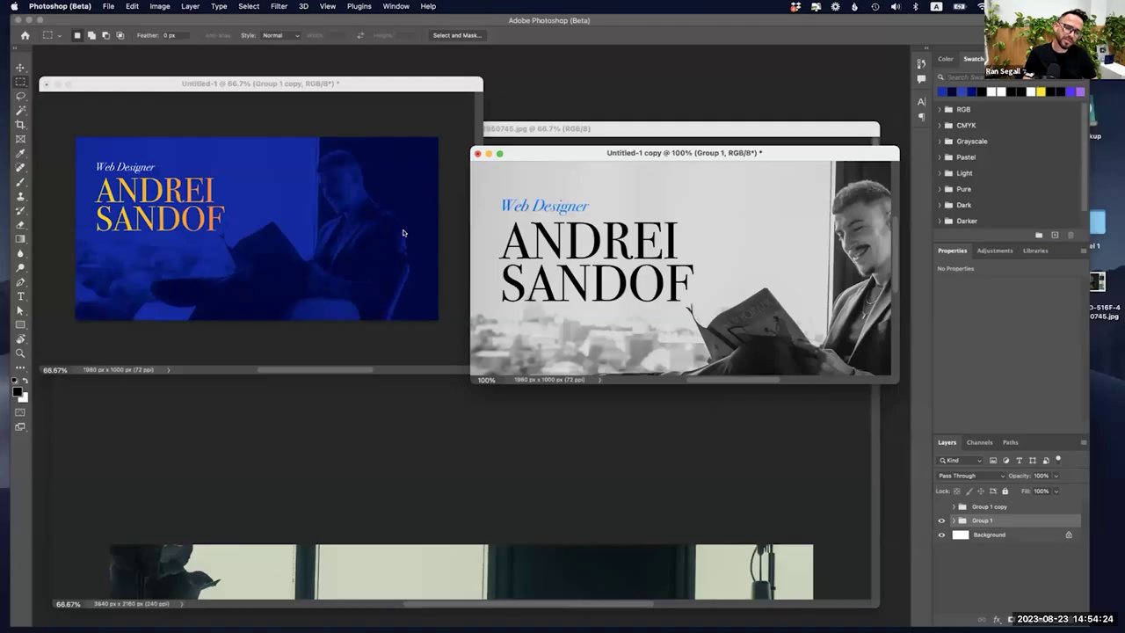
Step: Enlarge the copy's window to fit the whole black-and-white design at 100% and place it just below the blue version's headline
{"action": "left_click_drag", "start_coordinate": [552, 158], "coordinate": [269, 214]}
{"action": "scroll", "coordinate": [412, 295], "scroll_direction": "right", "scroll_amount": 8}
{"action": "scroll", "coordinate": [411, 295], "scroll_direction": "left", "scroll_amount": 8}
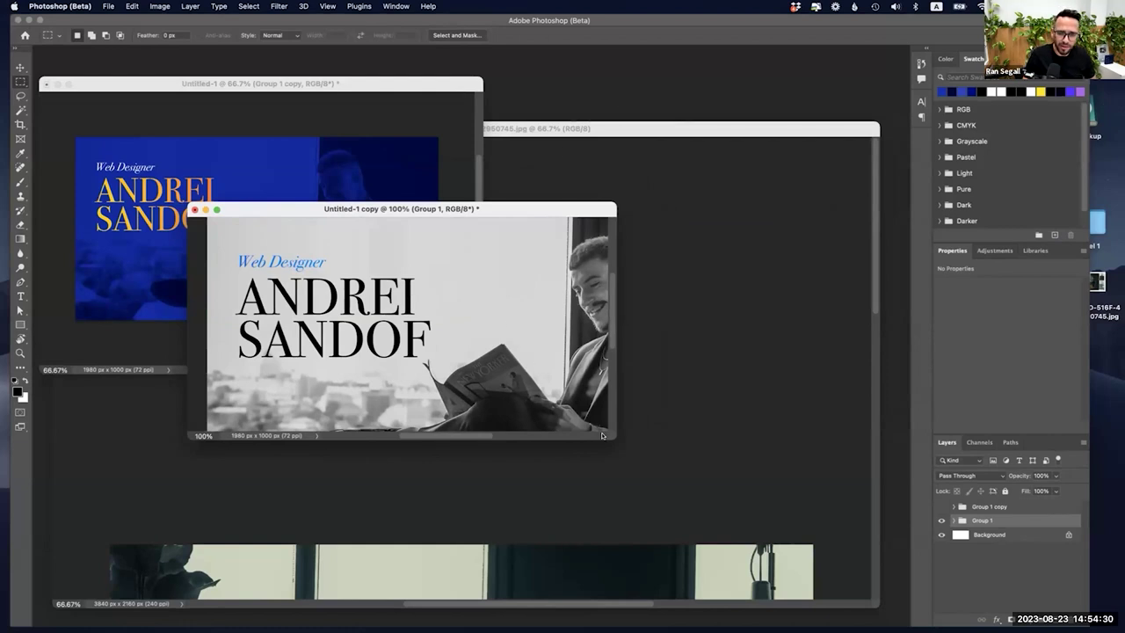
{"action": "left_click_drag", "start_coordinate": [685, 474], "coordinate": [839, 534]}
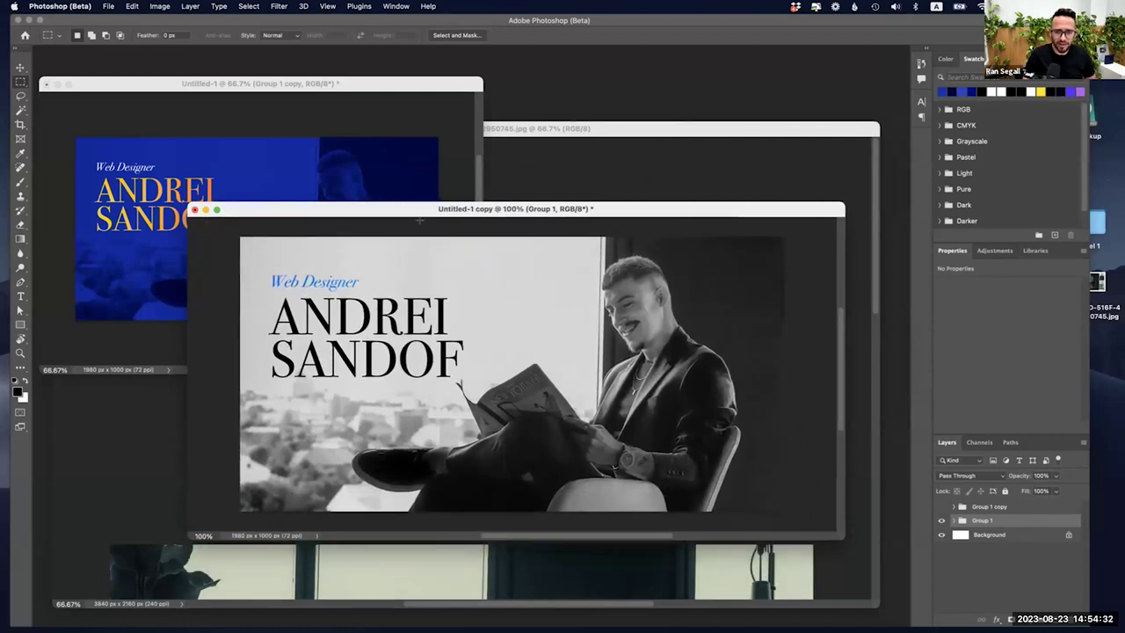
{"action": "left_click_drag", "start_coordinate": [398, 209], "coordinate": [268, 247]}
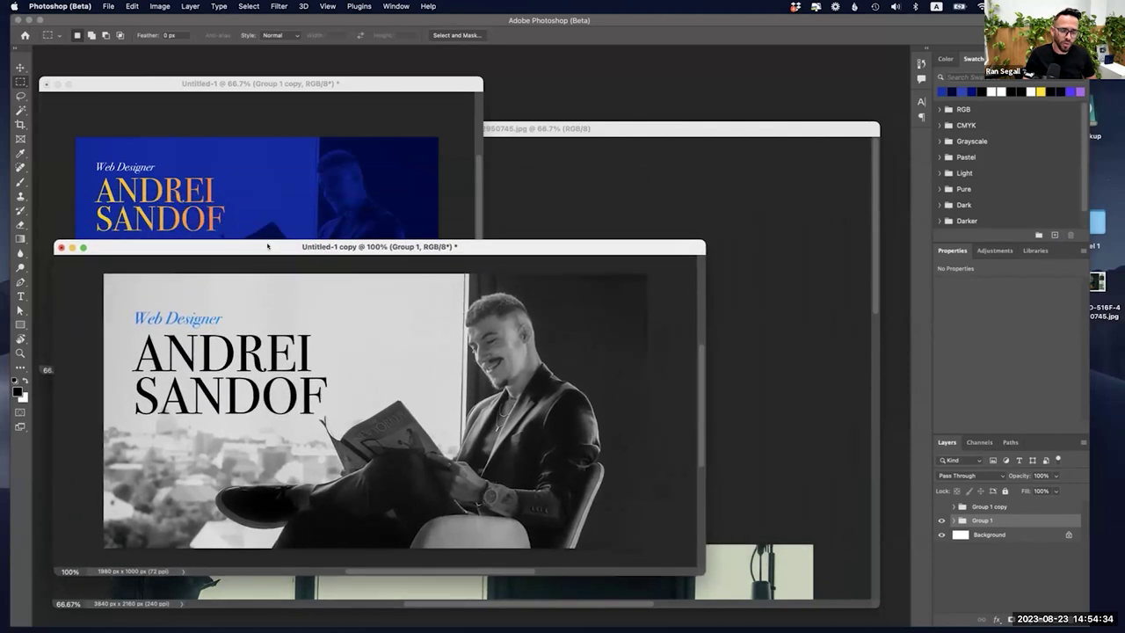